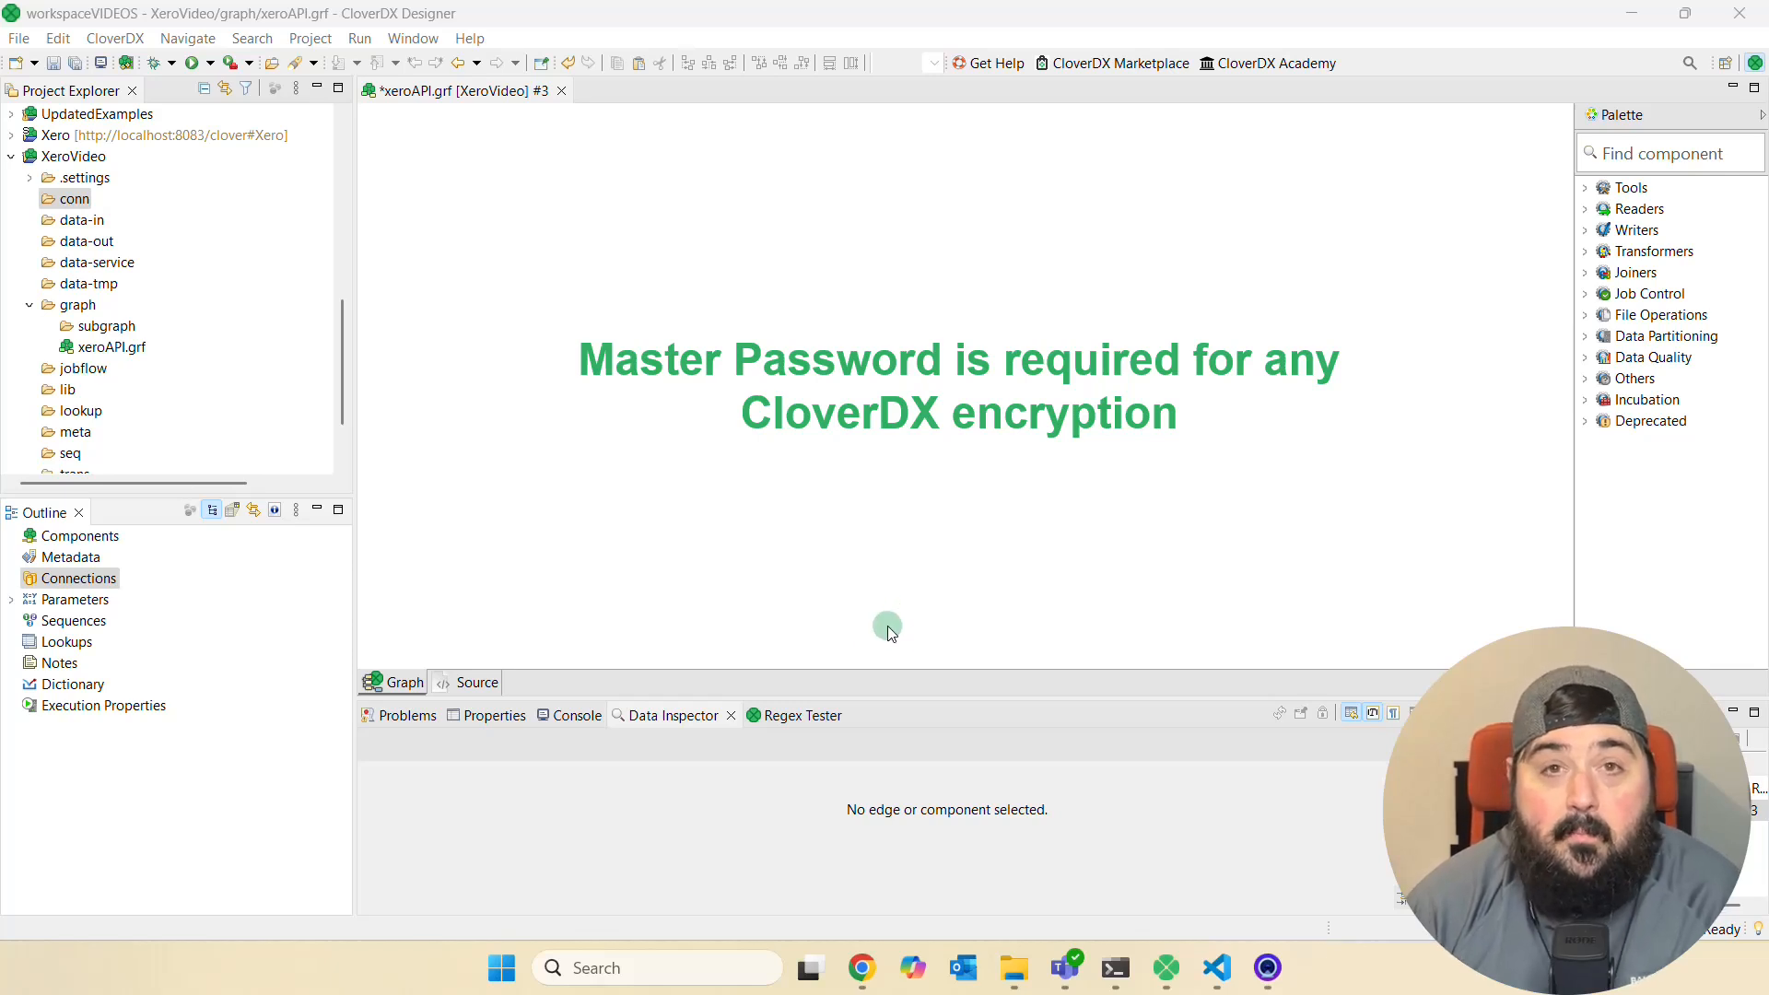
Open the CloverDX Server security settings page in the browser.
click(866, 976)
click(152, 37)
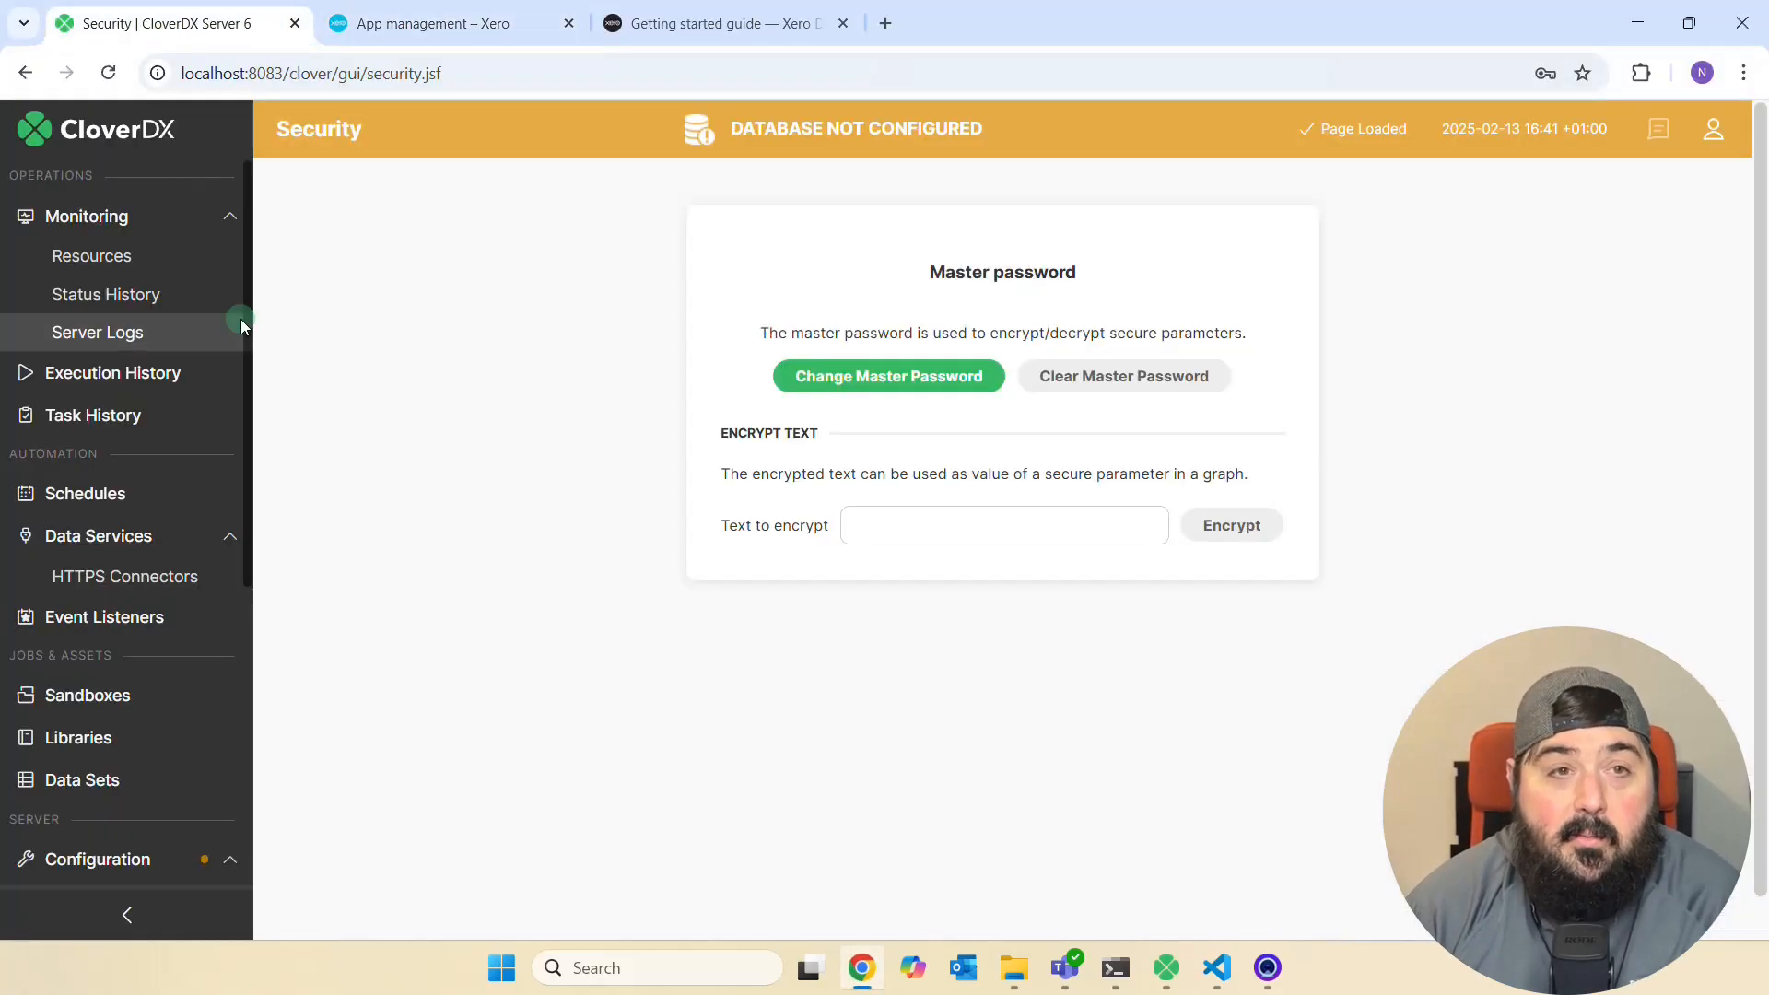
scroll(147, 644, down, 5)
scroll(92, 629, down, 1)
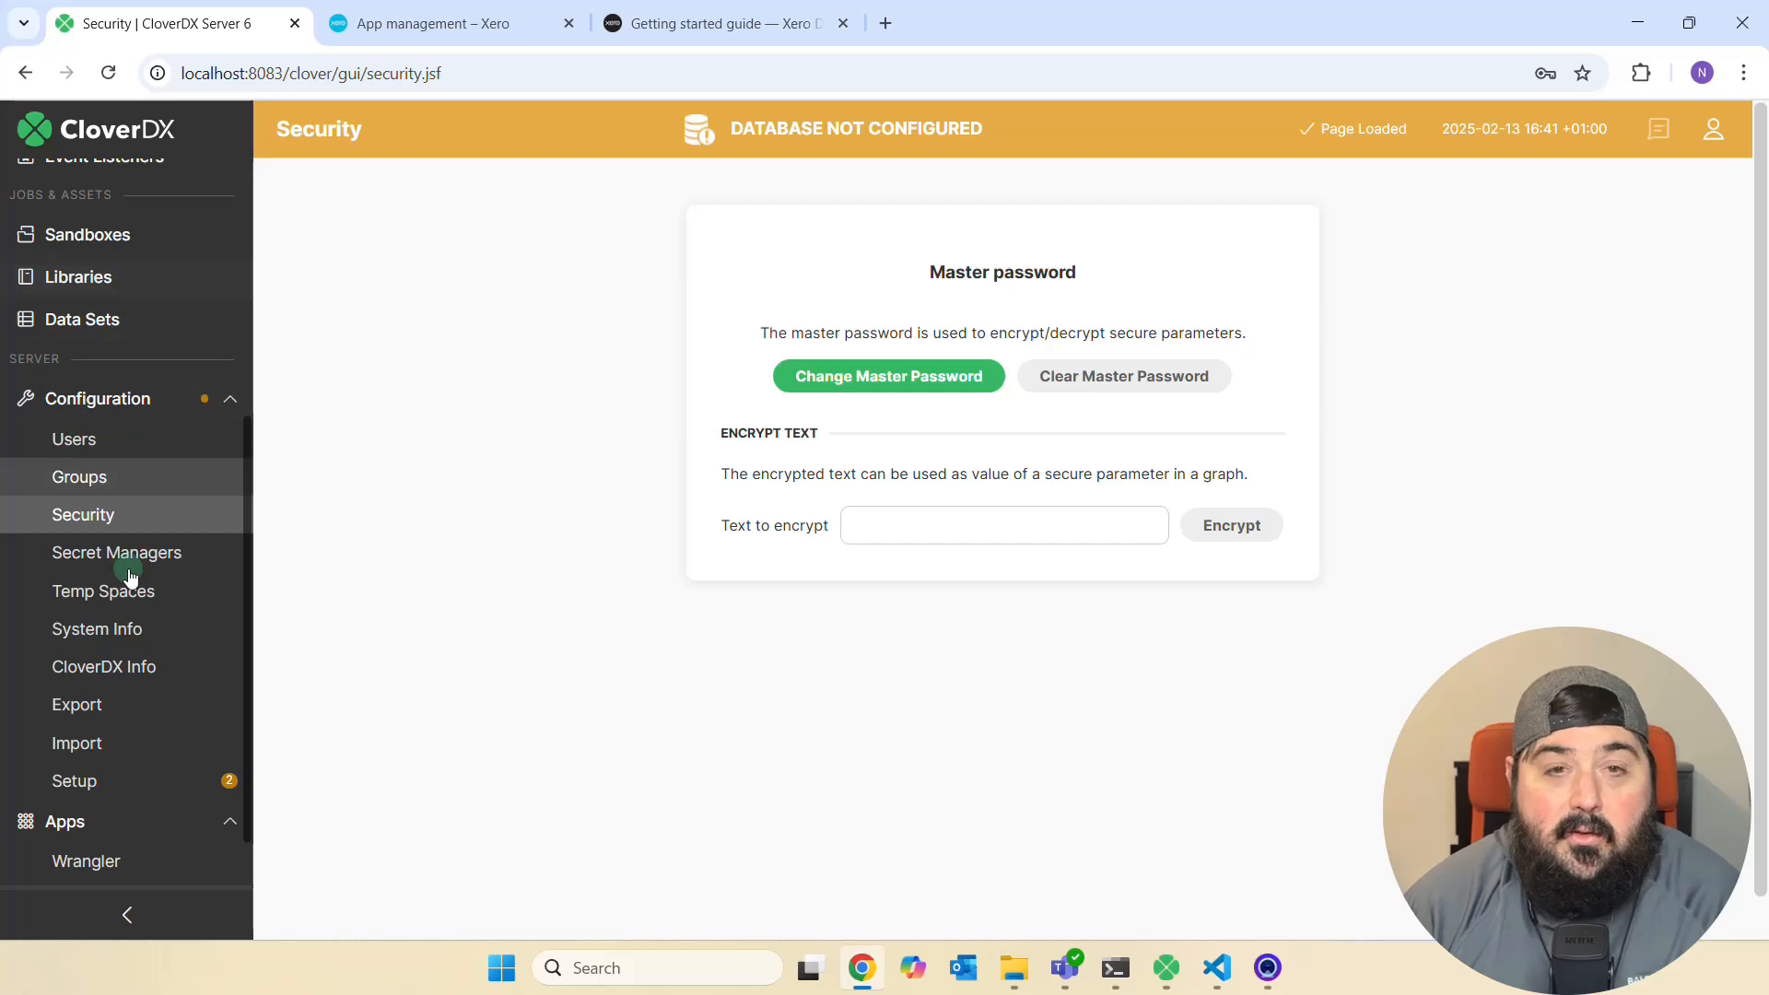
scroll(107, 412, down, 1)
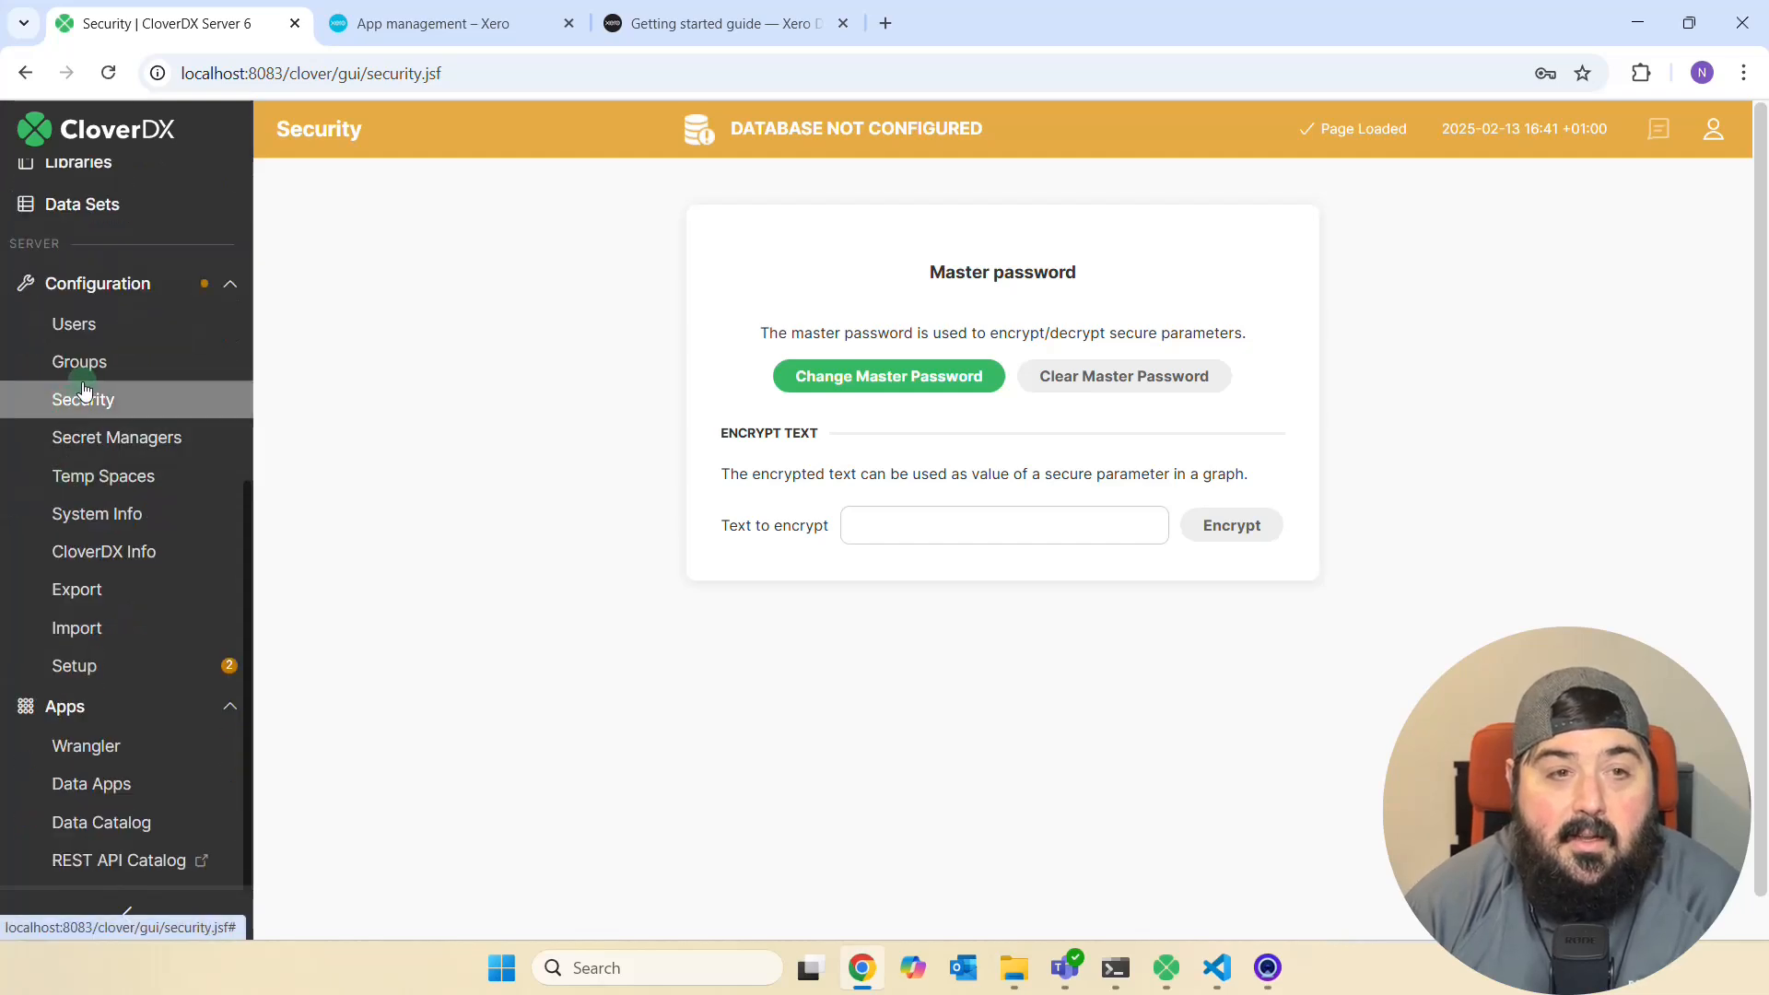
click(114, 398)
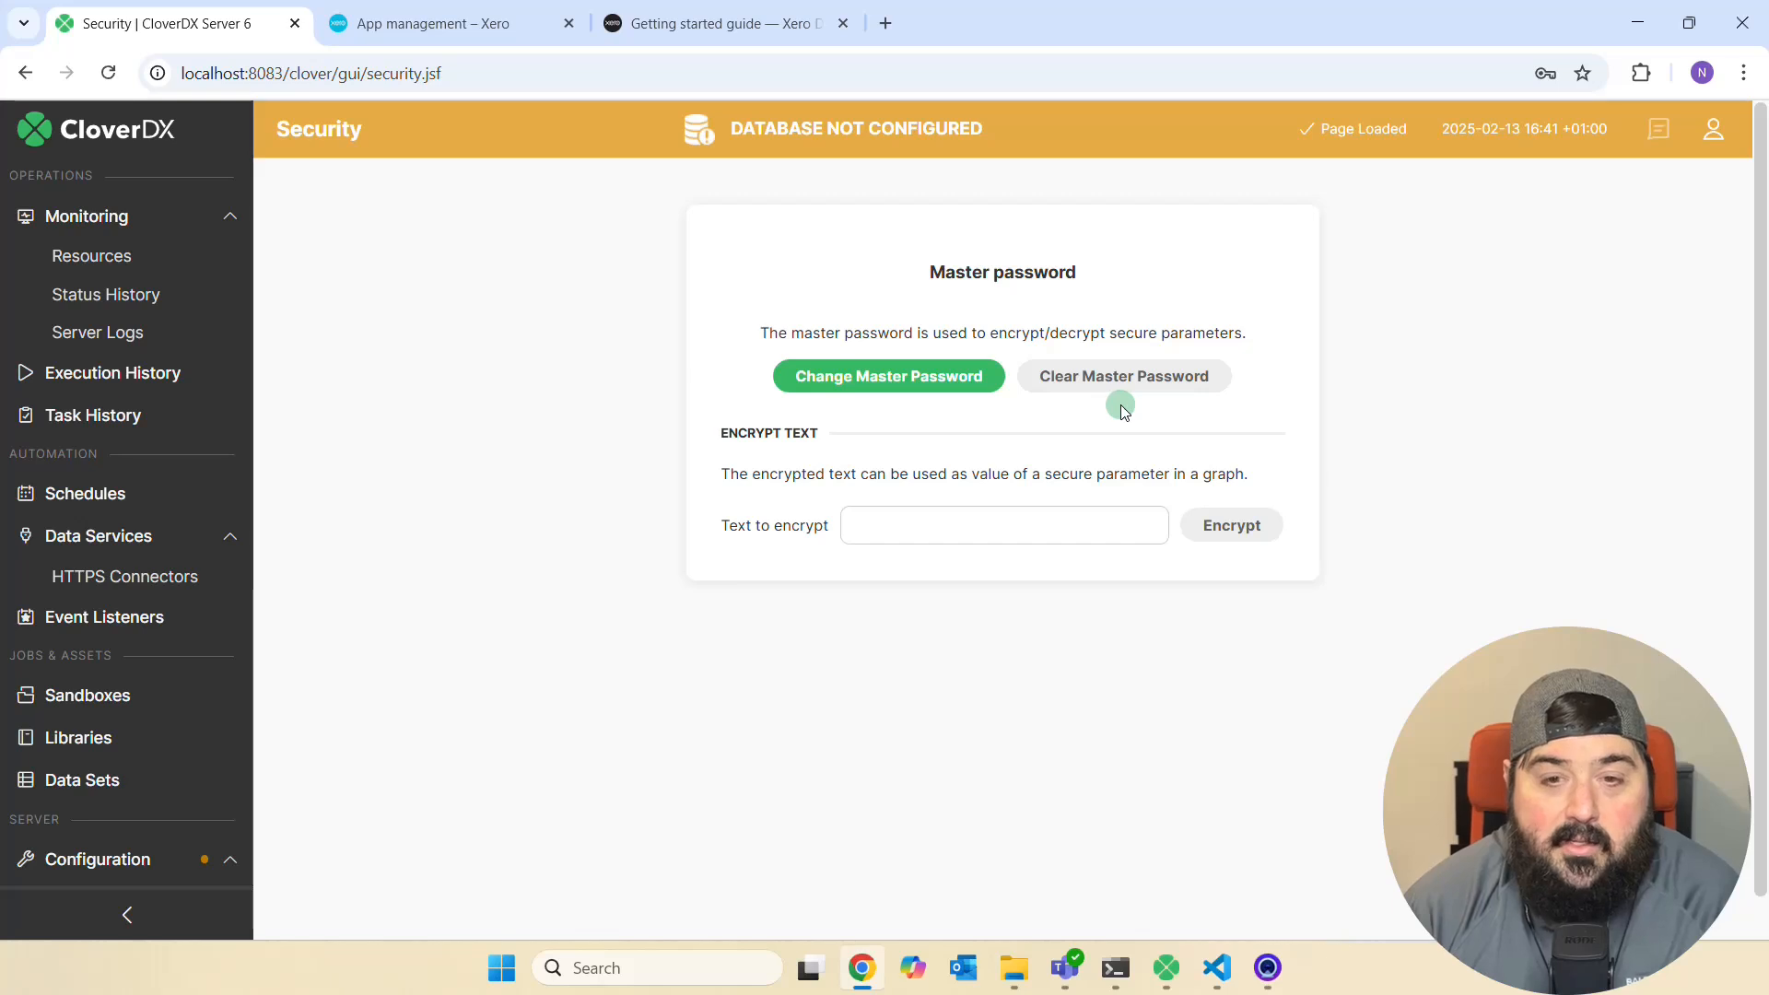
Open the Master Password page of the Designer preferences and apply the preferences.
click(1166, 967)
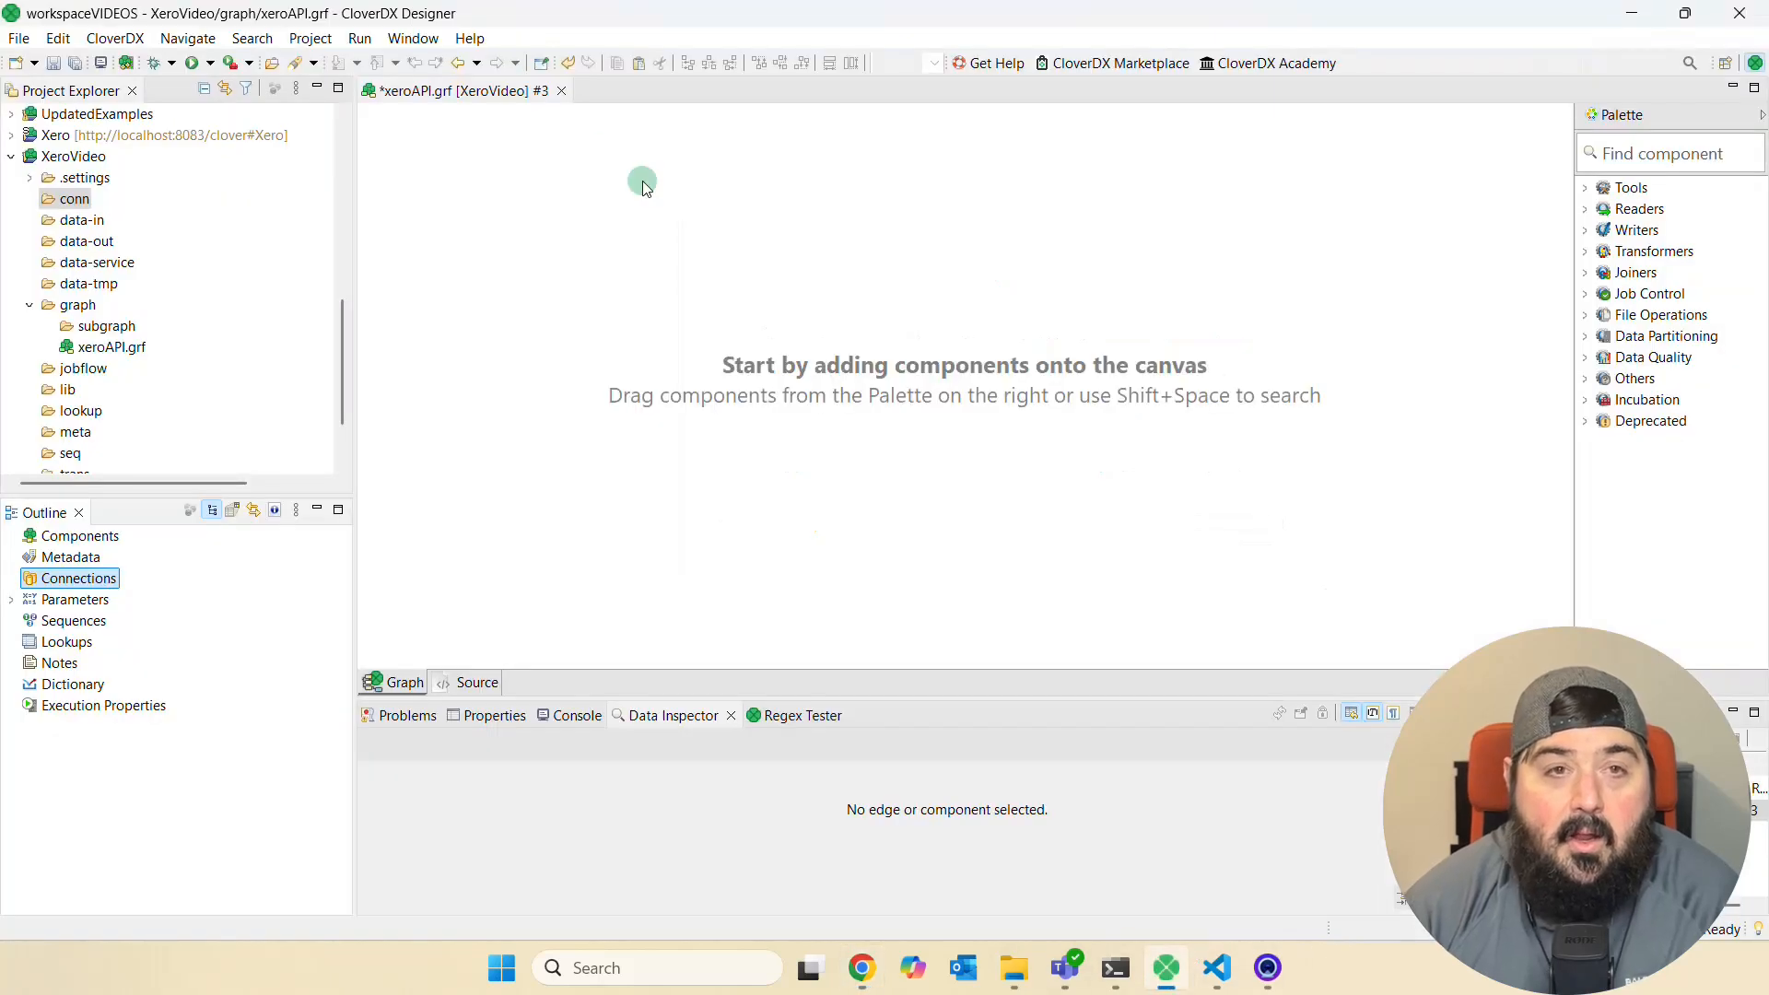
click(418, 40)
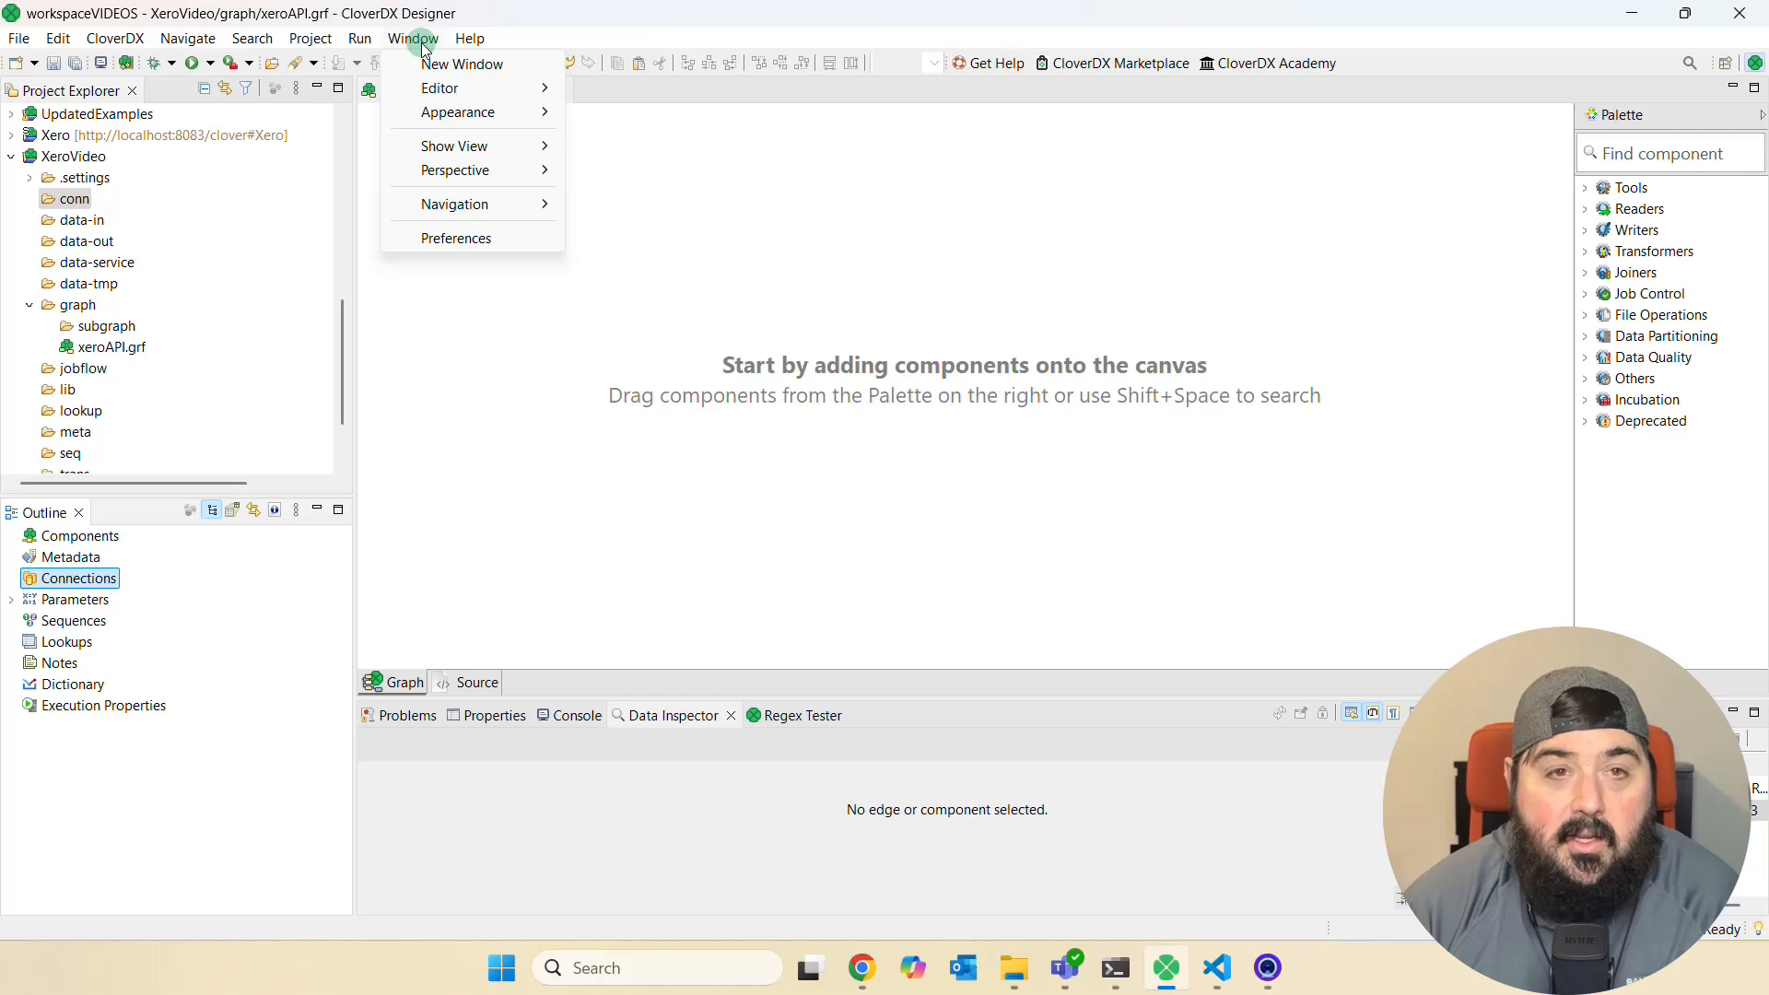
click(451, 238)
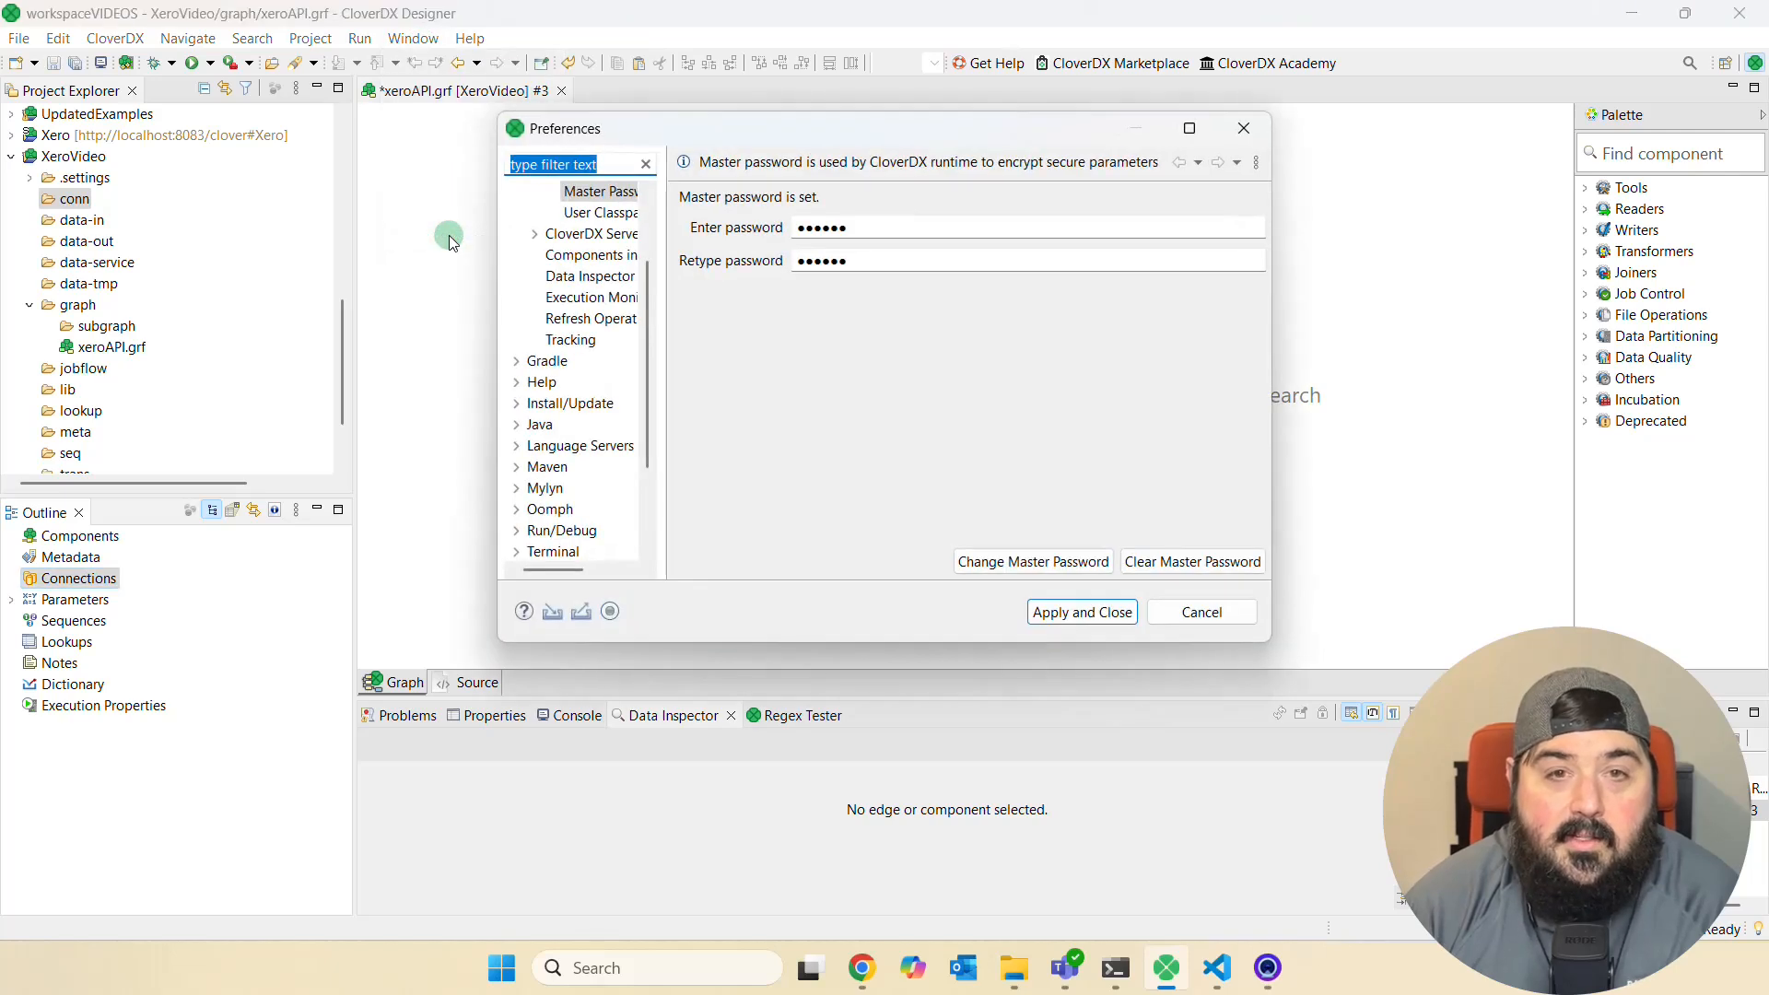
scroll(590, 189, up, 2)
click(597, 164)
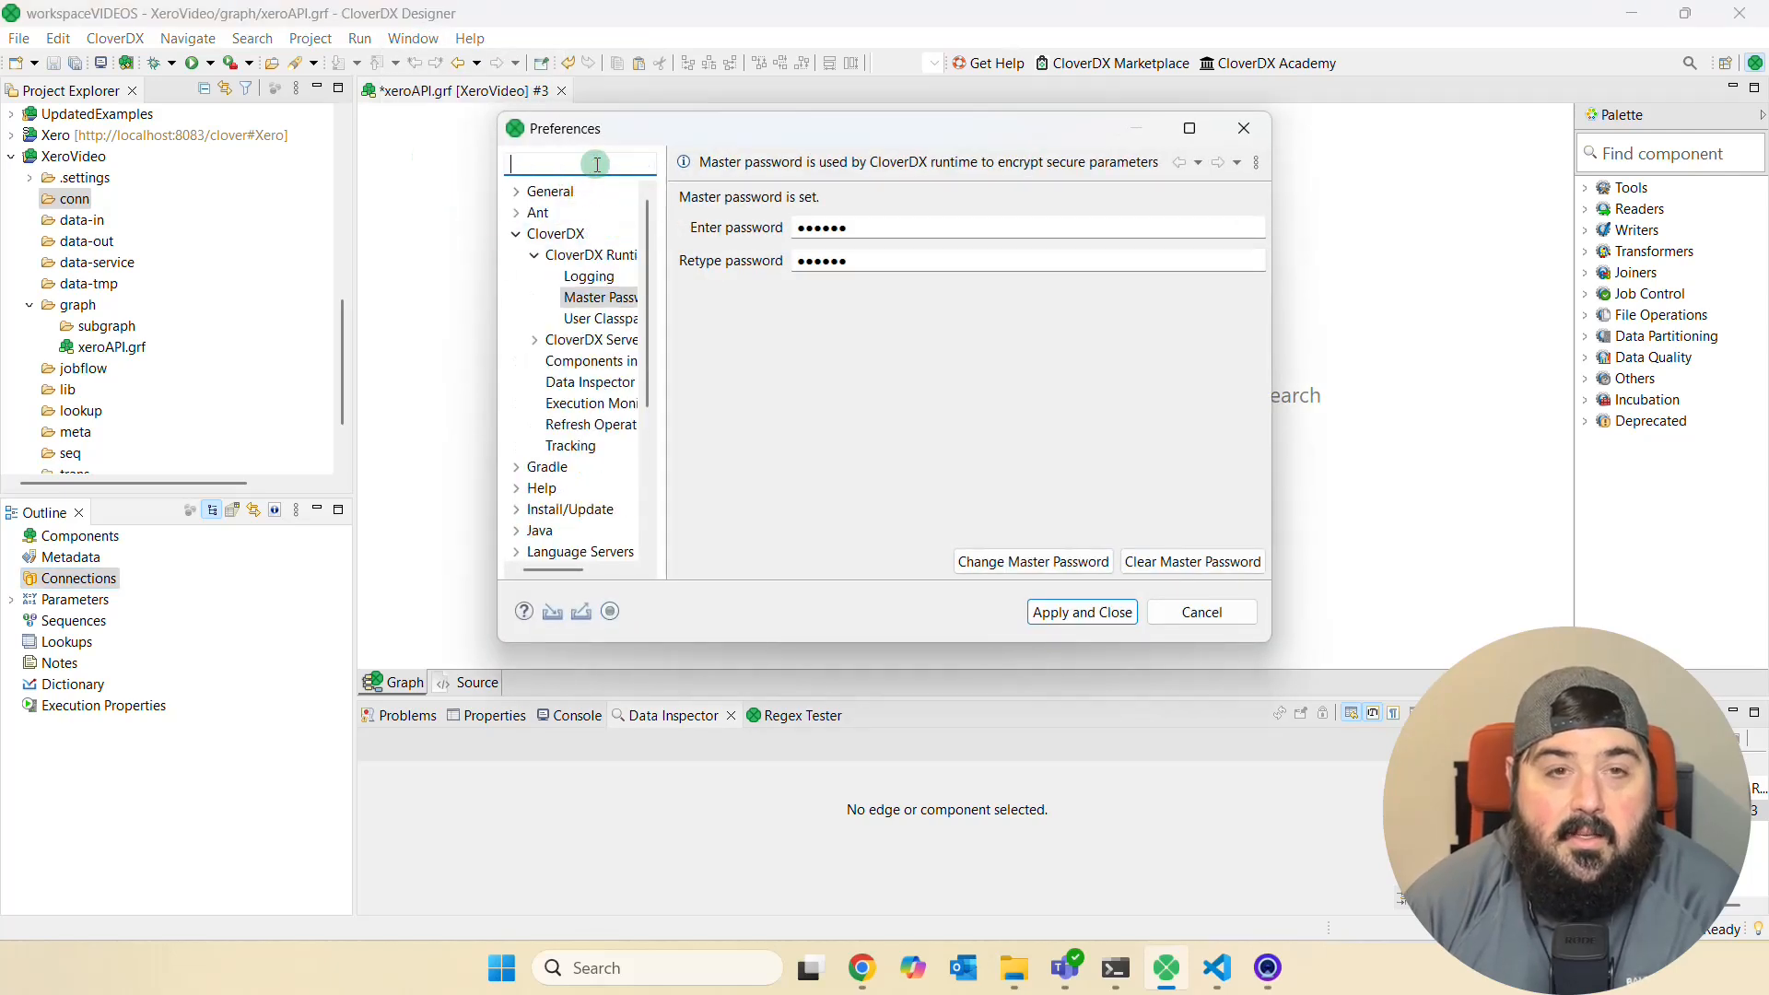
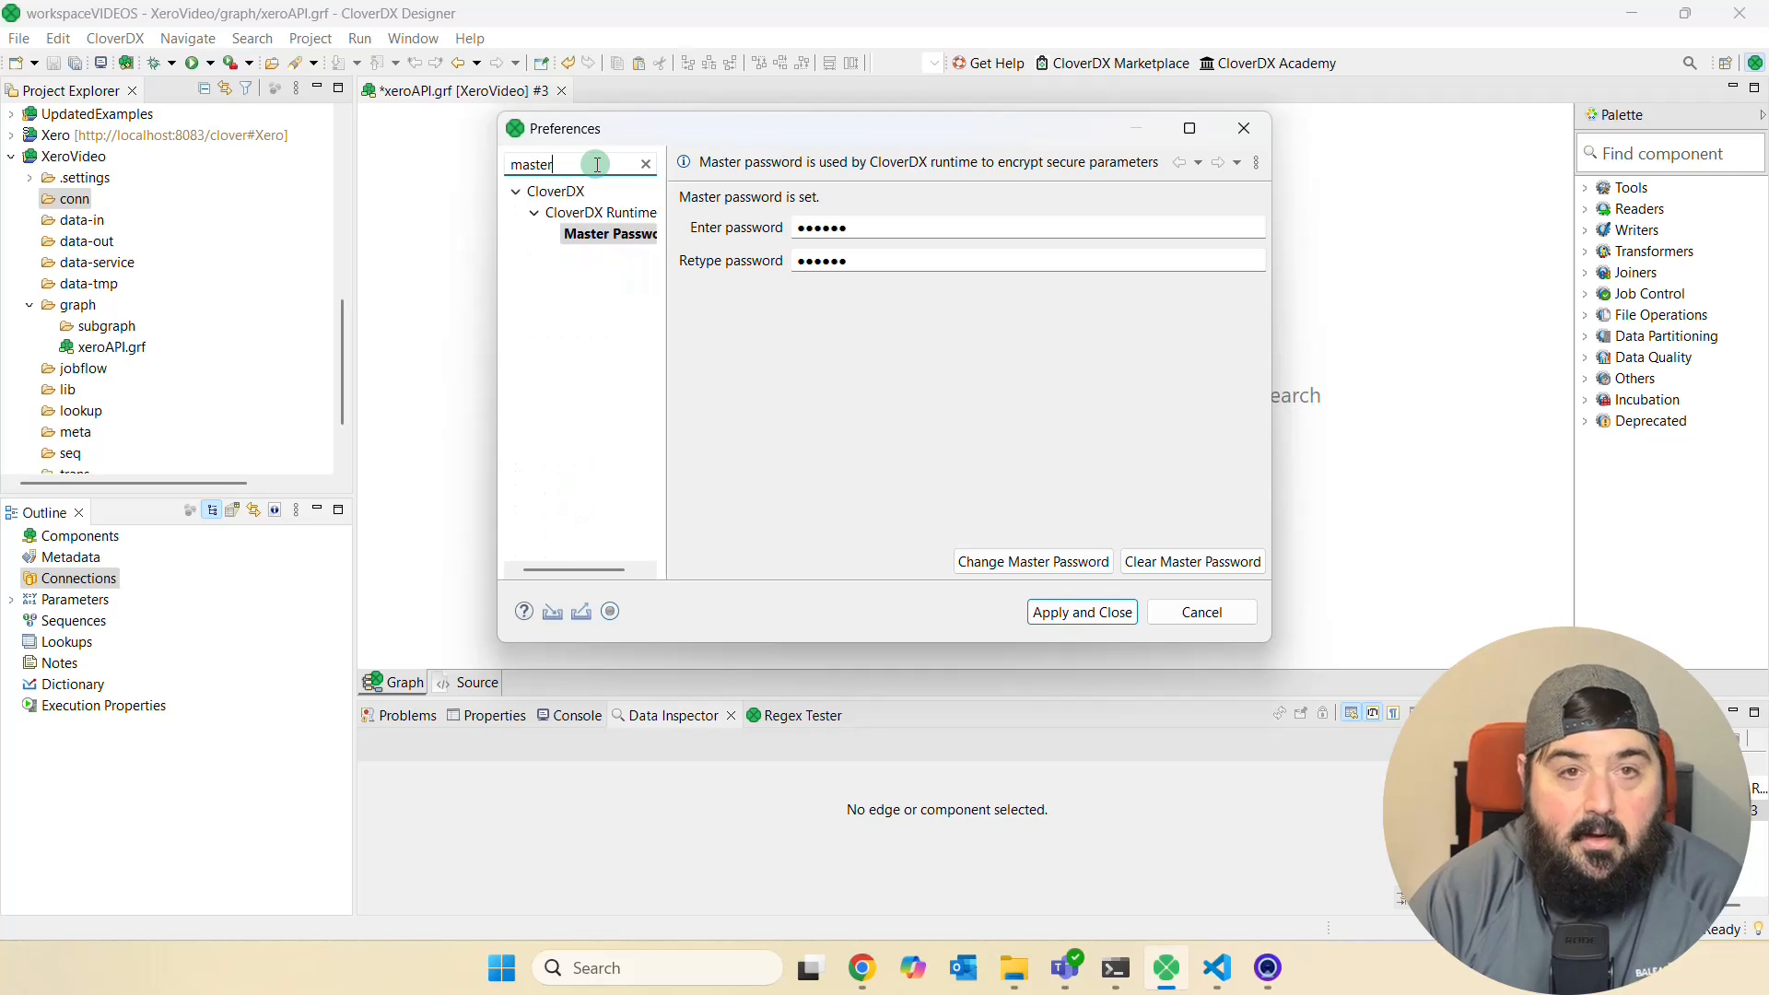
click(623, 236)
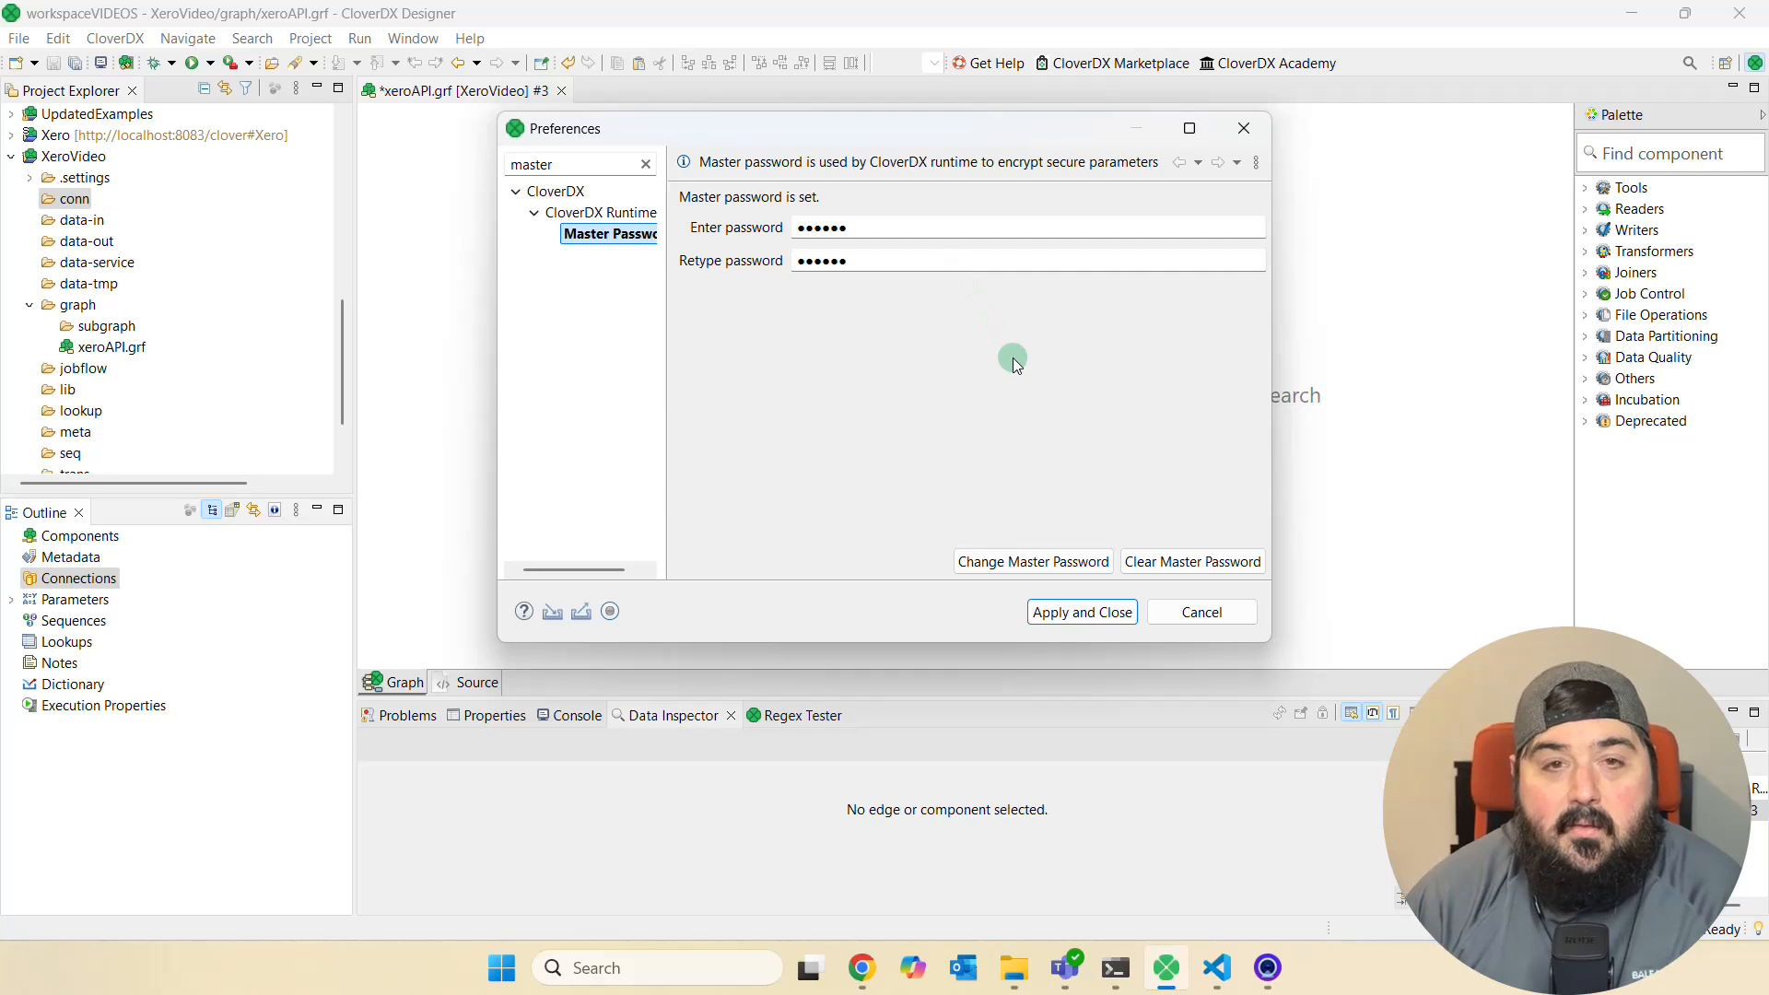
click(1073, 617)
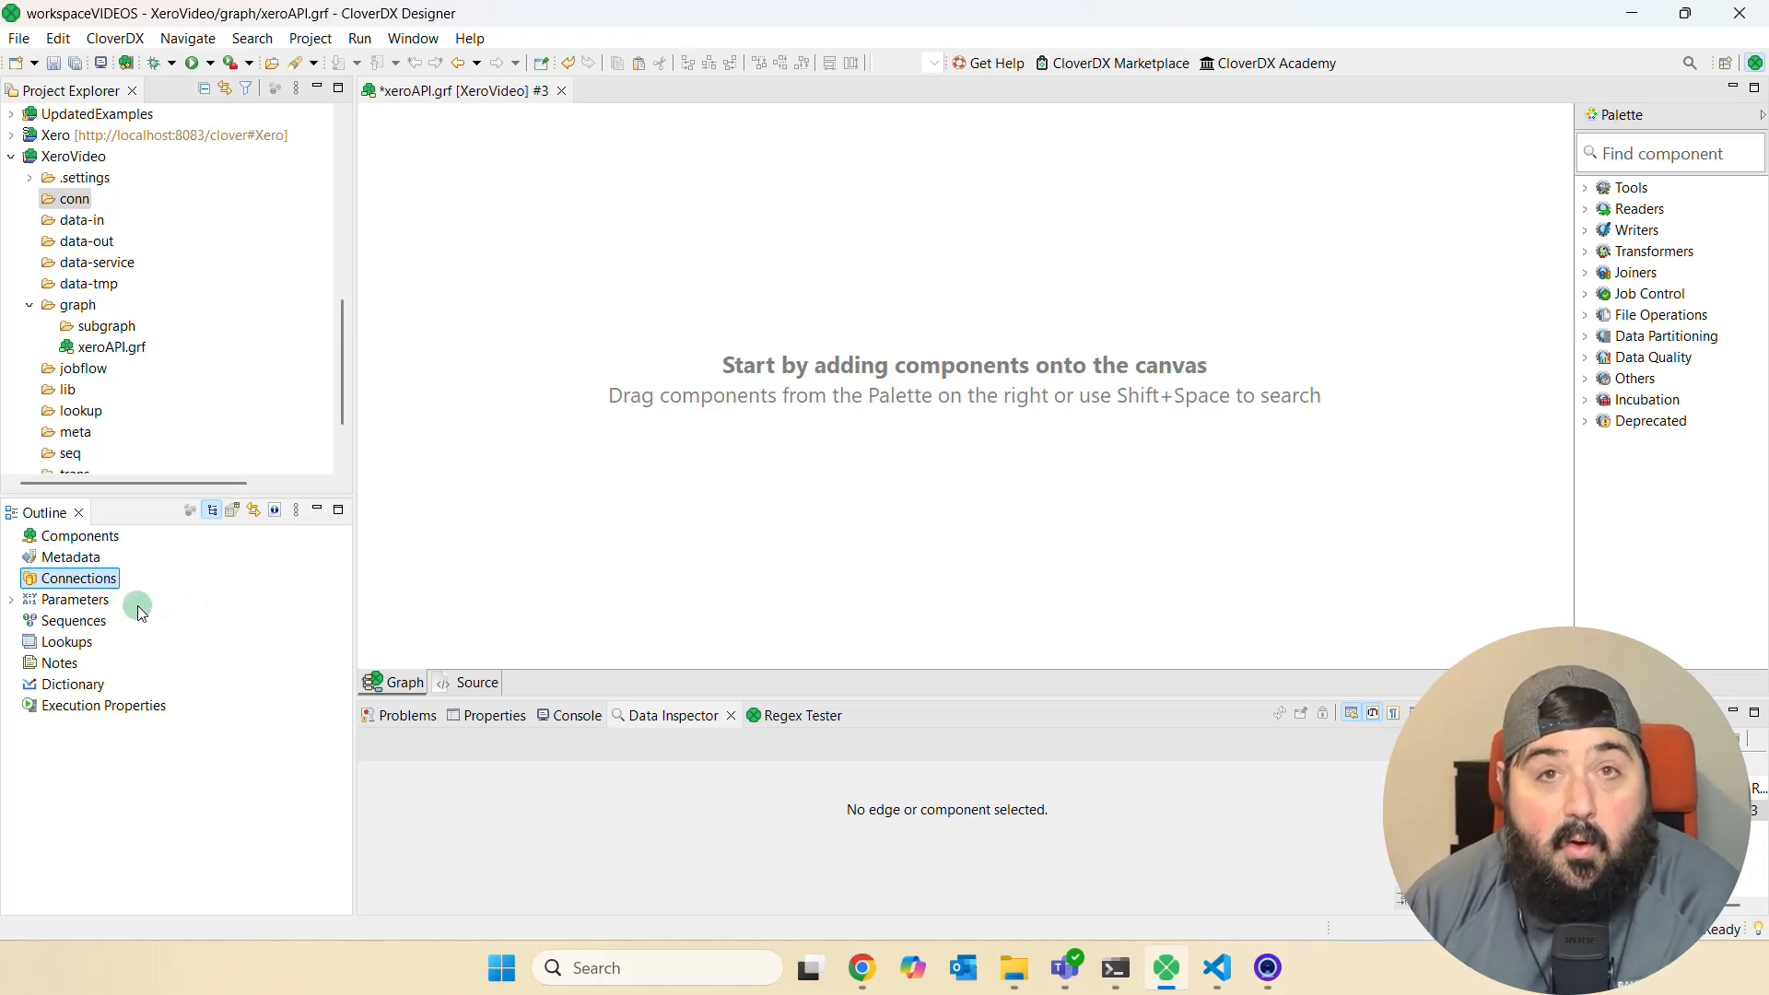
Create a new OAuth2 connection file named xeroConnection.cfg and continue to its configuration.
right_click(60, 585)
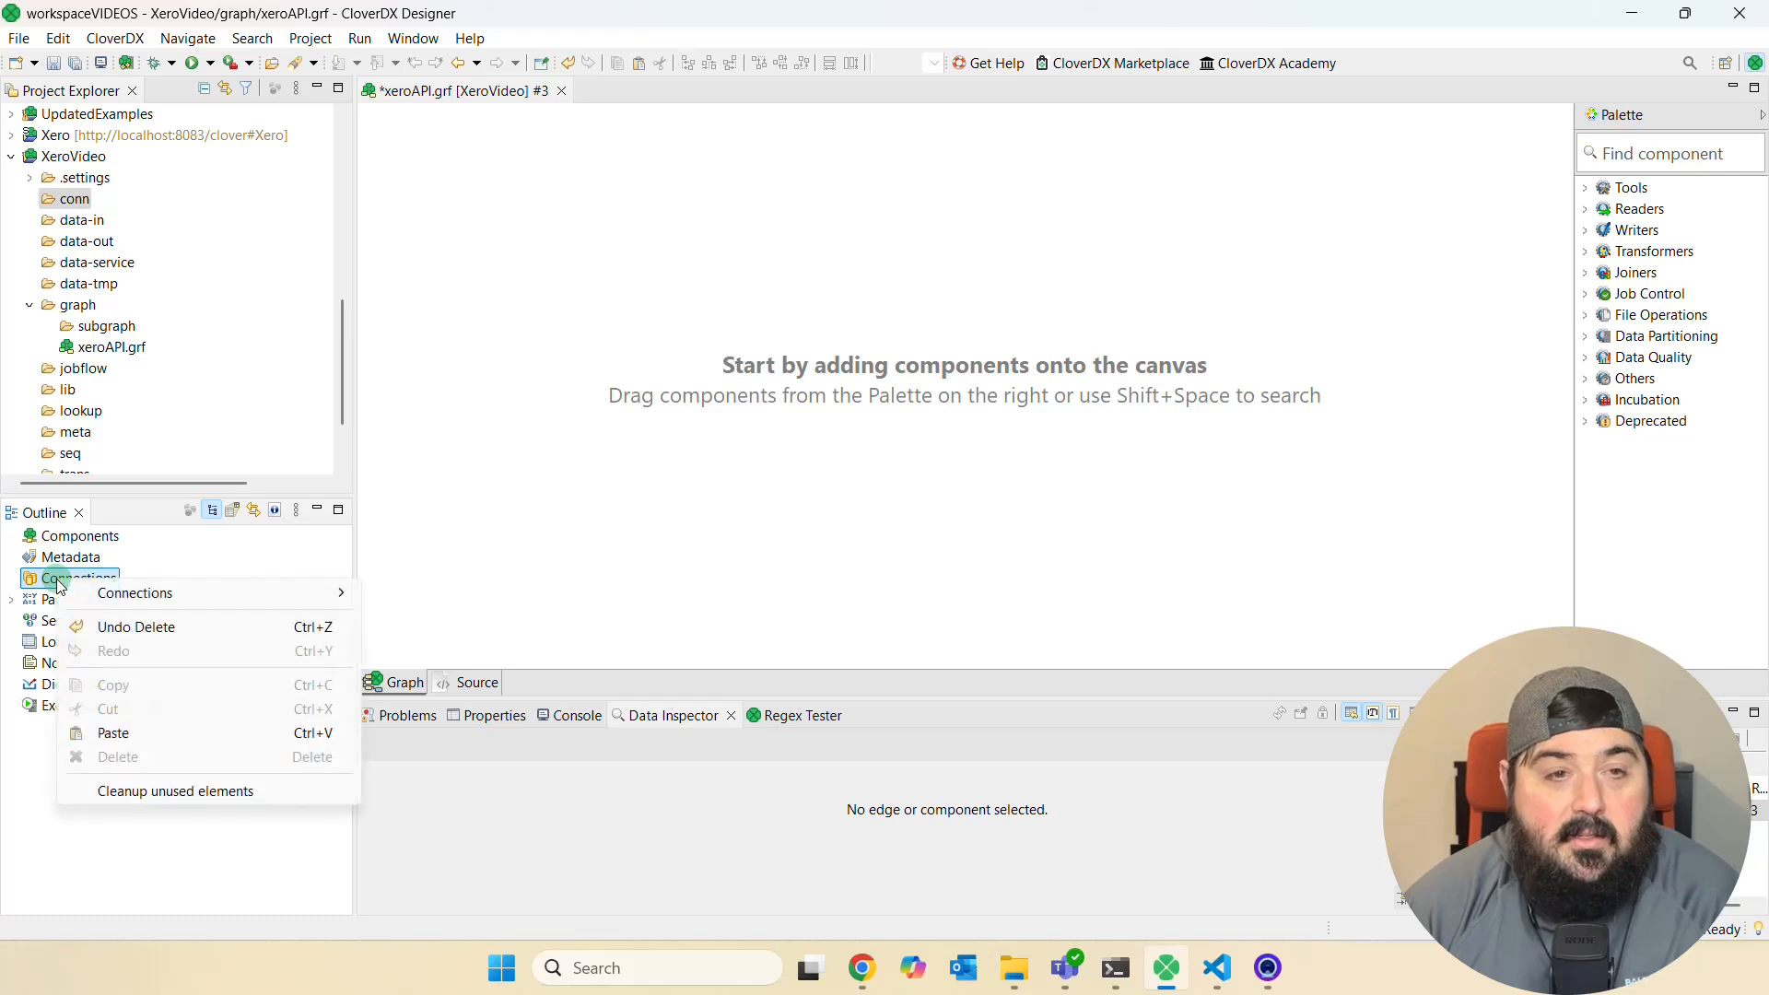
mouse_move(173, 592)
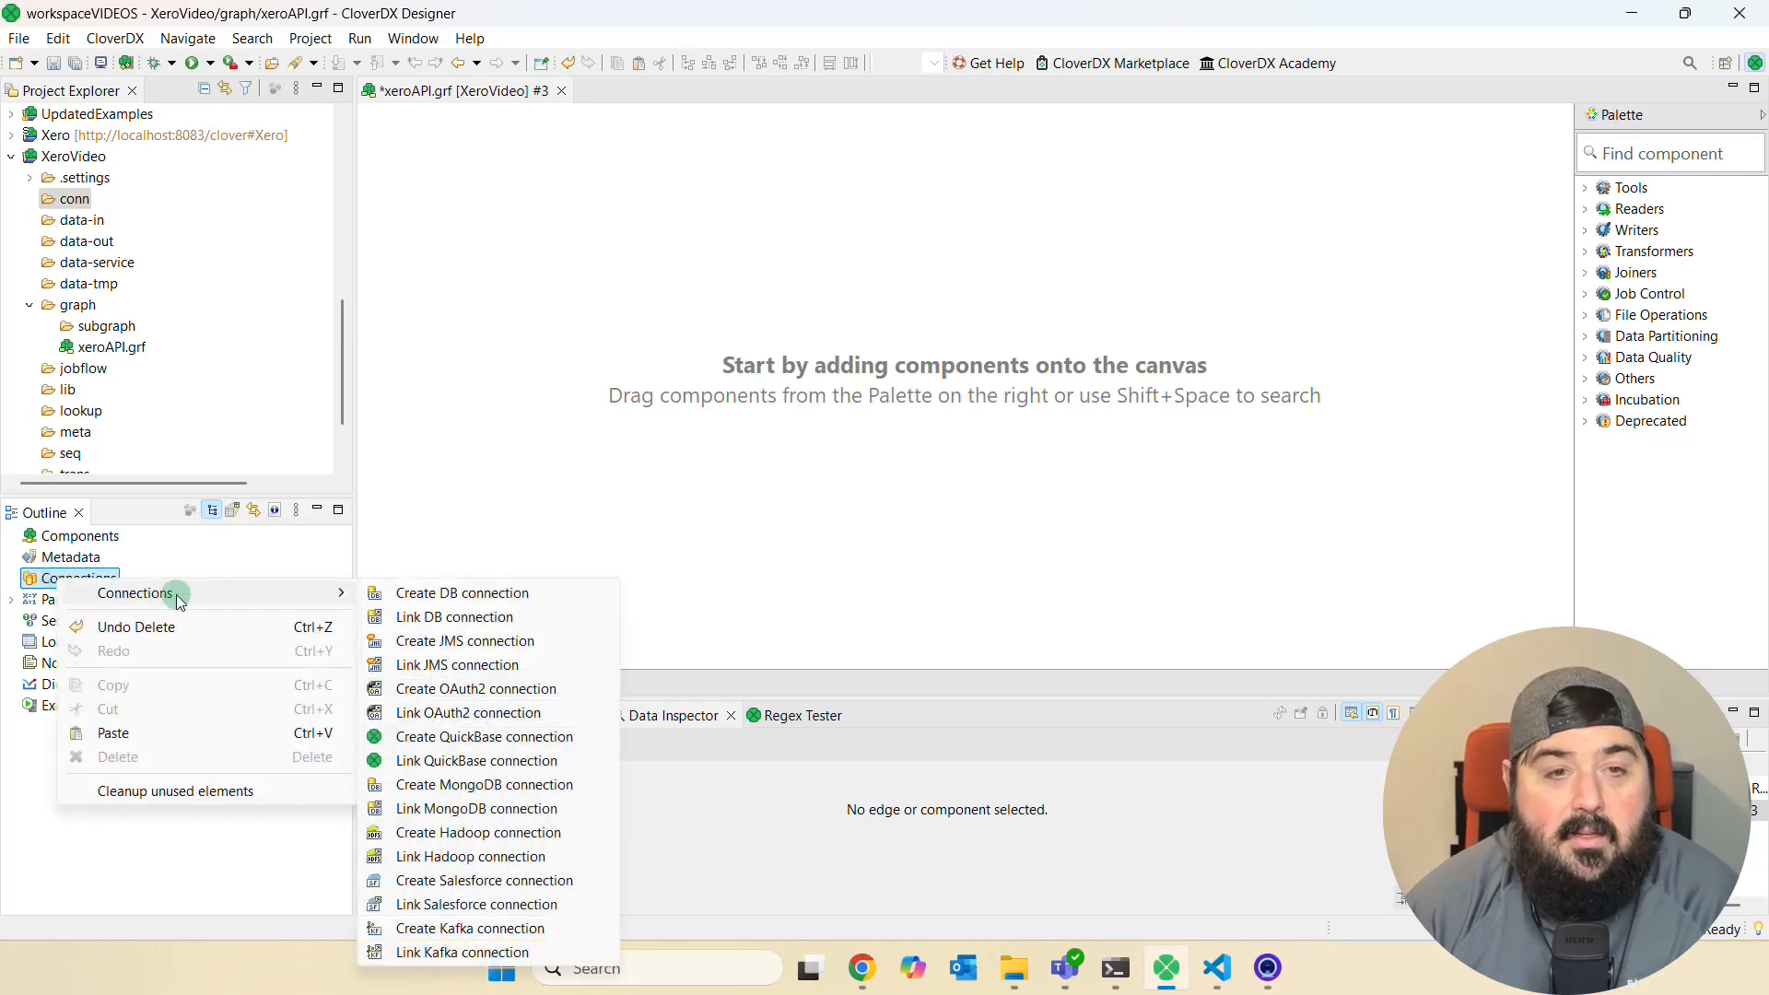
click(444, 691)
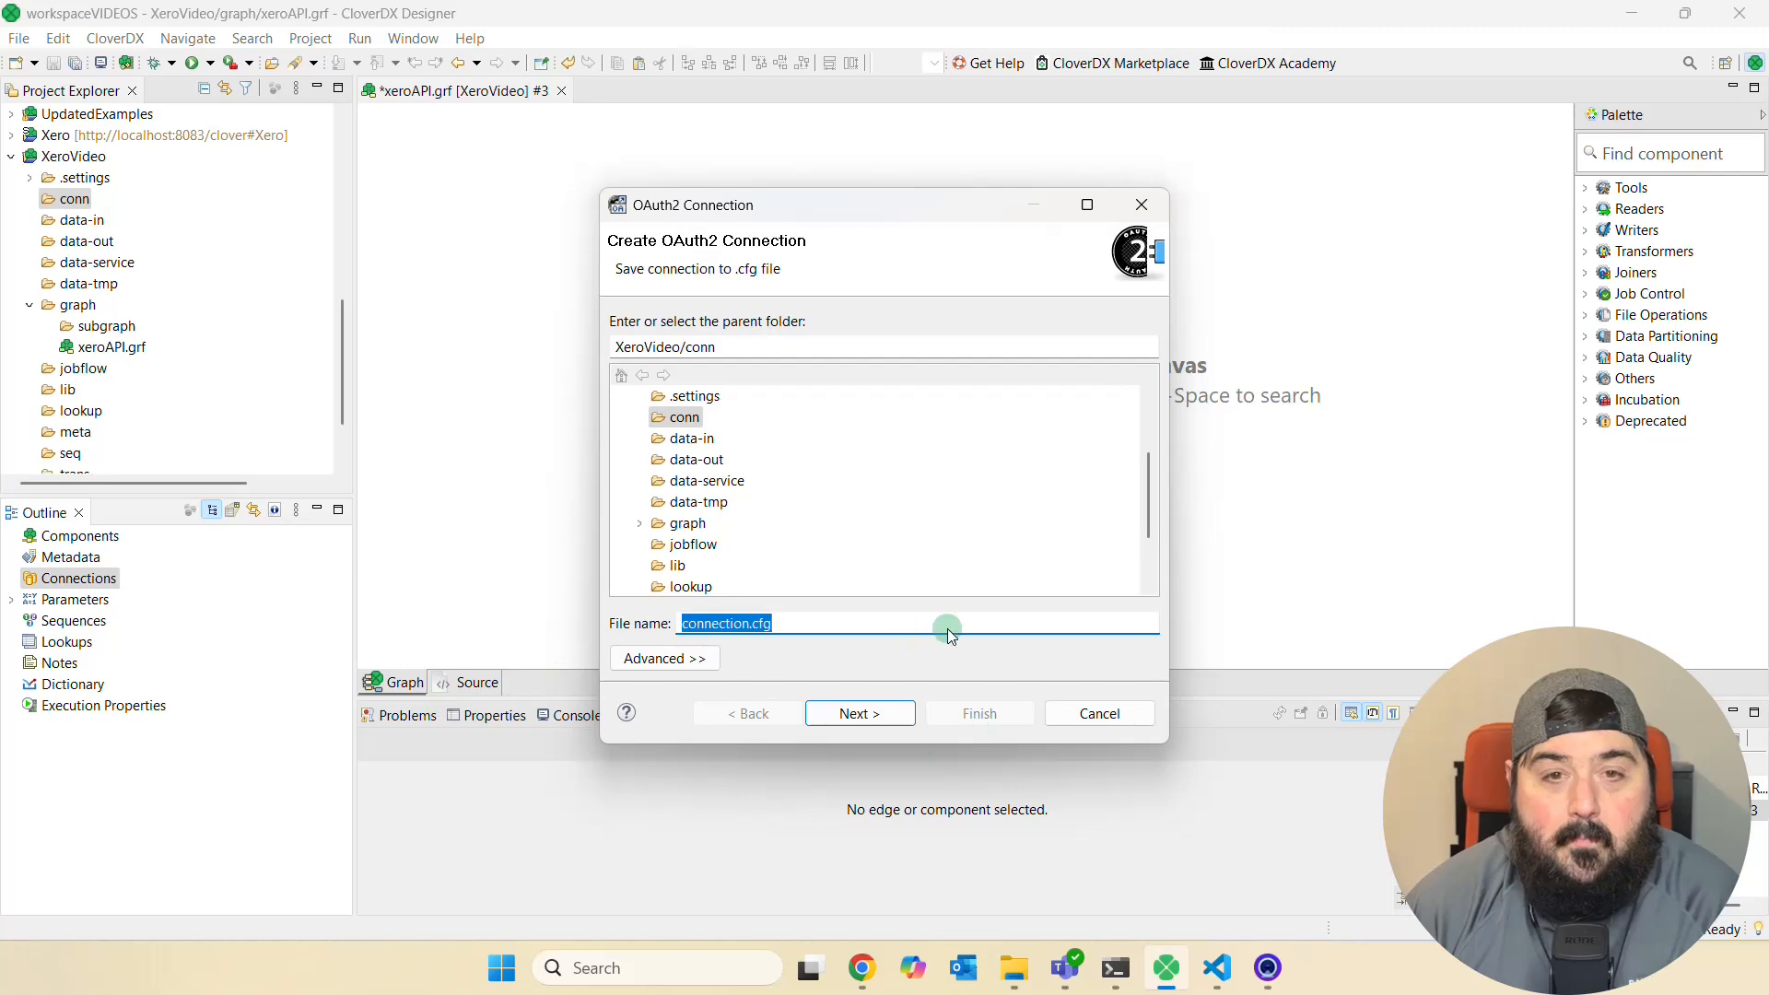
click(683, 624)
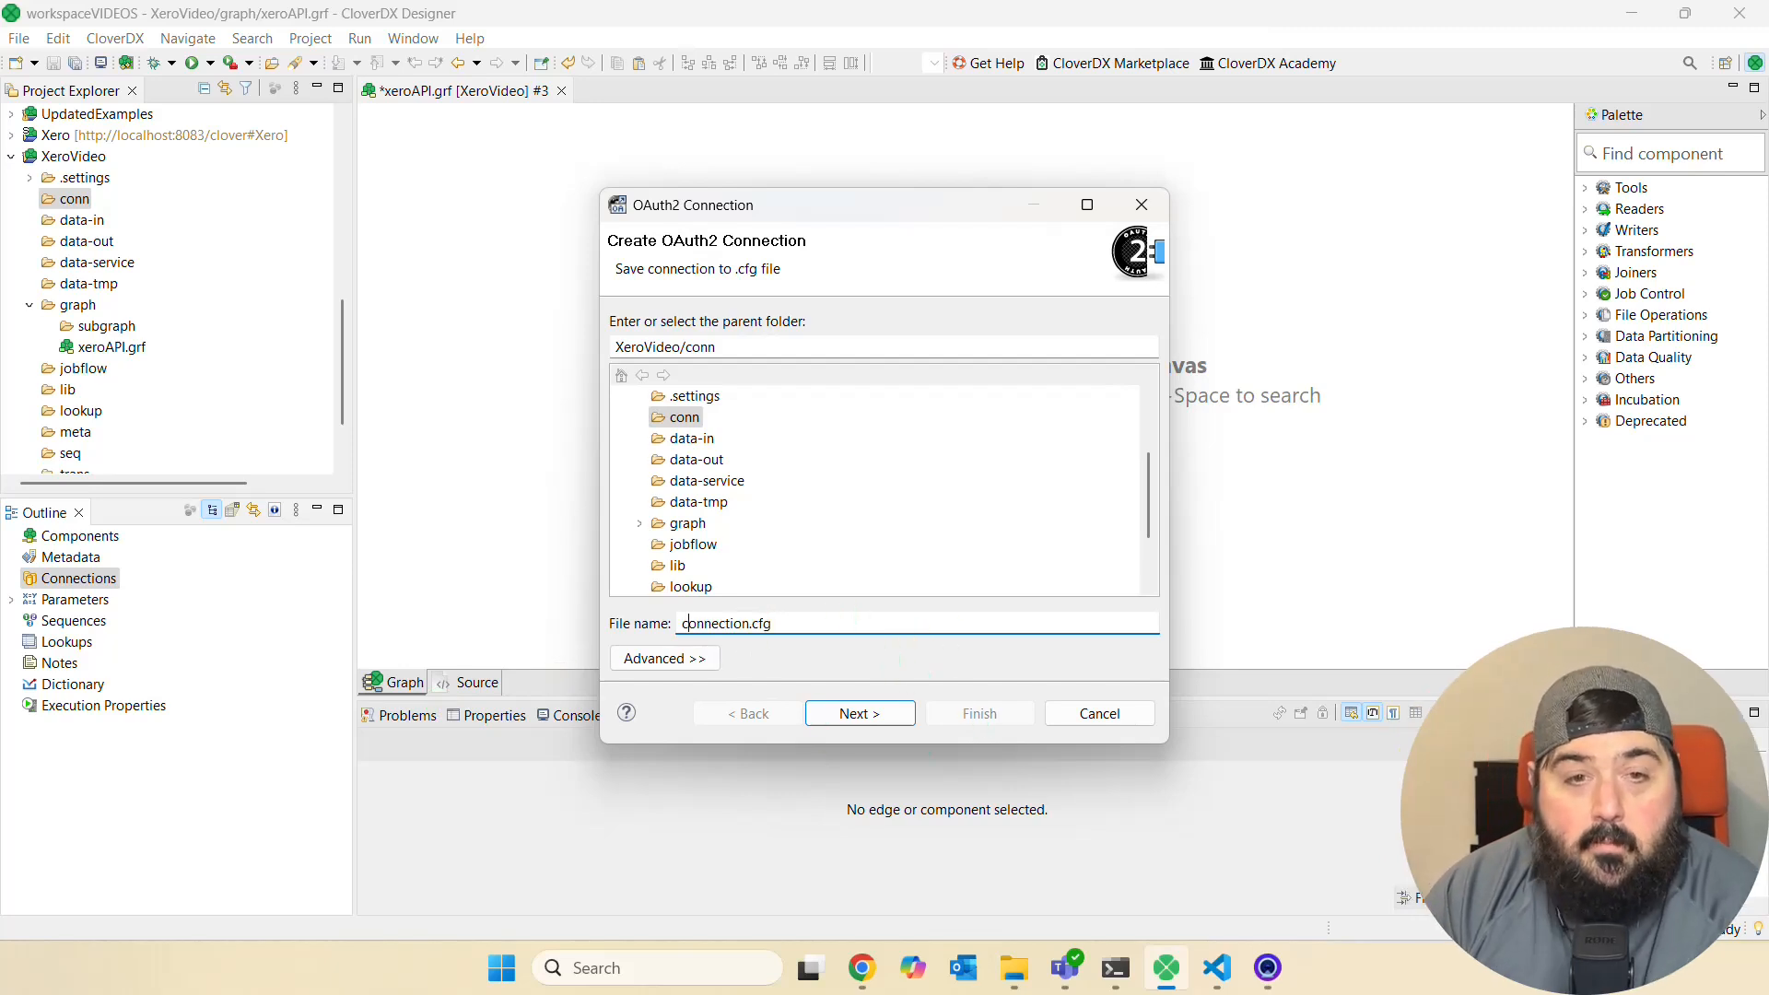
key(BackSpace)
text(xeri)
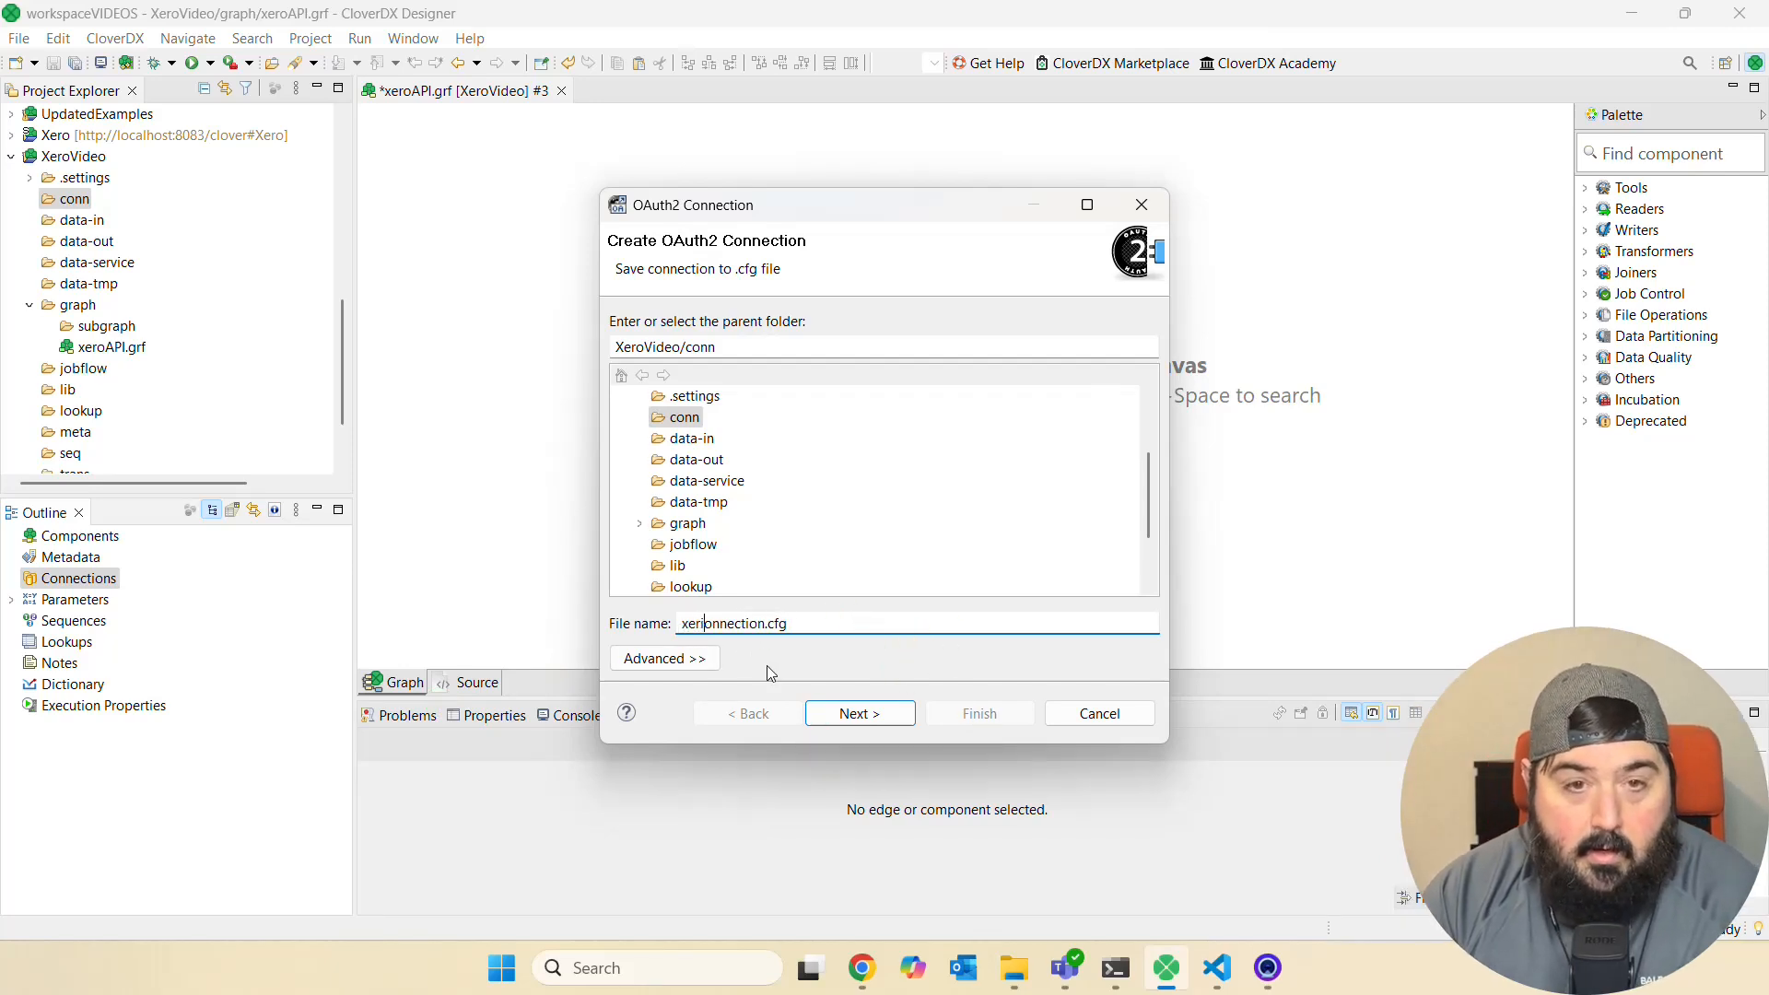
text(C)
key(BackSpace)
key(BackSpace)
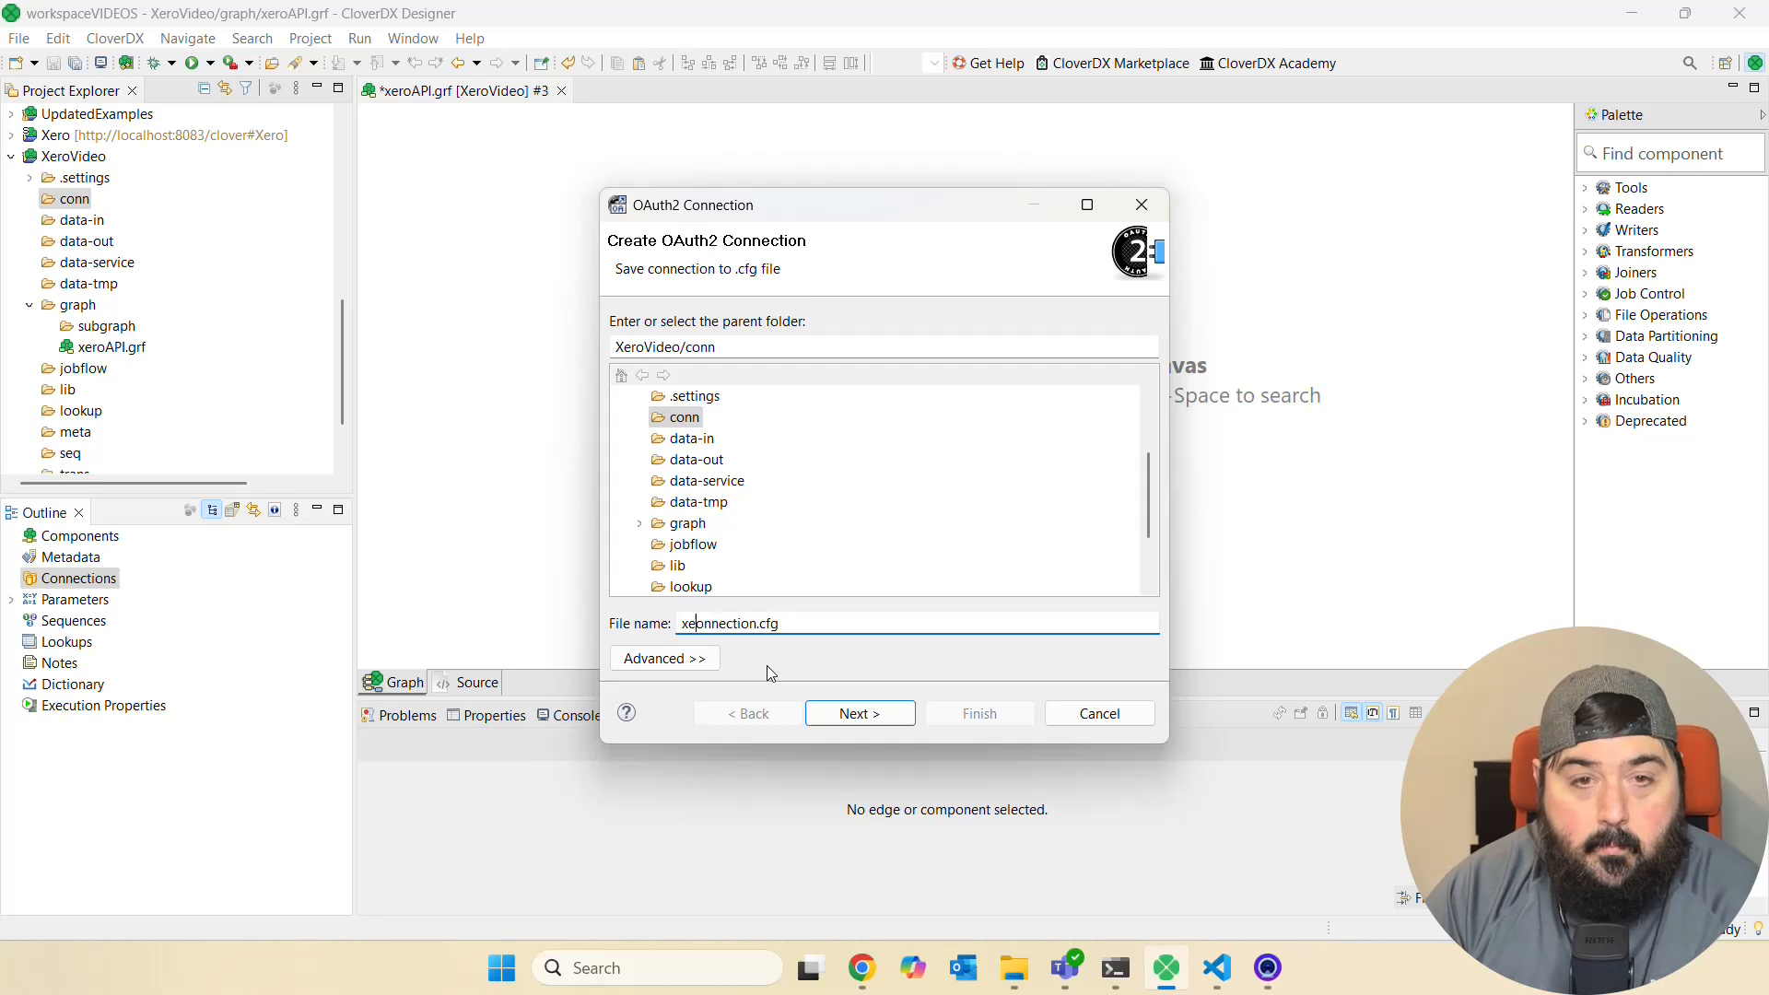
text(oC)
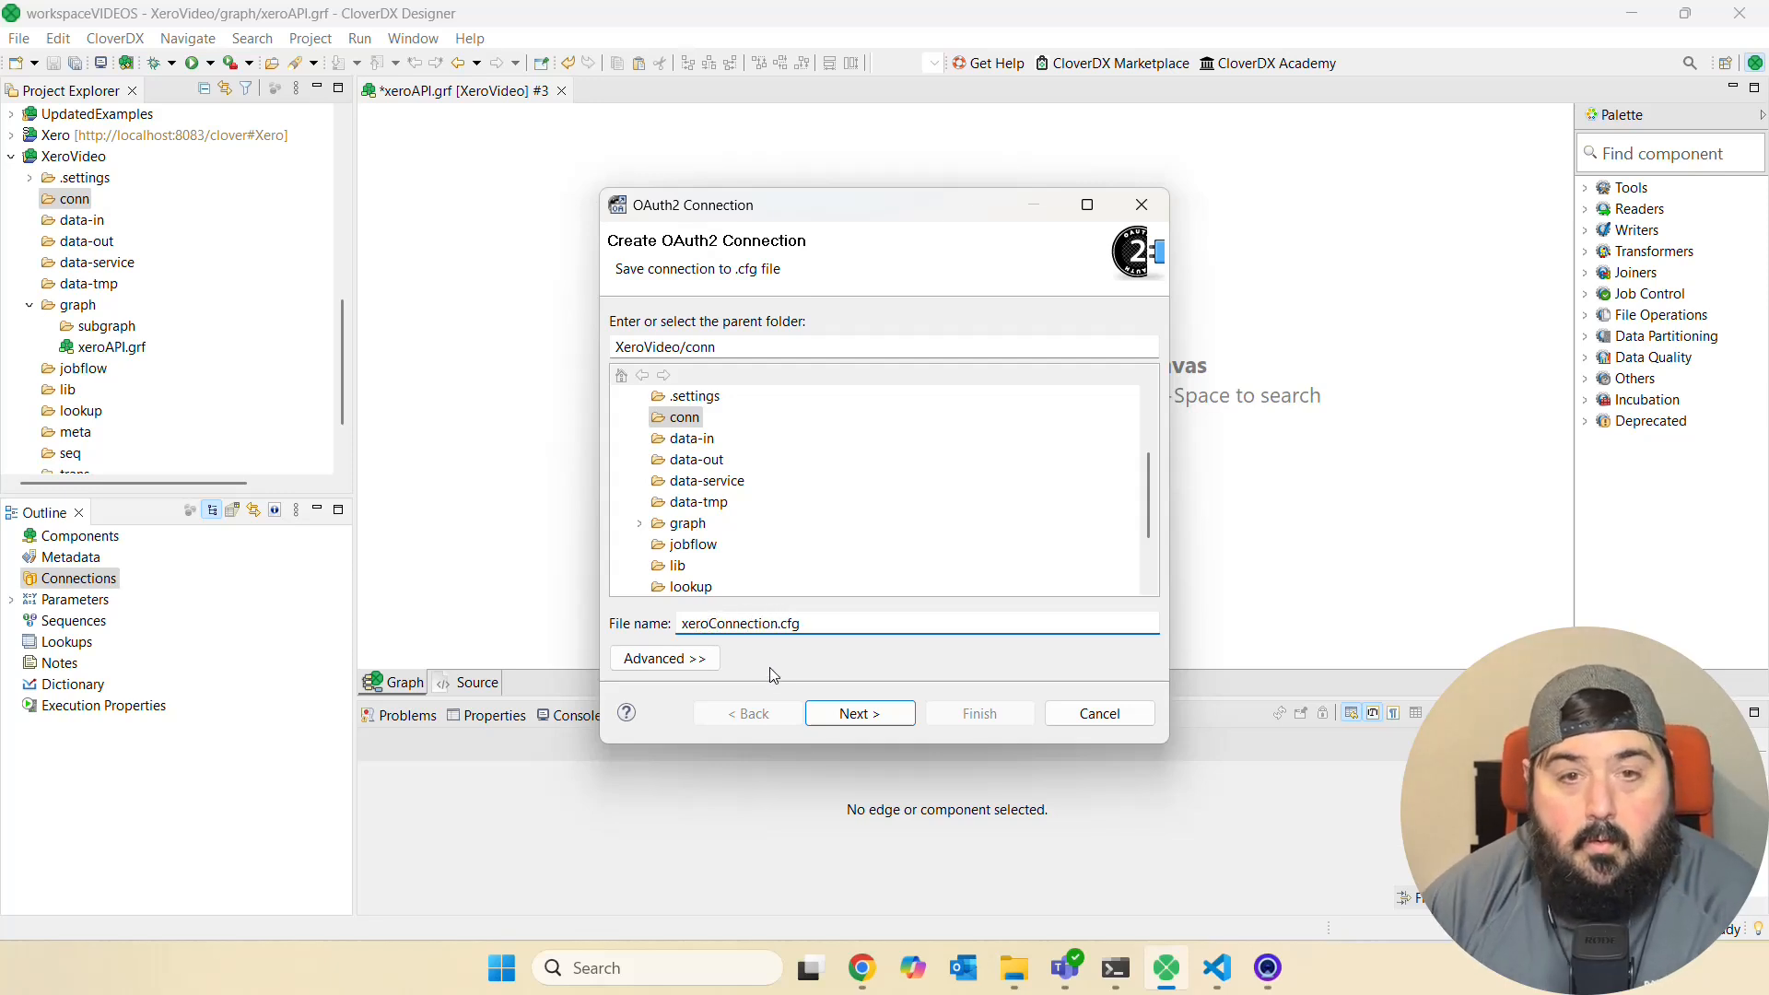
click(856, 715)
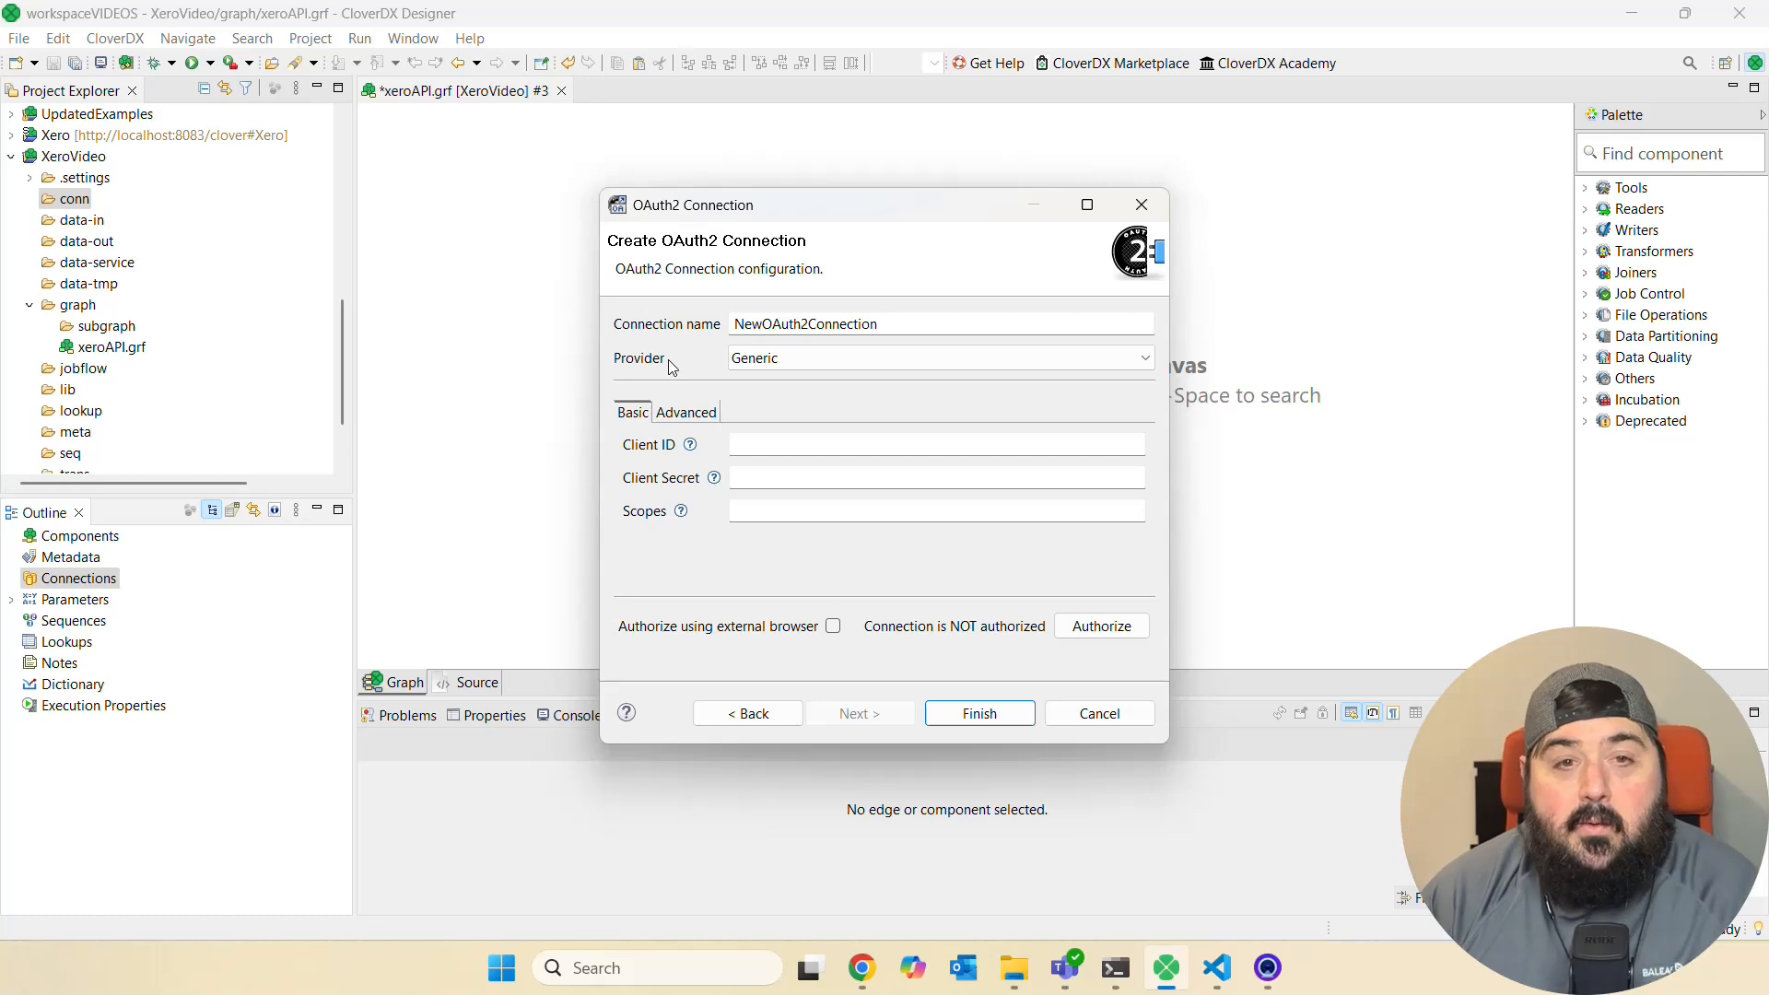
Try Google as the provider, revert to Generic, and view the blank advanced endpoint settings.
click(820, 366)
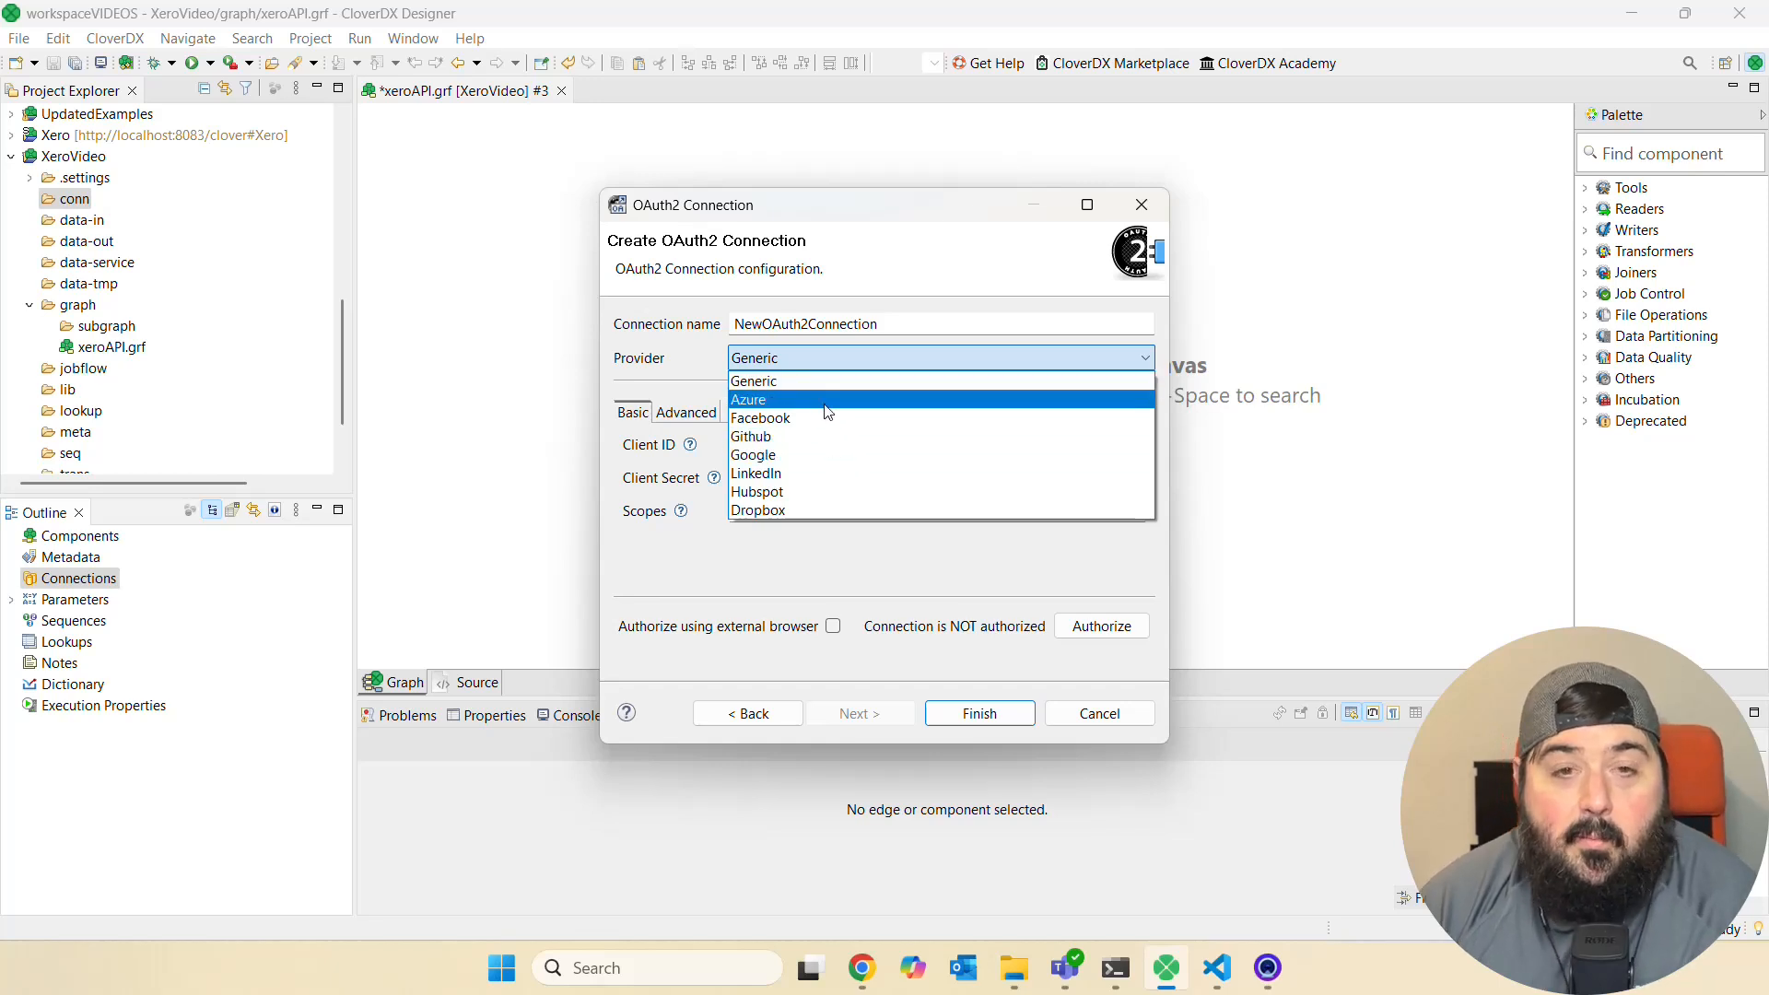
click(821, 456)
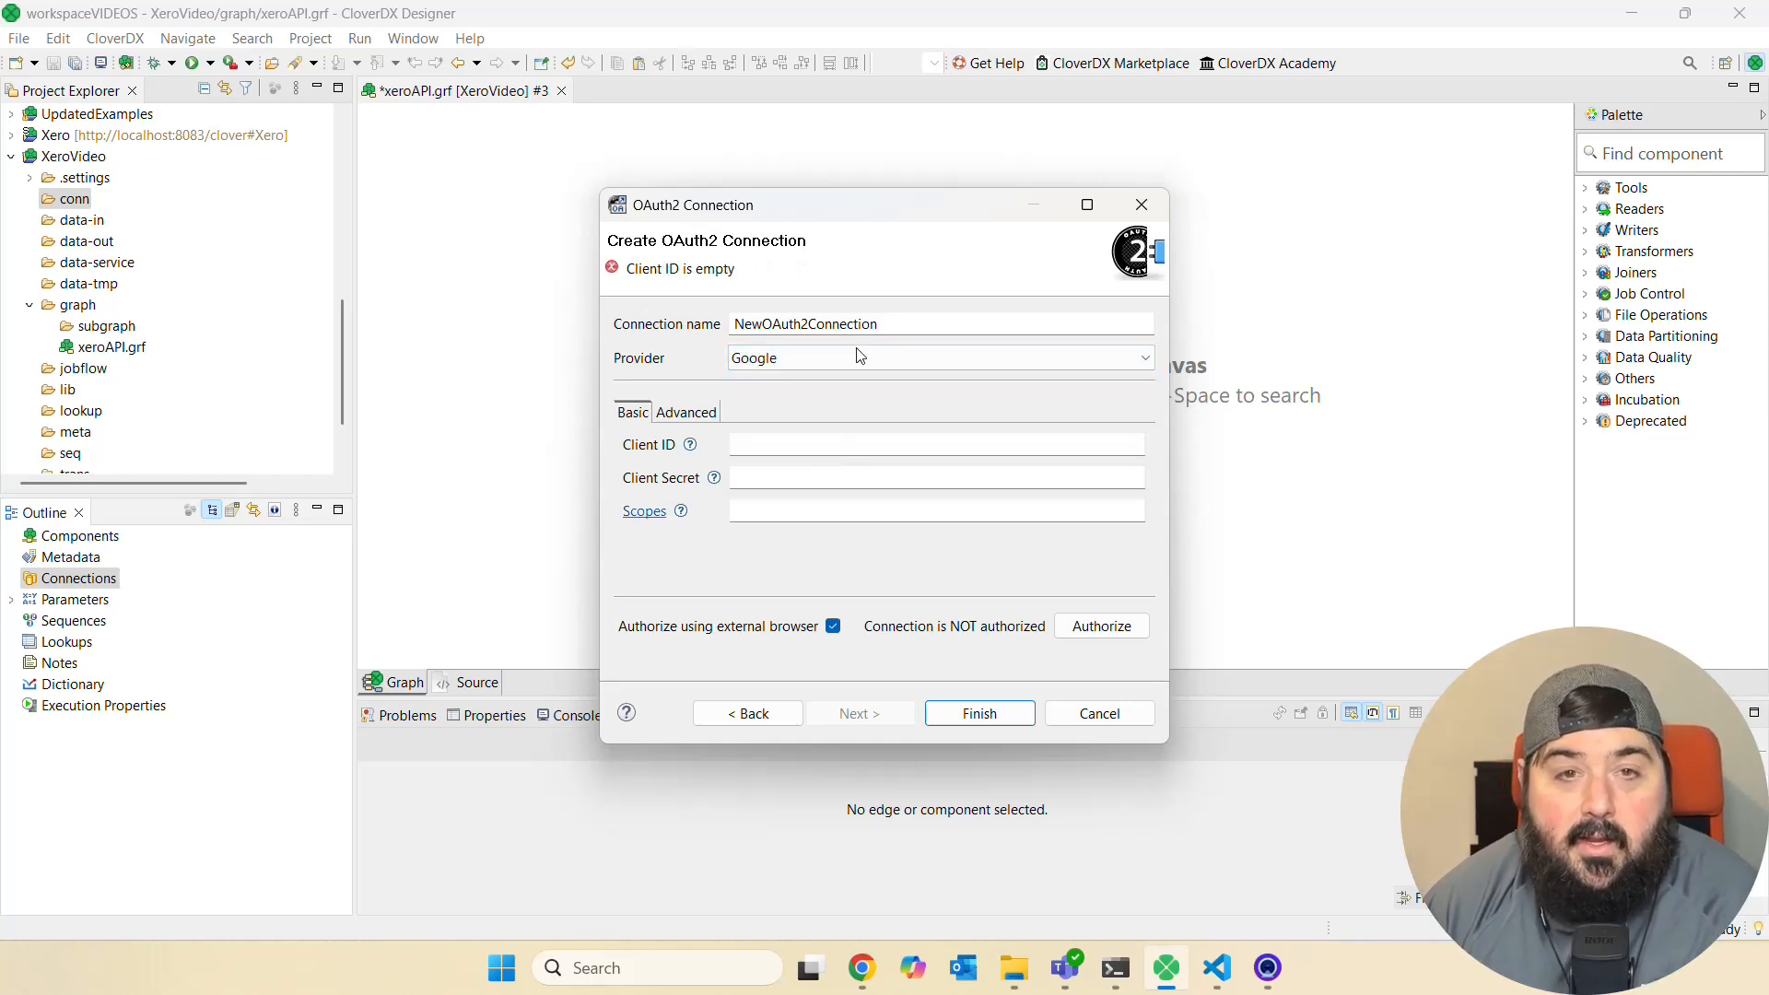
click(682, 413)
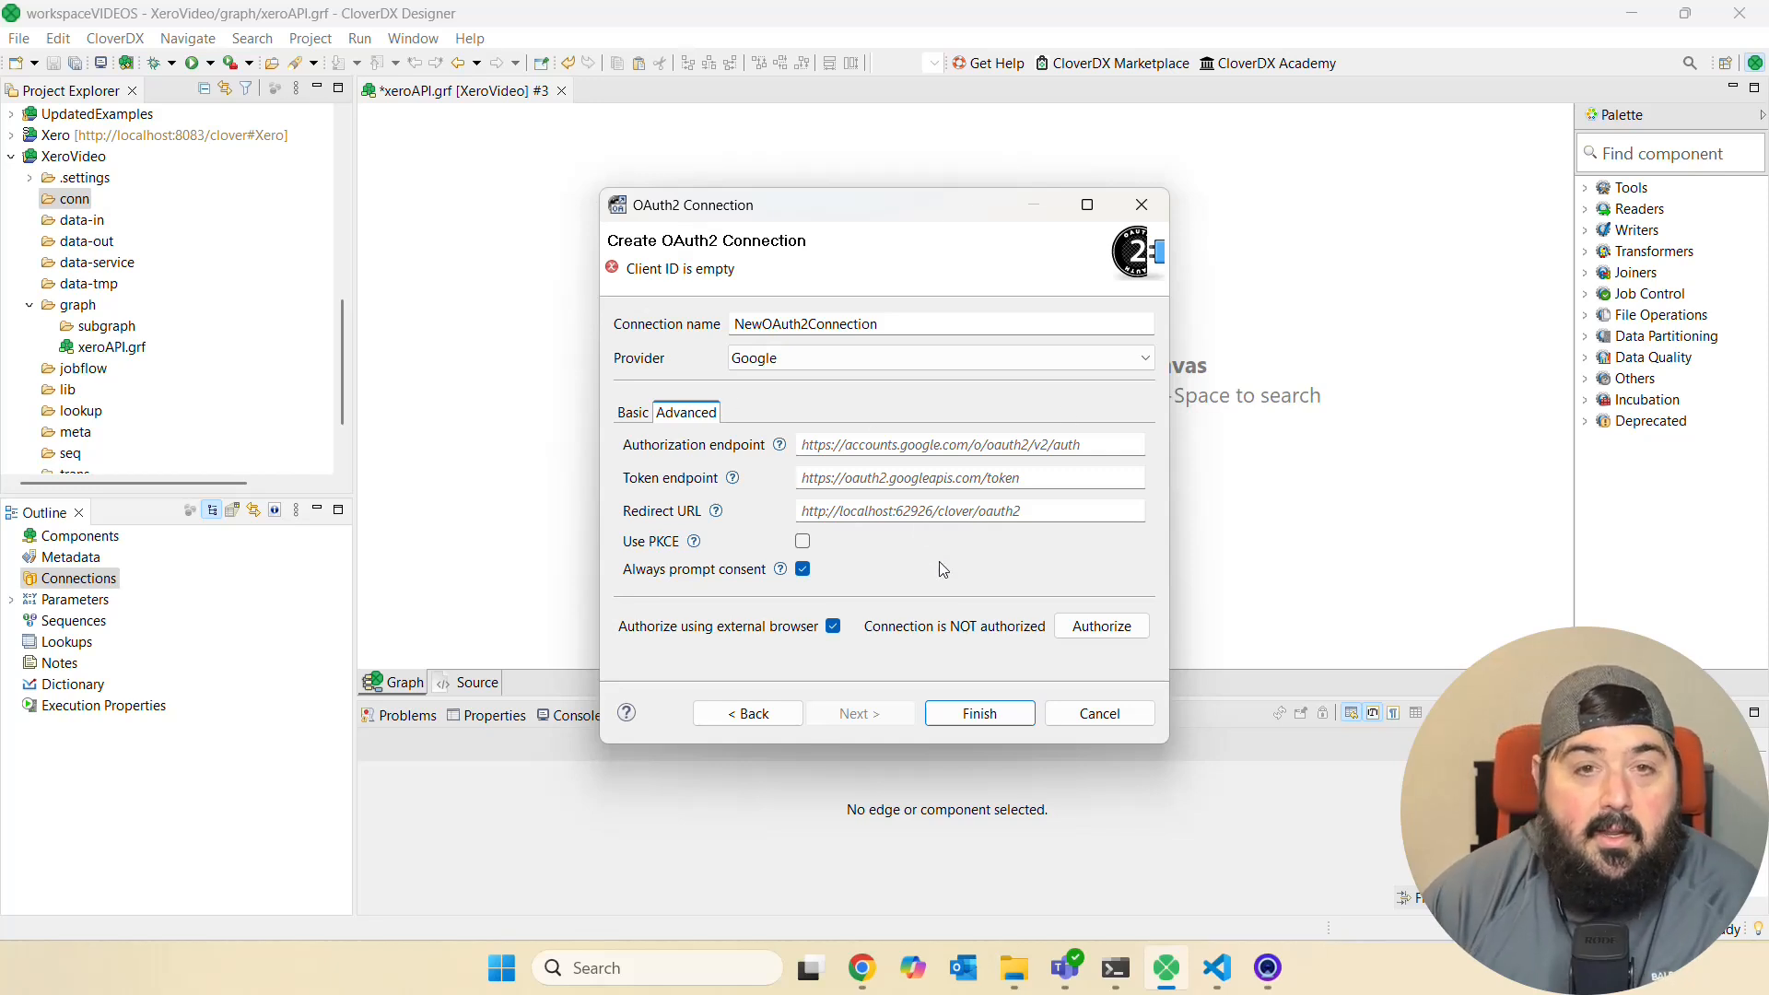
click(914, 355)
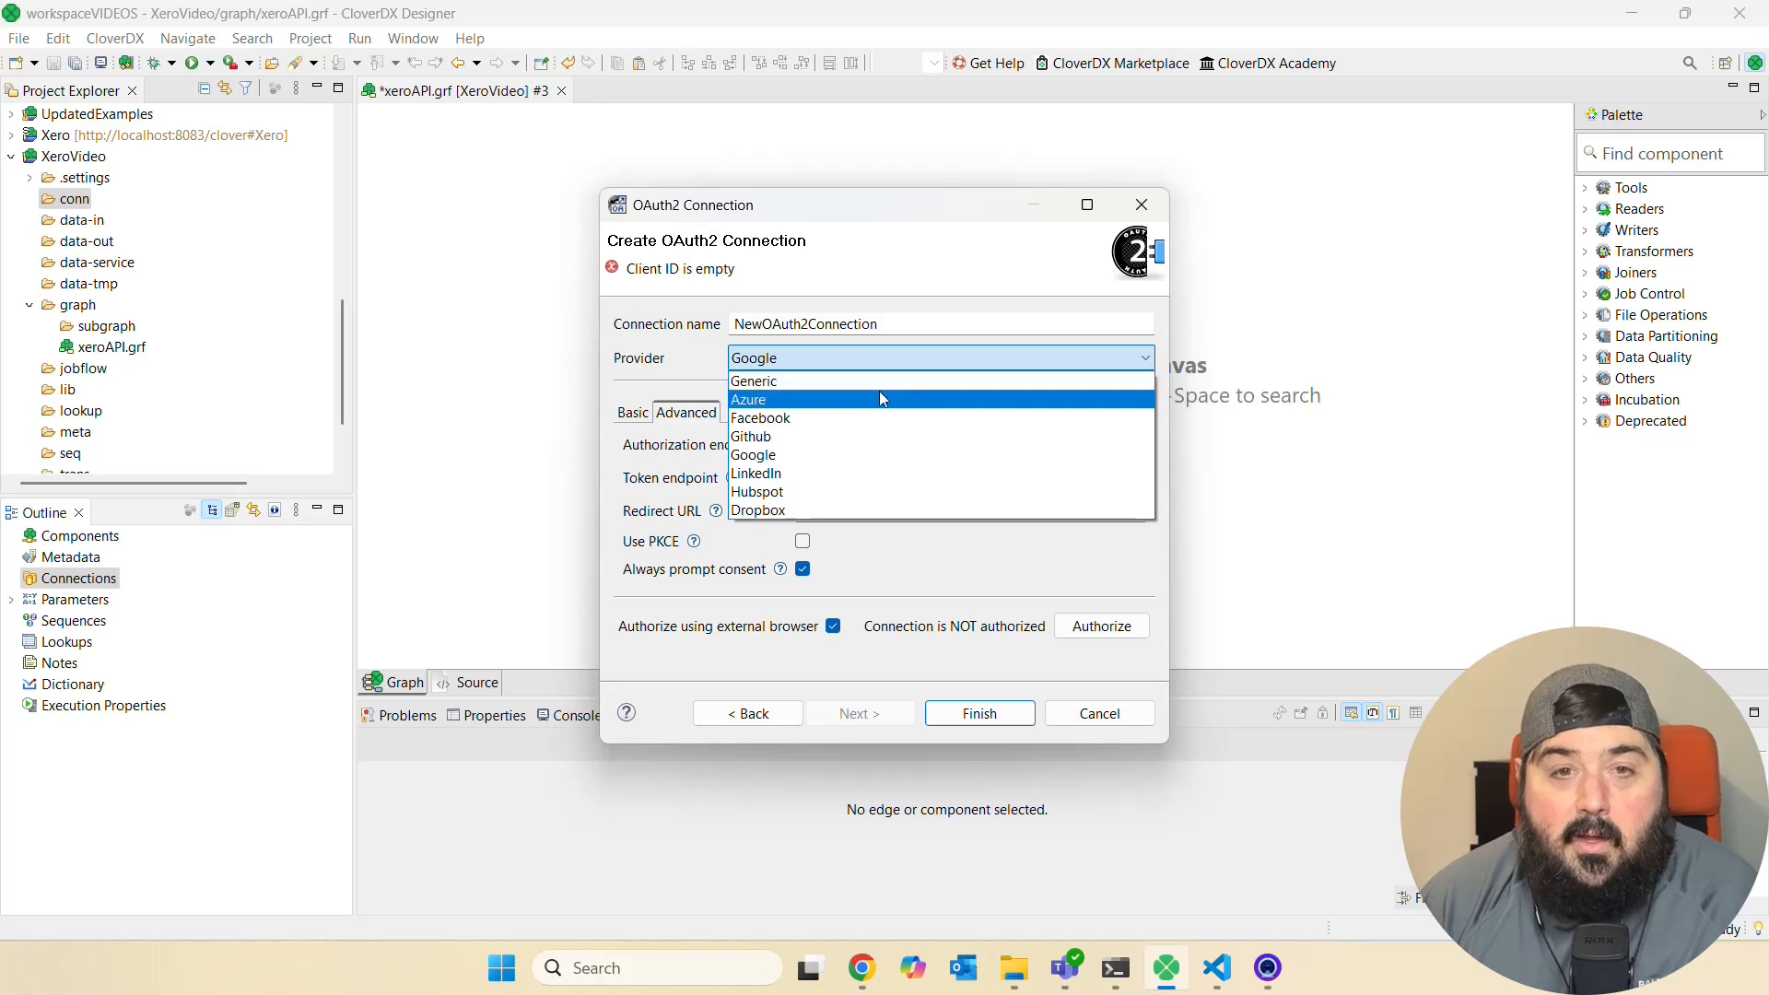
click(877, 387)
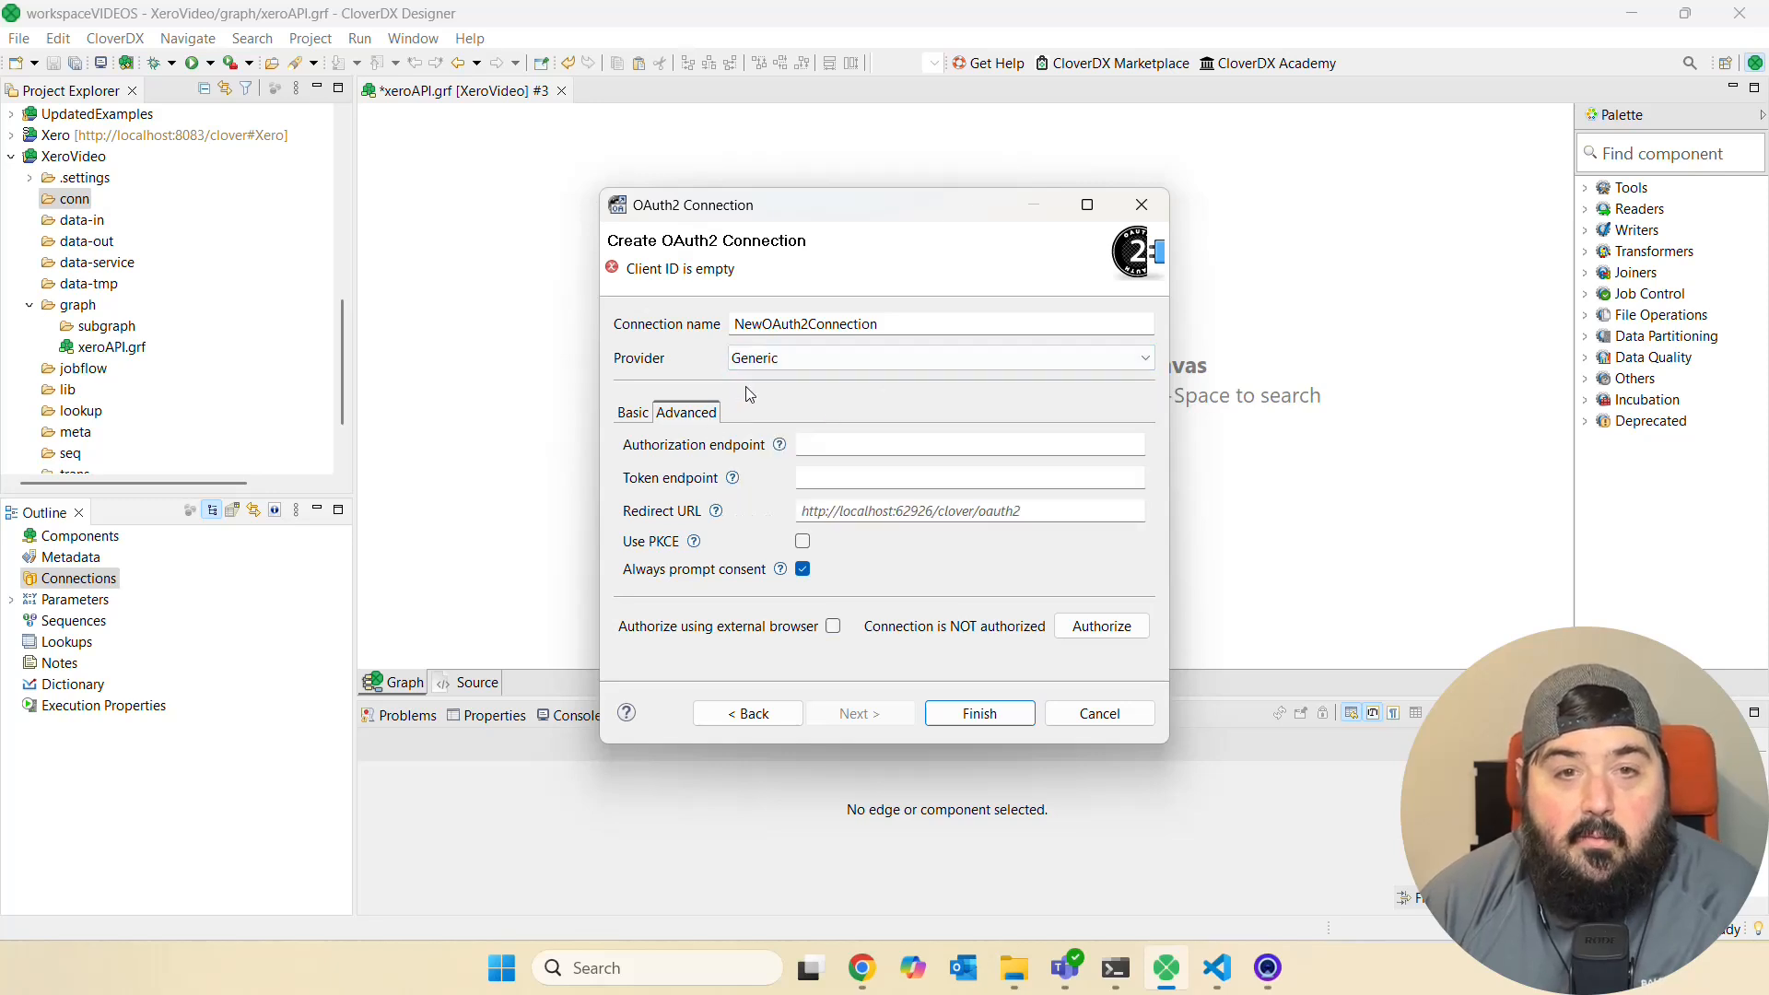
click(632, 414)
click(678, 417)
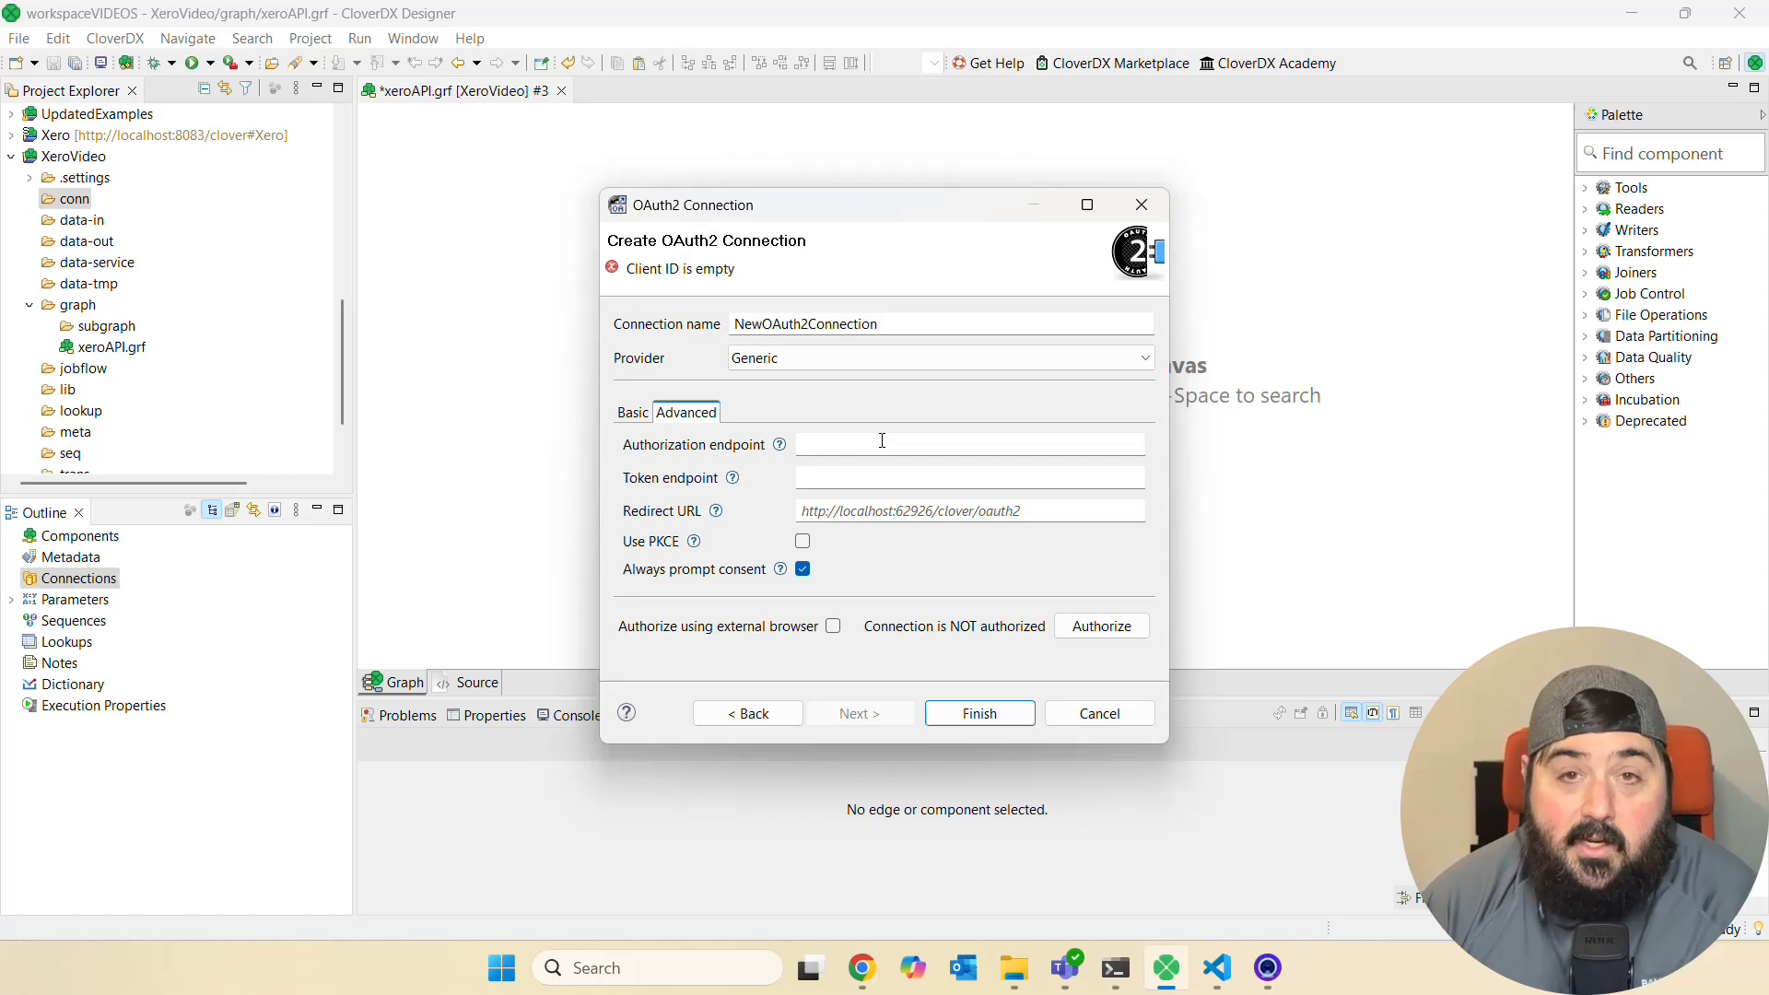
click(866, 969)
Check Xero's Getting started guide, then return to the OAuth2 connection dialog.
click(635, 22)
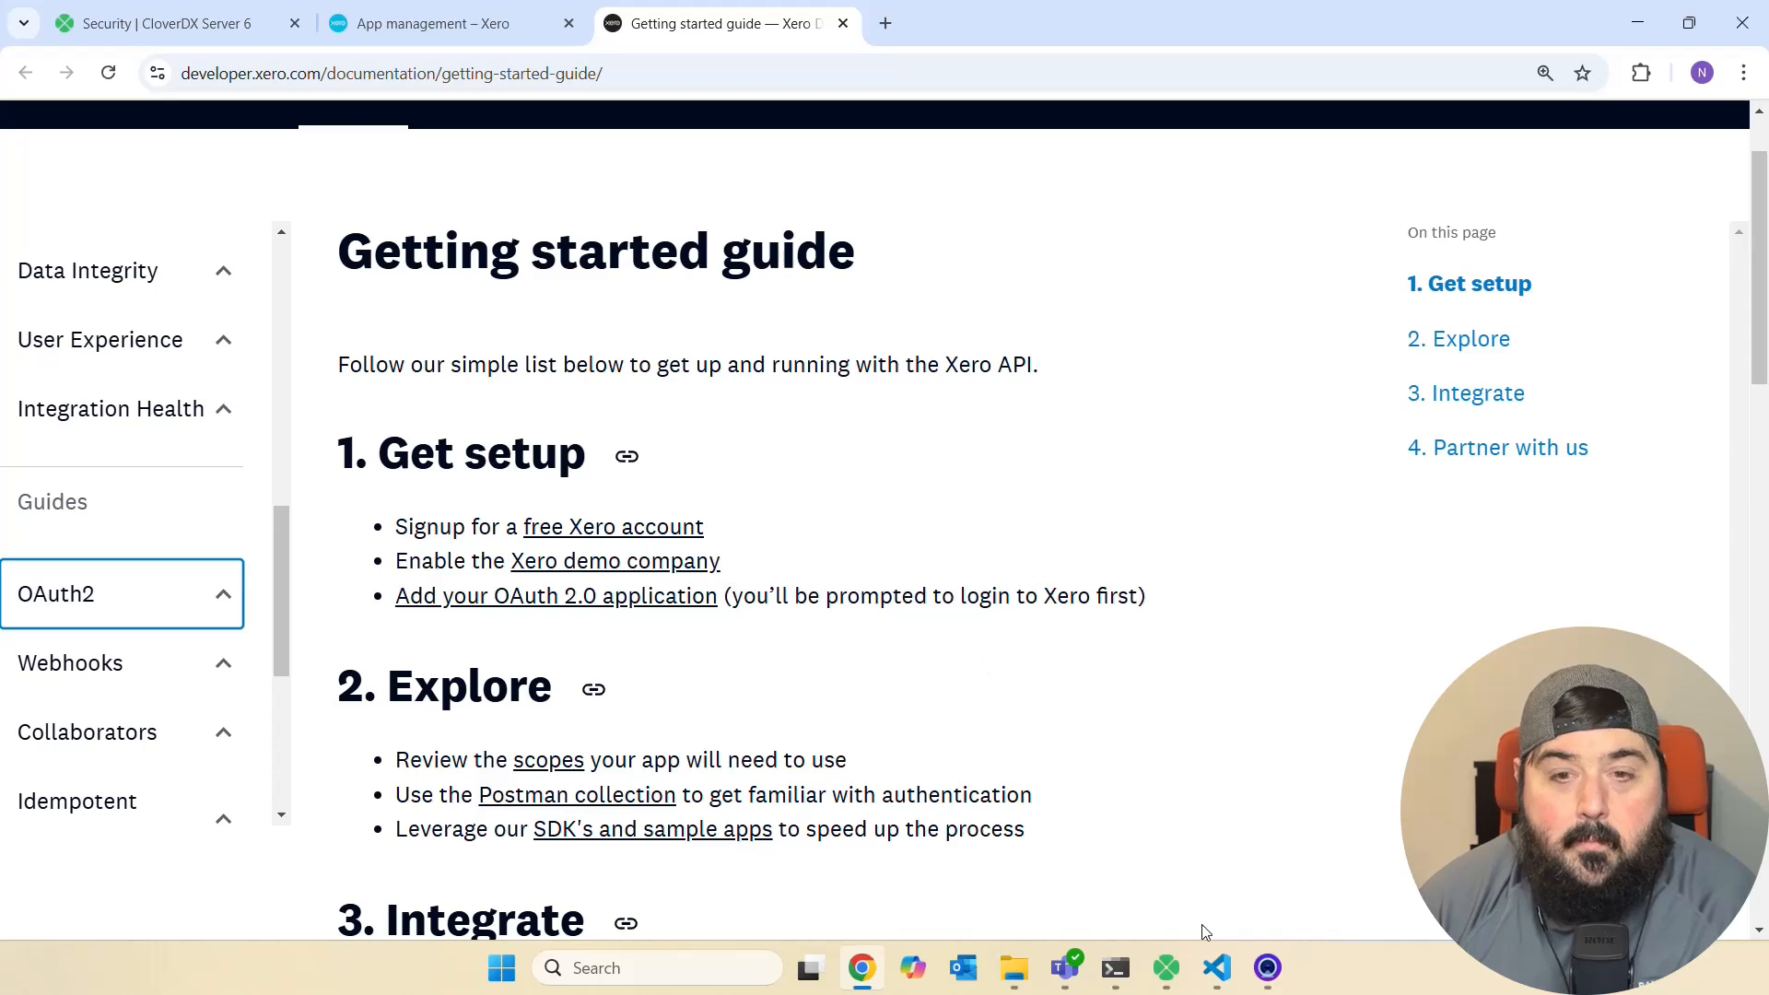
click(1166, 969)
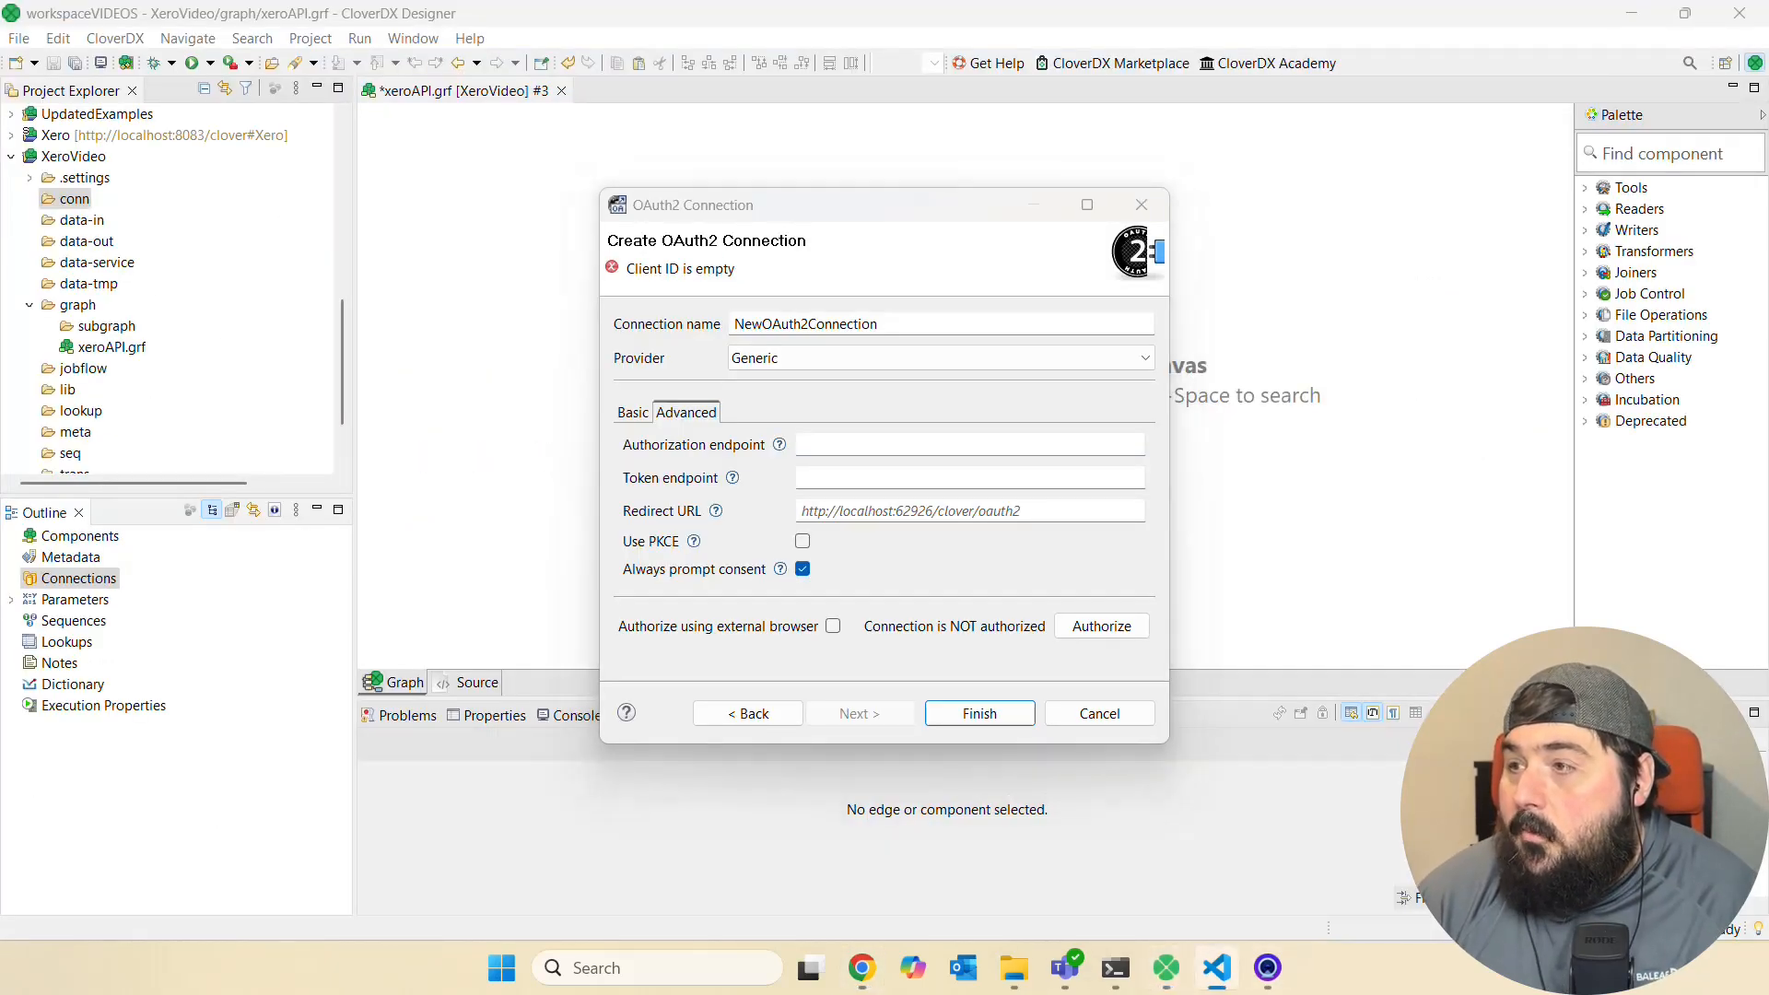
Paste Xero's authorization and token endpoints and the localhost redirect URL into the Advanced settings.
click(810, 445)
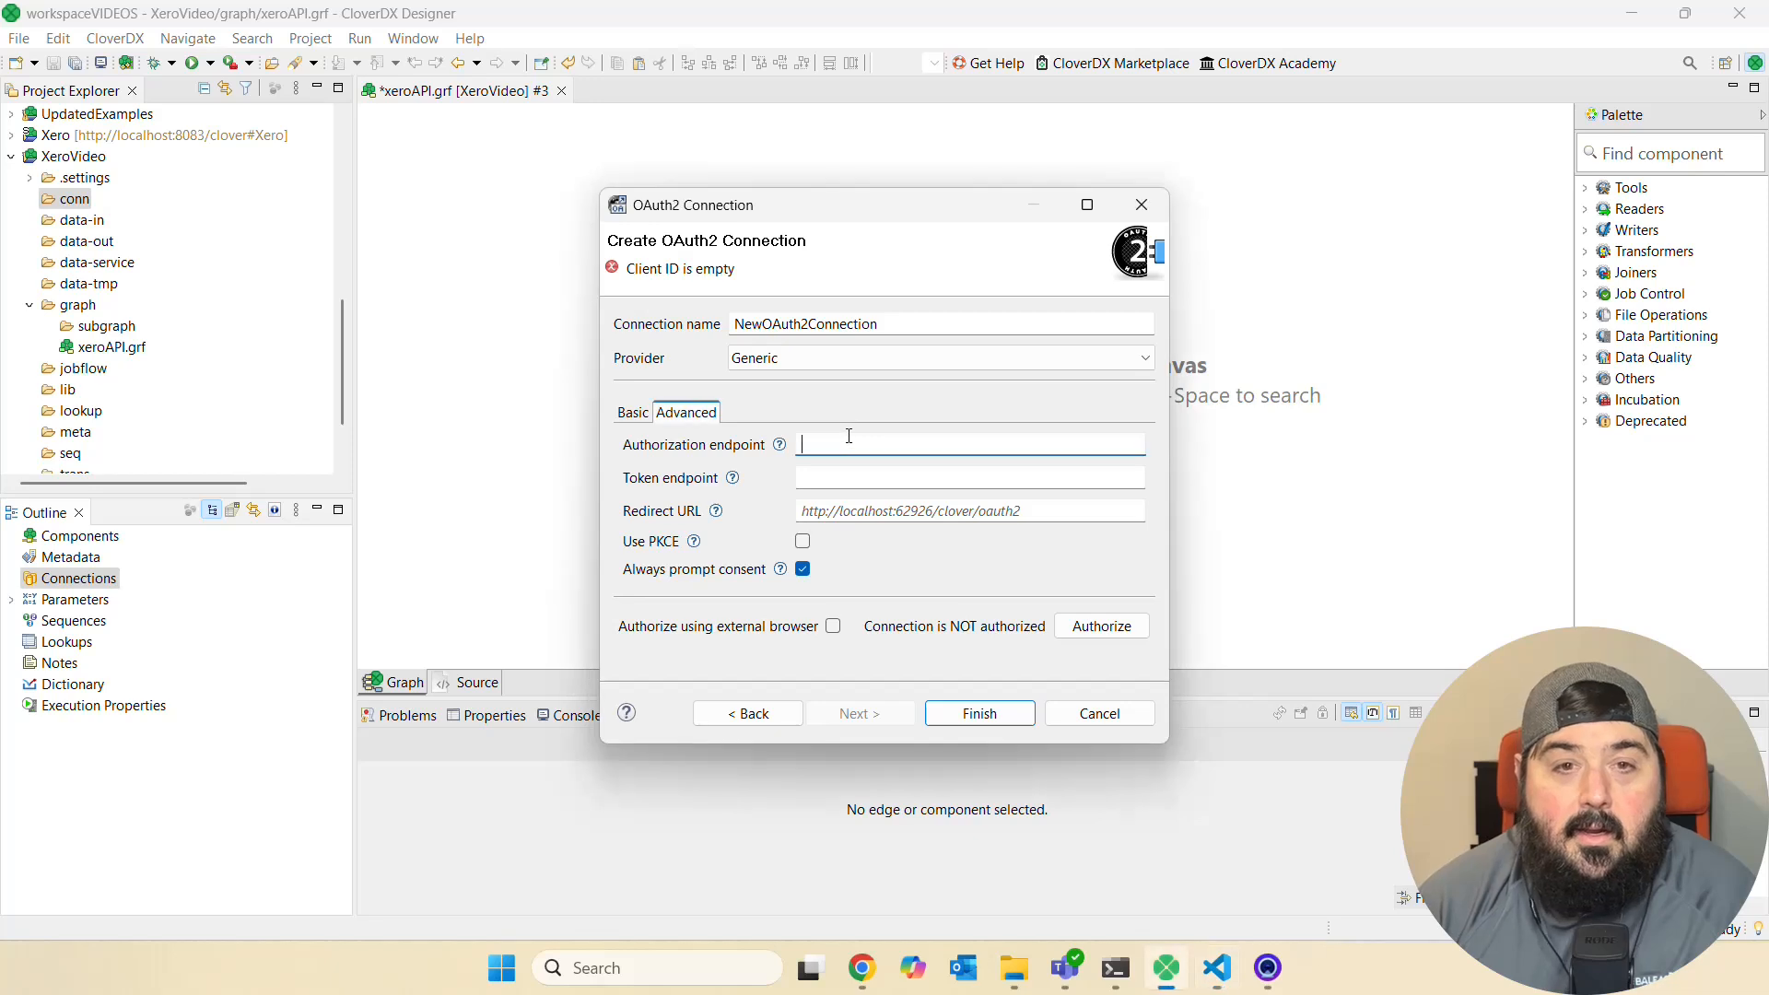
text(https://login.xero.com/identity/connect/authorize)
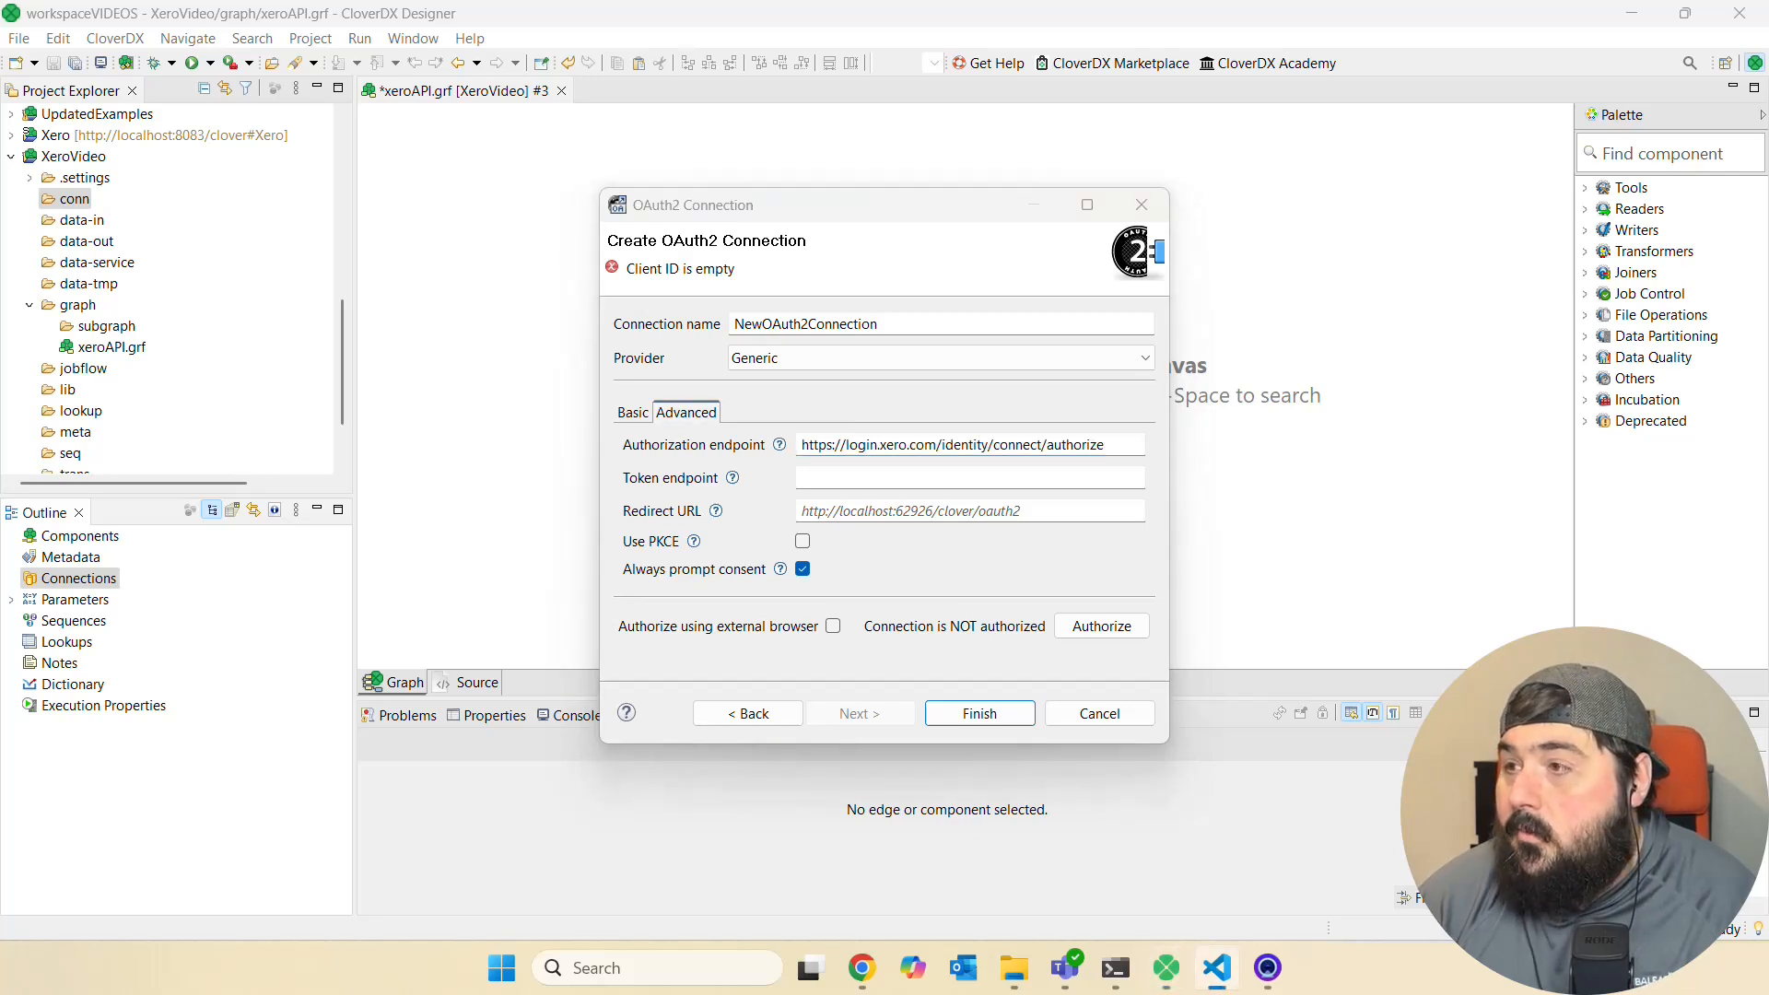
click(841, 477)
key(ctrl+v)
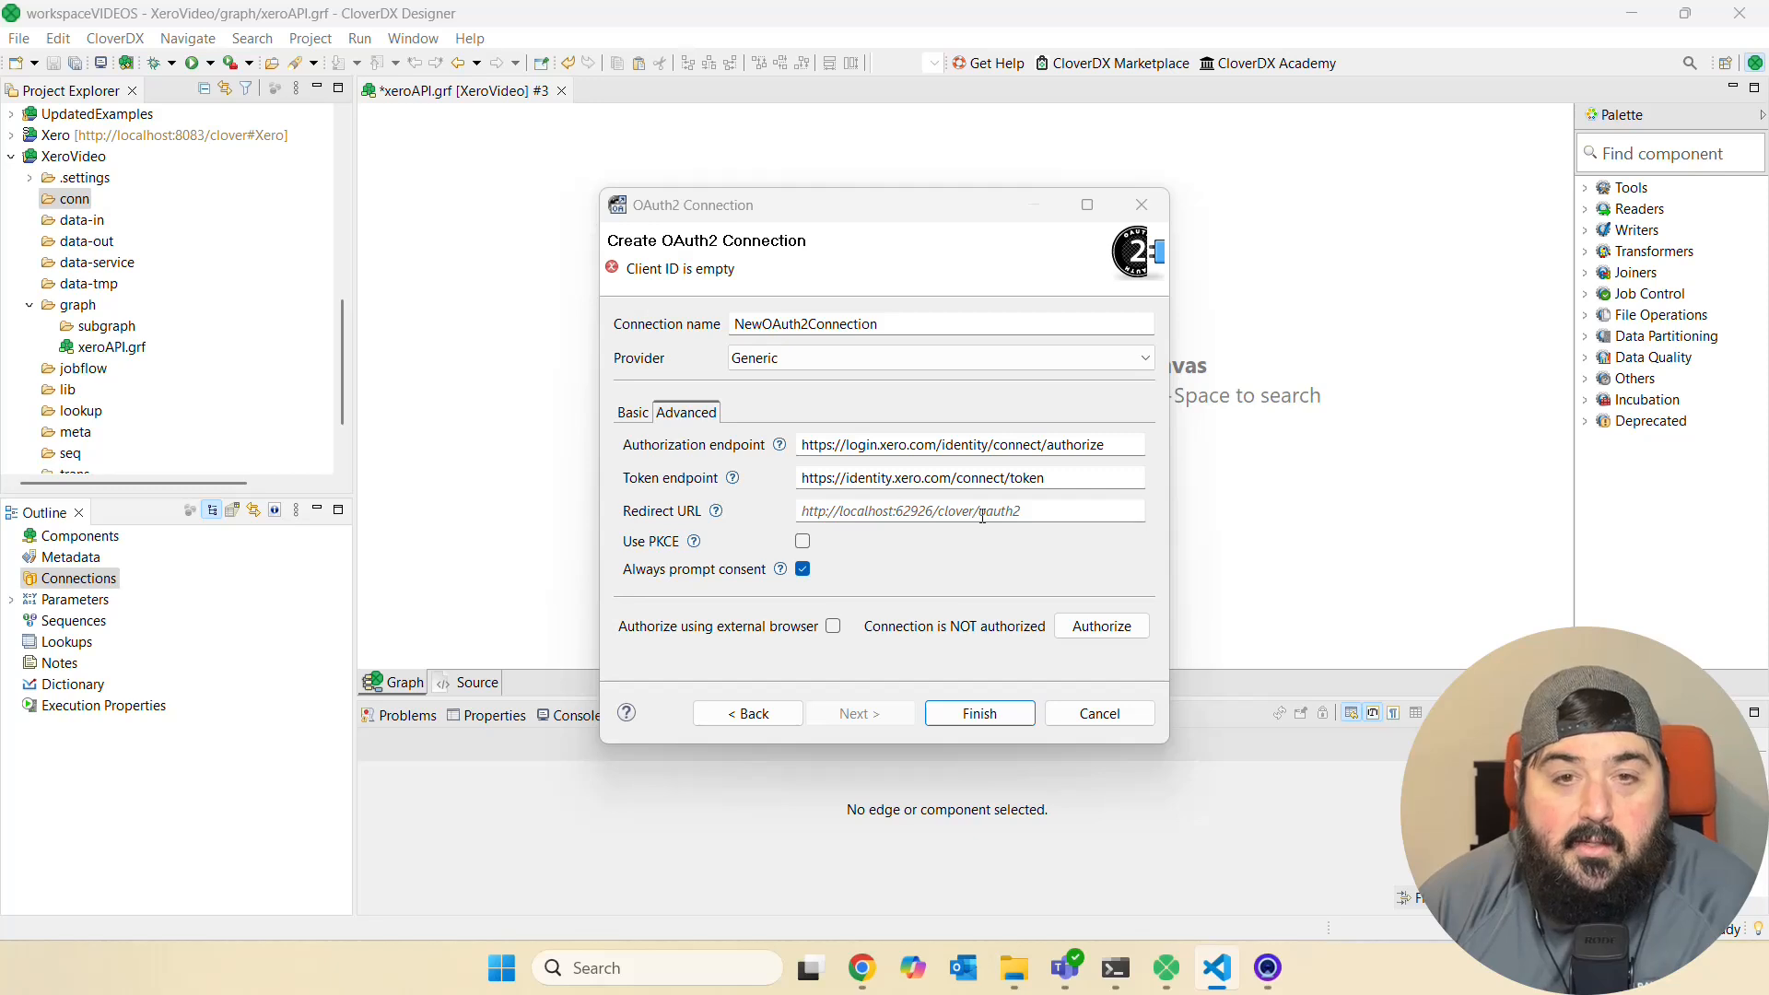
click(831, 513)
text(http://localhost:62926/clover/oauth2)
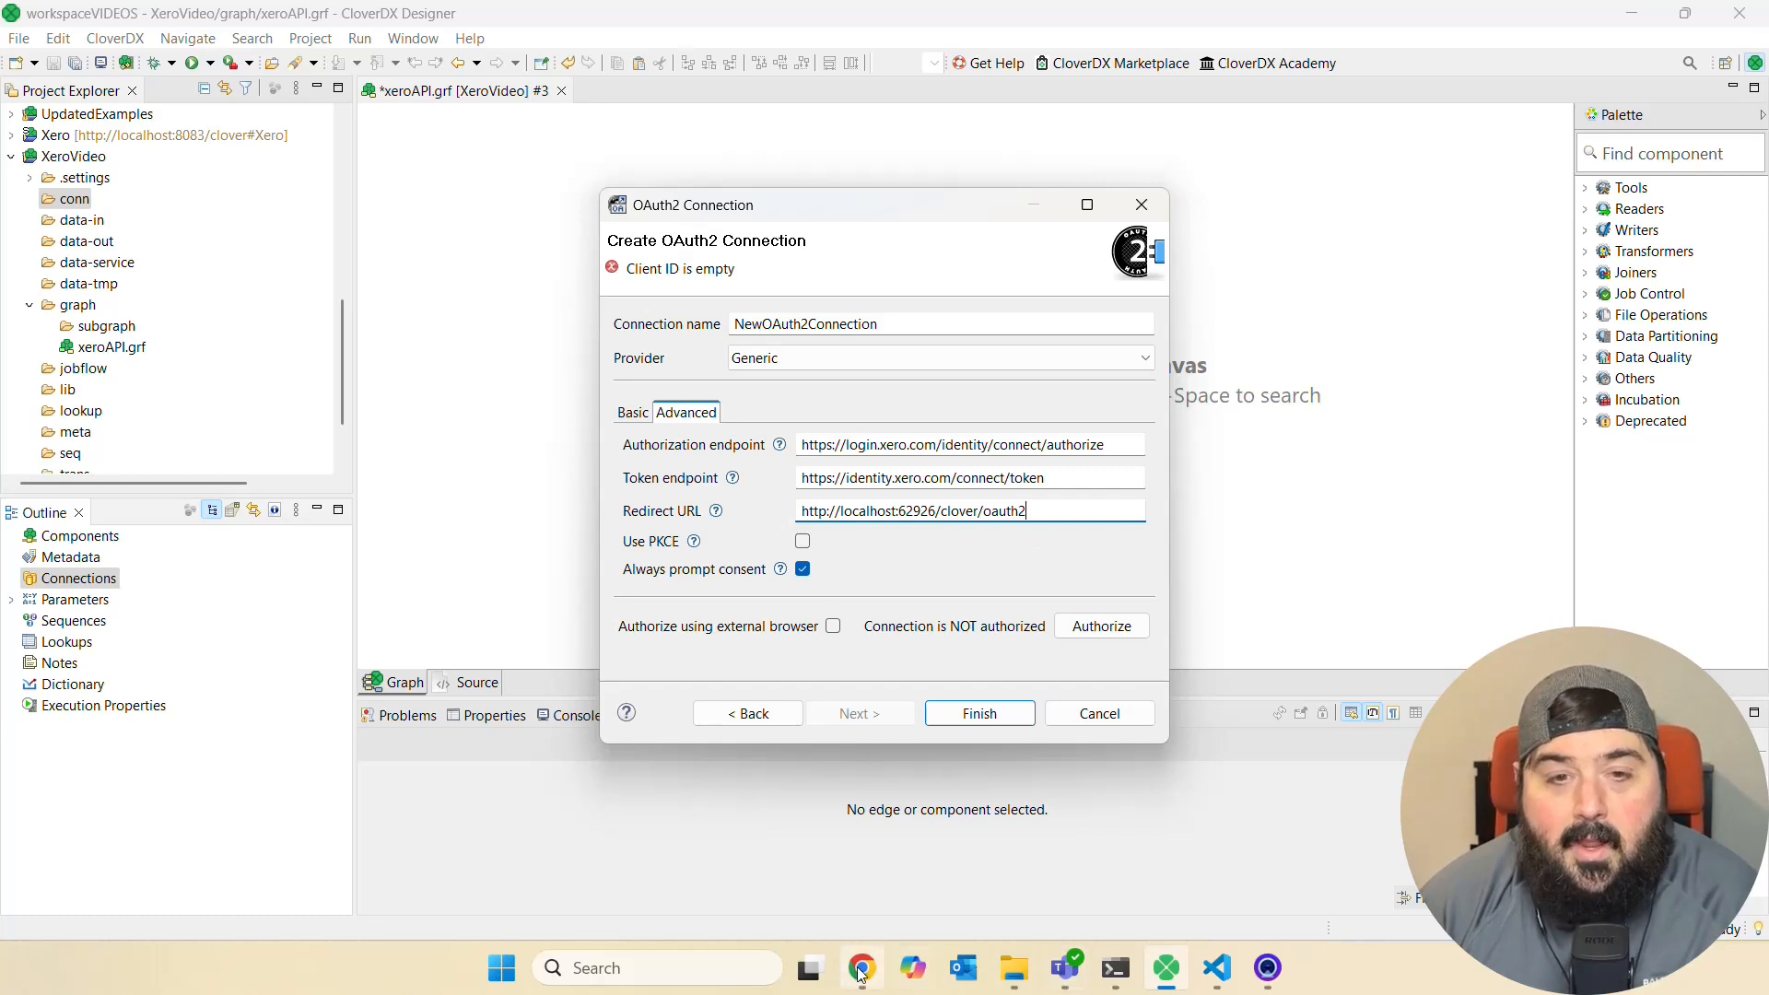
mouse_move(861, 979)
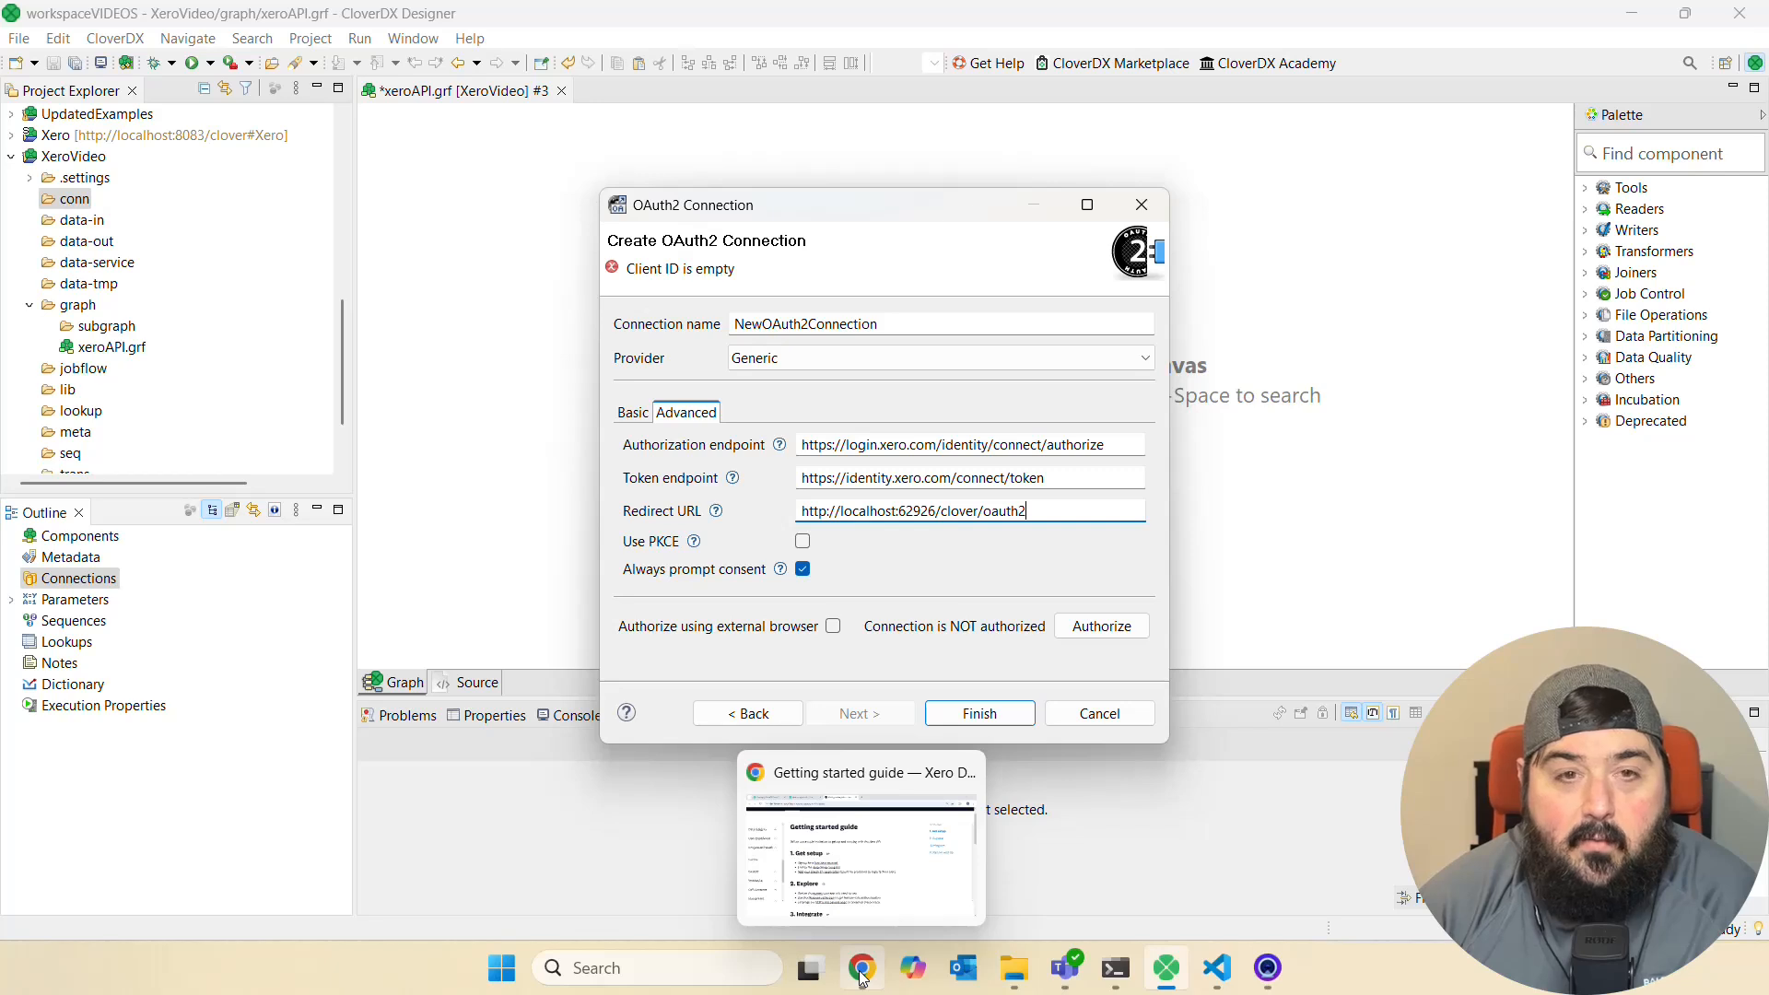
click(861, 979)
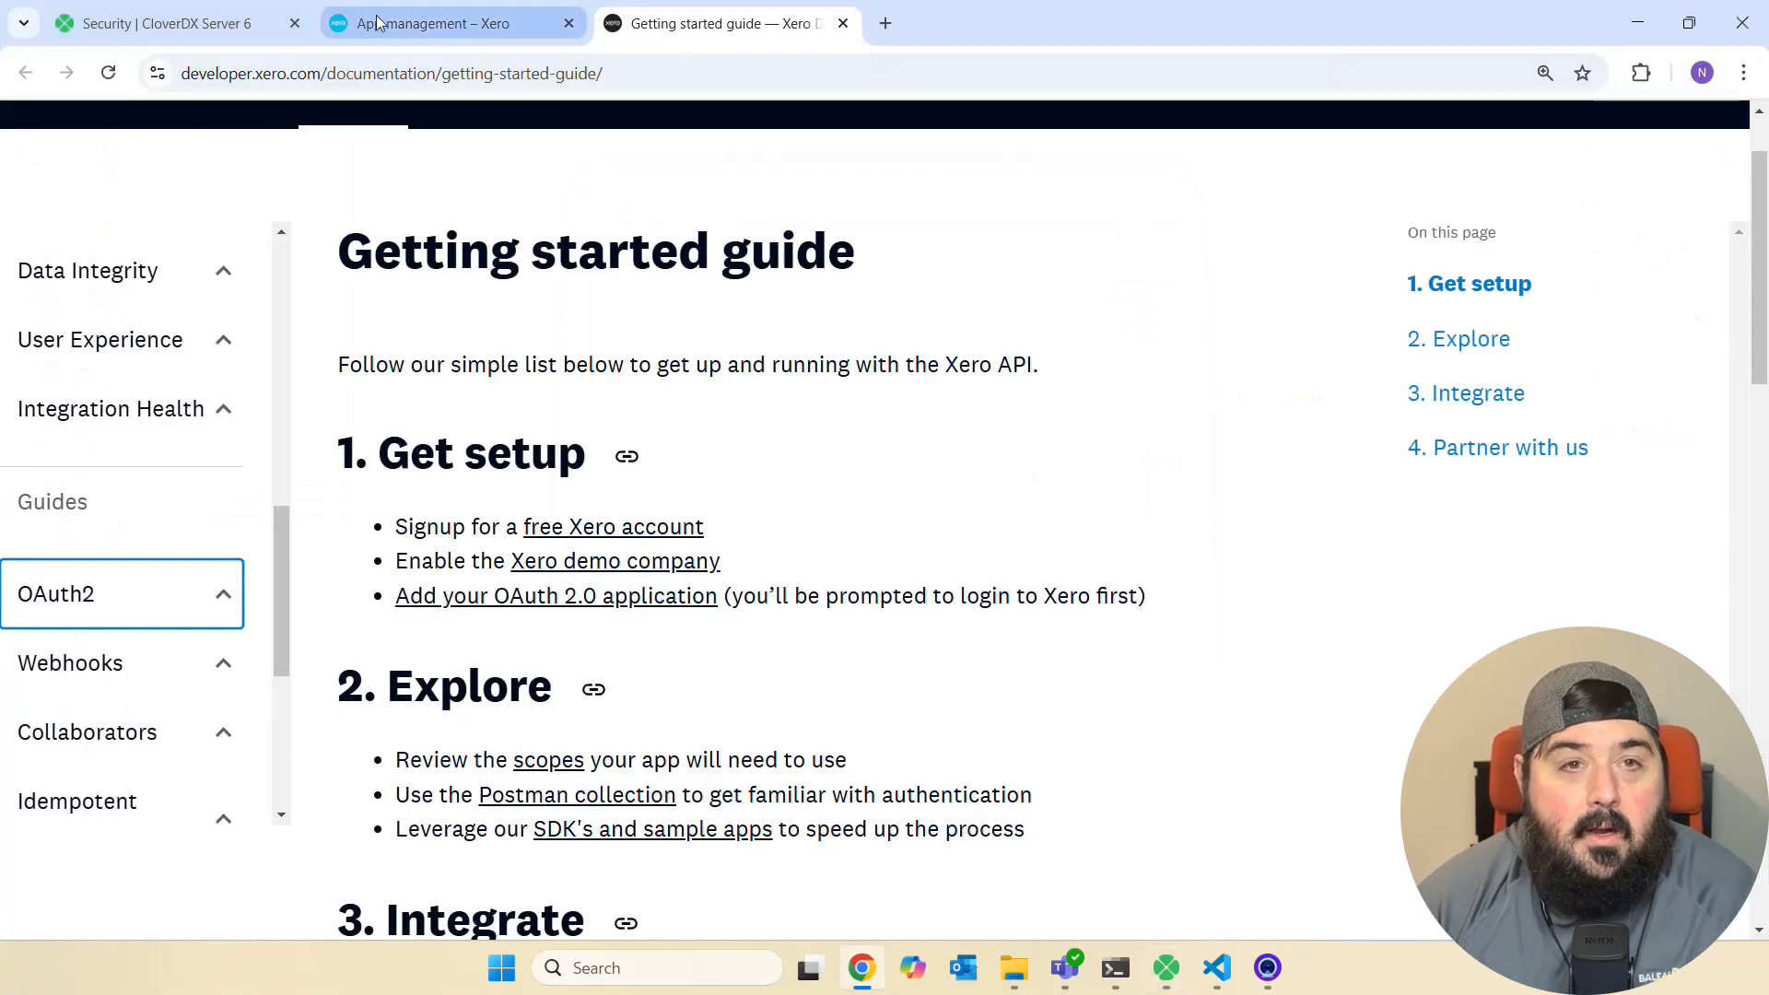
Start a new app in Xero's App management and name it restConnector.
click(377, 22)
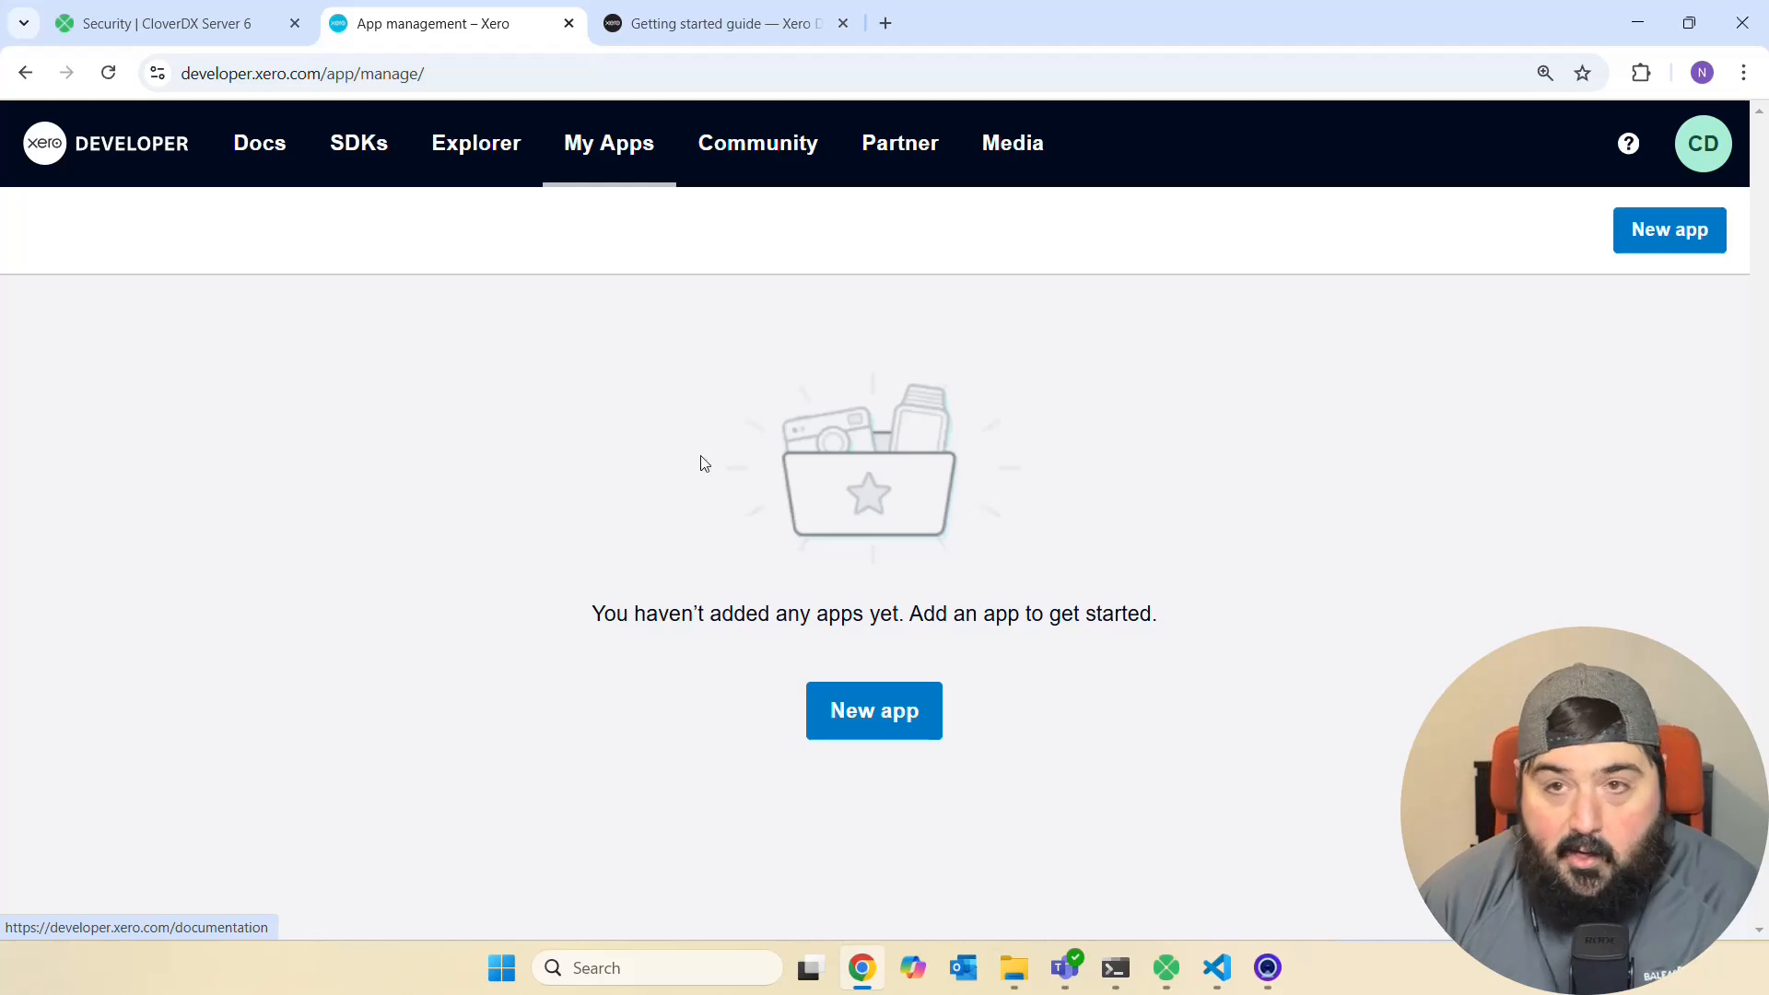
click(875, 714)
click(828, 260)
click(828, 260)
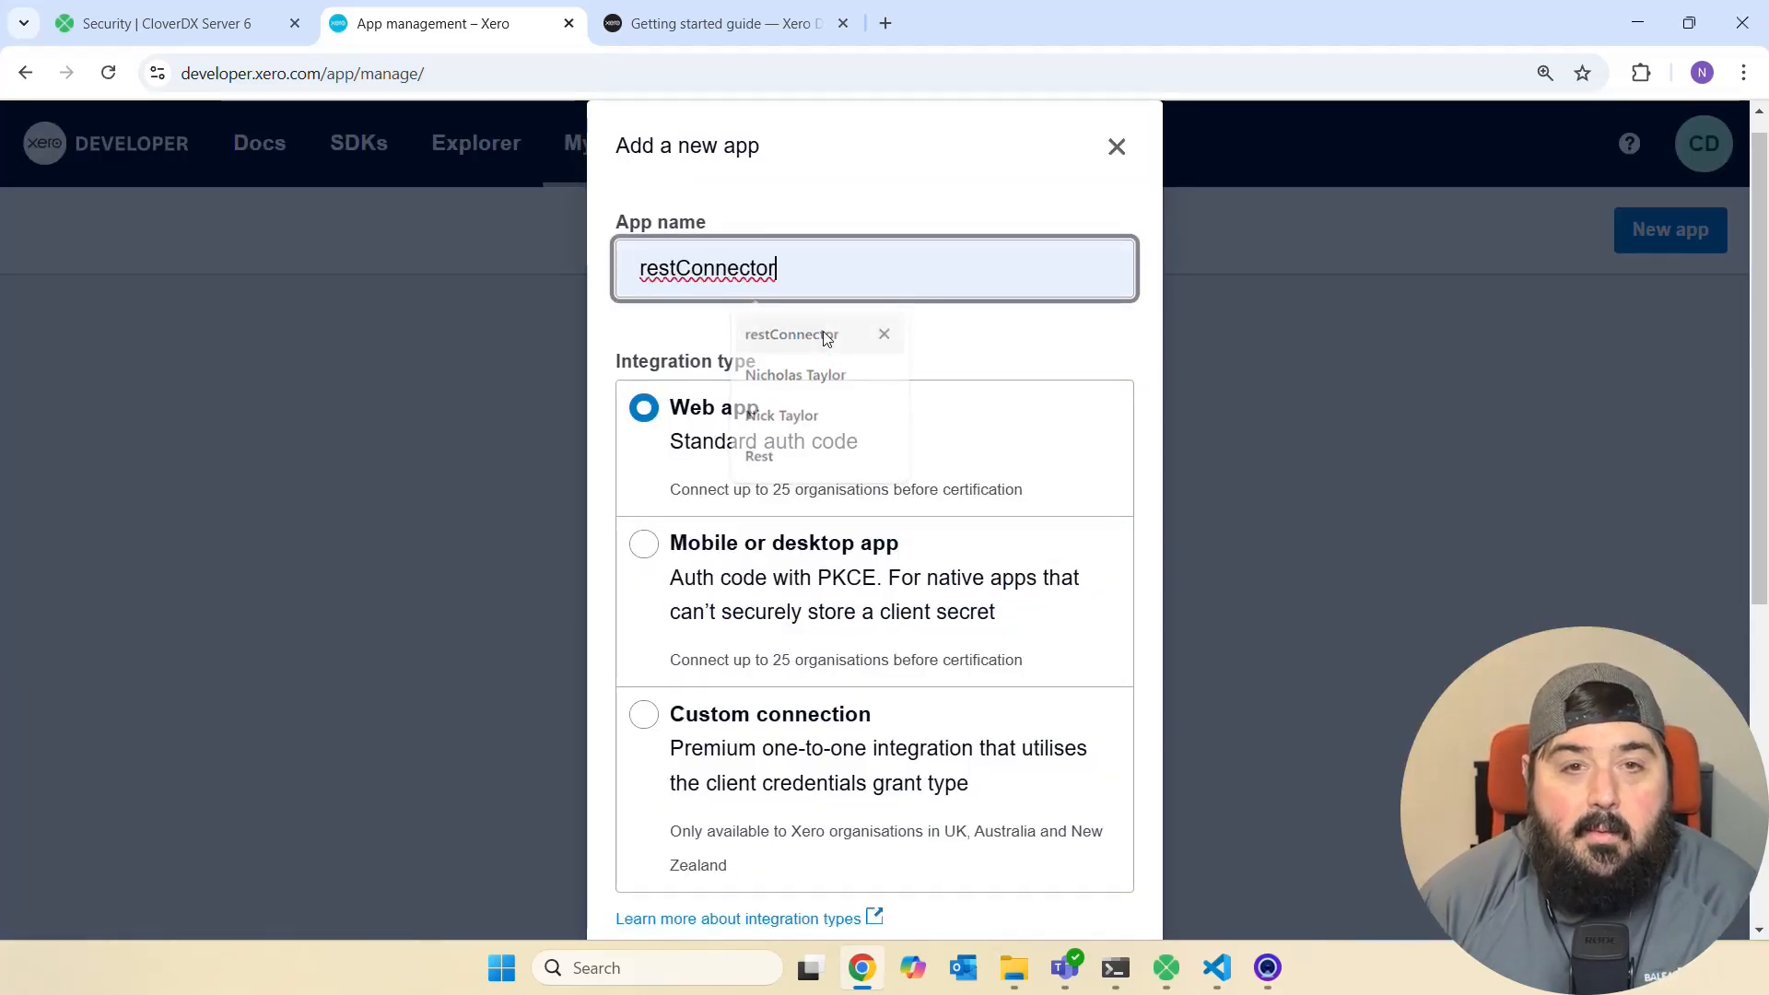
click(821, 335)
scroll(1074, 361, down, 3)
scroll(848, 478, down, 3)
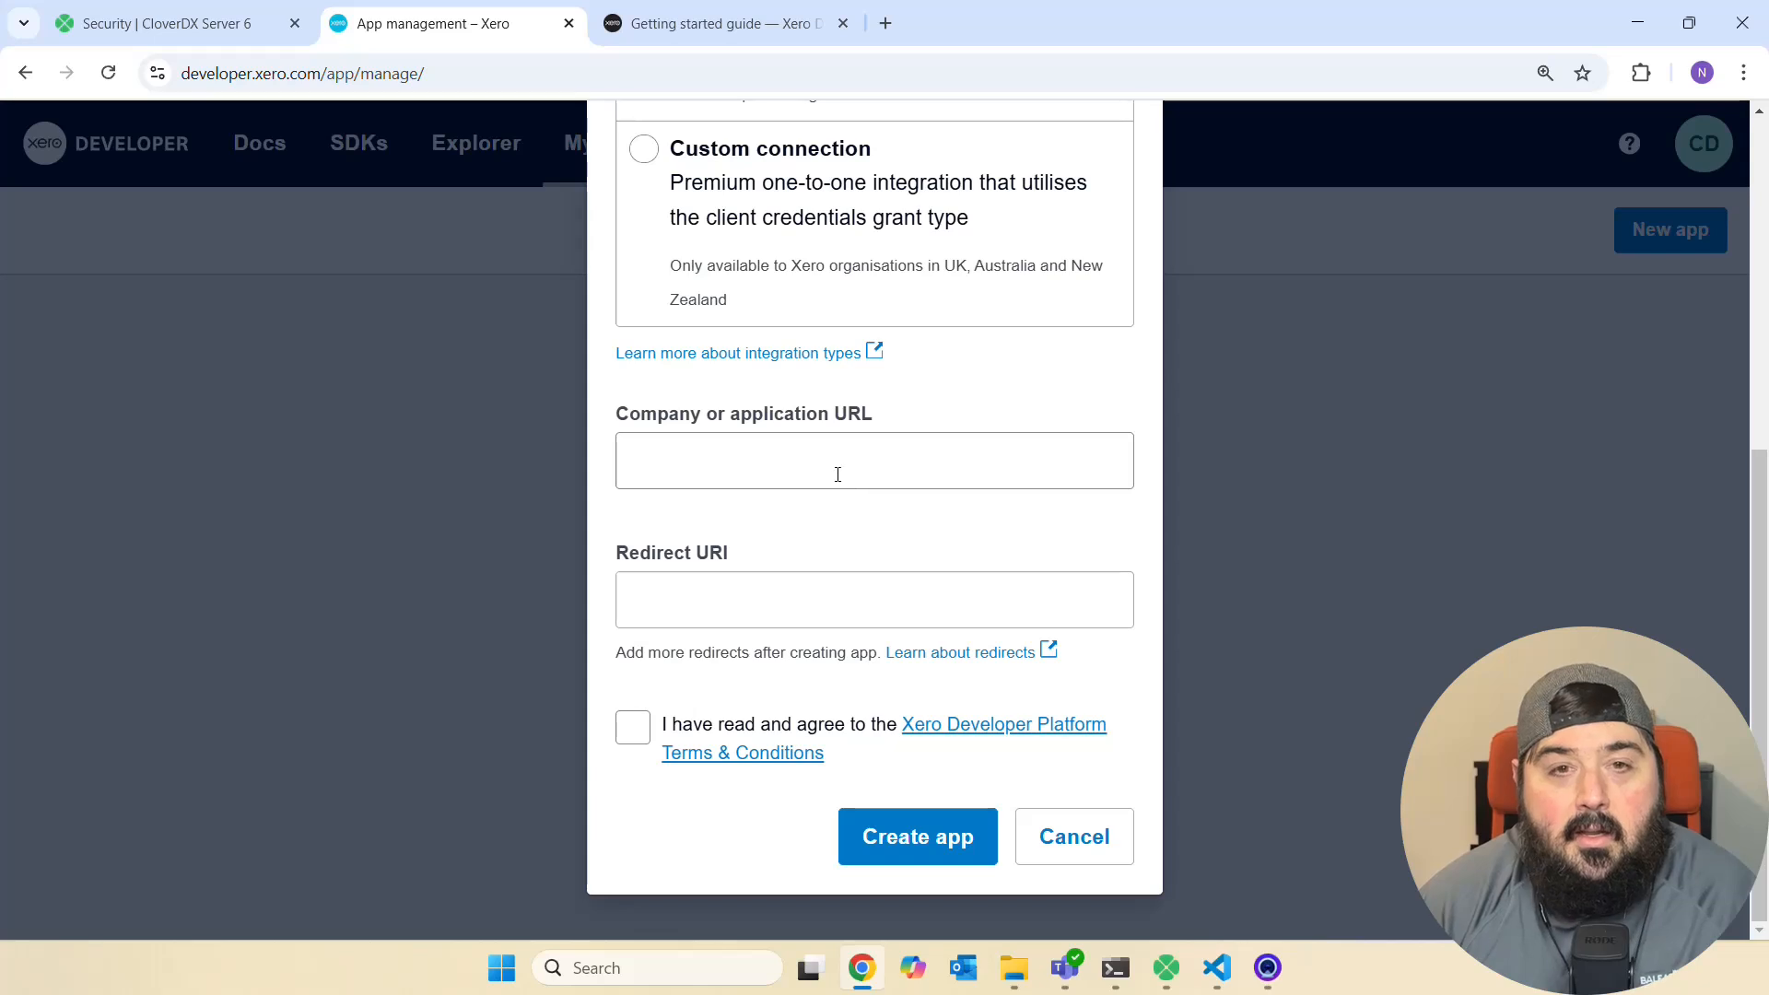
scroll(837, 474, up, 4)
scroll(776, 337, down, 3)
click(730, 580)
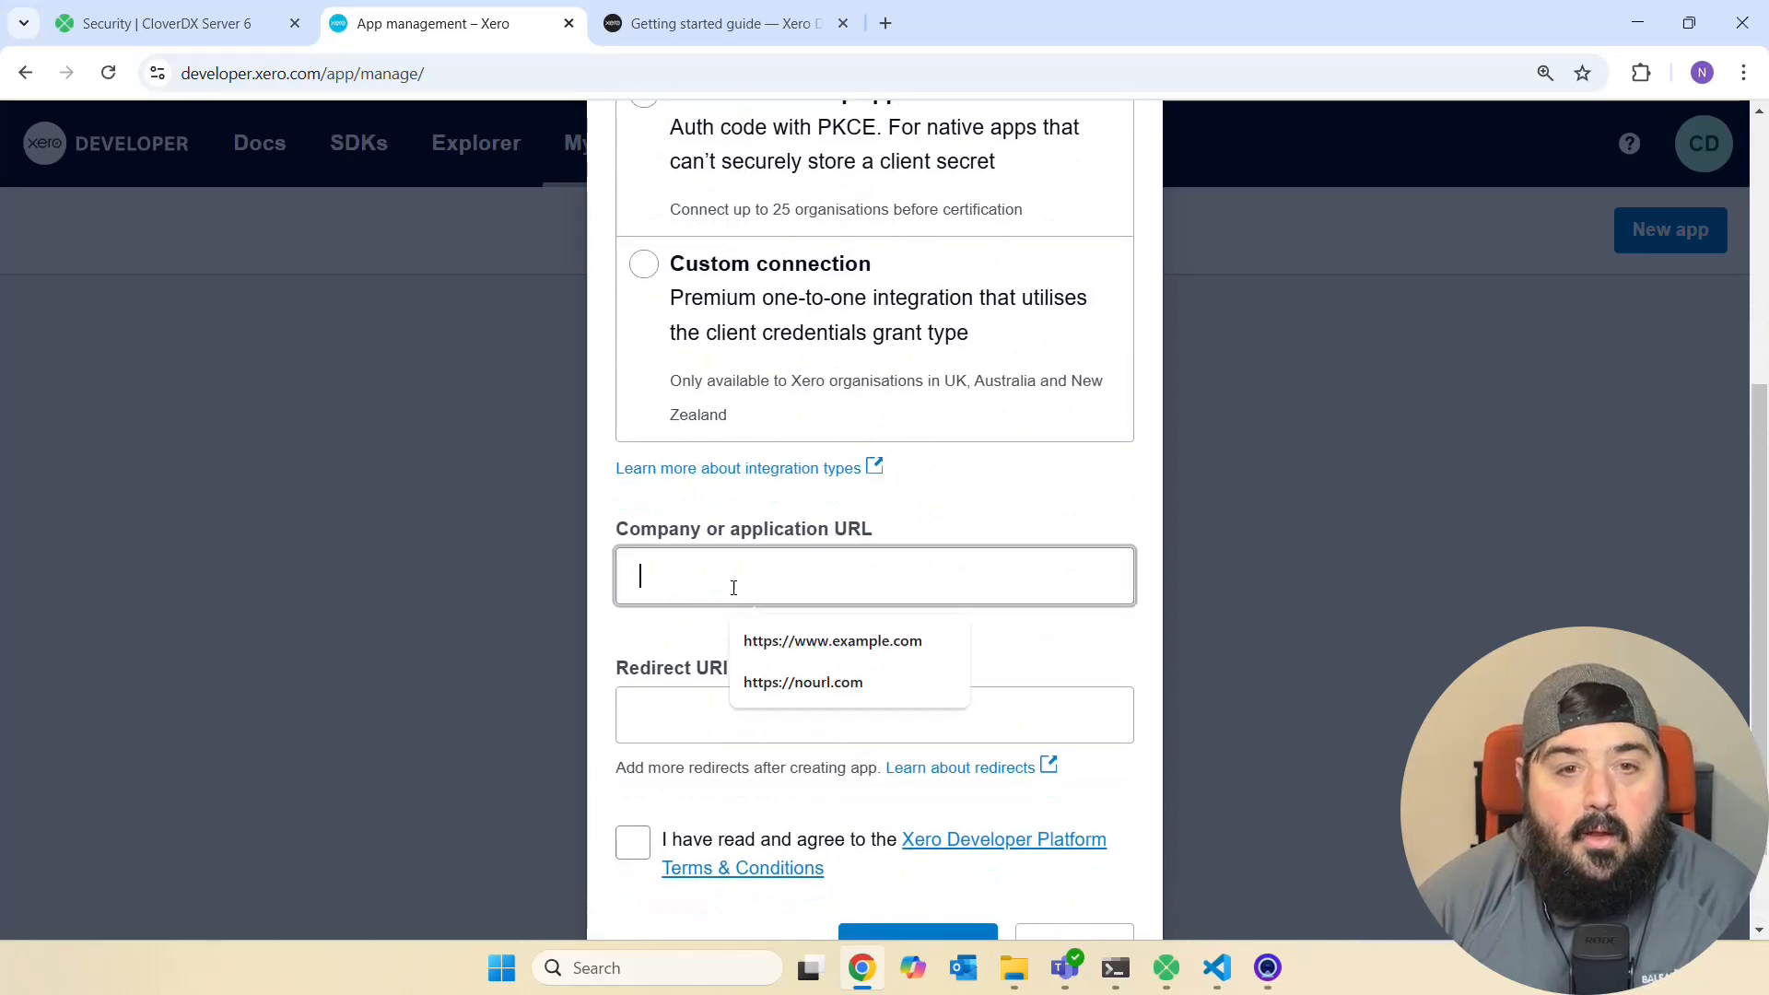
click(847, 645)
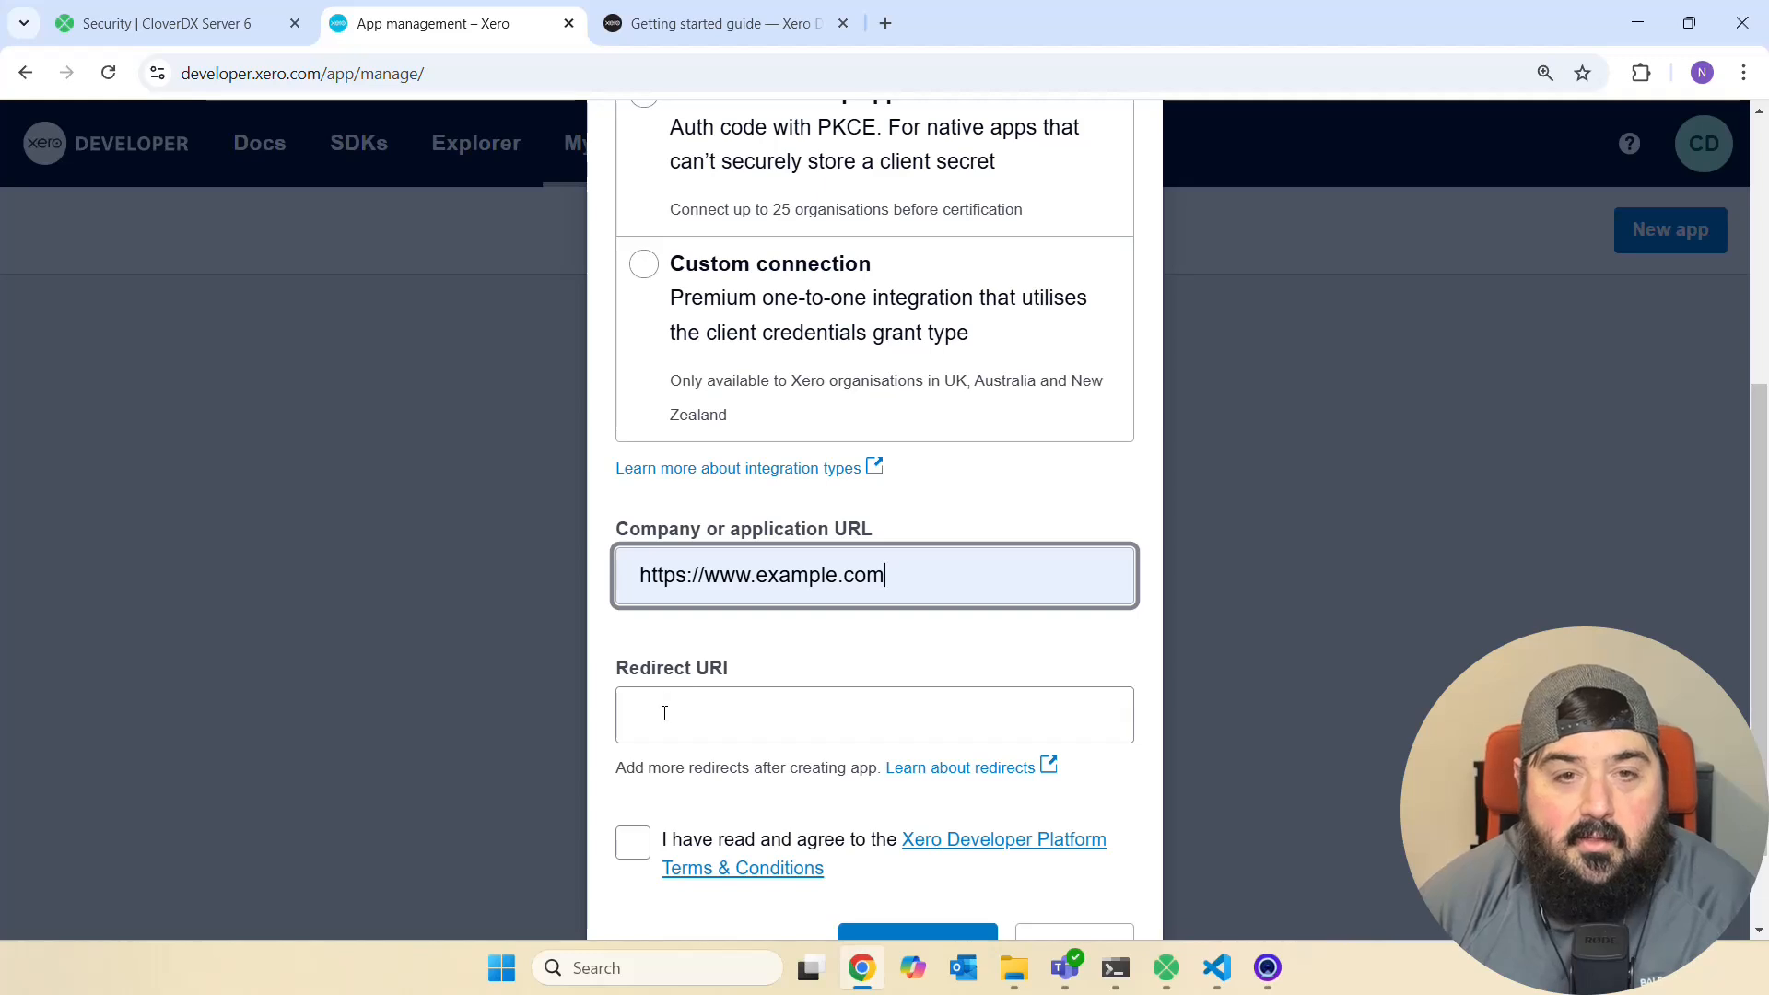
scroll(665, 694, down, 2)
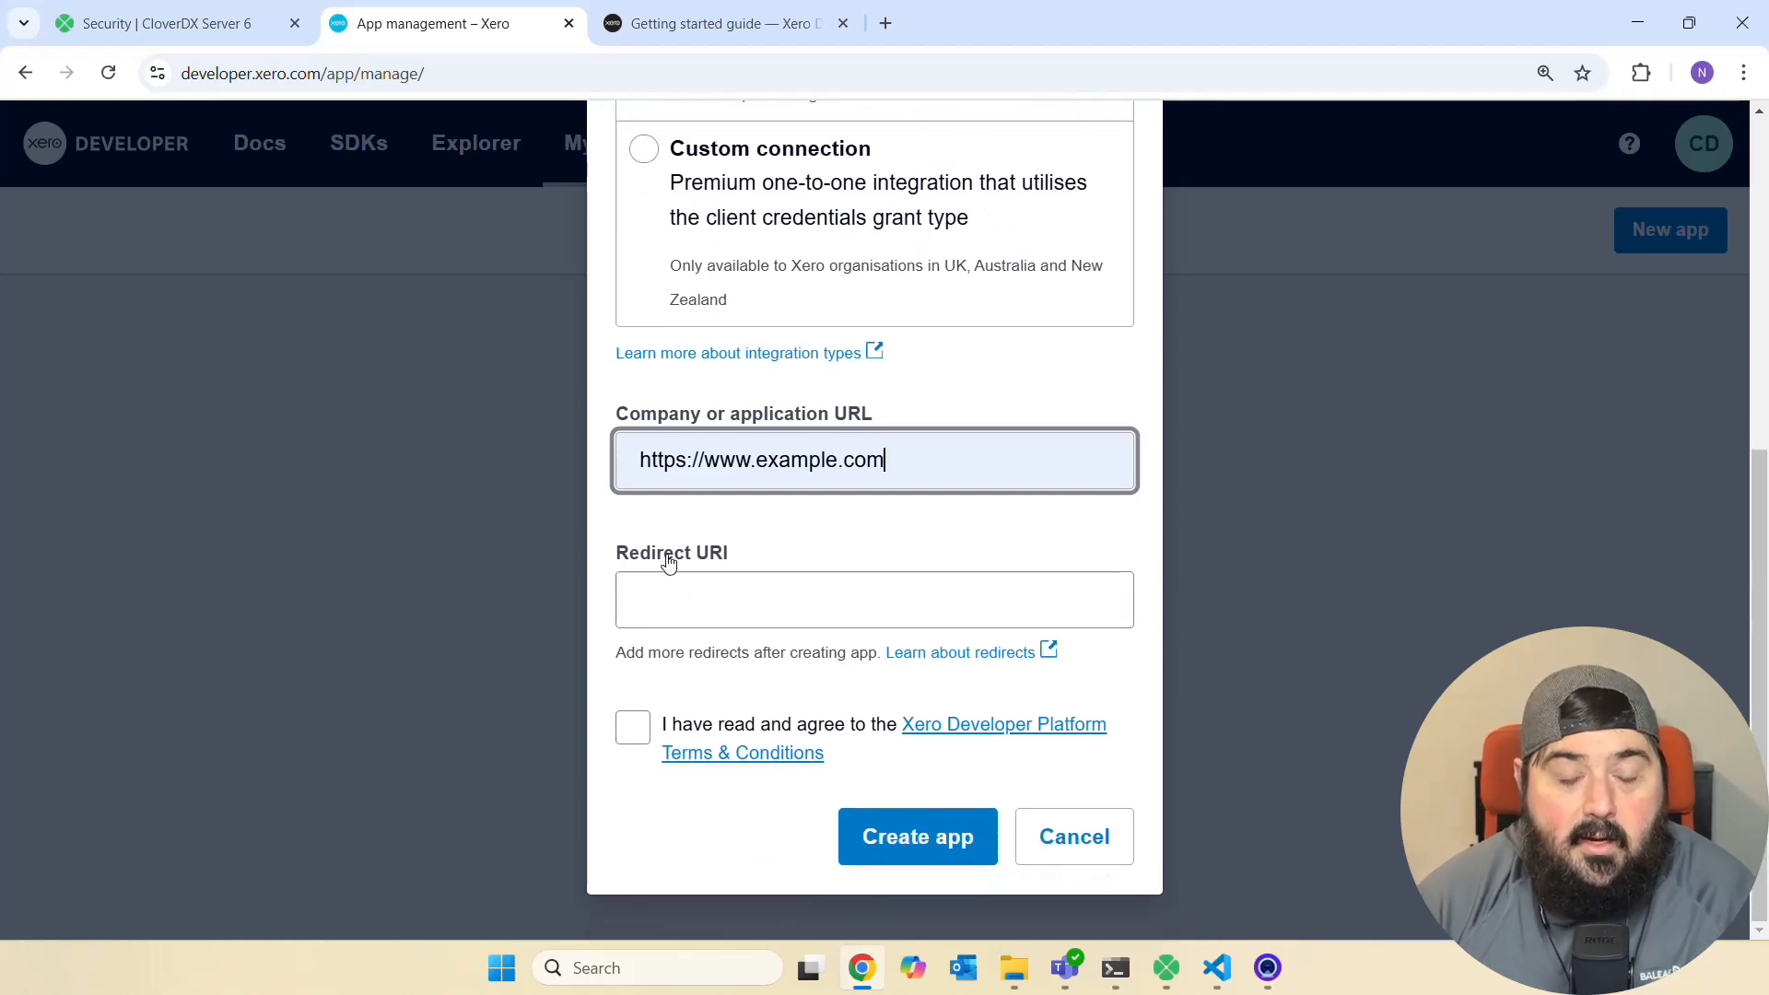
click(723, 604)
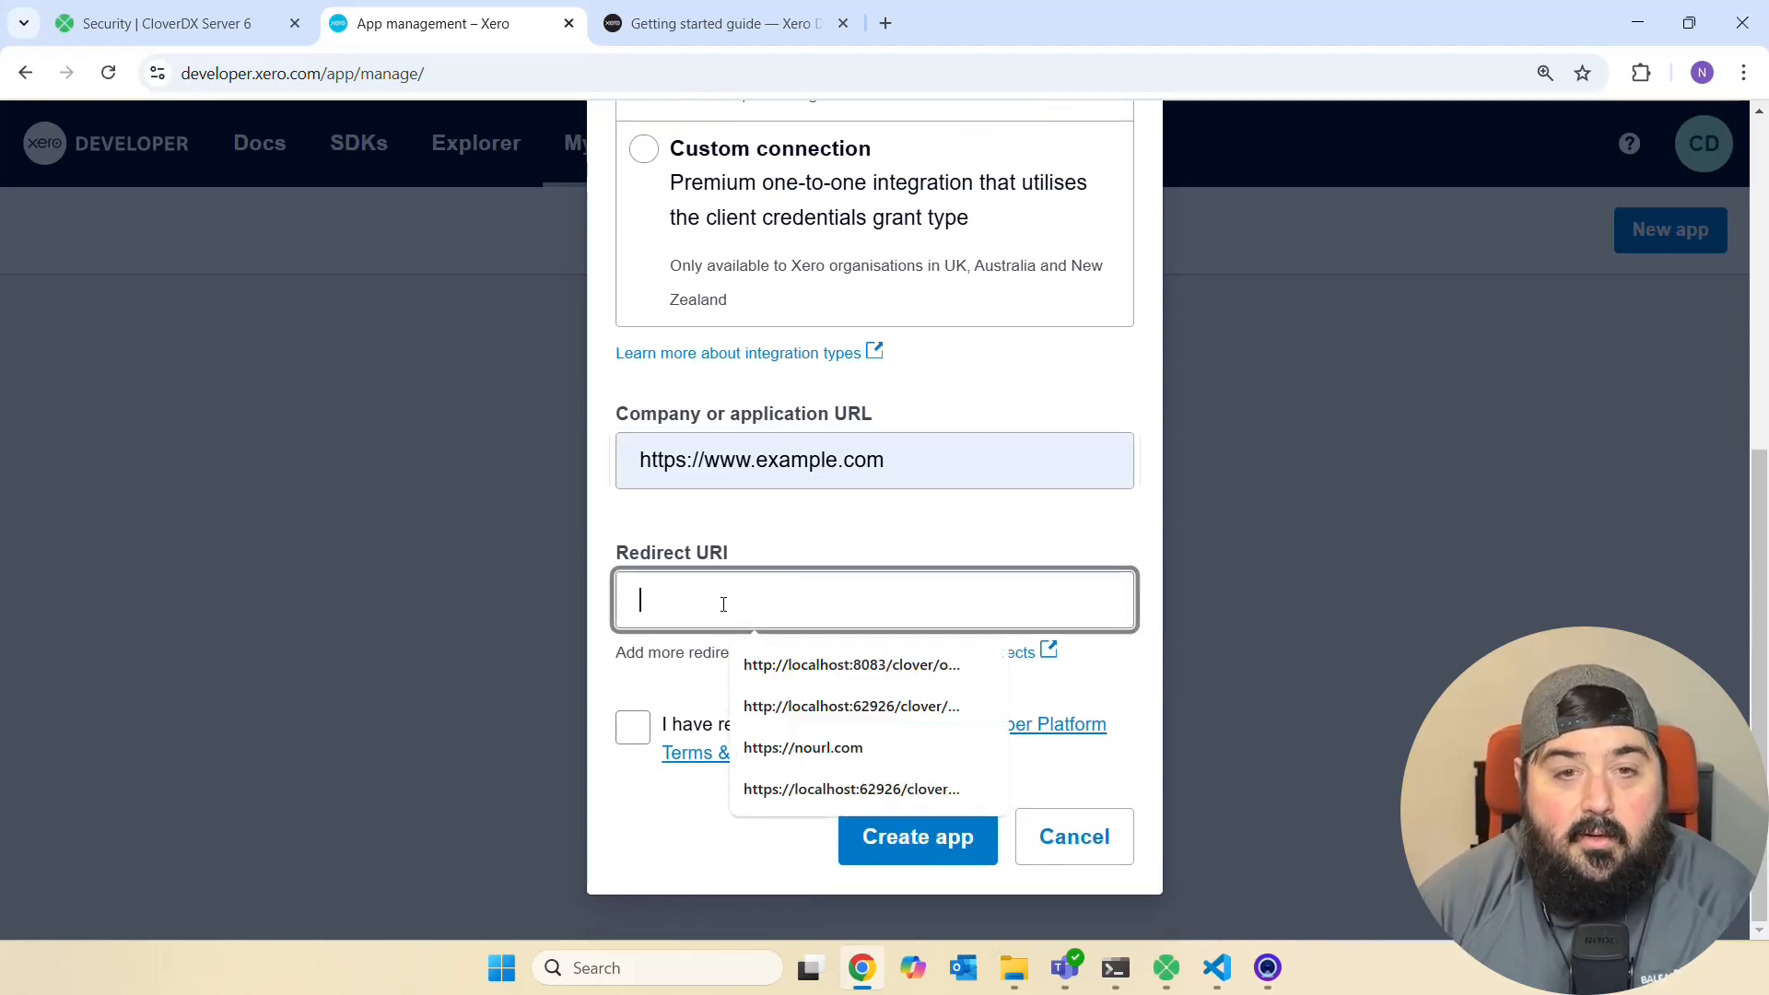
text(http://localhost:62926/clover/oauth2)
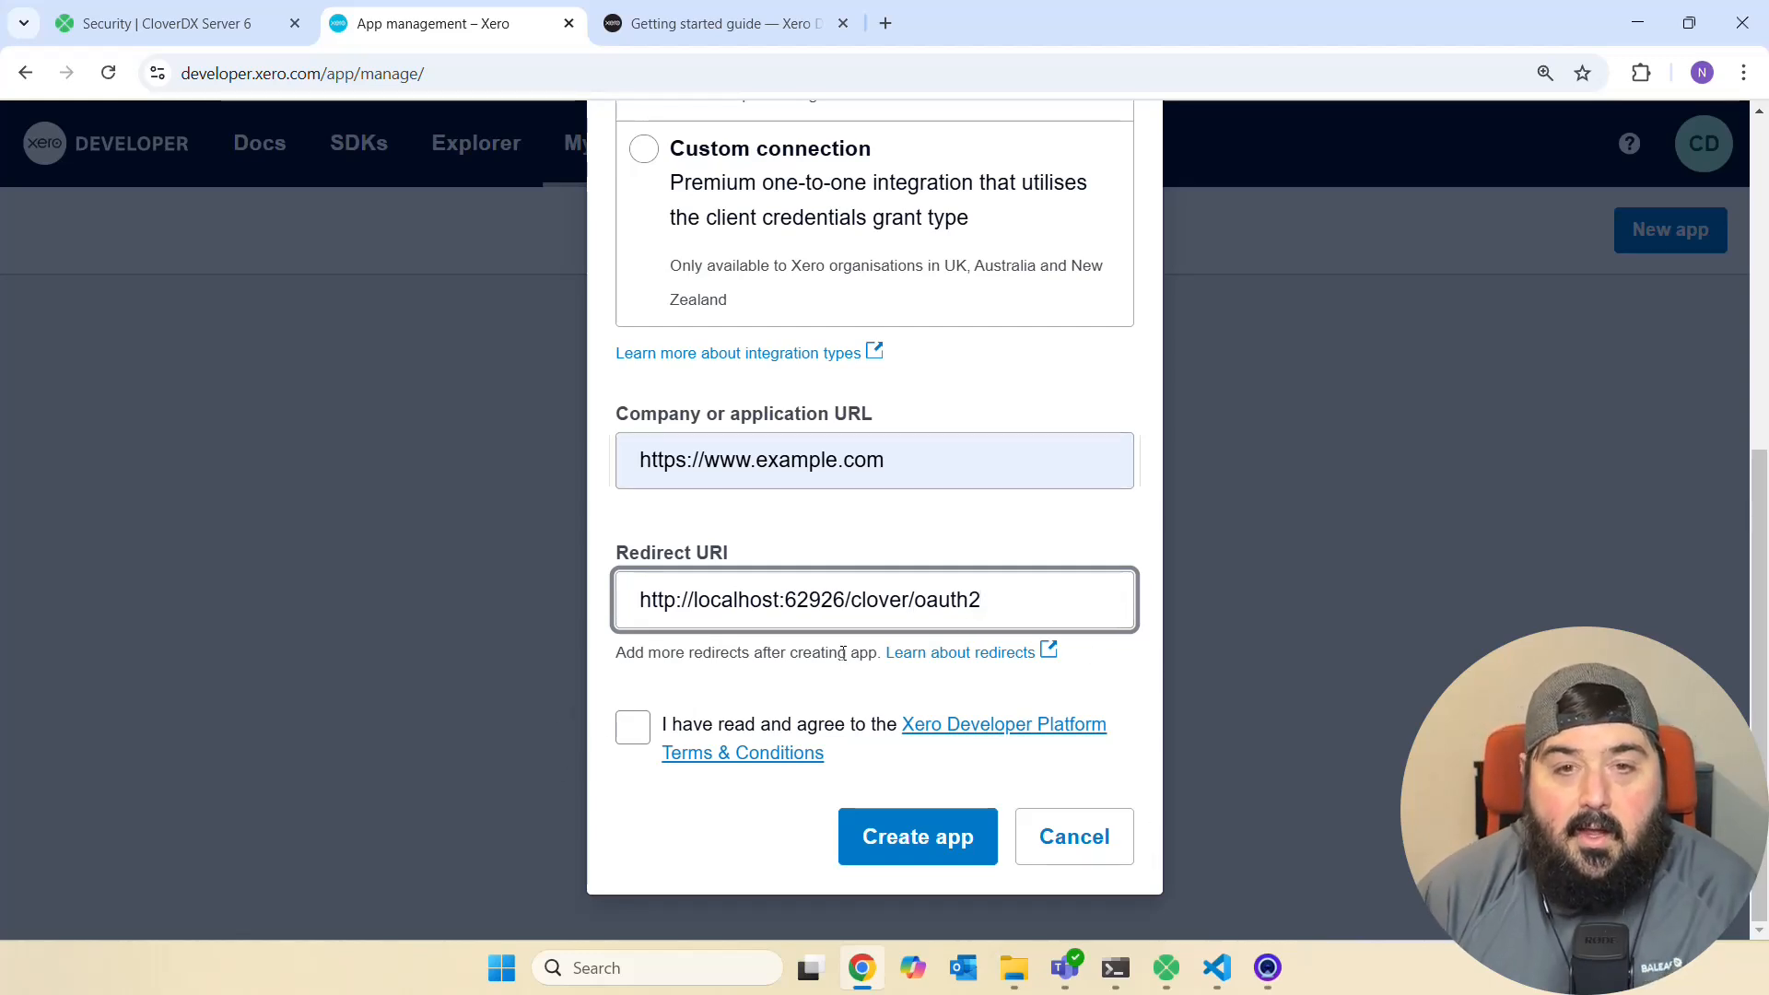
click(630, 731)
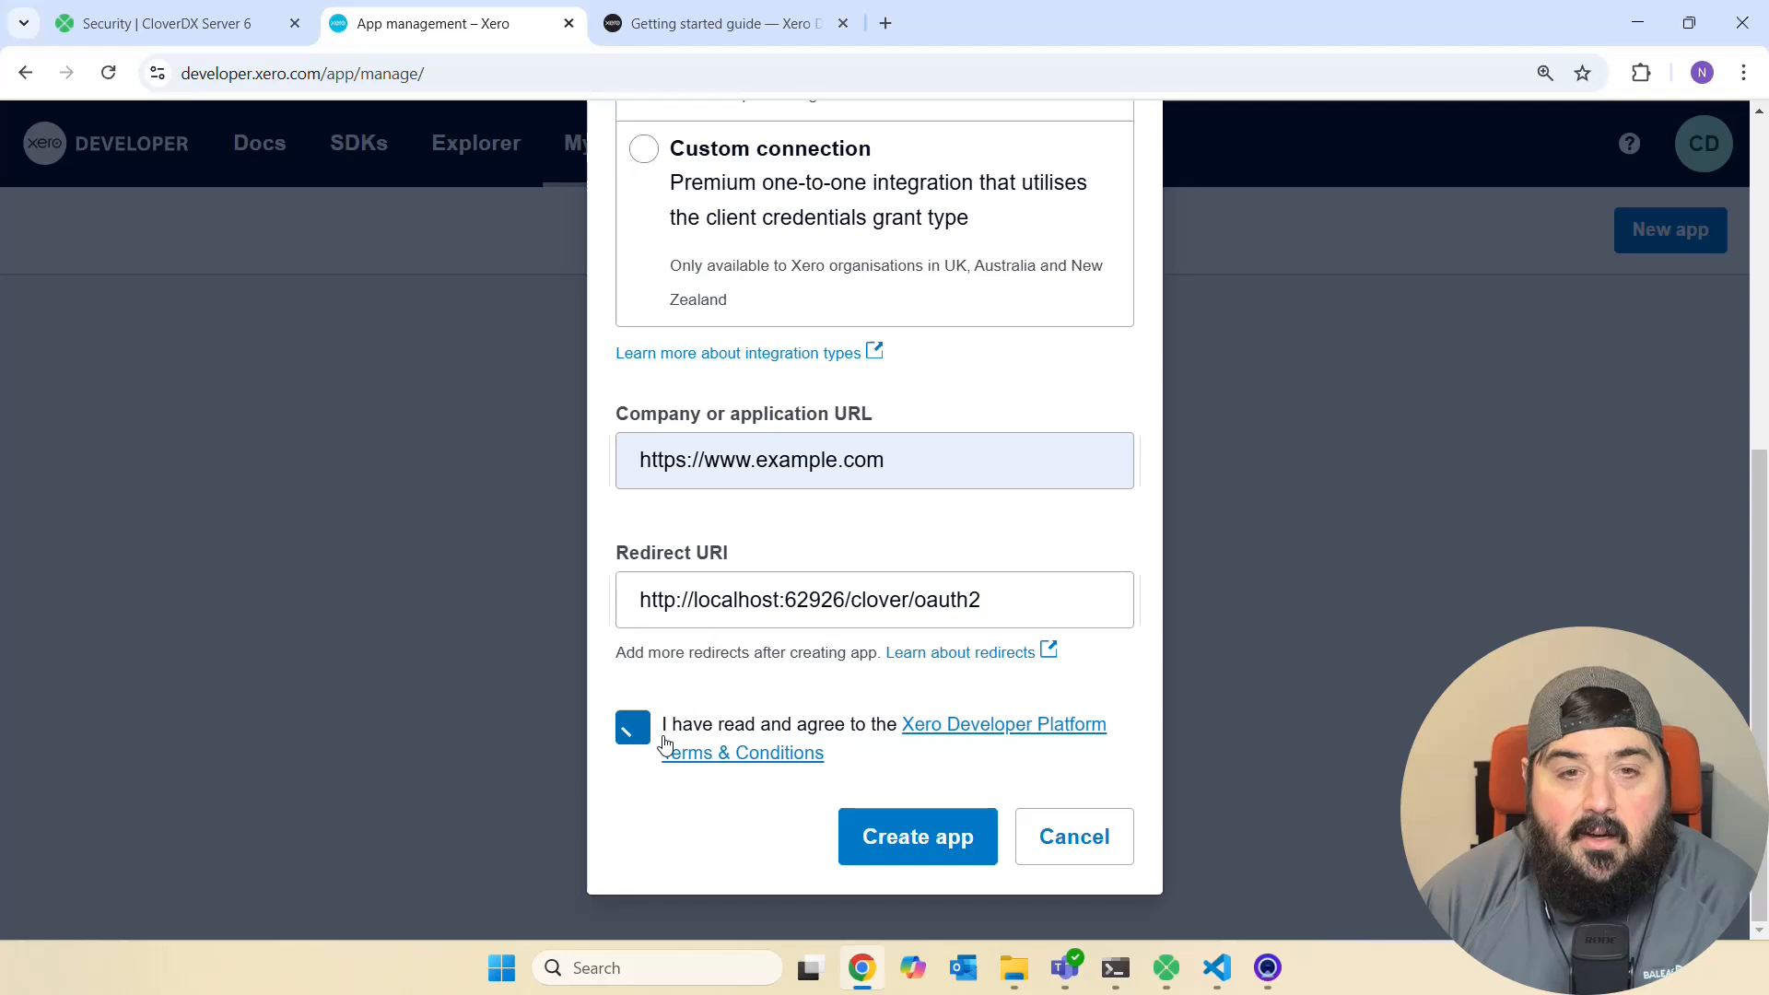
click(943, 840)
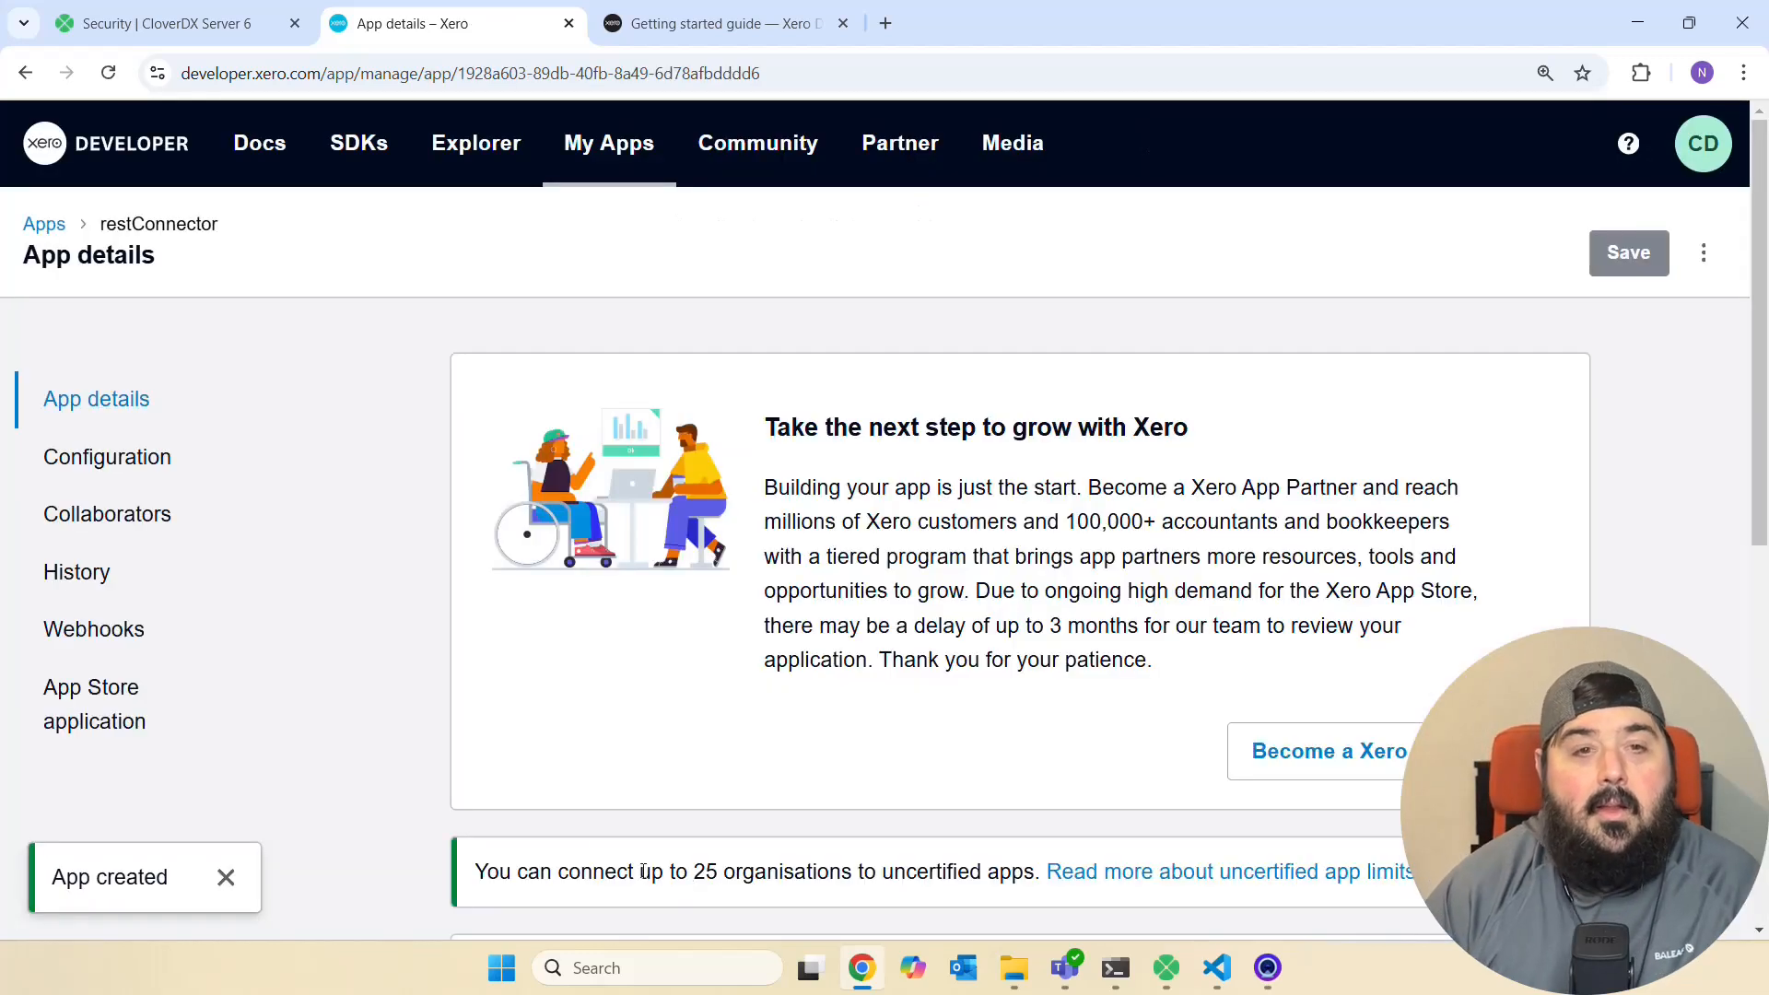
Open restConnector's Configuration page and generate a client secret.
scroll(583, 529, down, 4)
scroll(583, 529, up, 3)
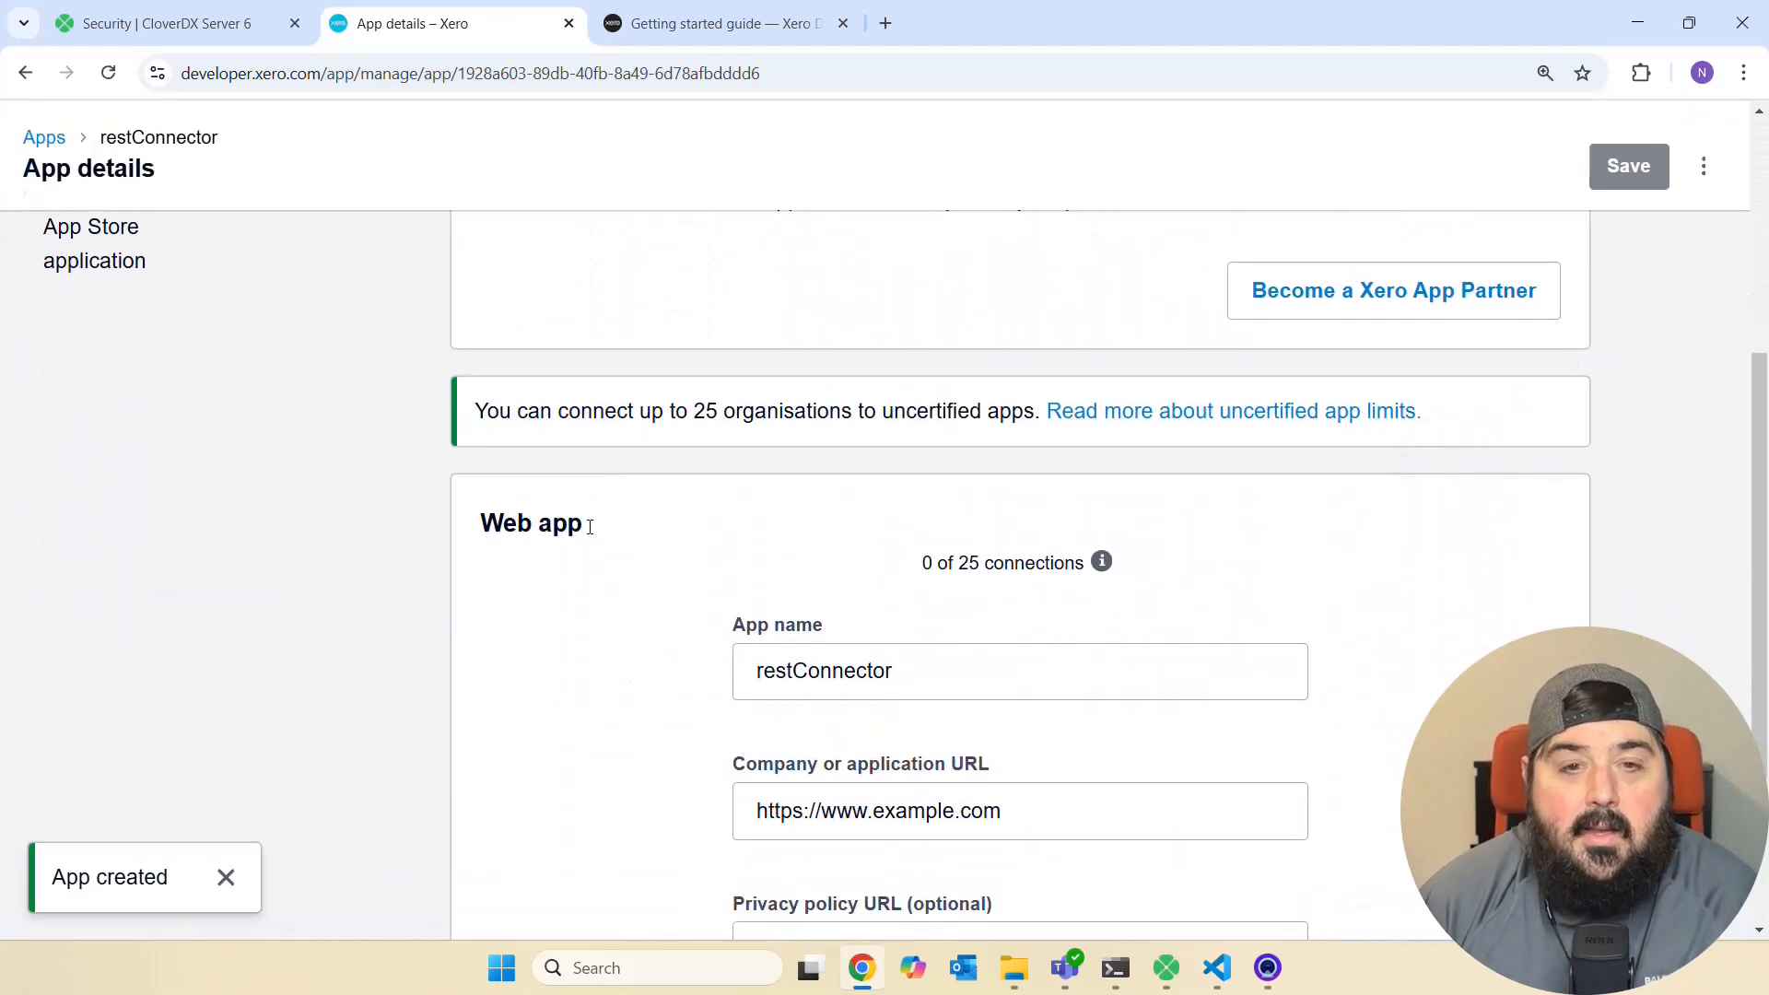
click(142, 348)
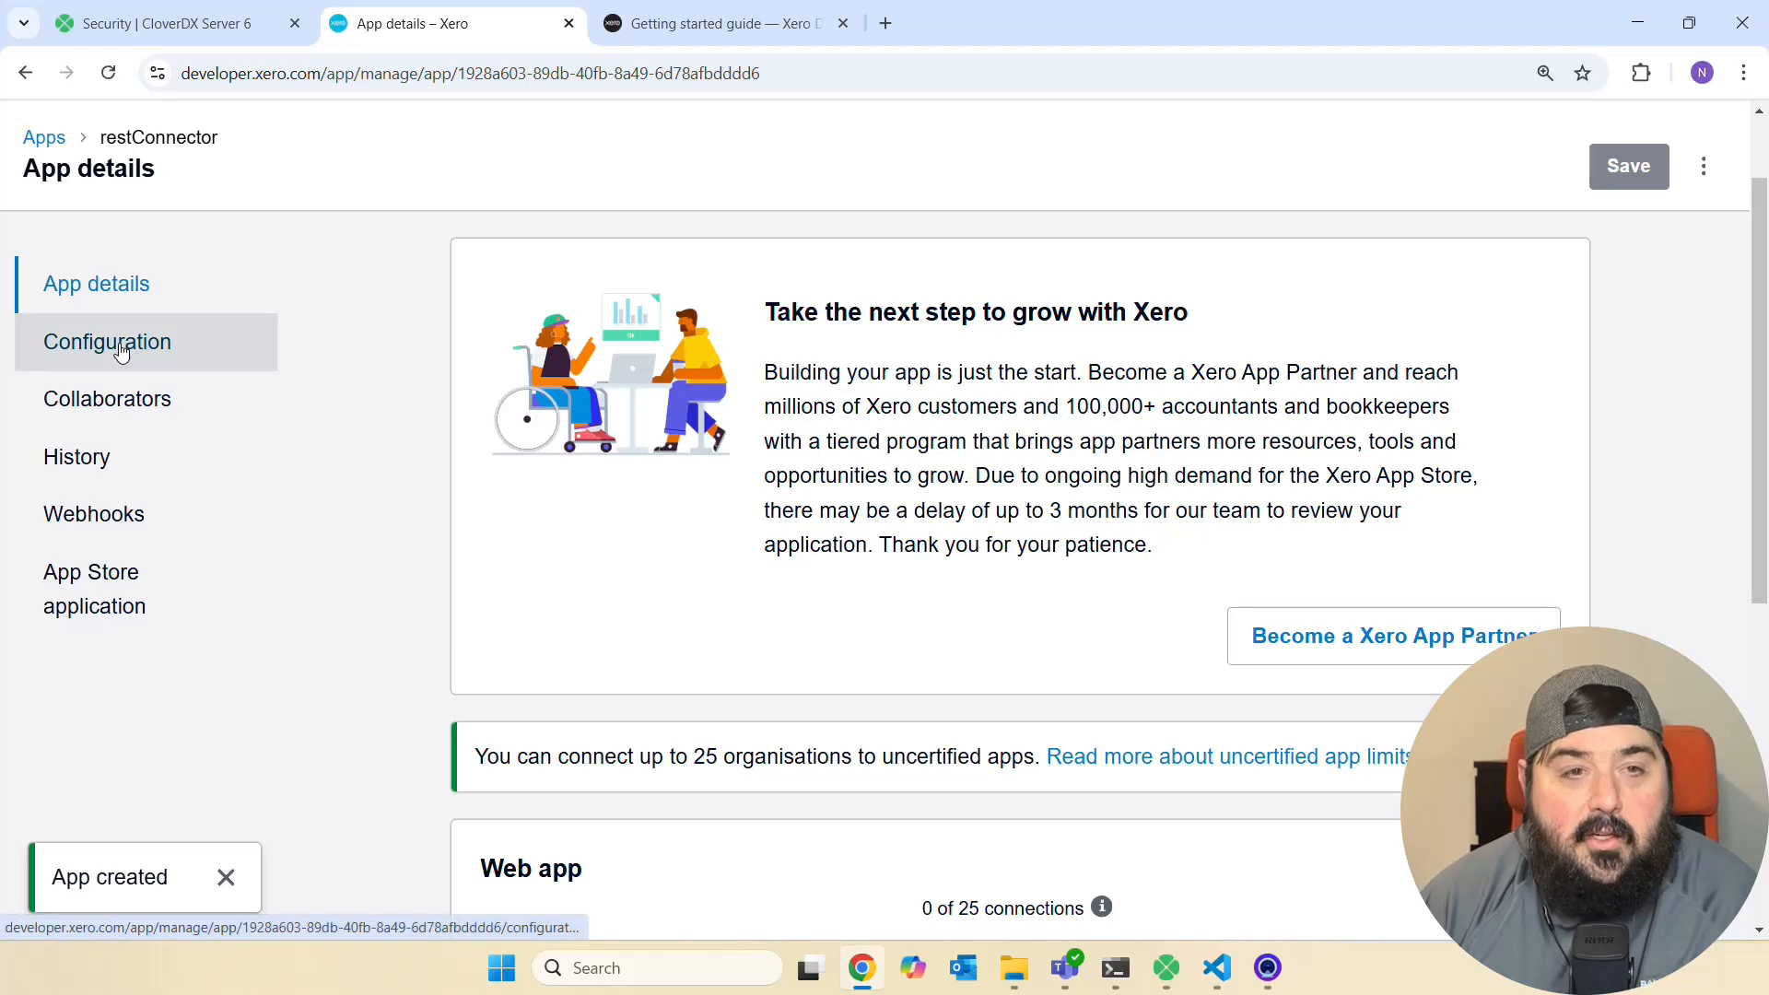
scroll(1358, 603, down, 3)
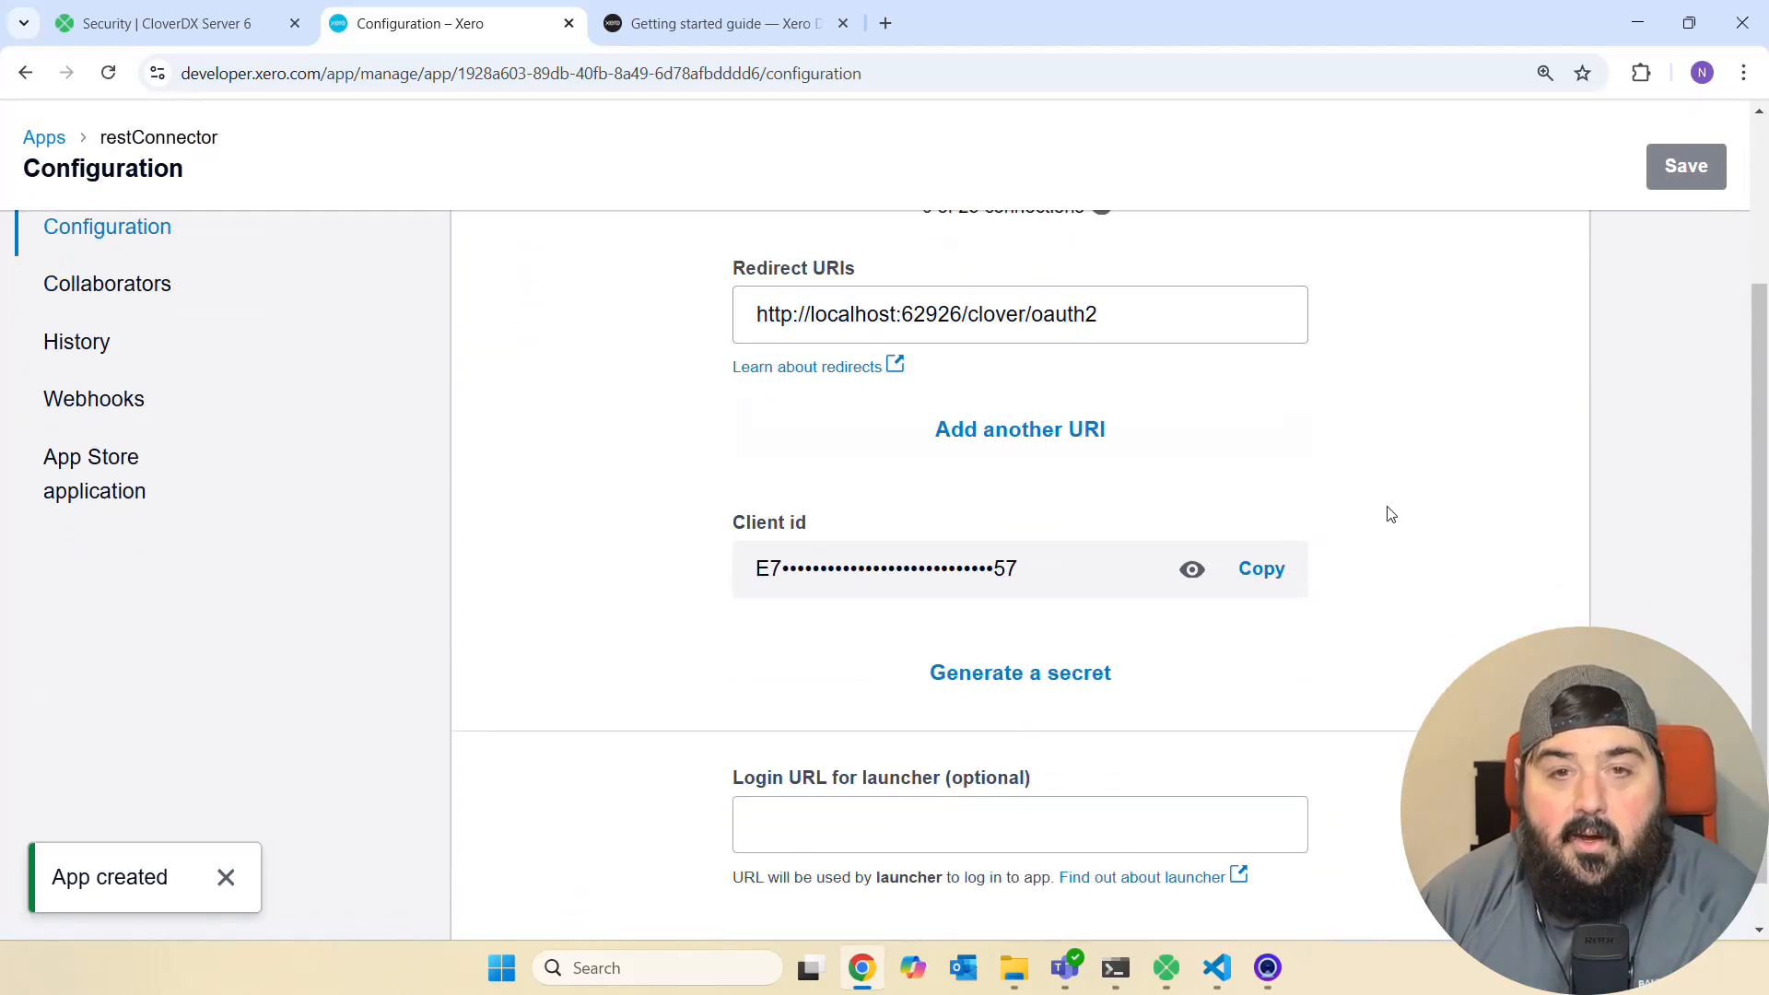
scroll(1391, 513, down, 1)
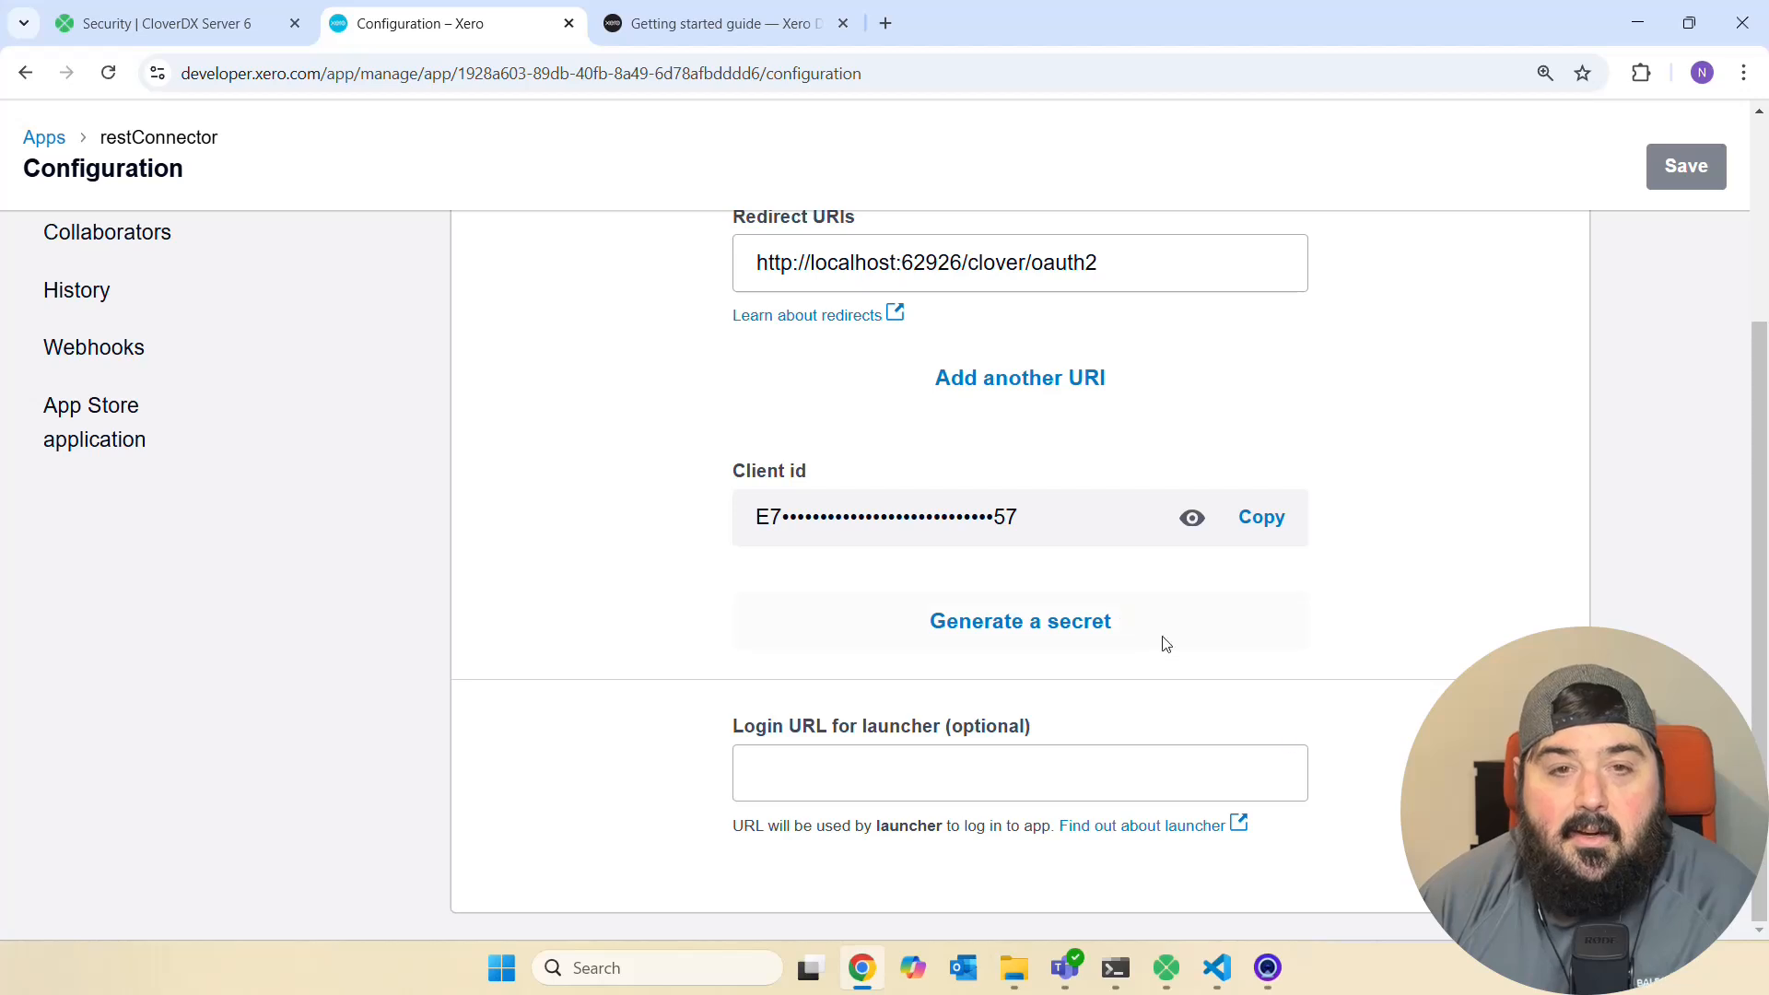
click(1019, 621)
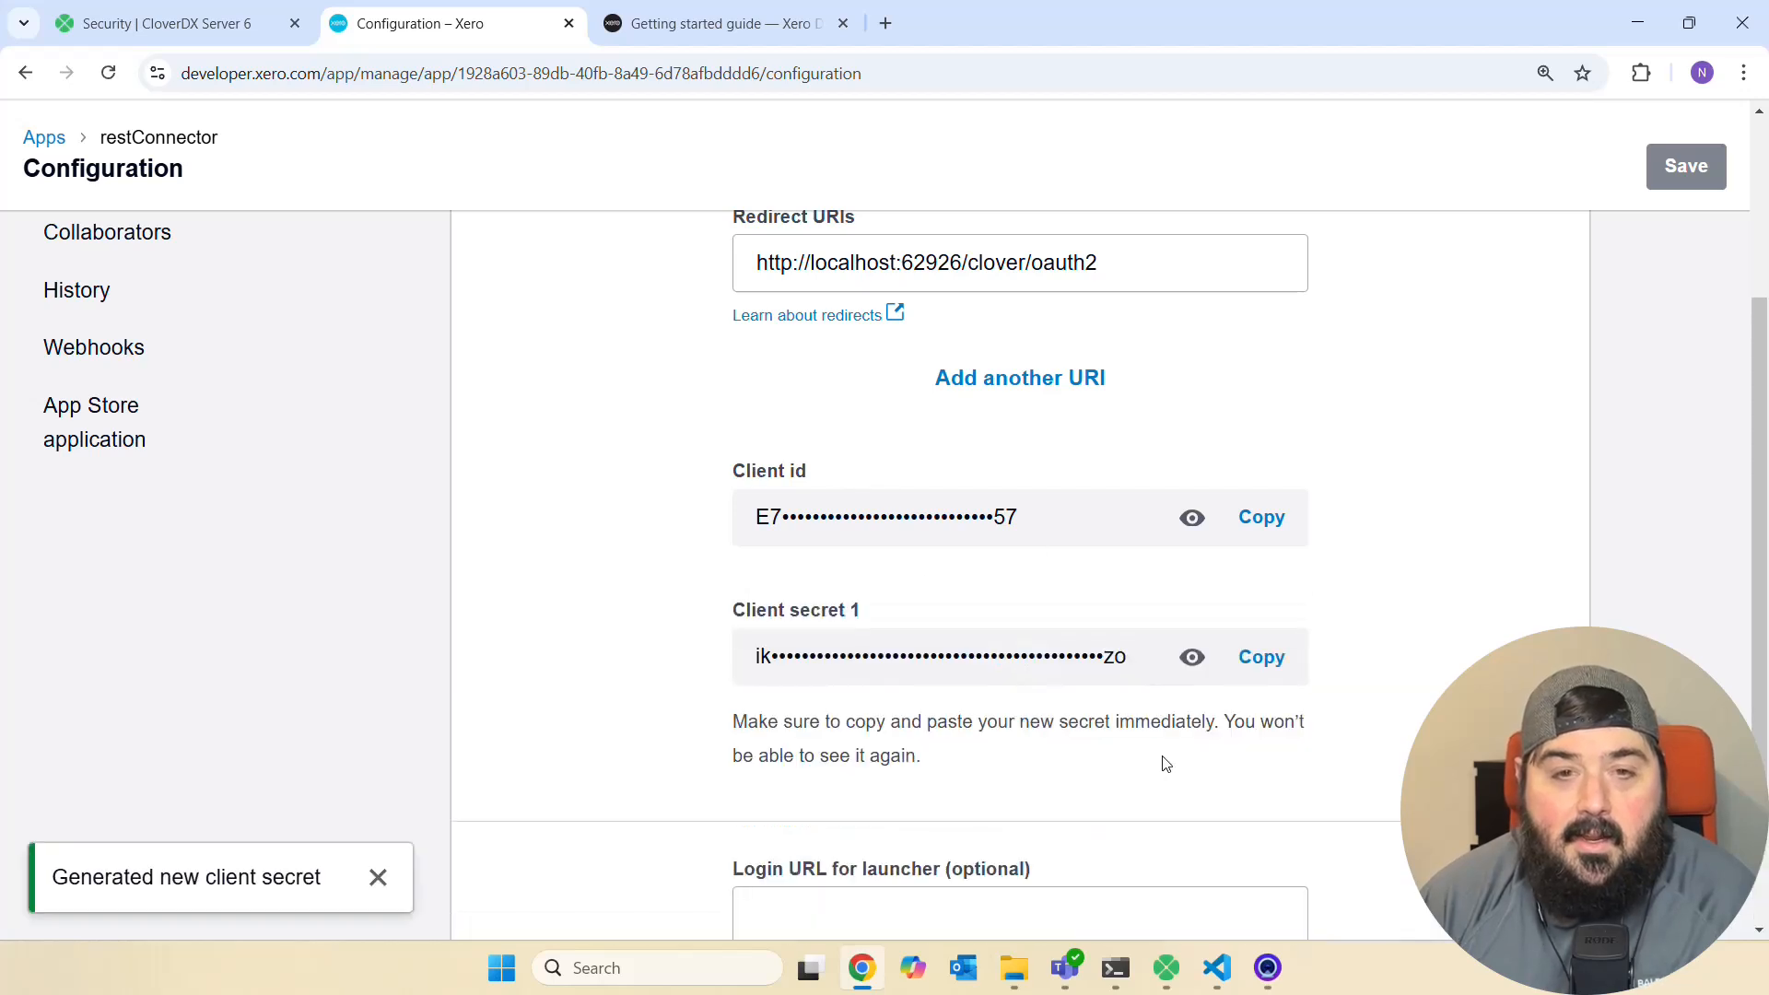
Copy the Xero app's client ID into the connection's Client ID field.
click(1166, 967)
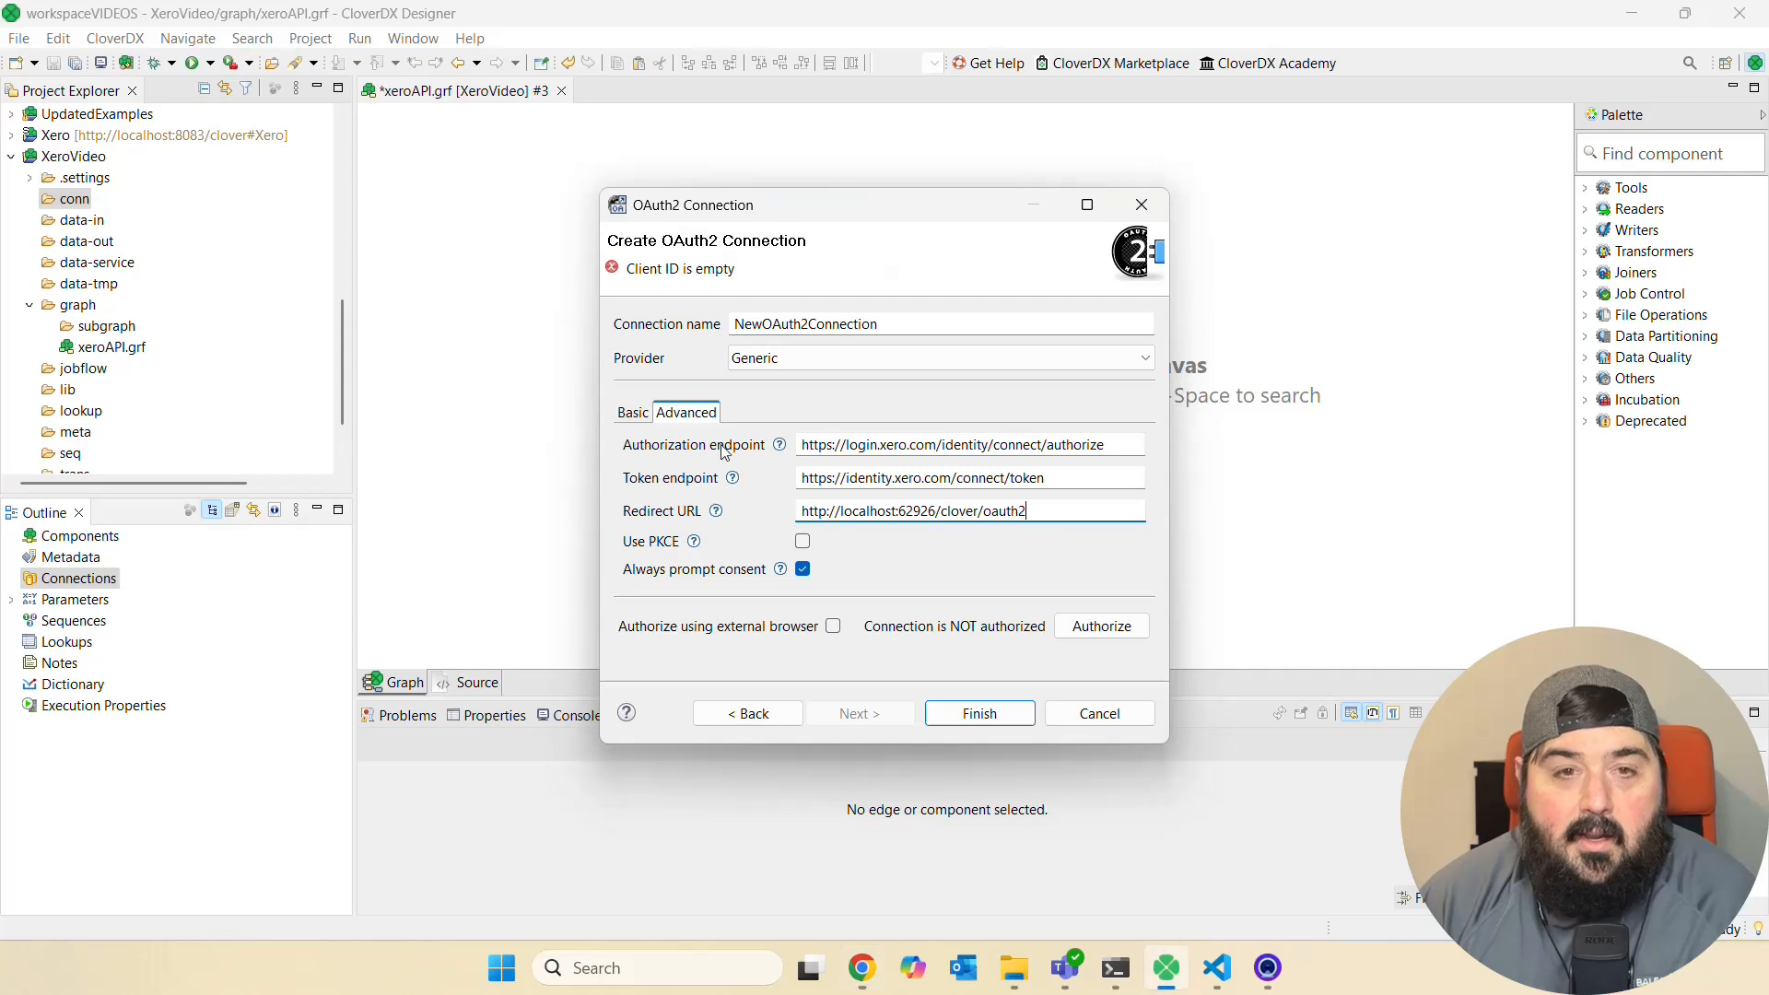
click(641, 417)
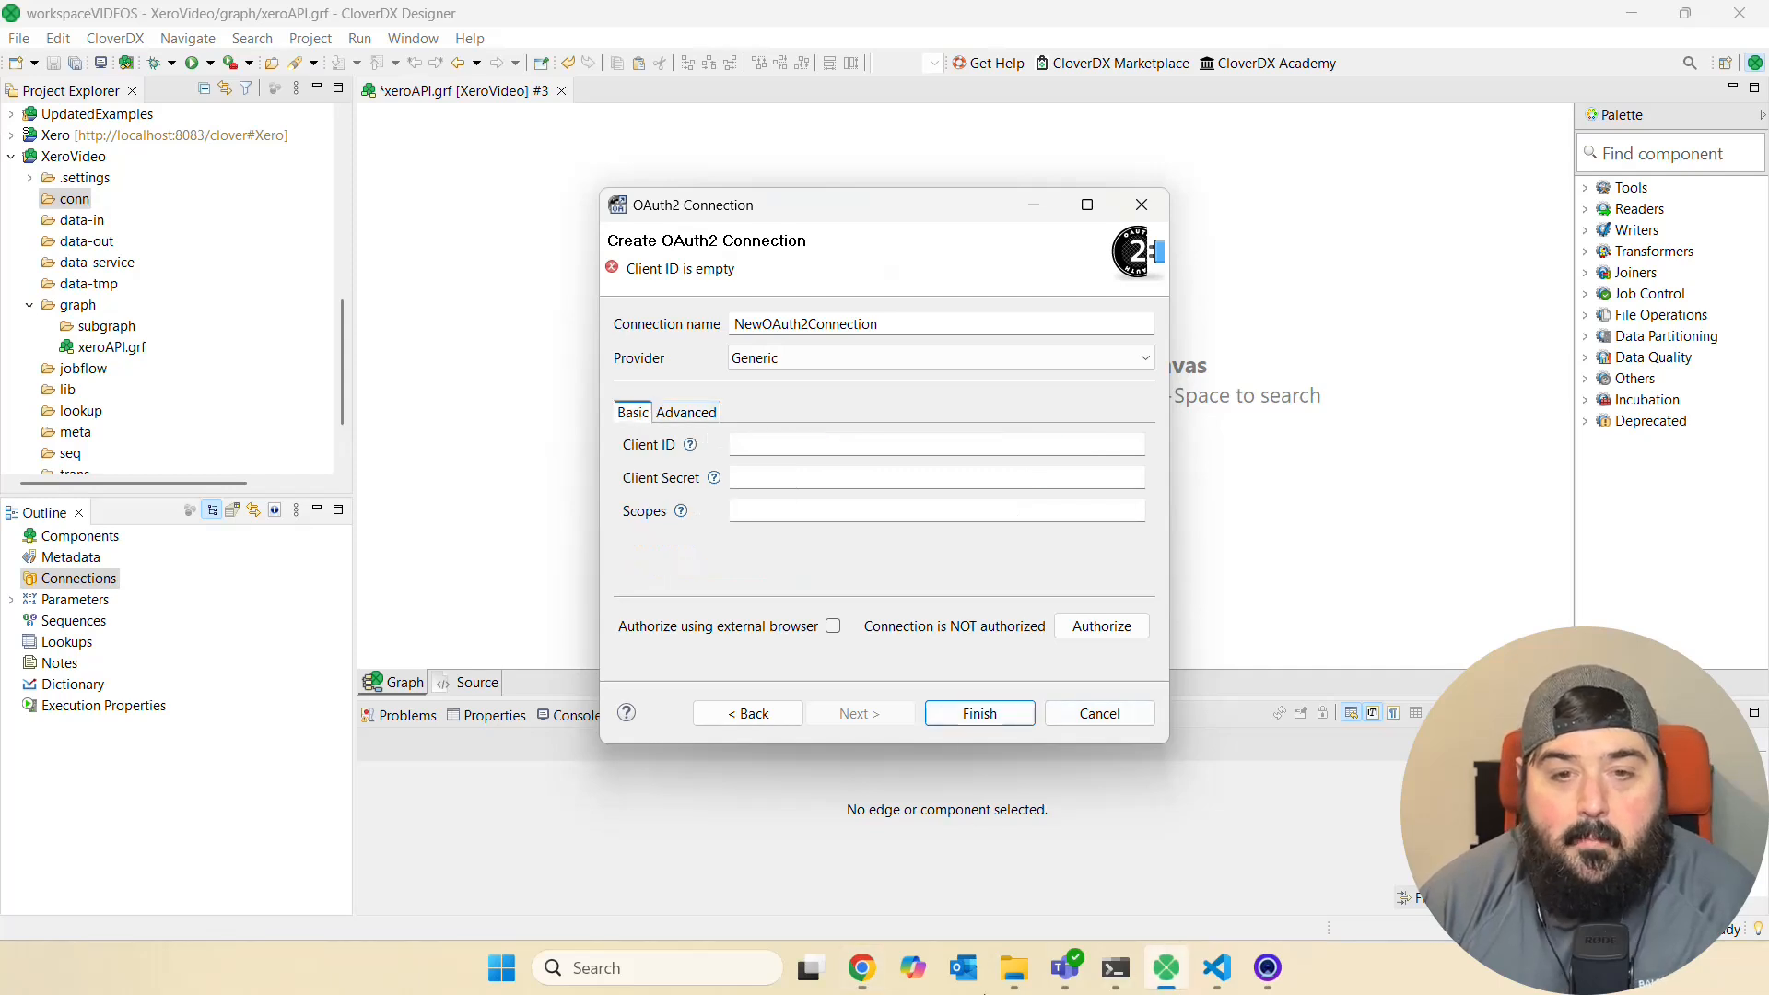
click(861, 968)
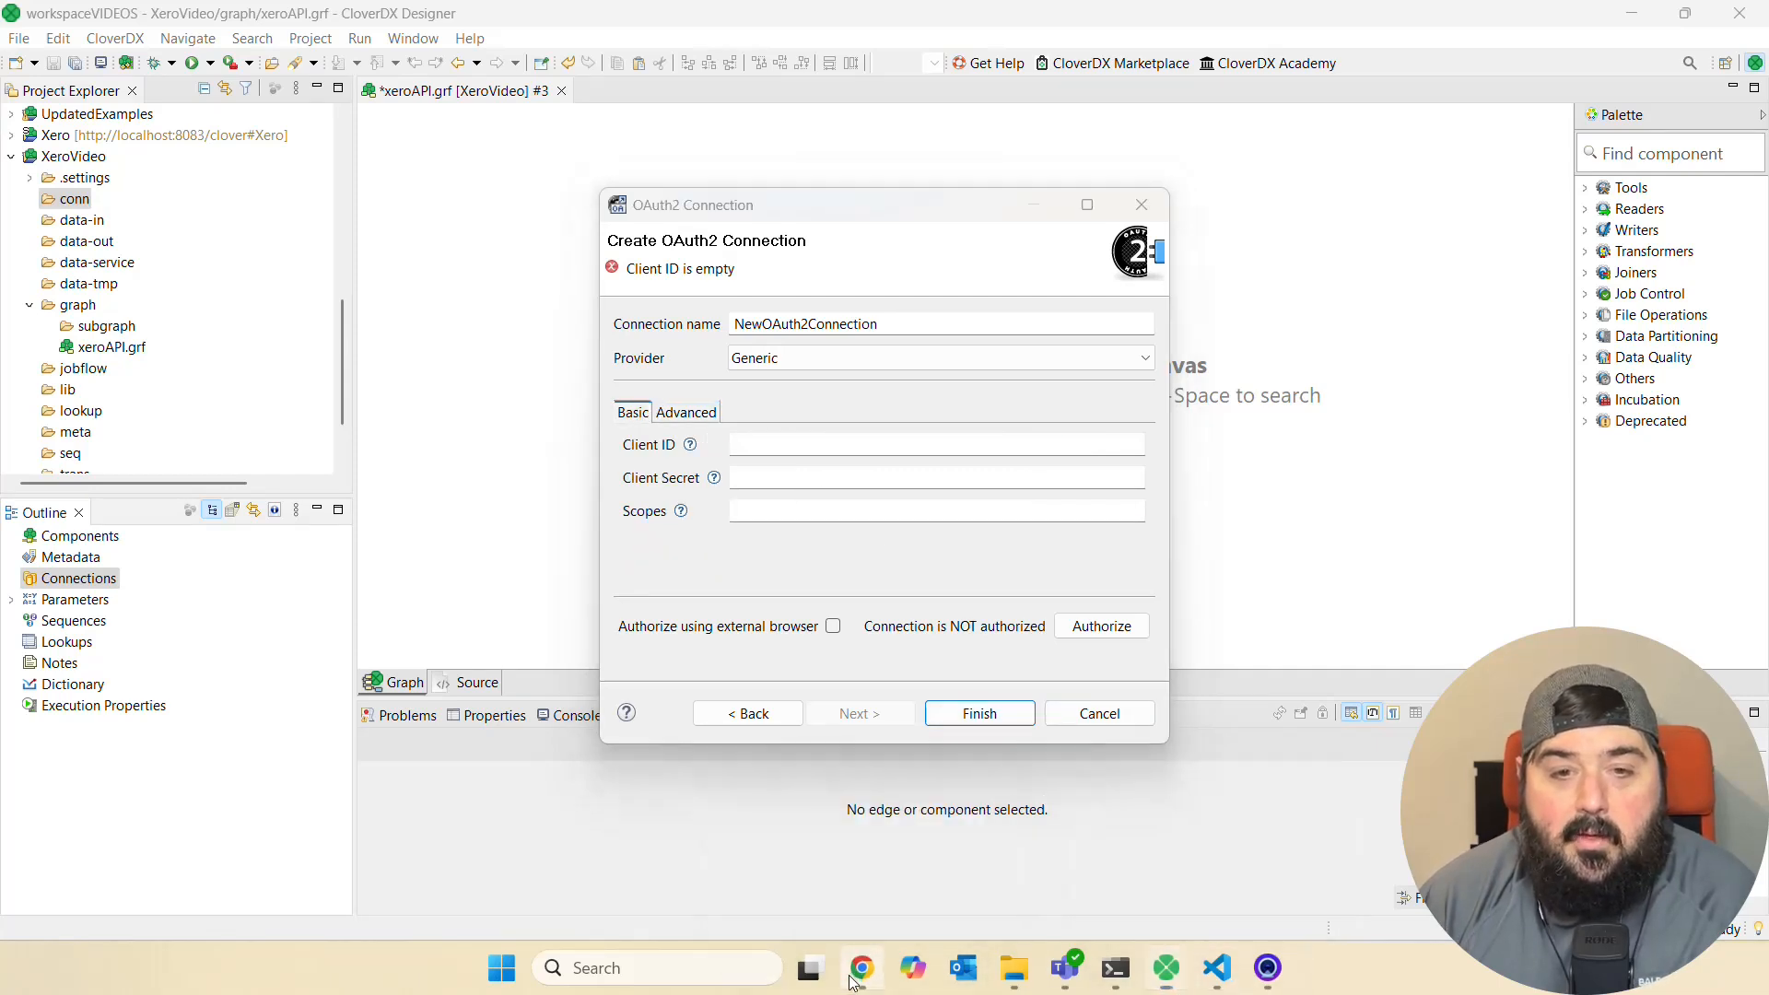
click(1261, 517)
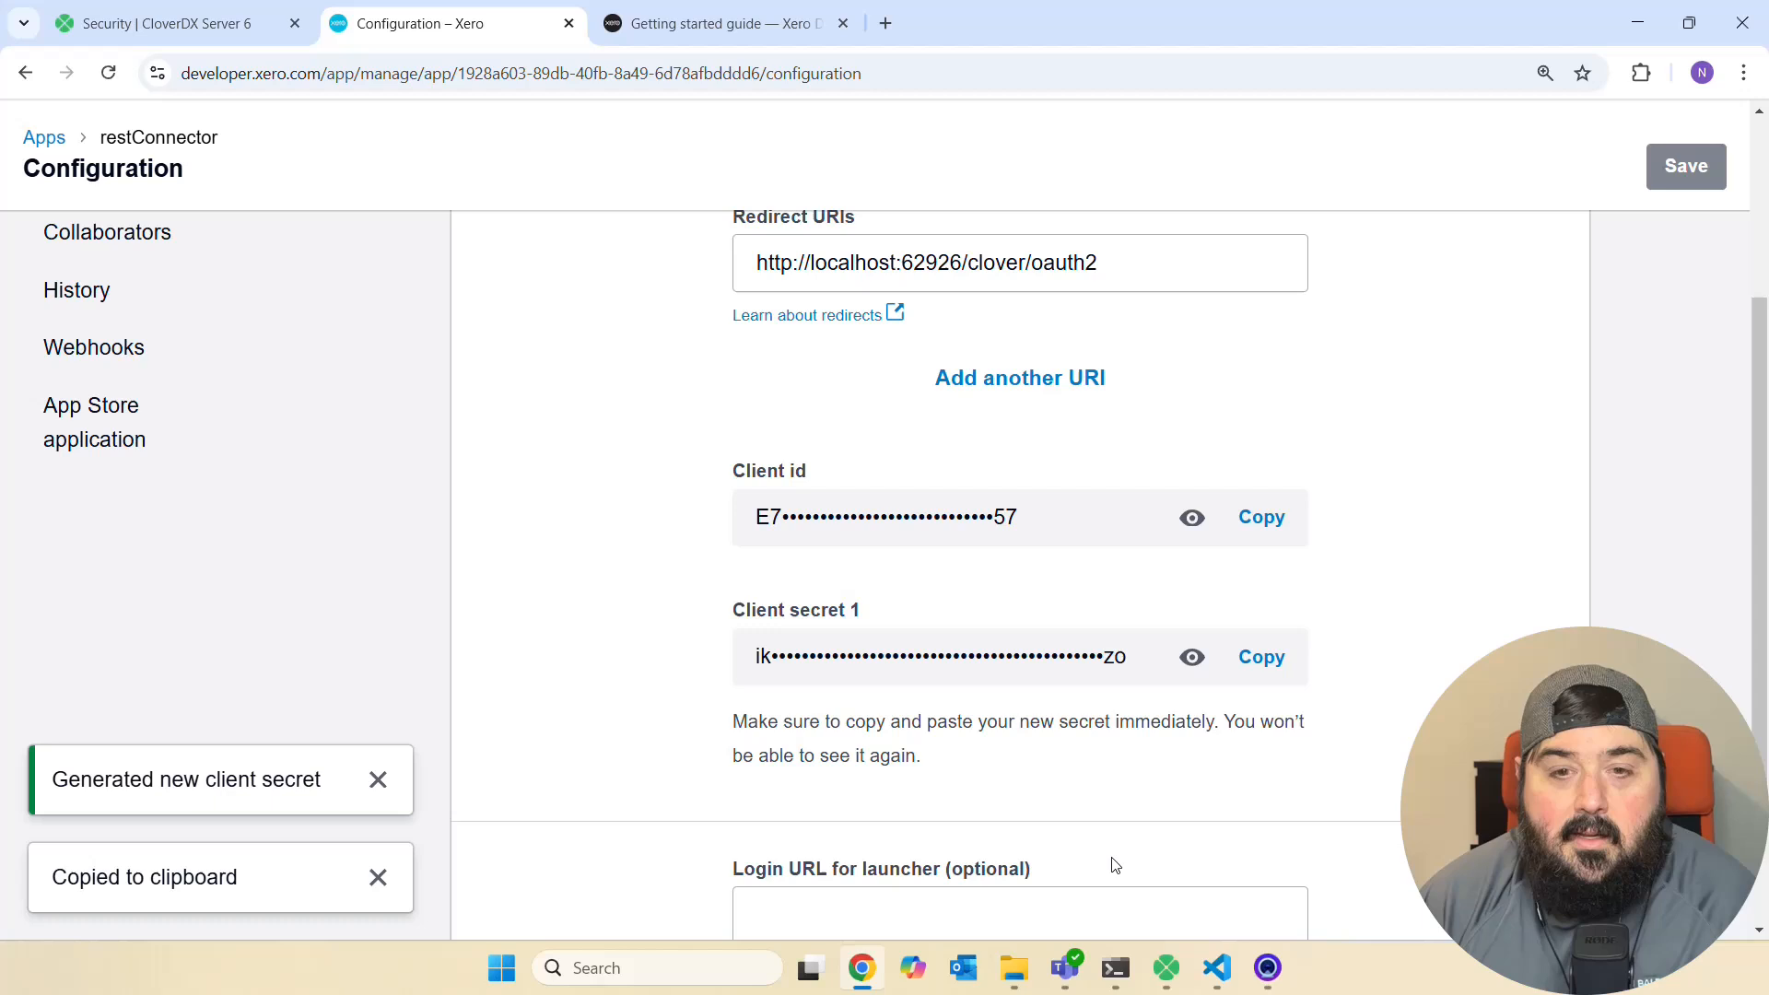
click(1166, 967)
click(968, 444)
key(ctrl+v)
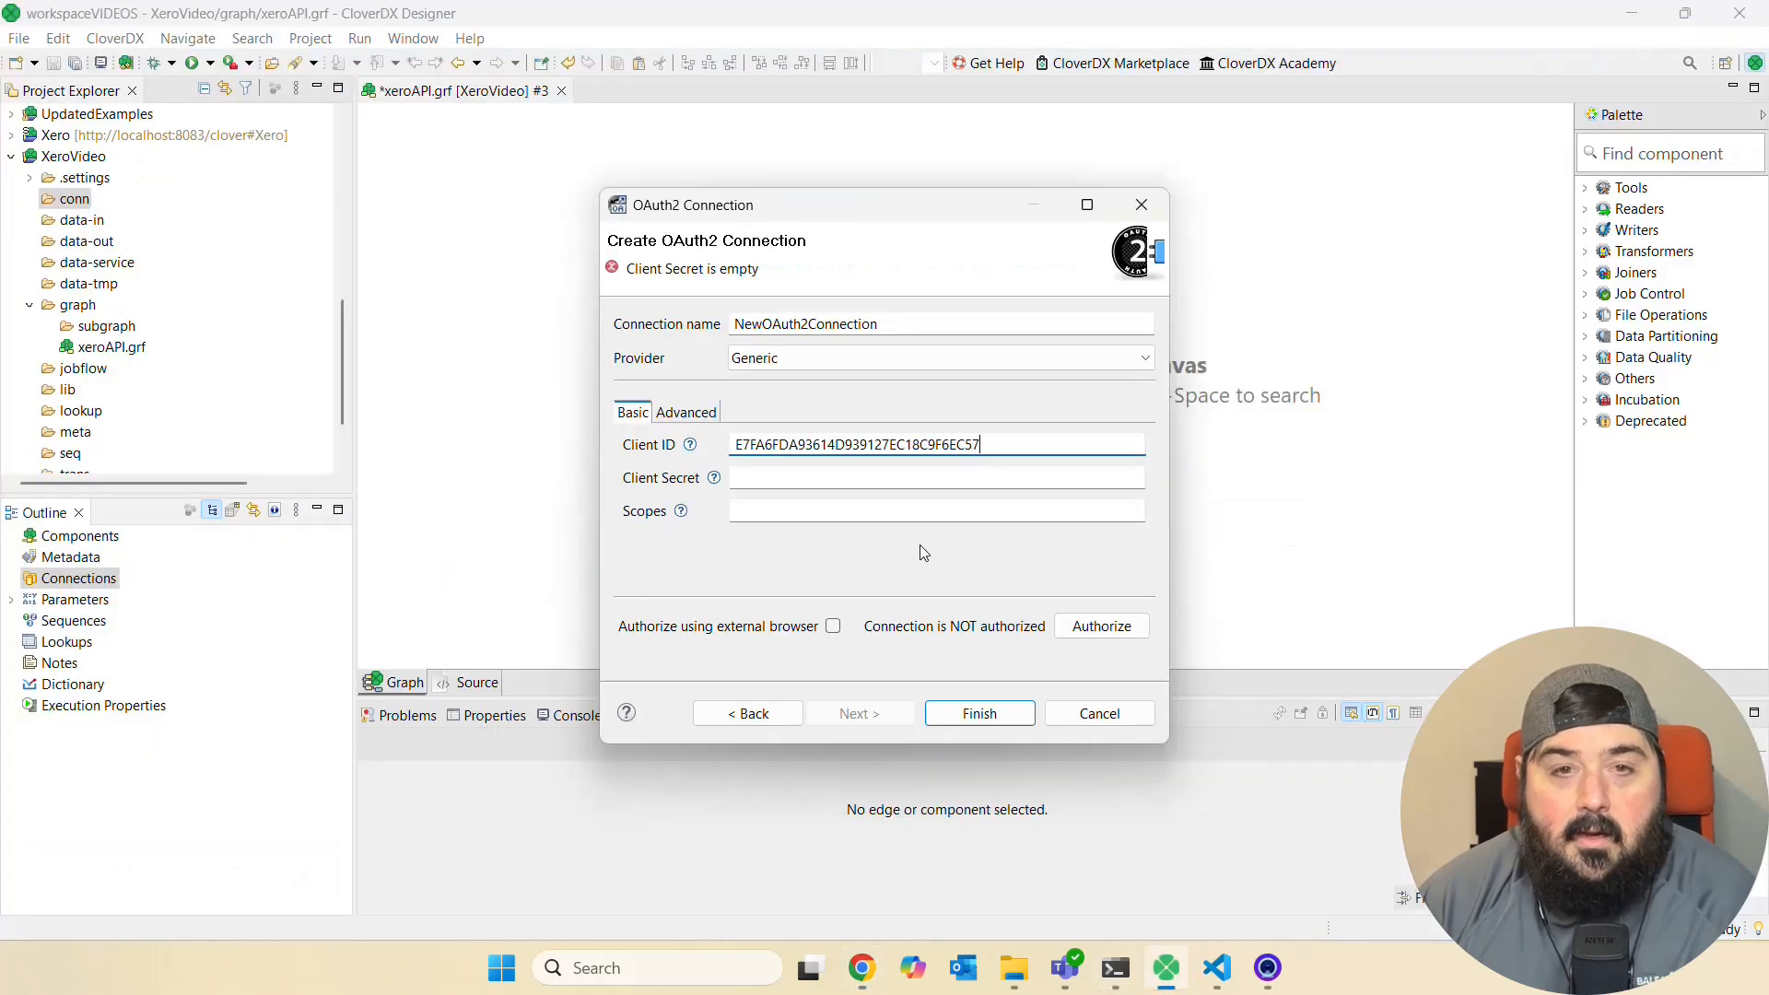
Paste the client secret and the scopes offline_access accounting.settings into the connection.
click(859, 965)
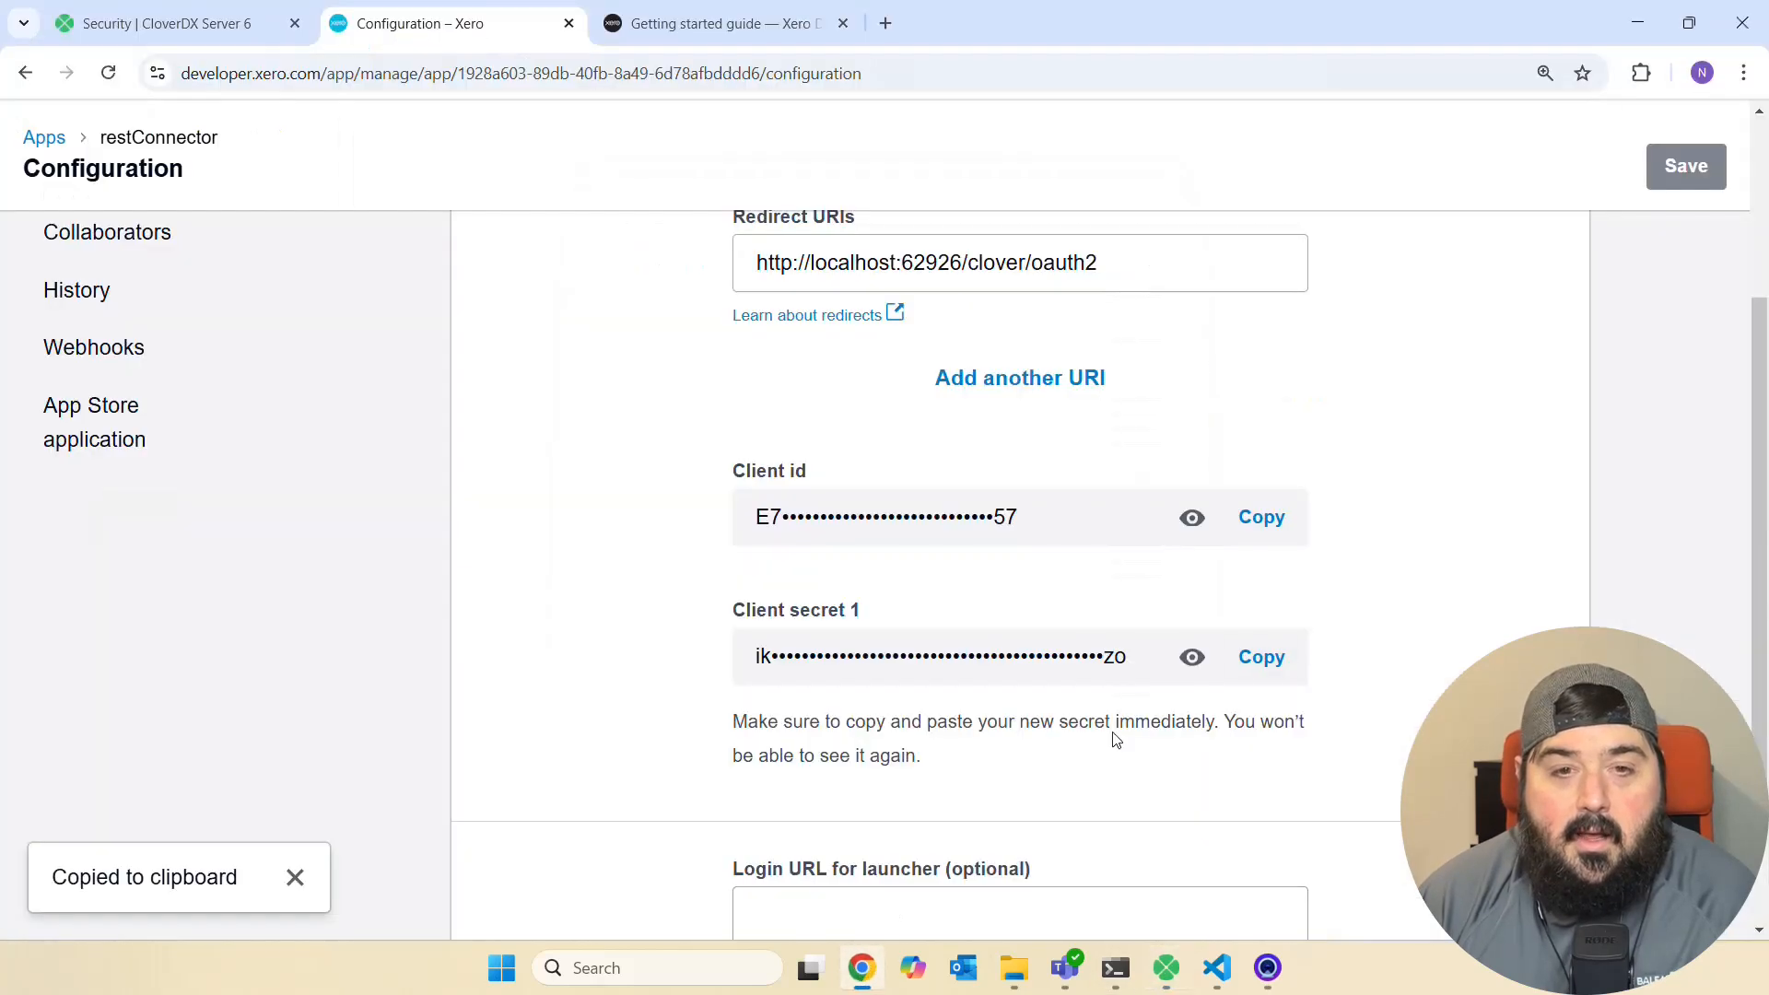
click(1261, 659)
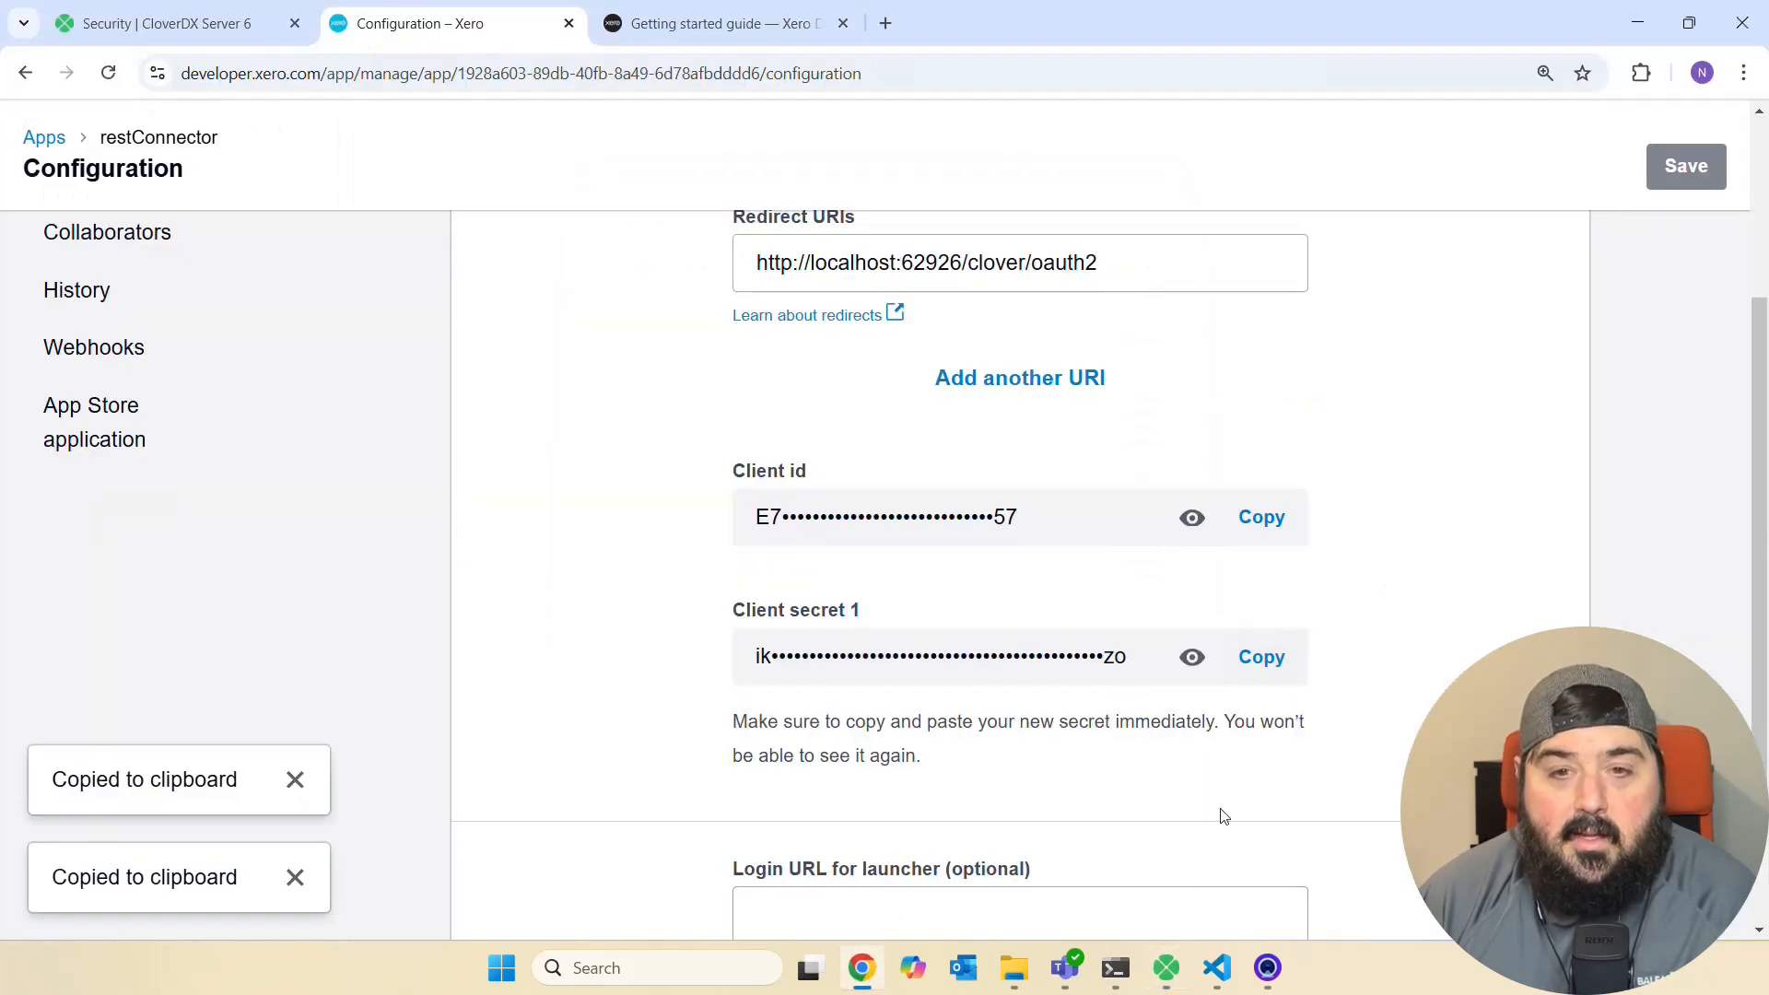
click(1166, 967)
click(893, 477)
key(ctrl+v)
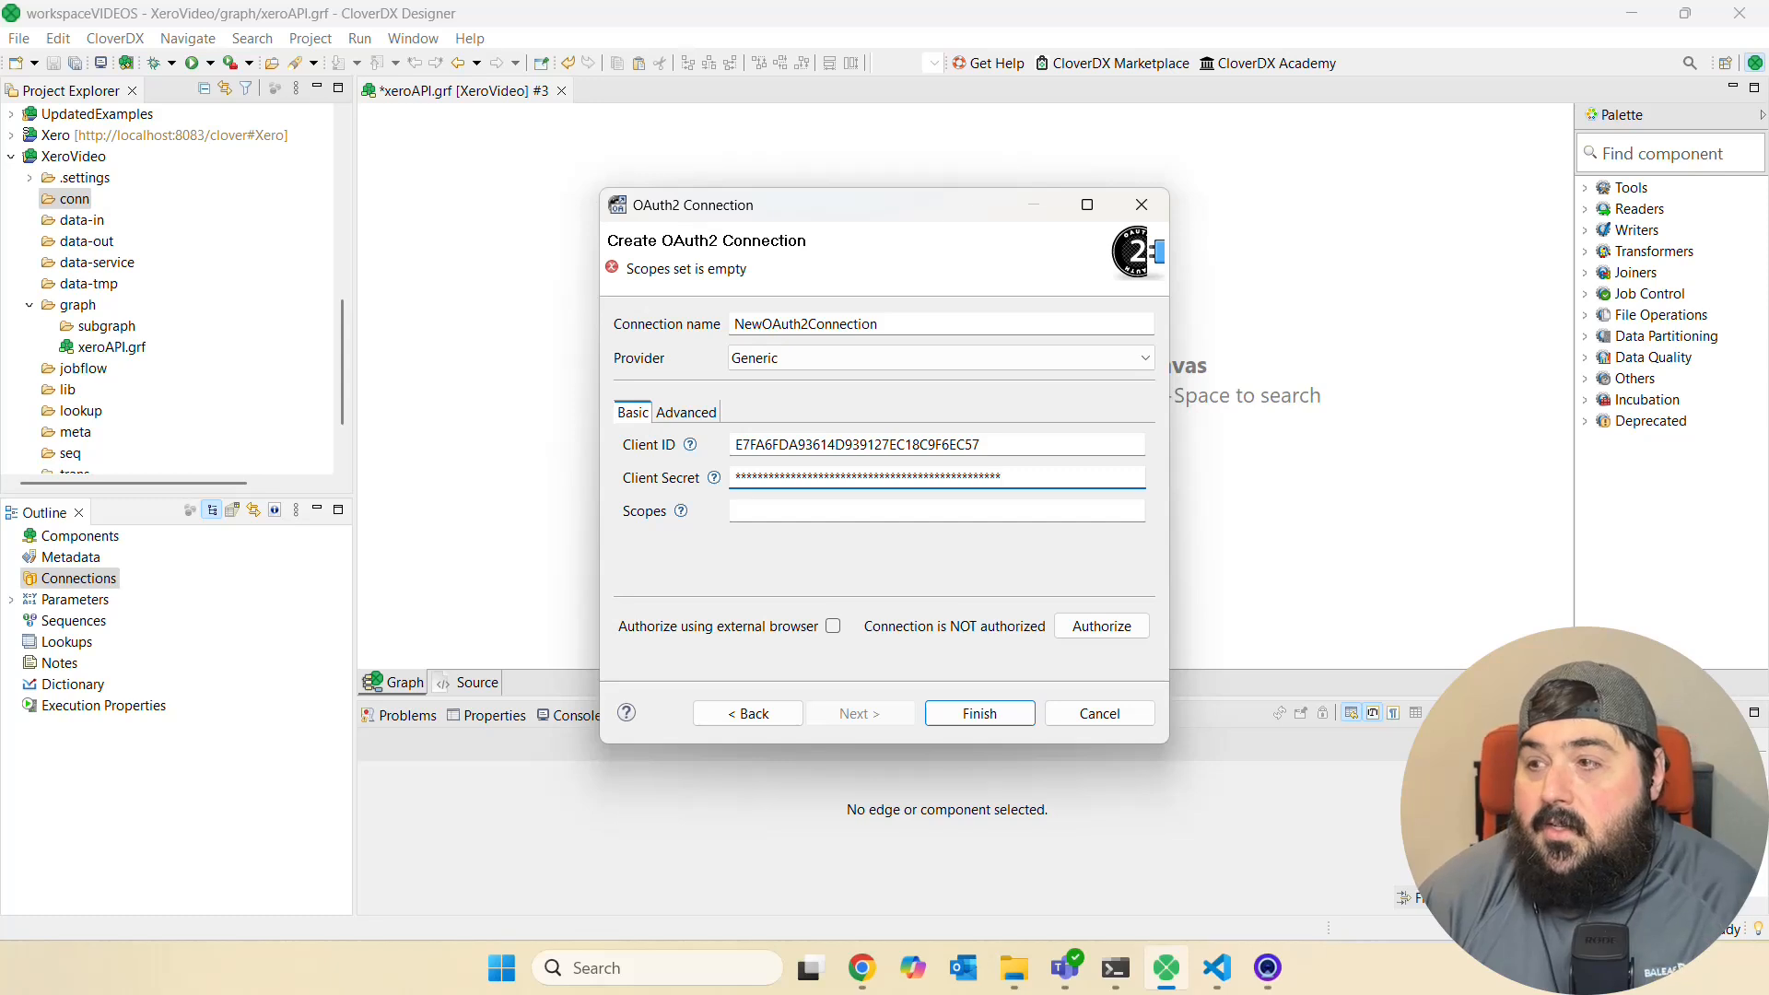
key(alt+Tab)
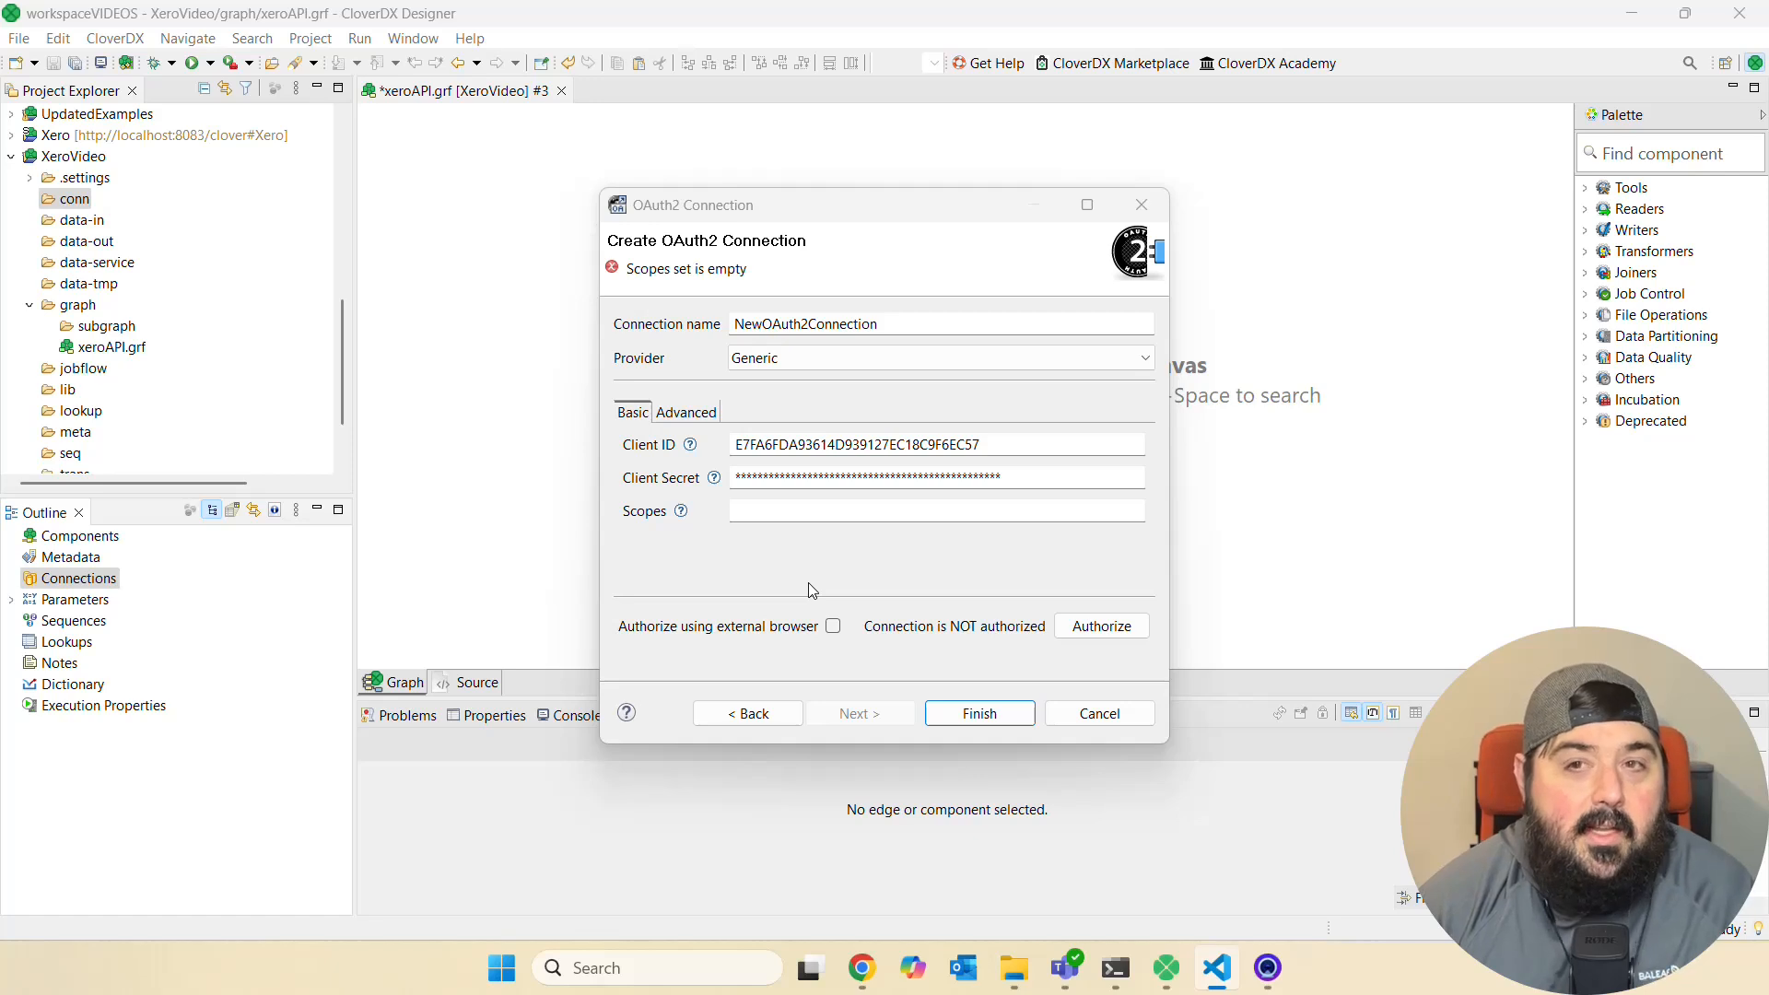
click(815, 510)
key(ctrl+v)
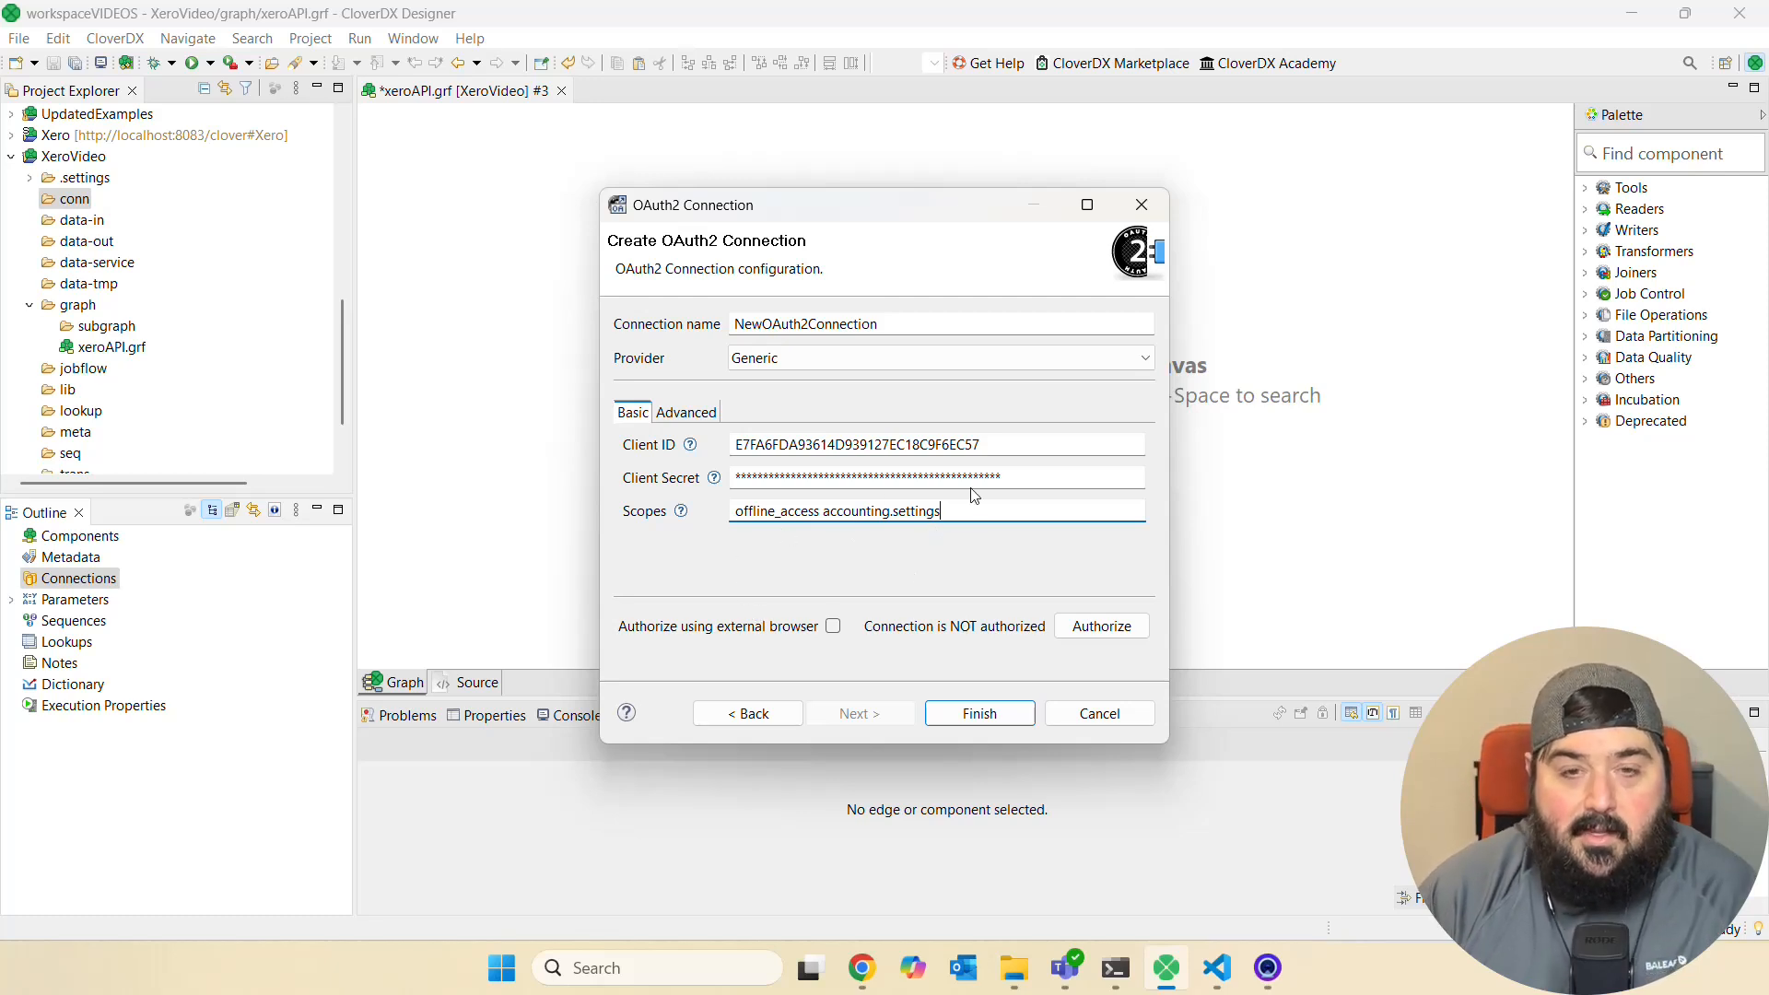
Enable Authorize using external browser and start authorizing the connection with Xero.
click(691, 412)
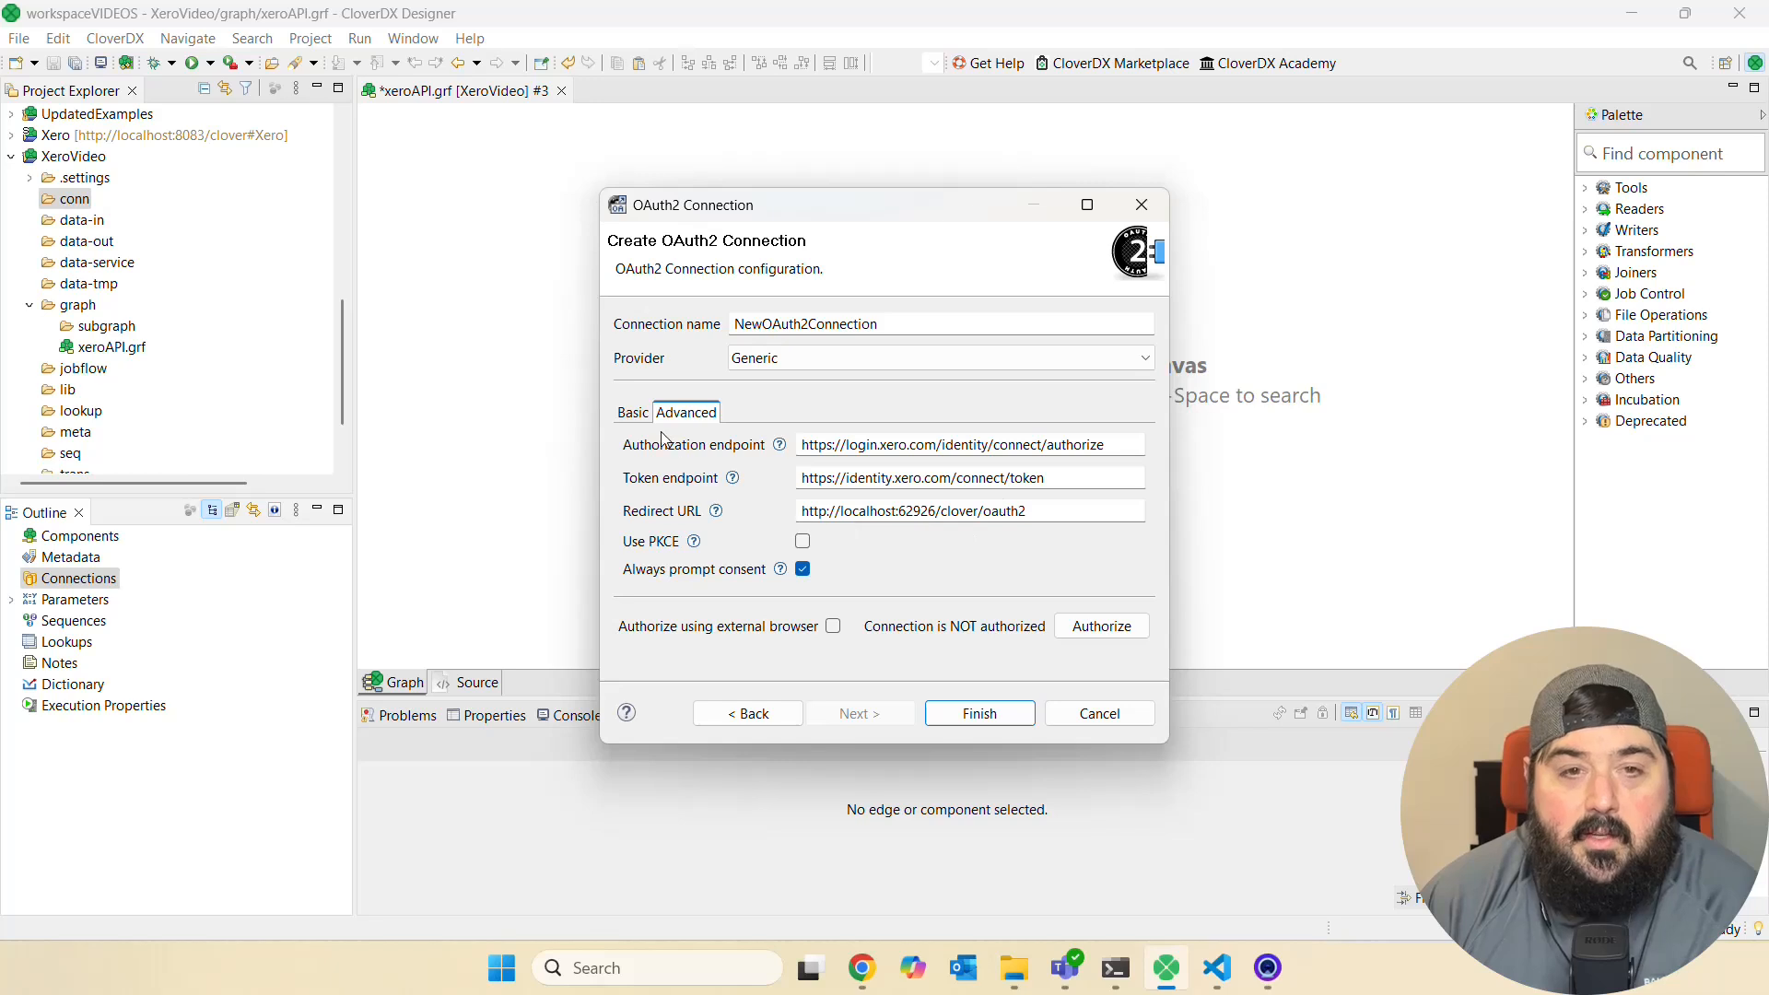
click(634, 413)
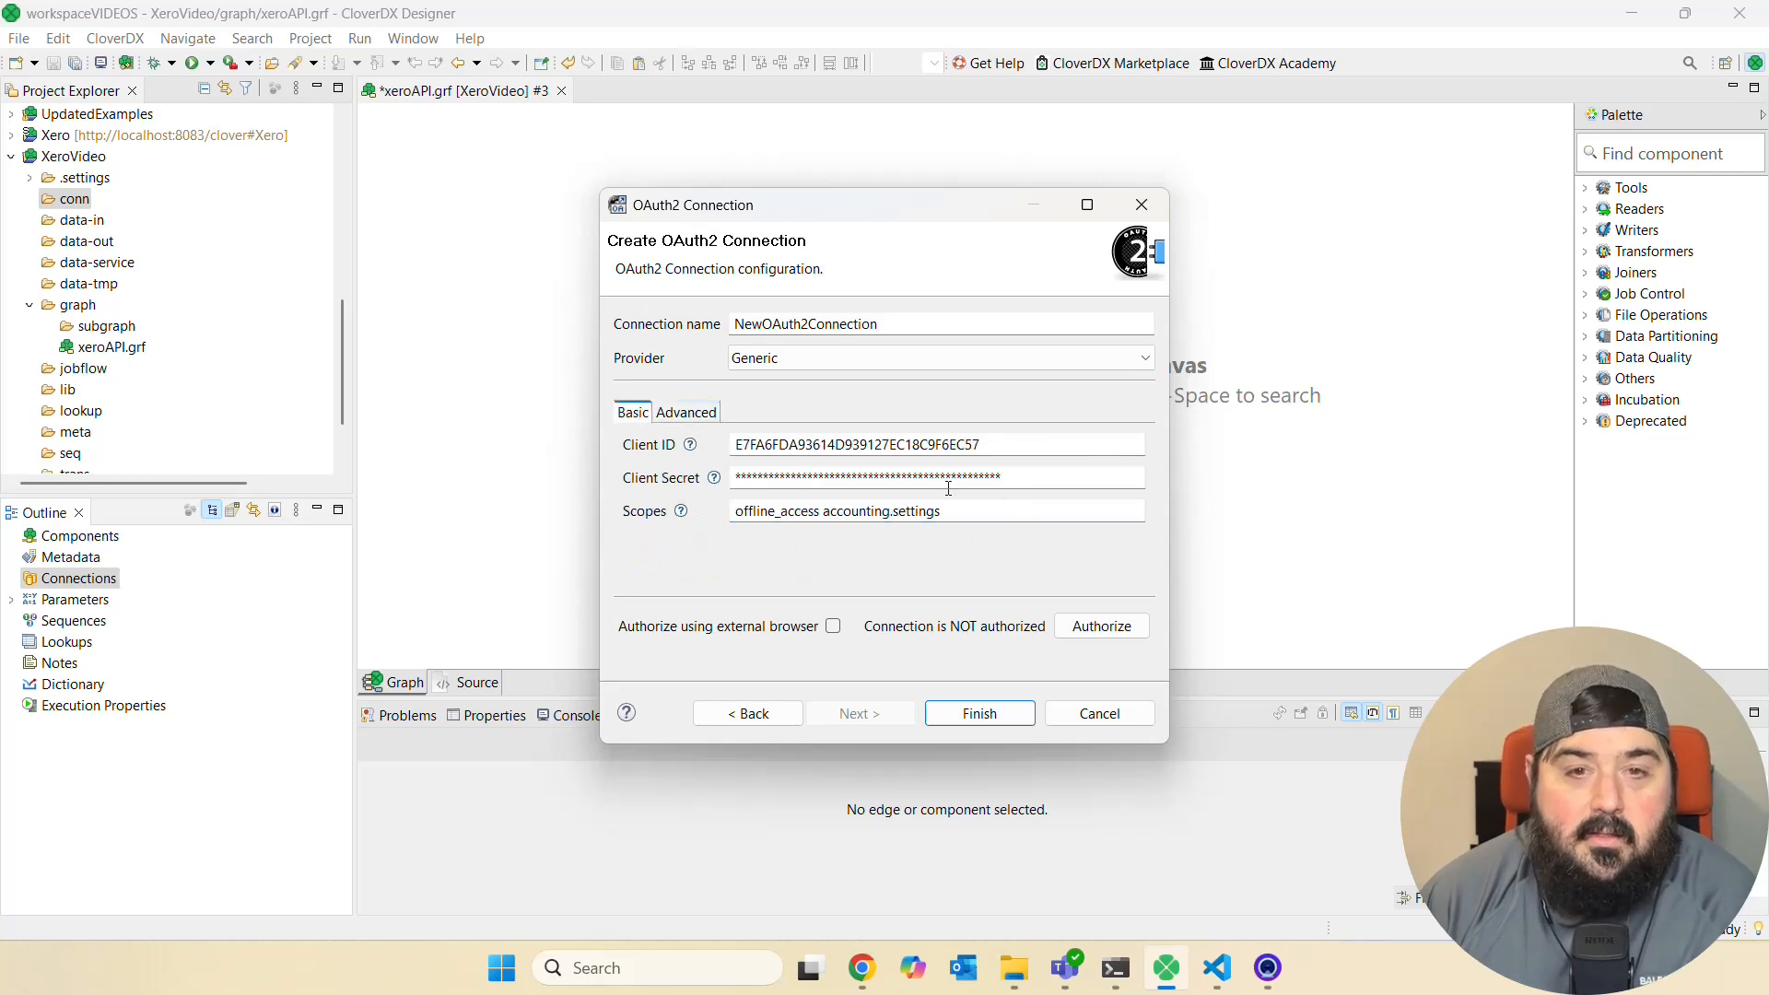
click(835, 628)
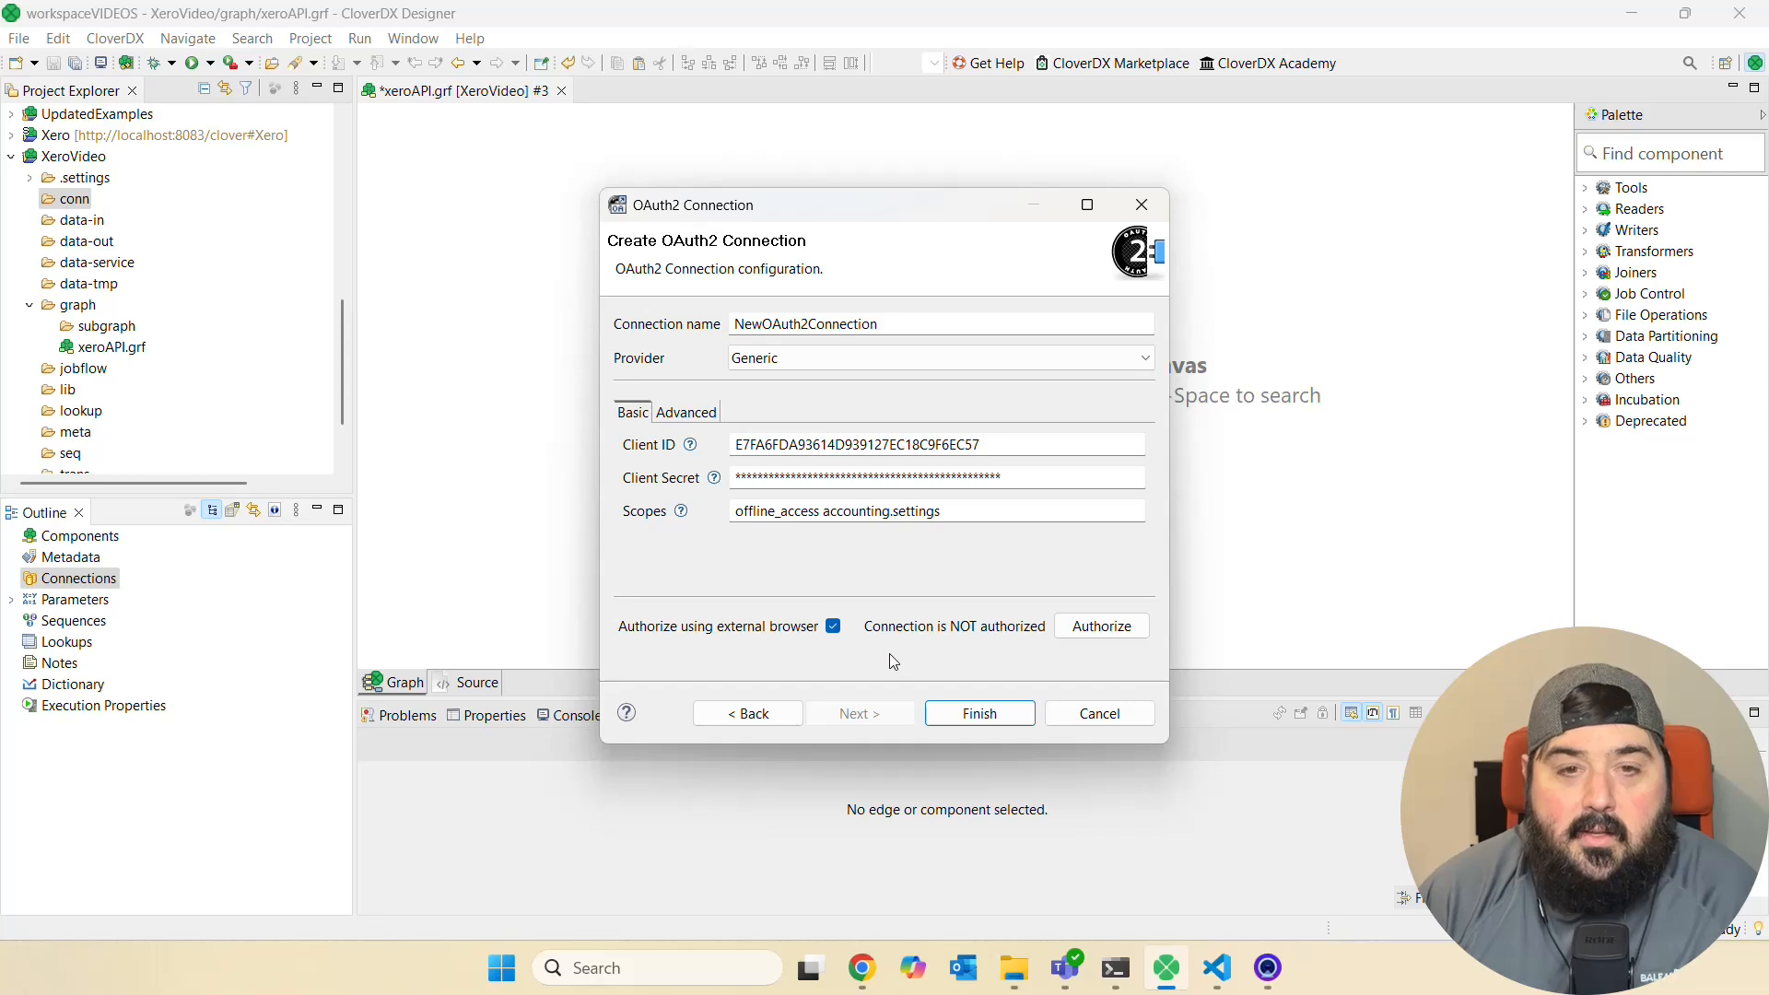
click(1087, 636)
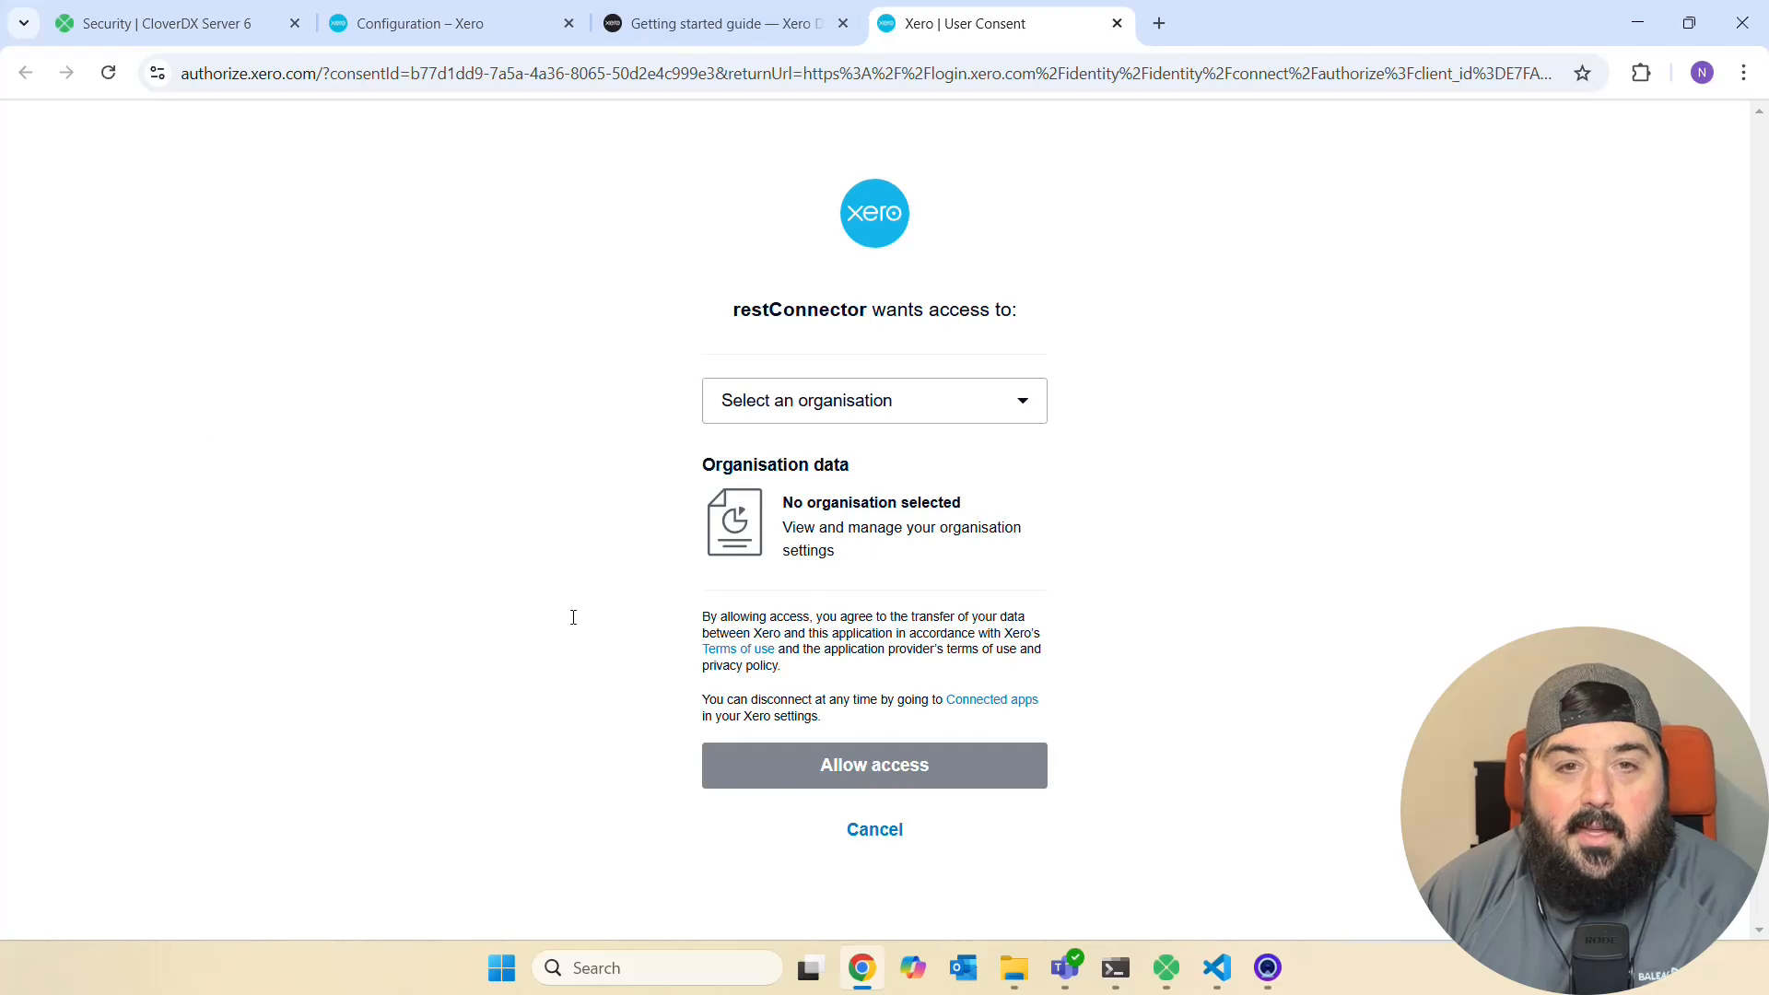
Select Demo Company (Global), allow restConnector access, and return to CloverDX Designer.
click(982, 419)
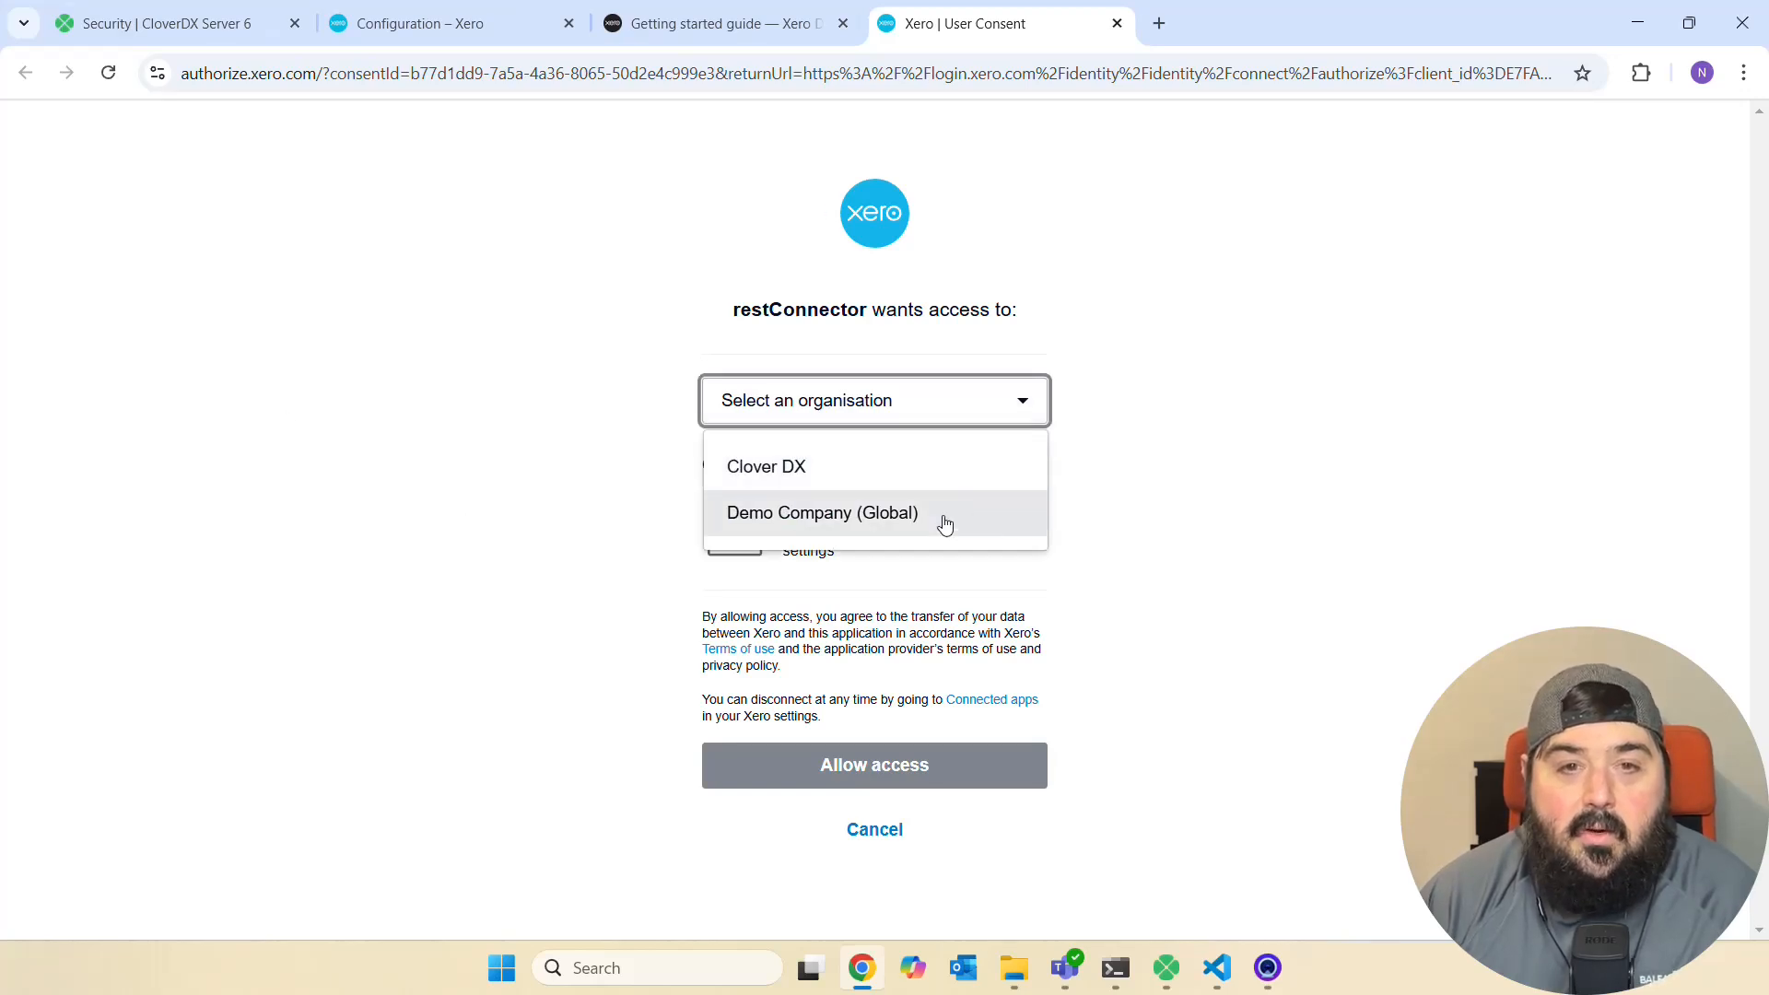
click(887, 532)
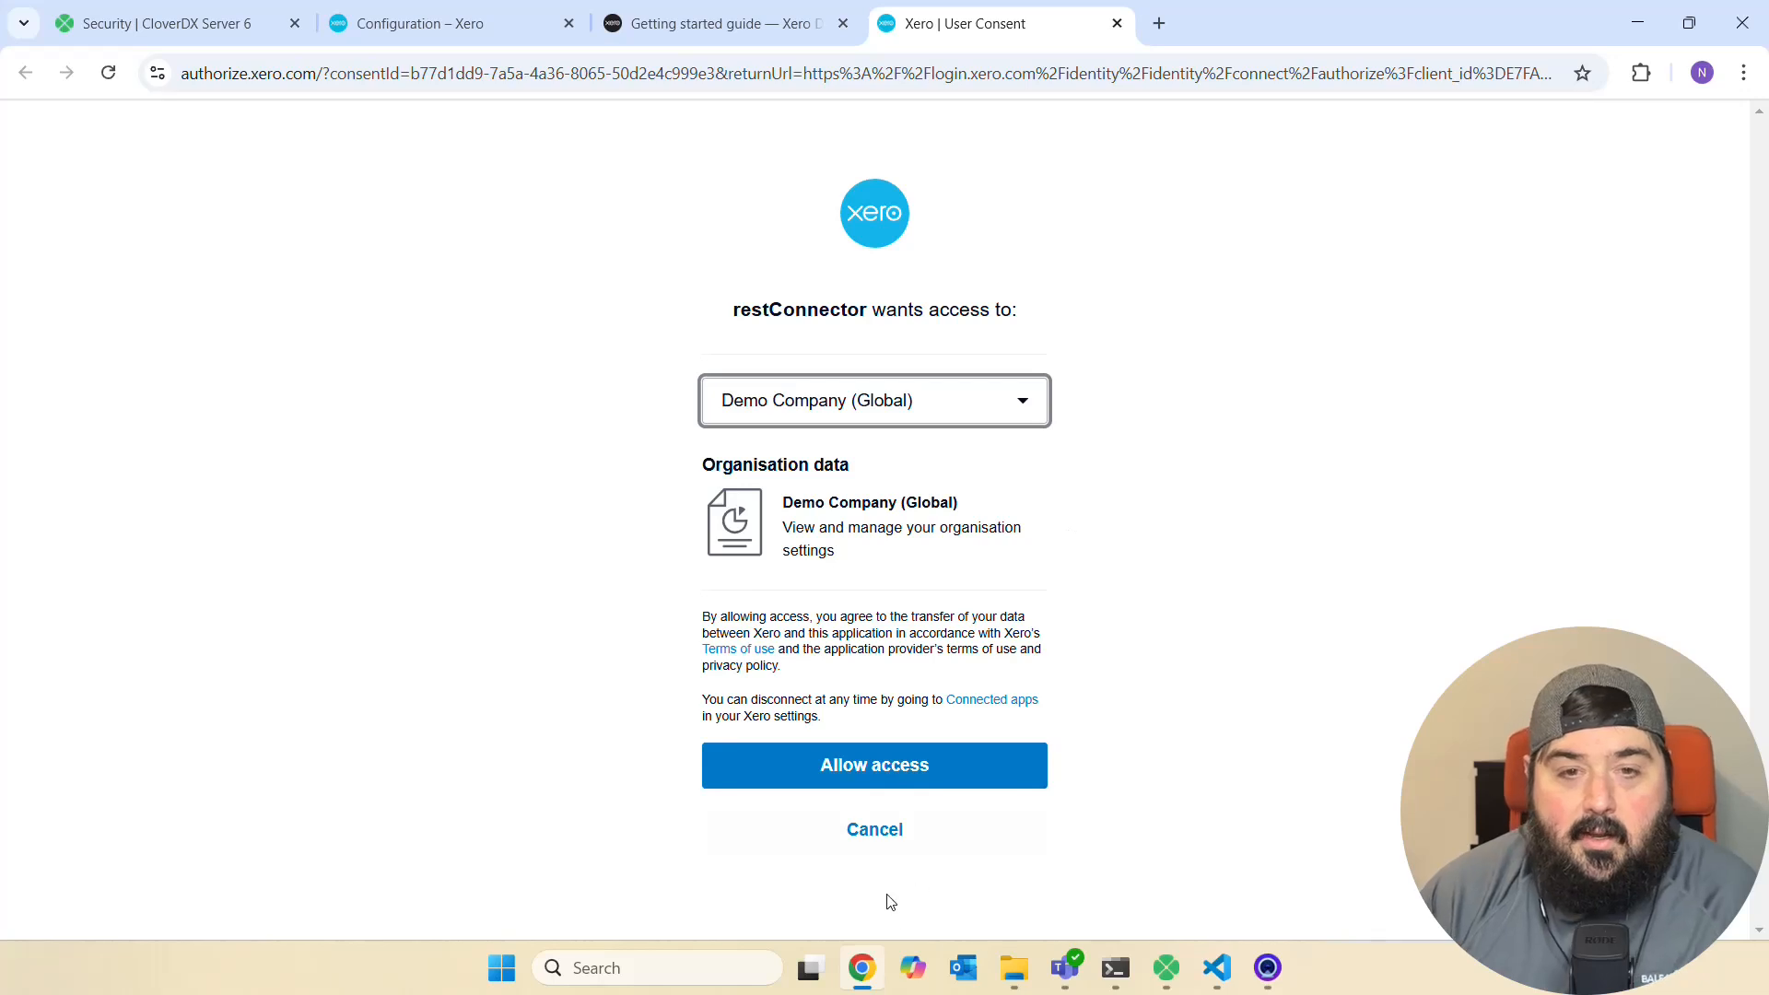
click(803, 781)
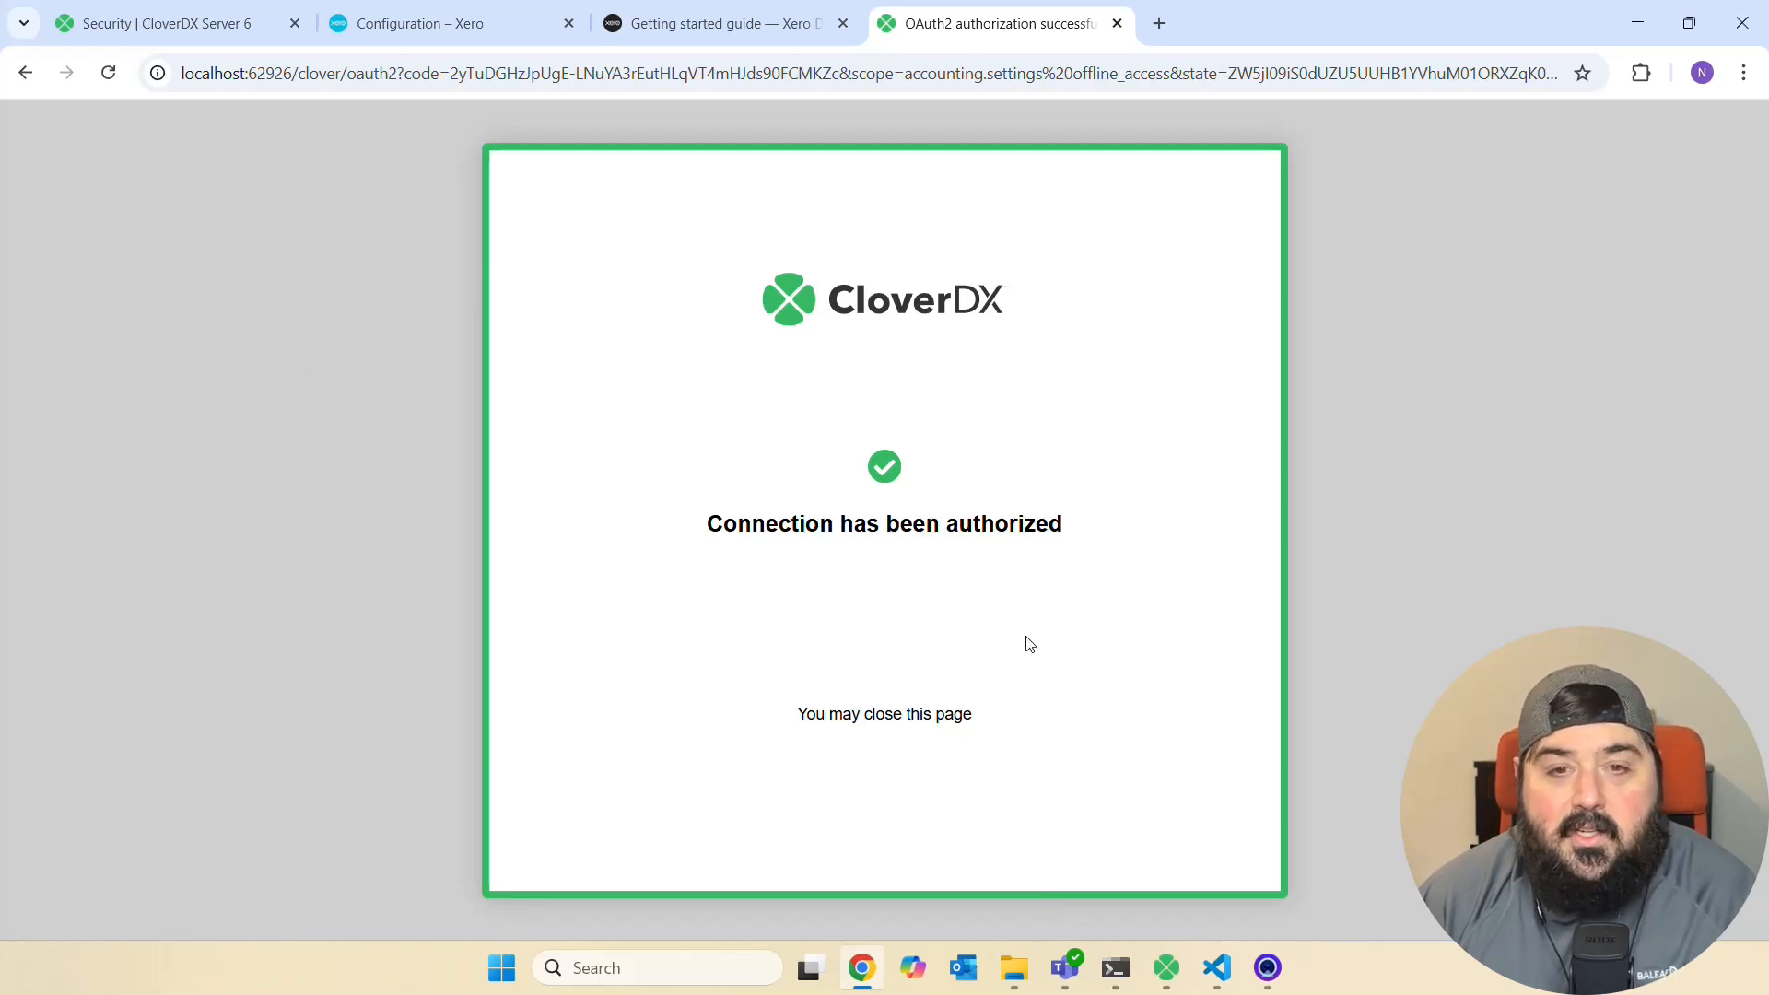
click(1161, 975)
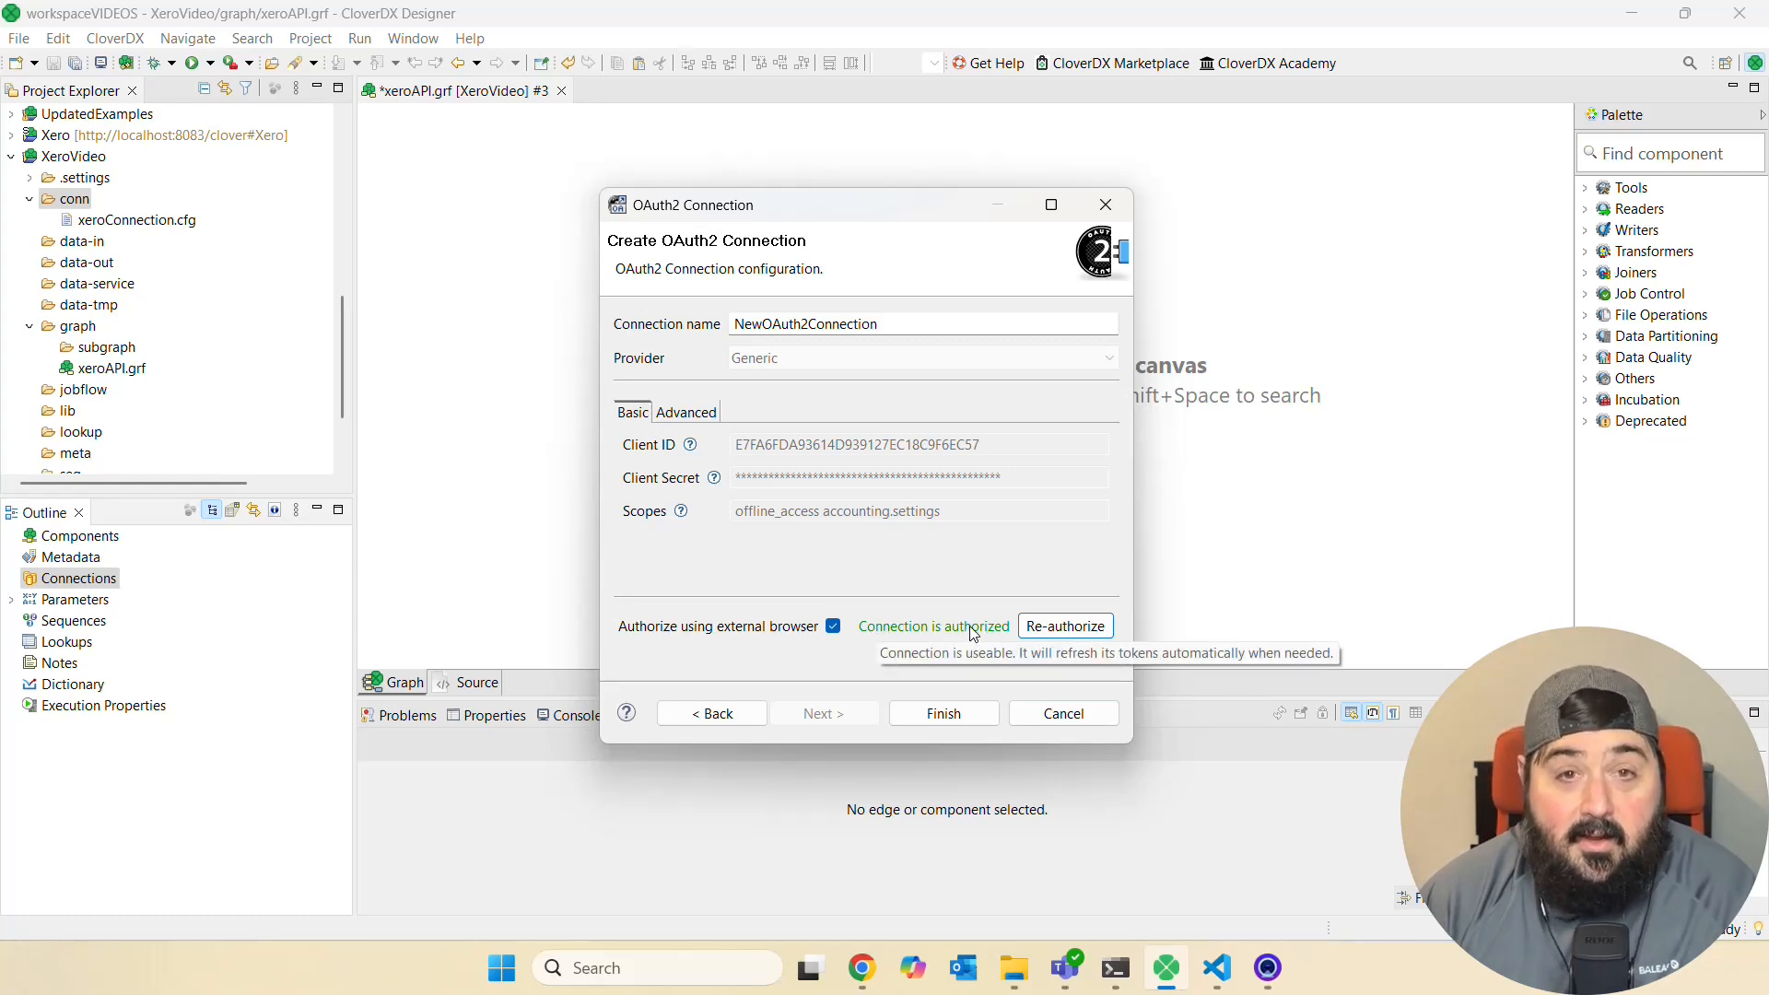
Finish the Create OAuth2 Connection wizard so xeroConnection.cfg is added to the graph.
click(955, 716)
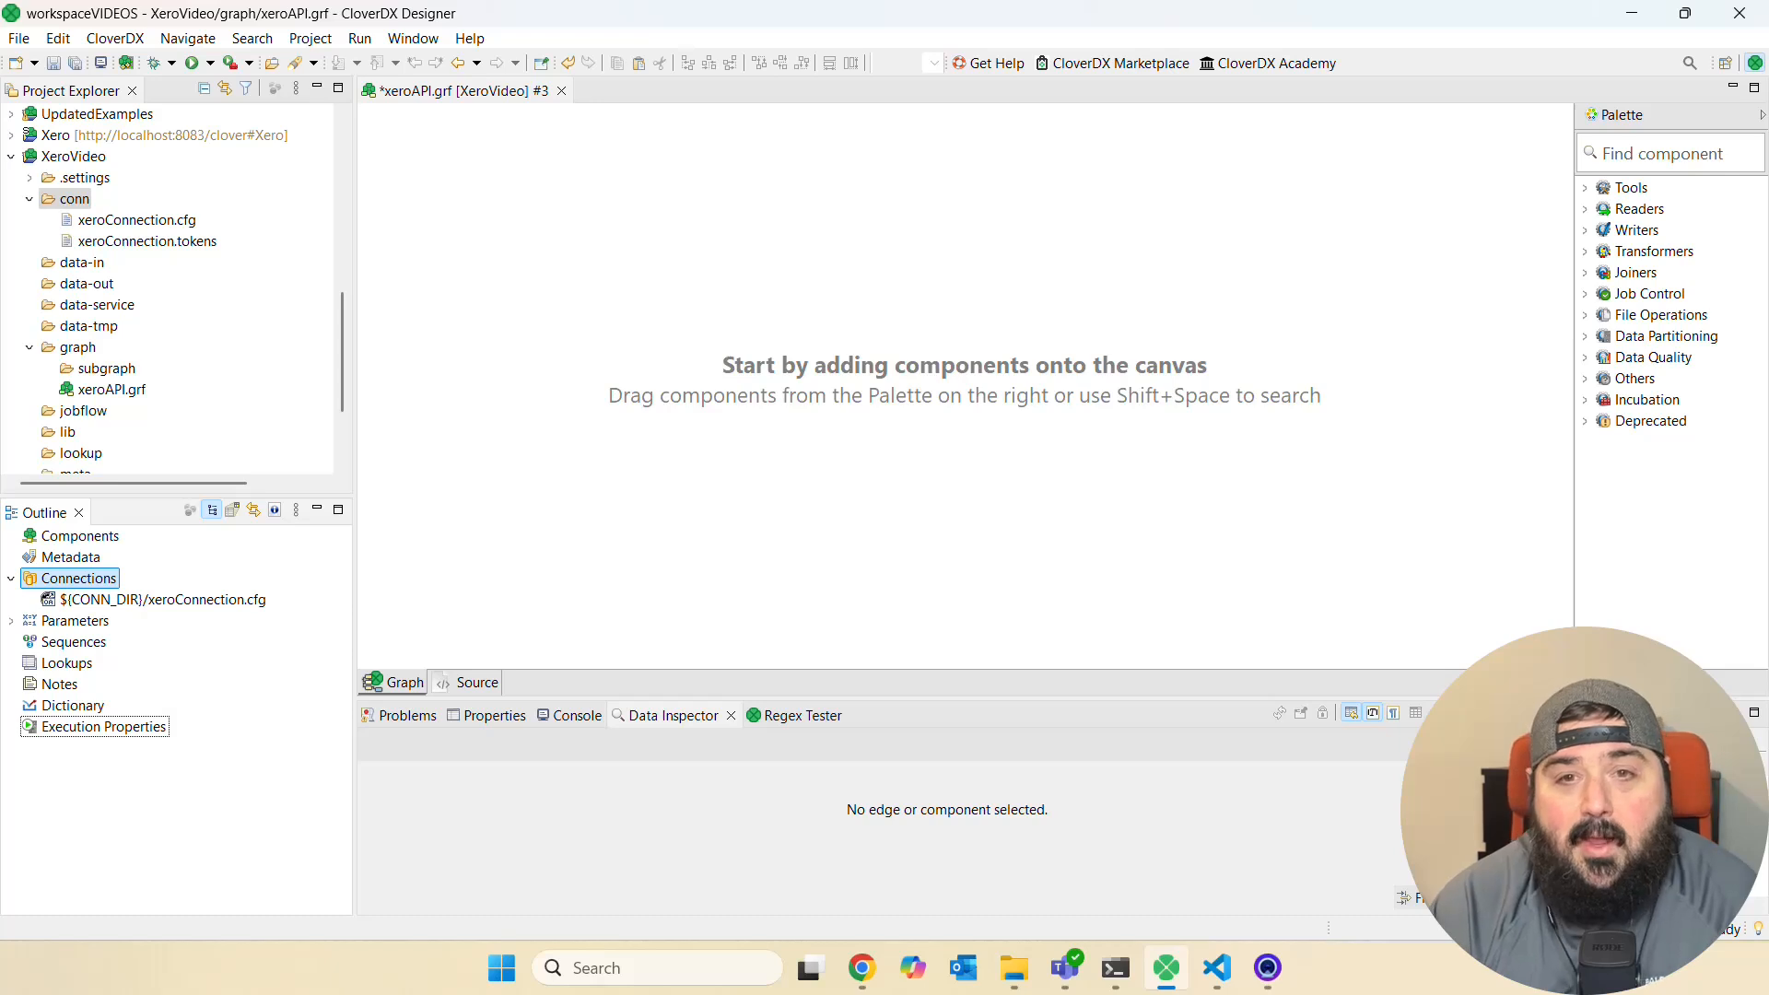
Add a RESTConnector component to the empty graph canvas.
key(shift+space)
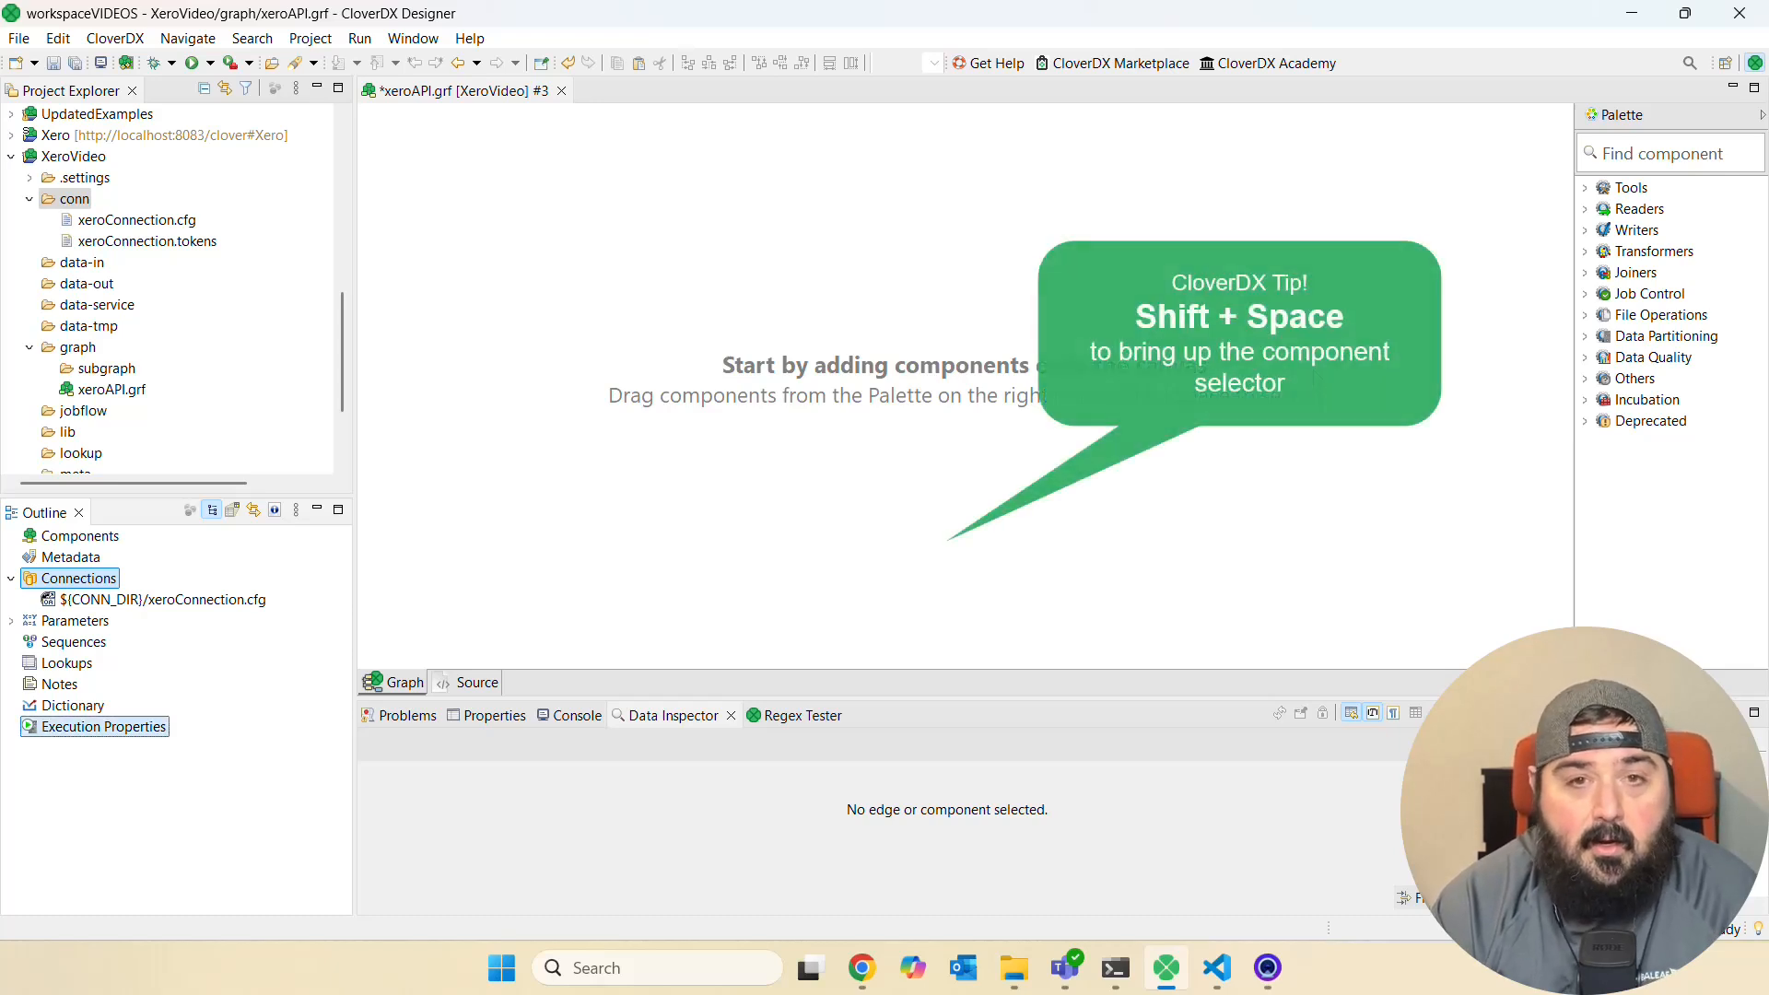
click(1007, 397)
key(shift+space)
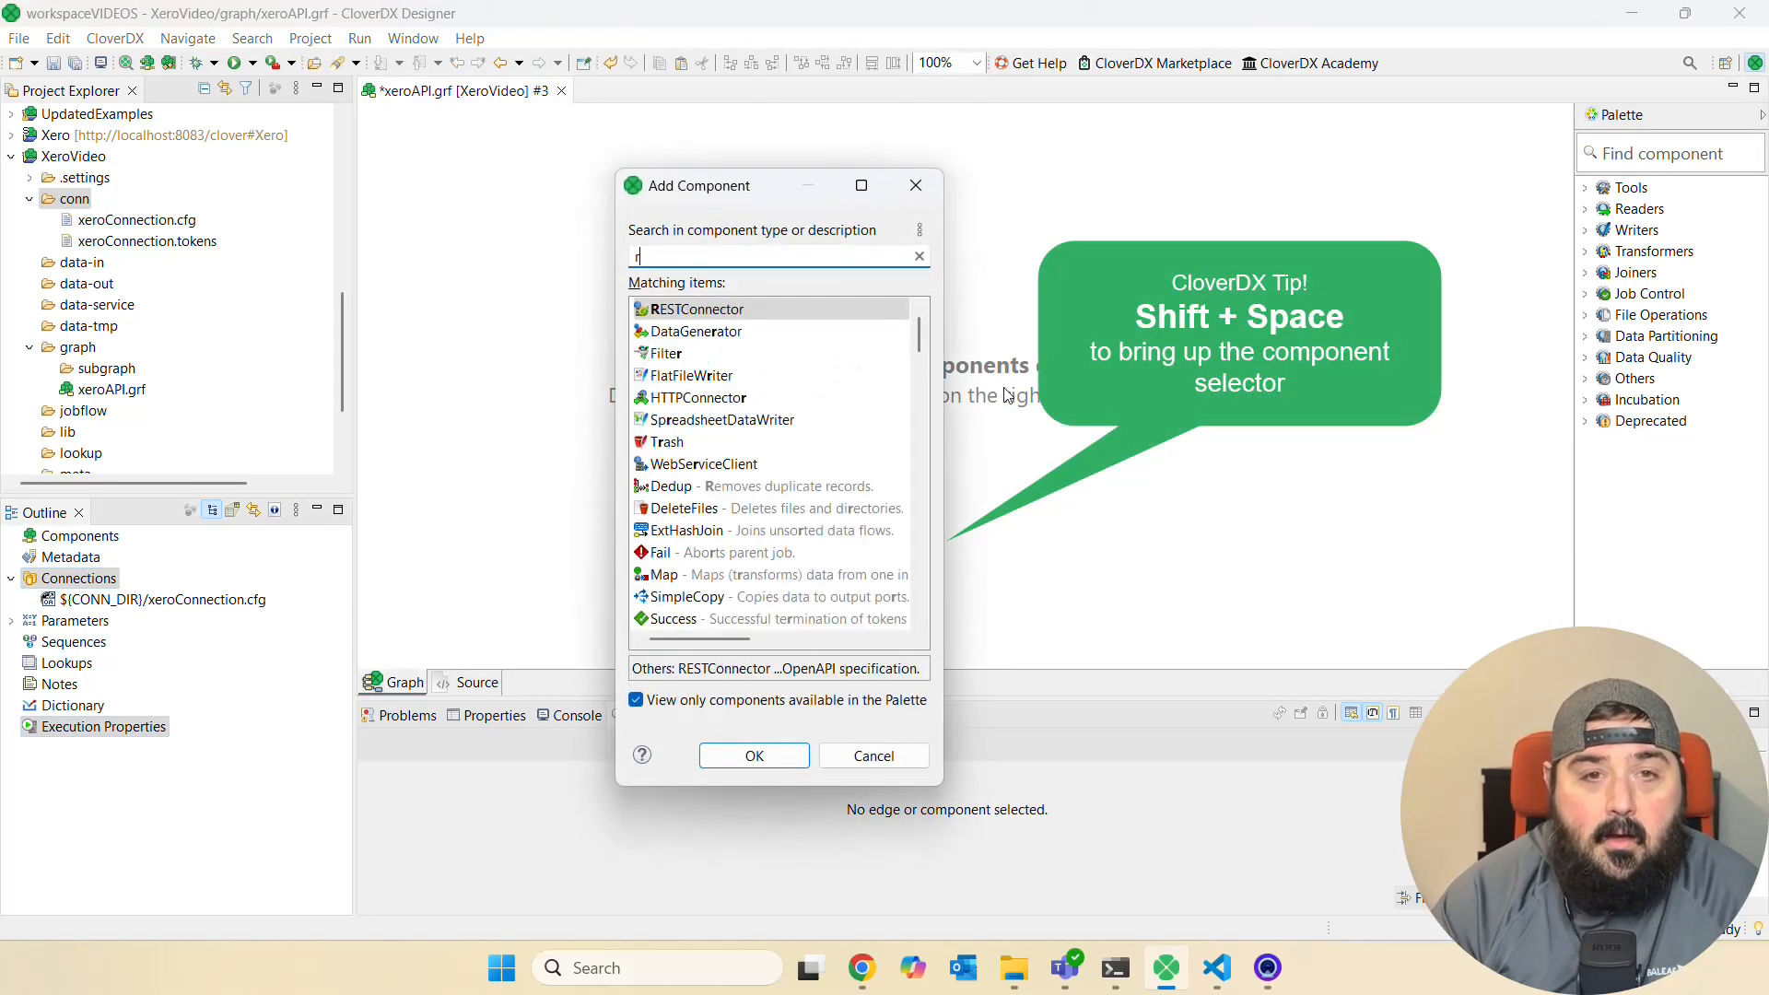
text(res)
key(Return)
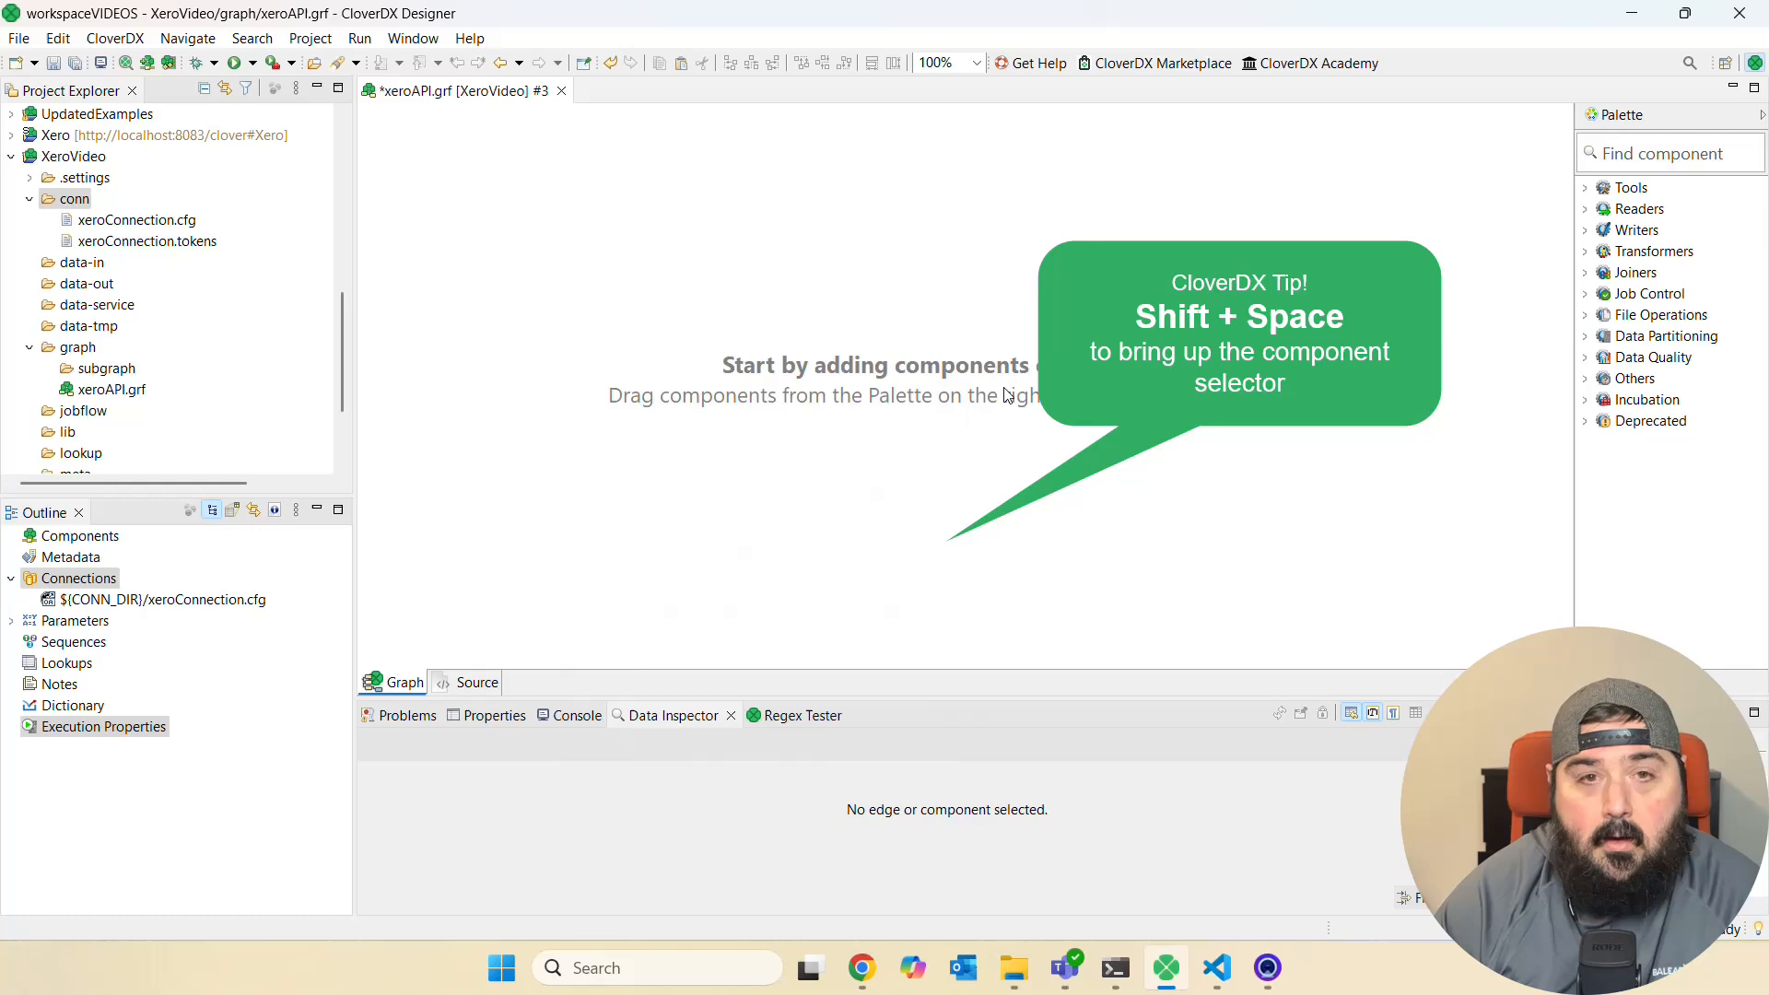
click(880, 318)
Add a Trash component to the right and connect the RESTConnector's output to it.
key(shift+space)
text(tra)
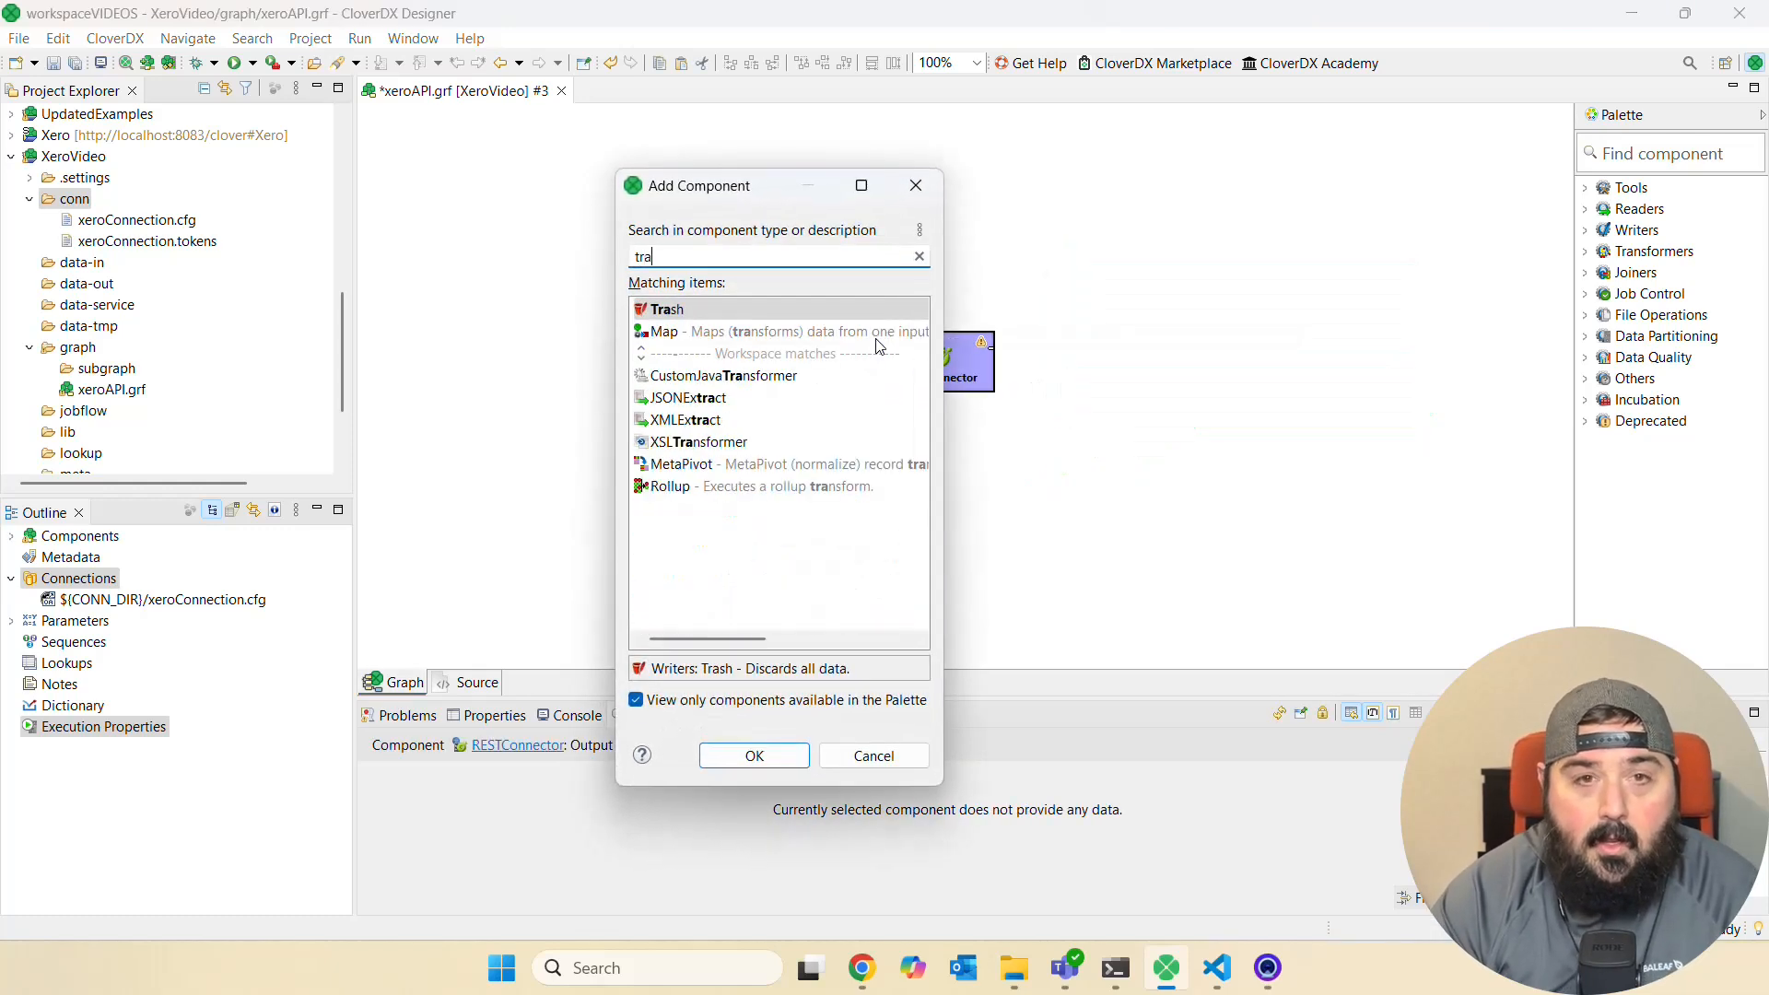
key(Return)
click(1176, 359)
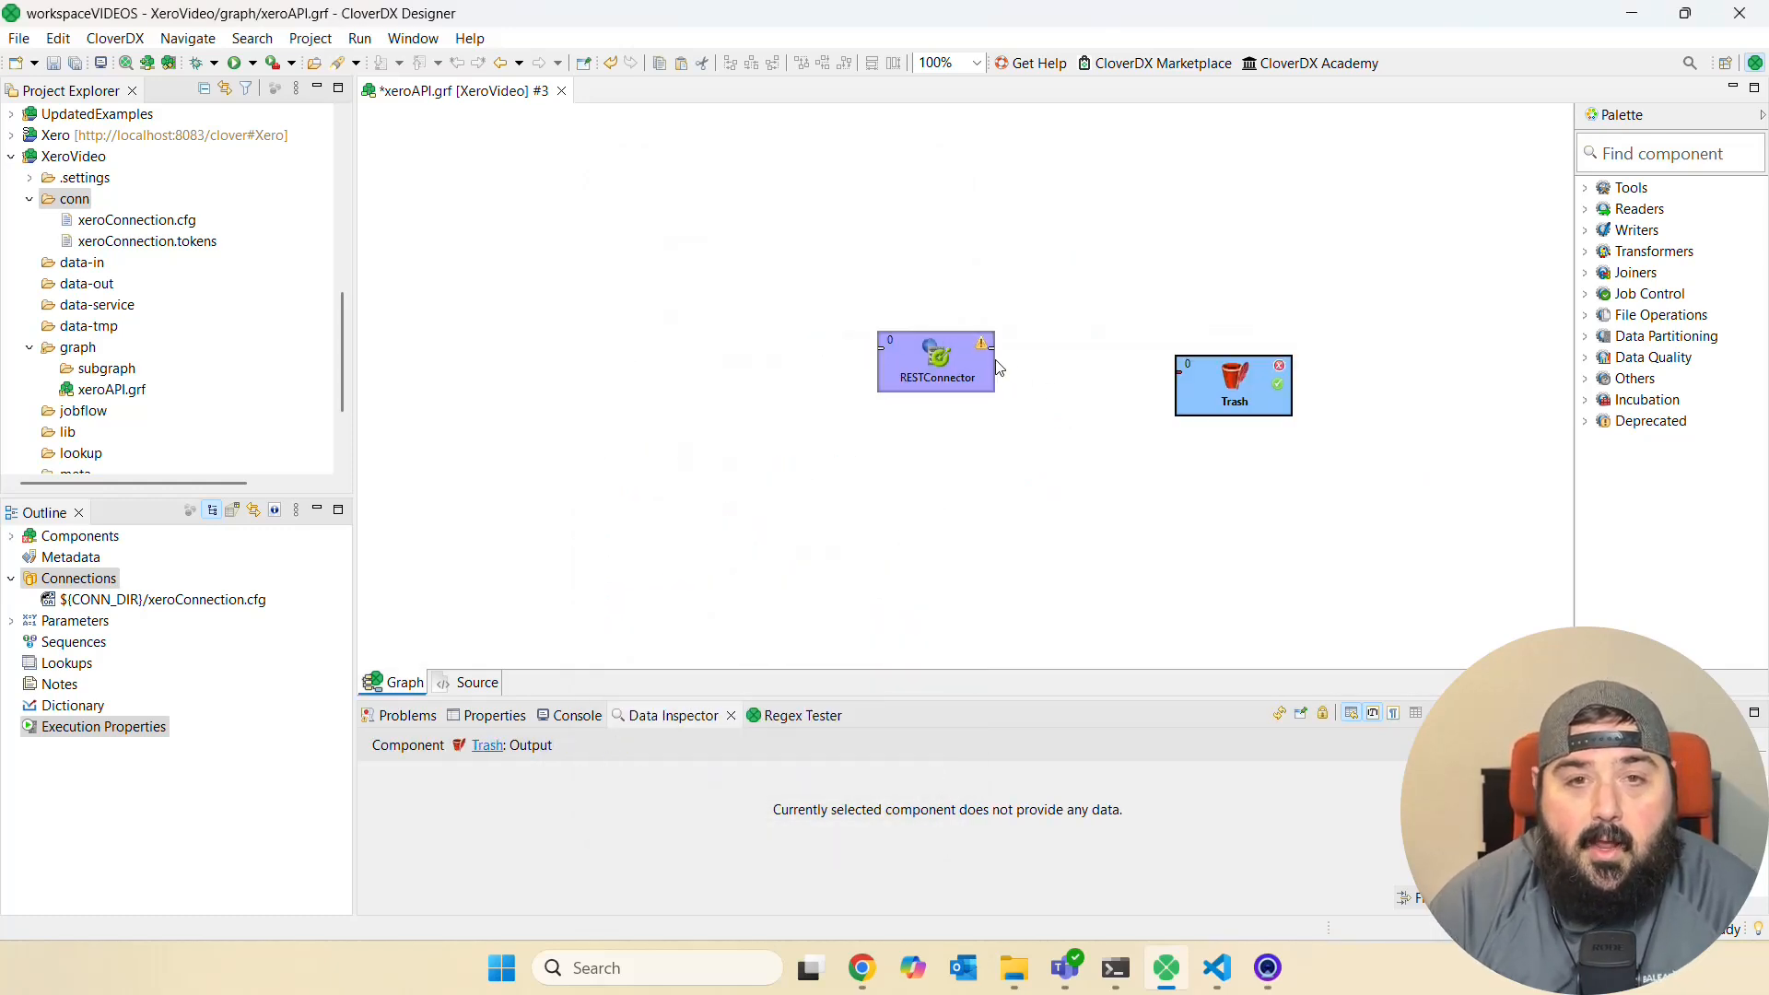
drag(992, 349, 1166, 324)
drag(932, 353, 893, 341)
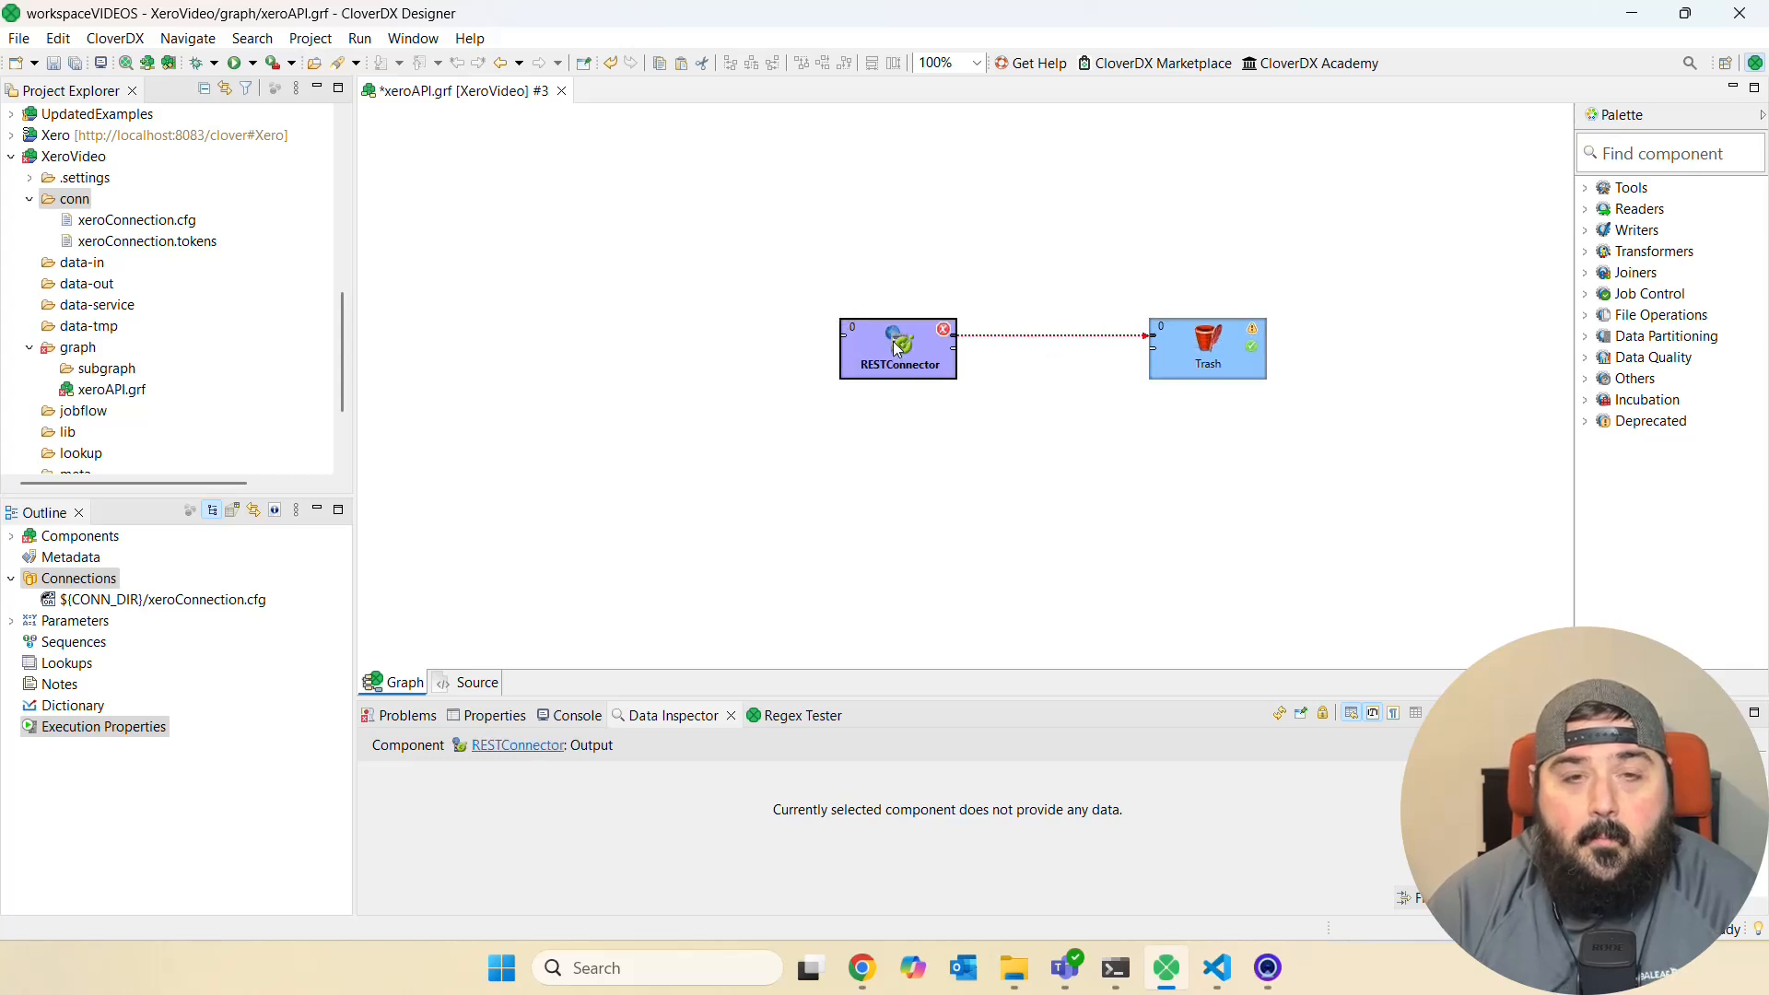
Rename the RESTConnector to 'Accounts'.
click(900, 366)
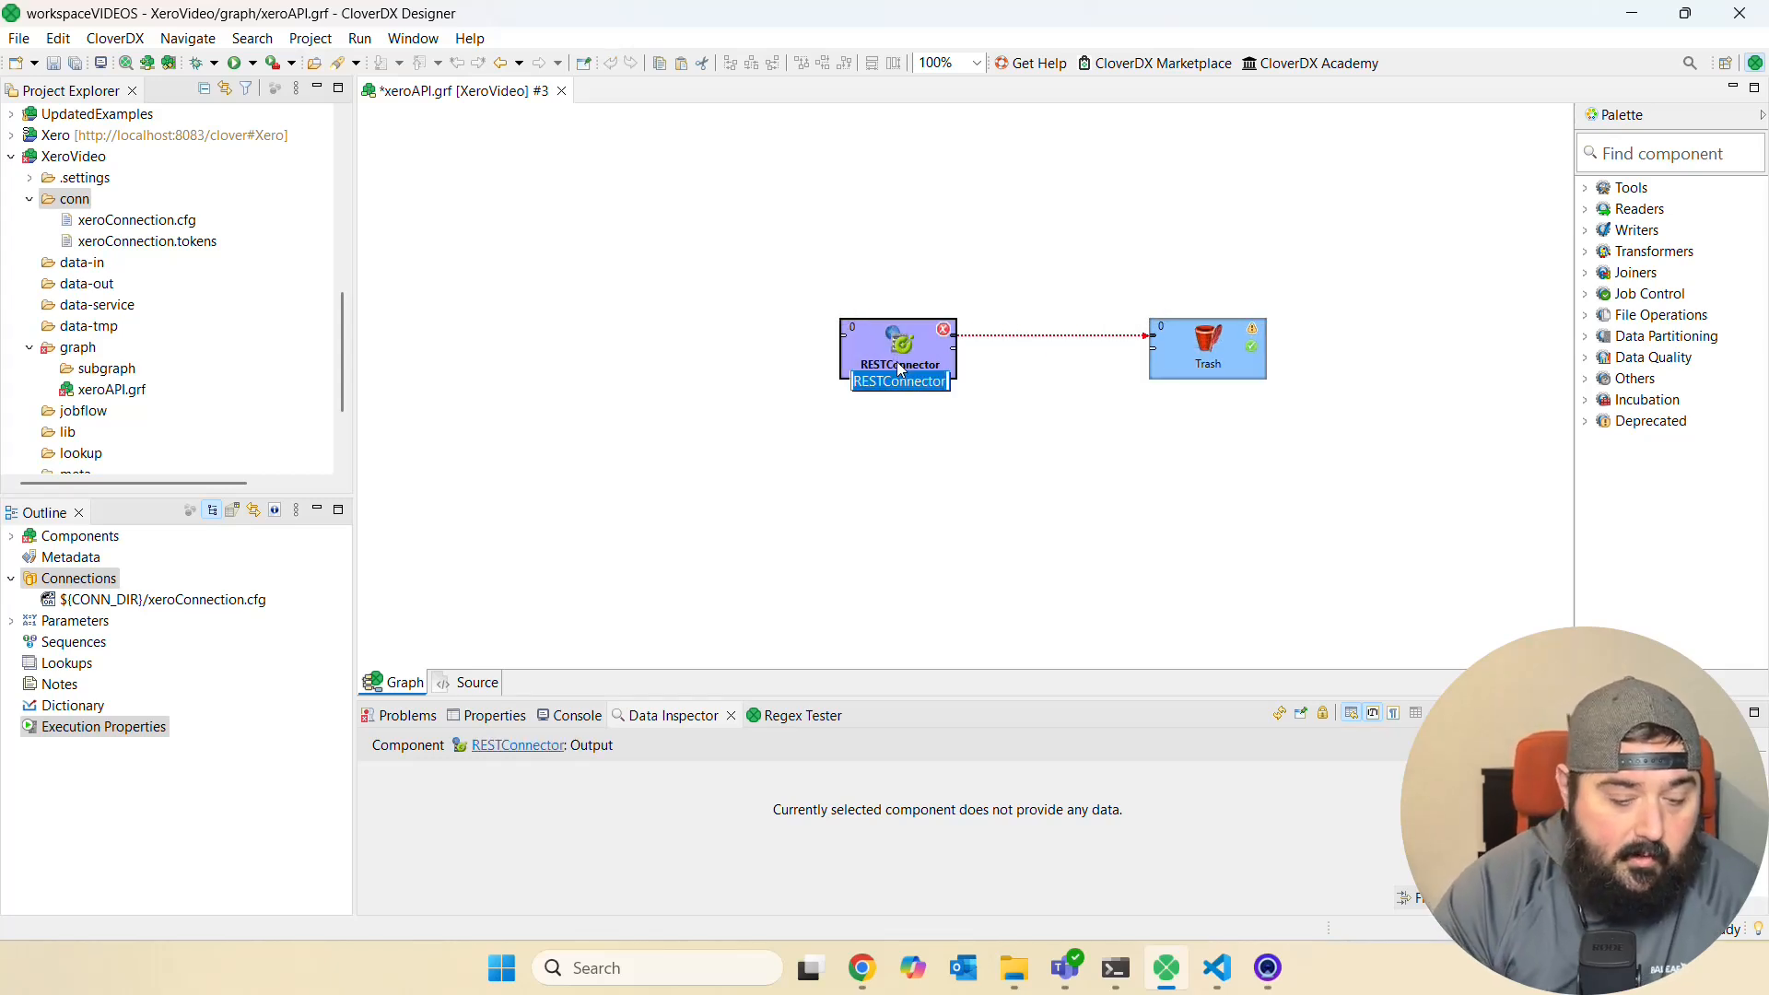
text(Accounts)
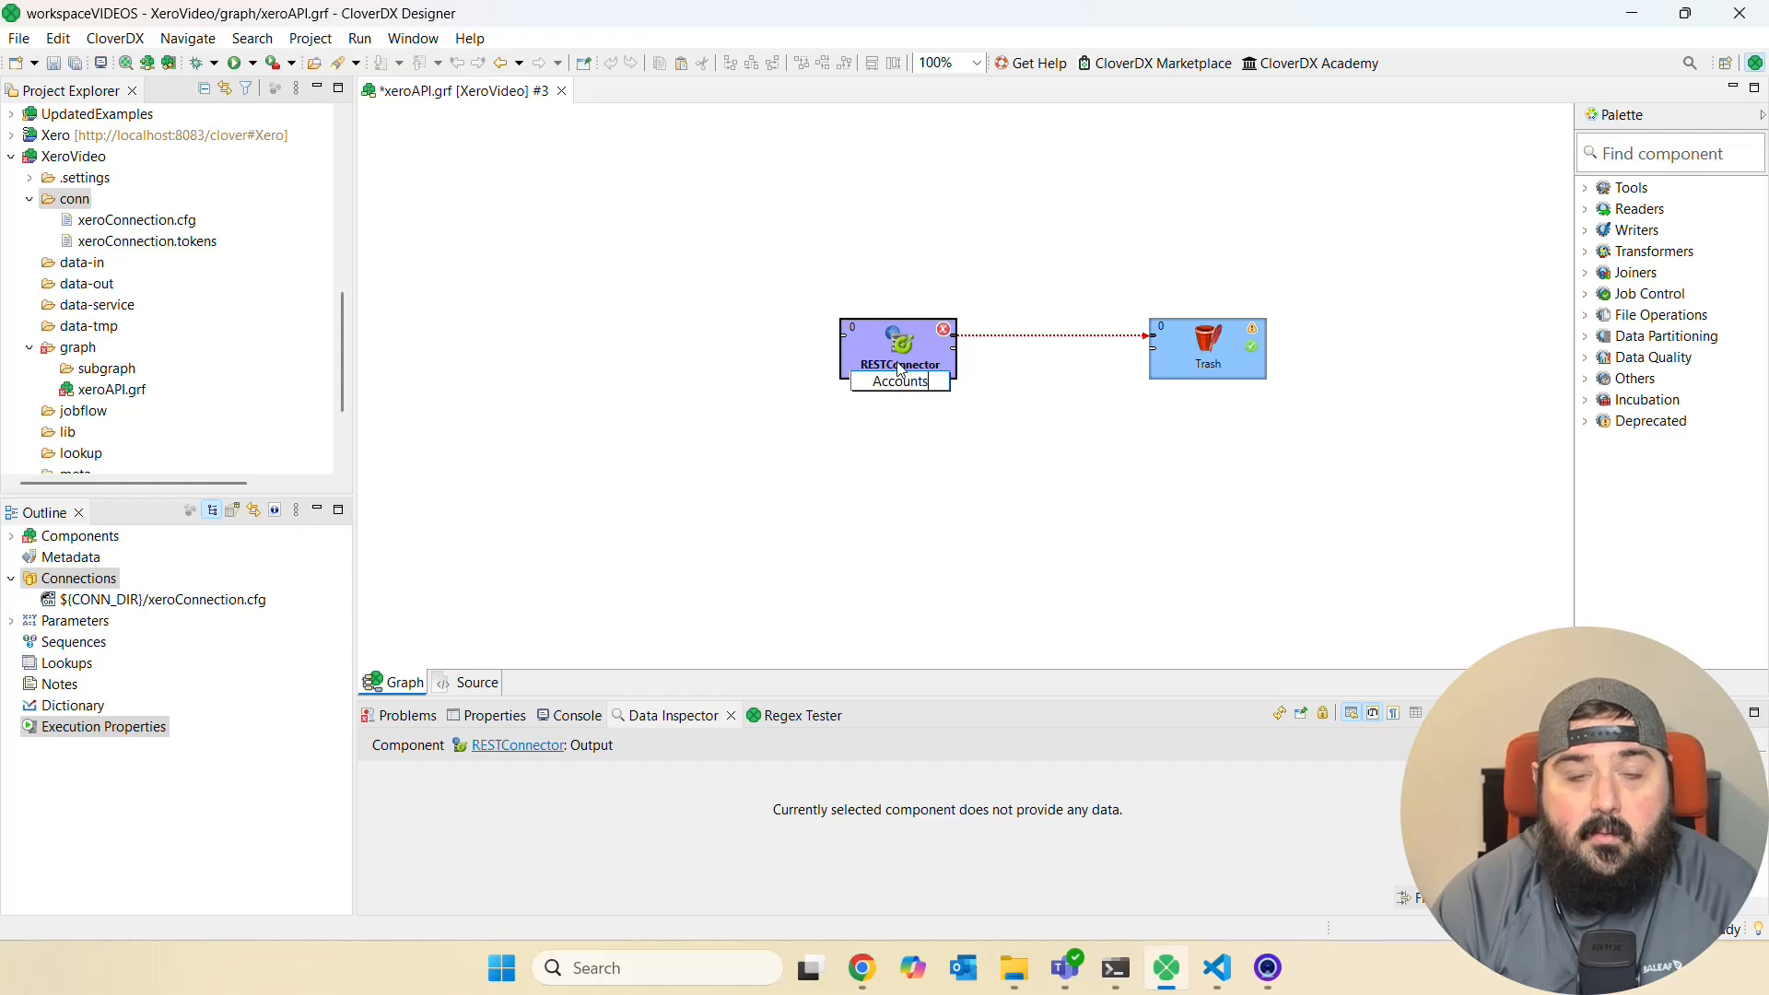
key(Return)
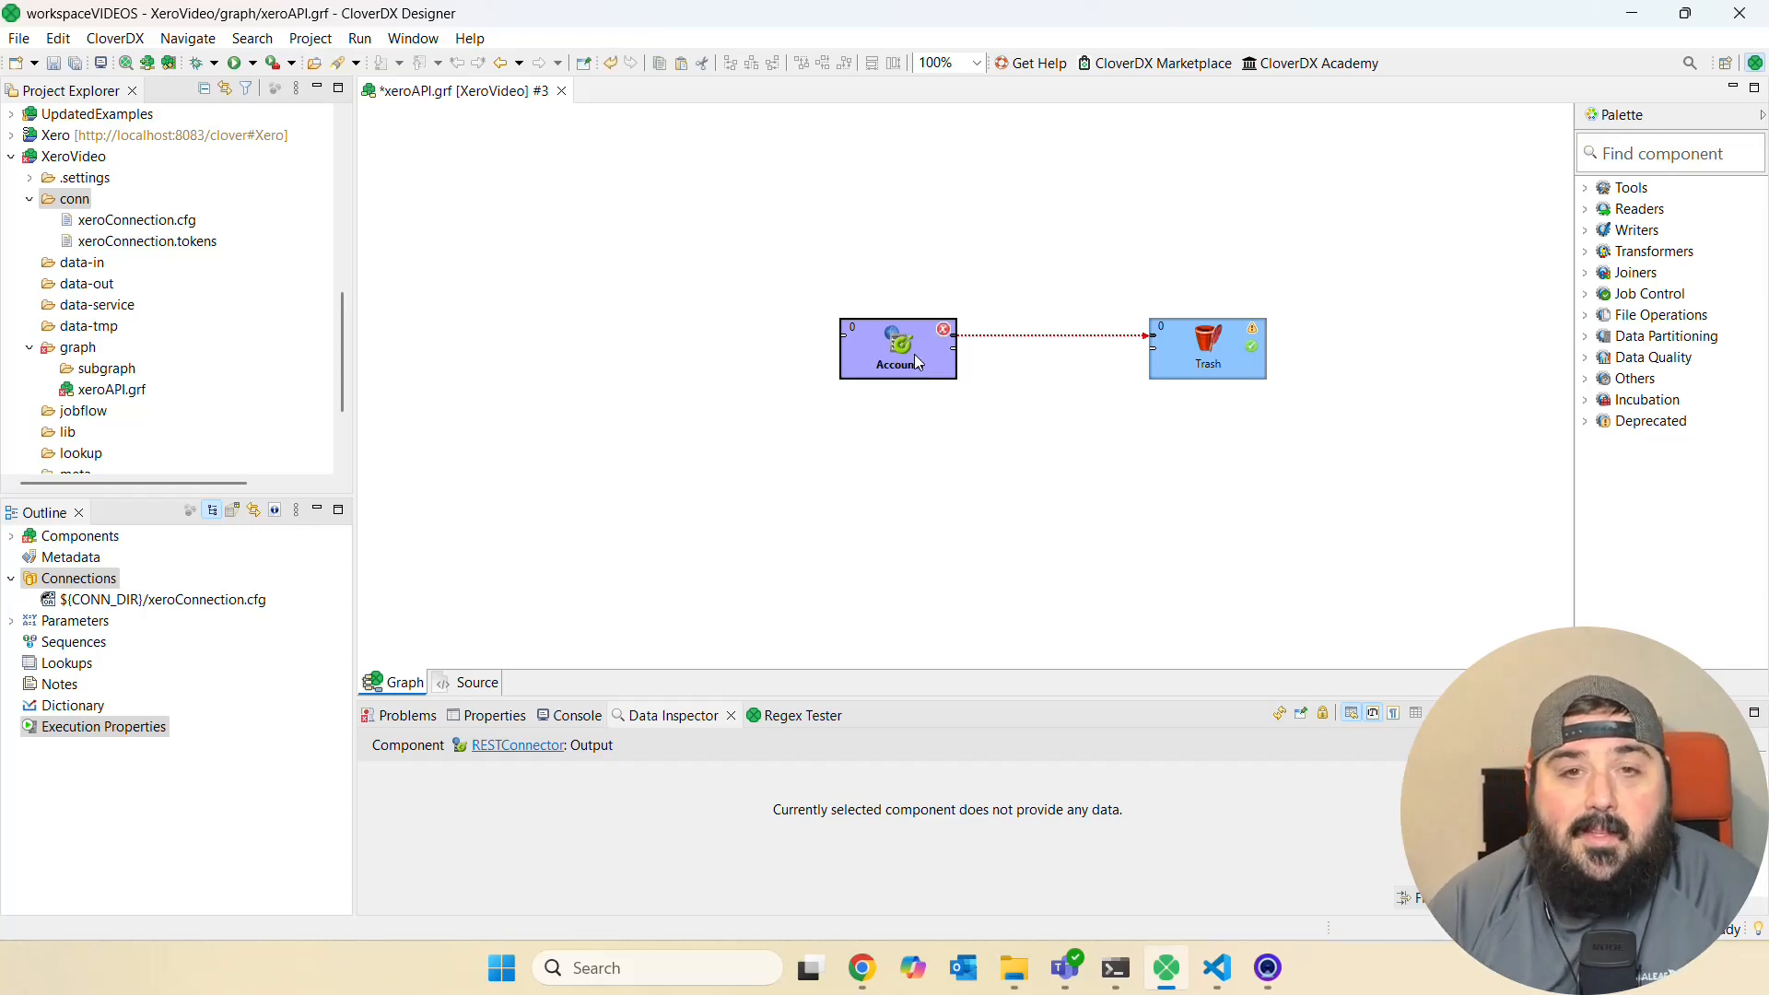
right_click(916, 361)
Open the Accounts RESTConnector's edit dialog from its context menu.
click(989, 371)
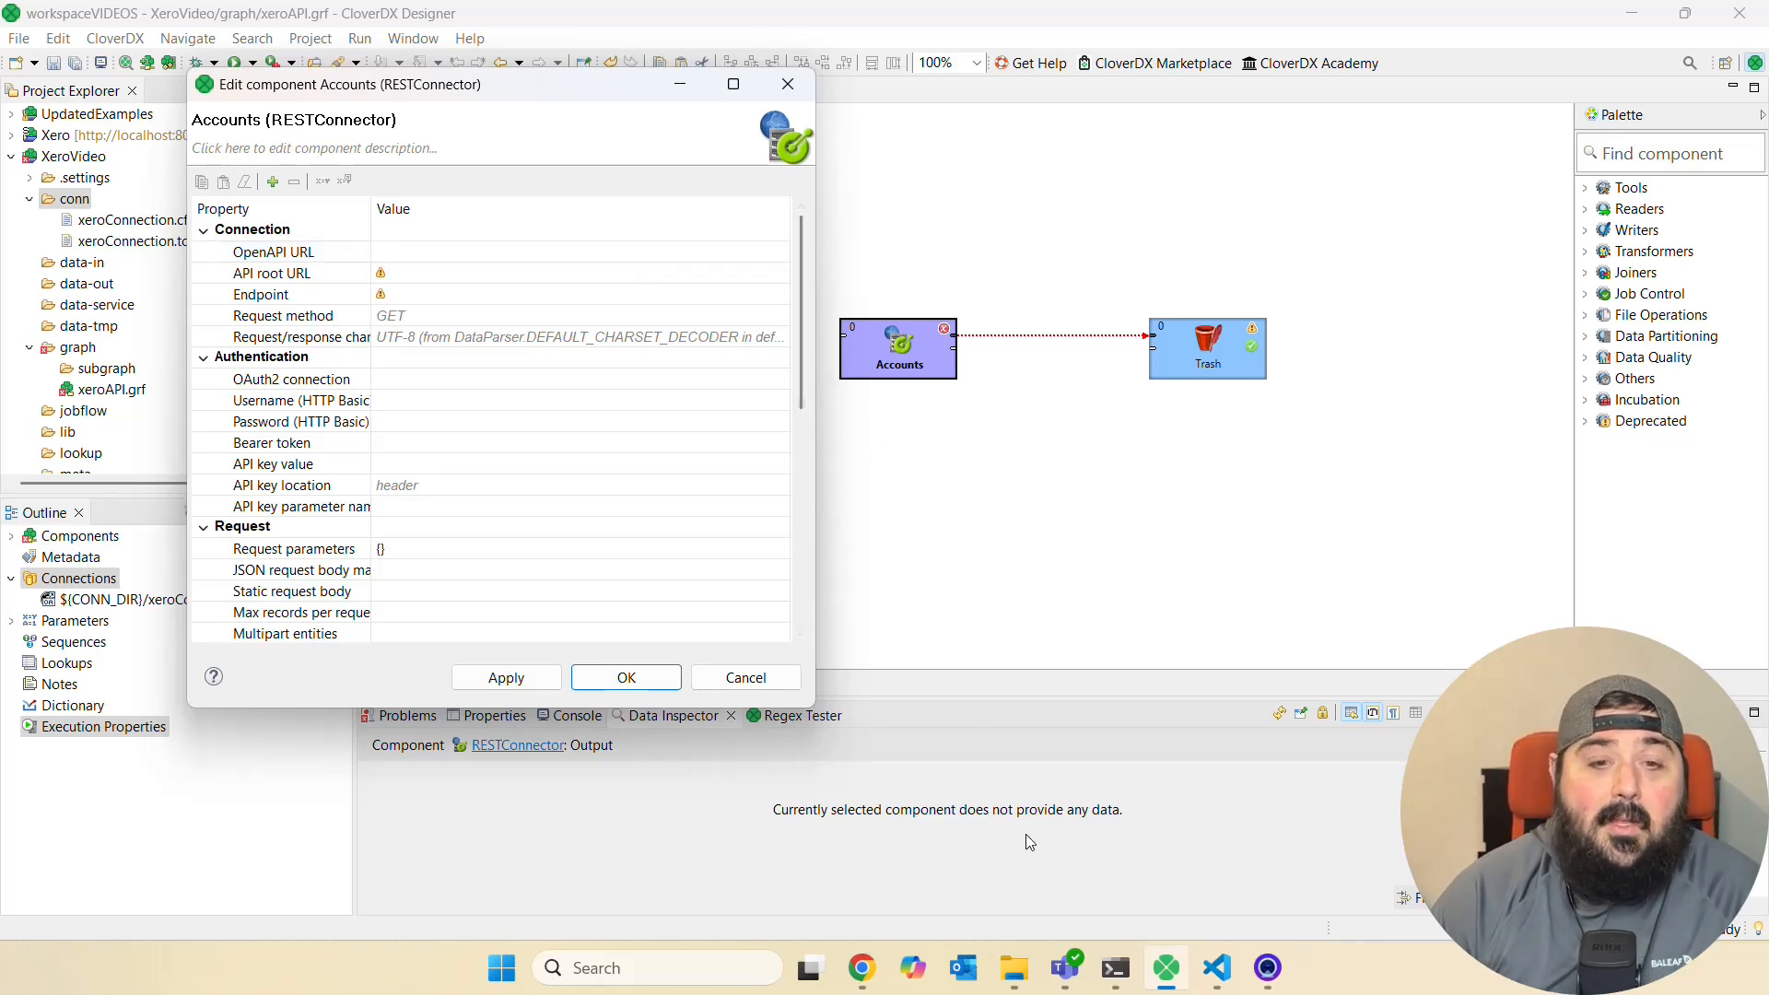
mouse_move(857, 965)
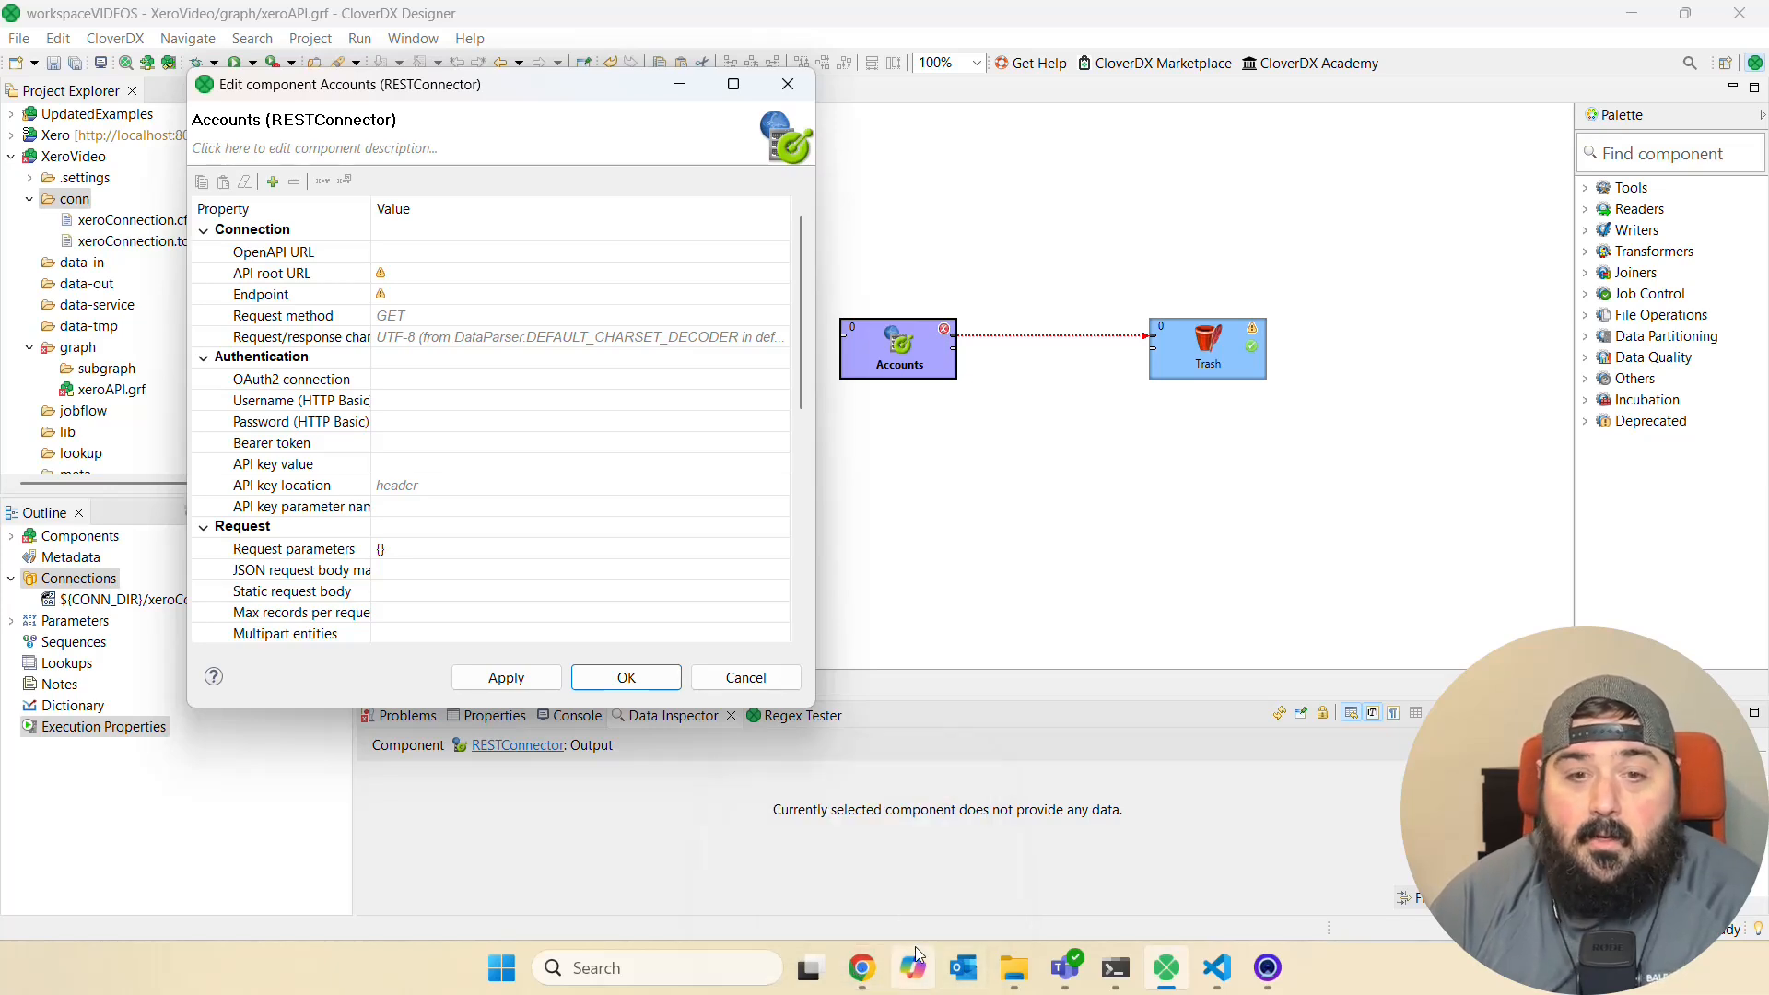
Paste the xero_accounting.yaml address from Chrome into the OpenAPI URL property.
click(862, 968)
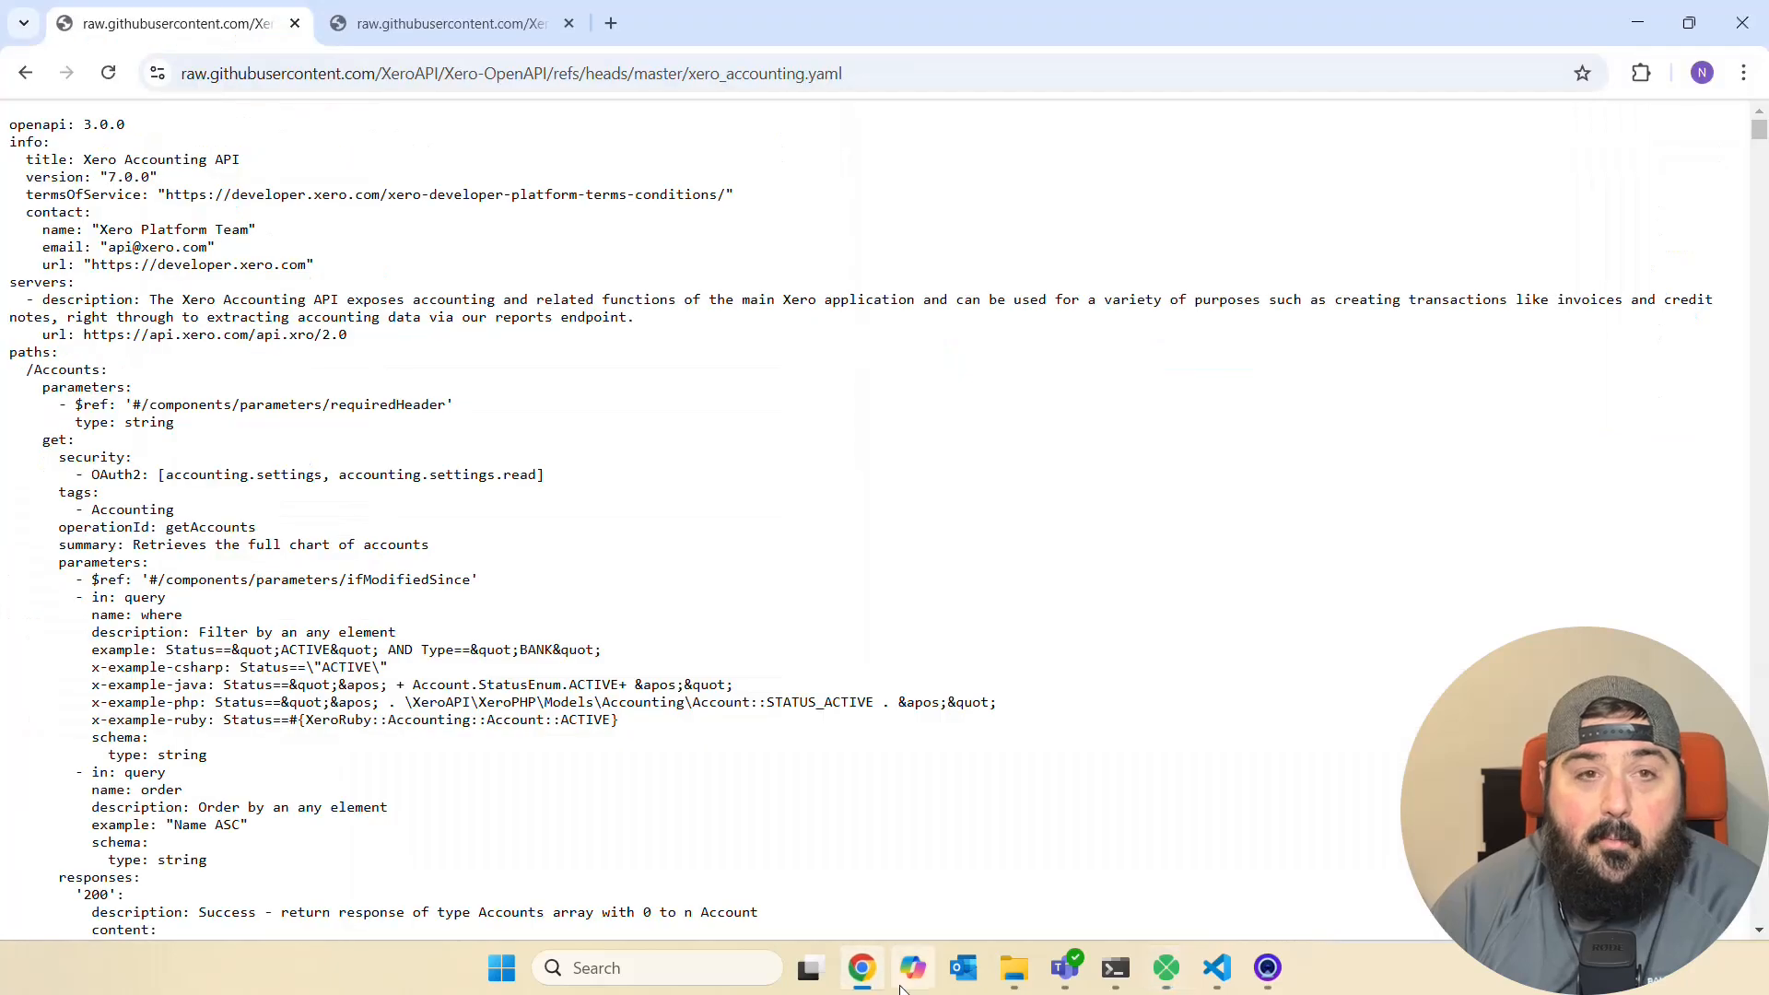
drag(888, 74, 140, 89)
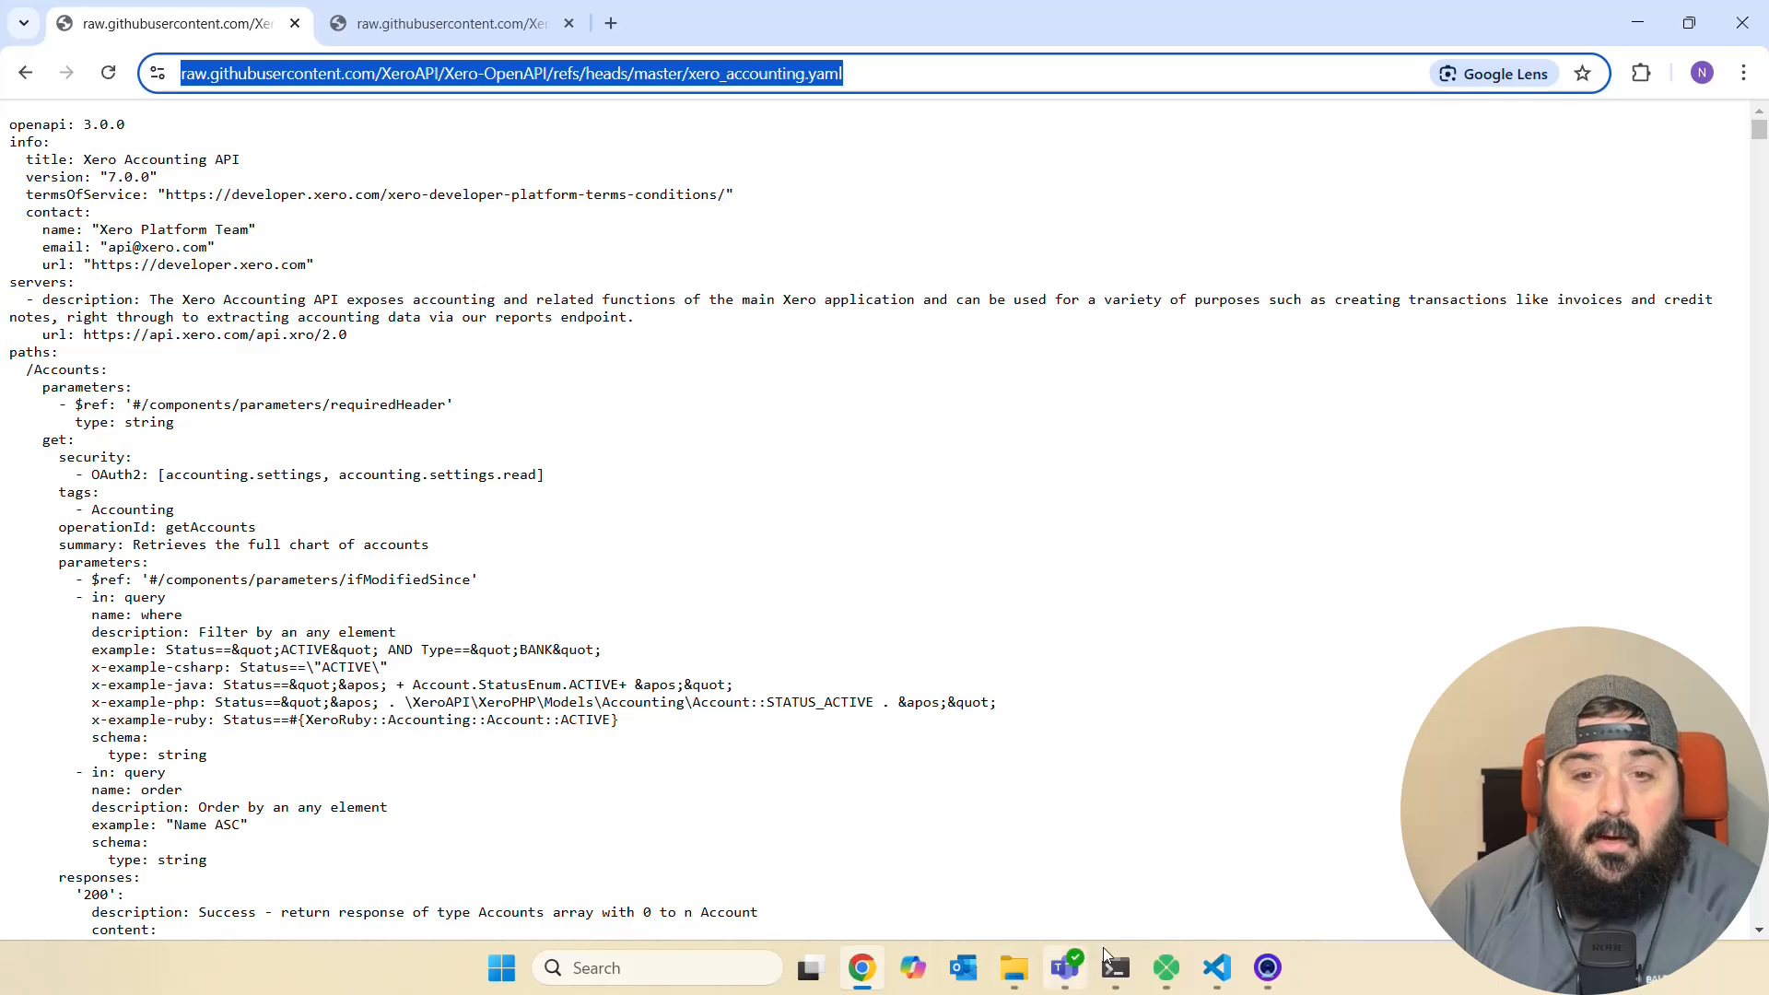
click(1166, 967)
click(426, 253)
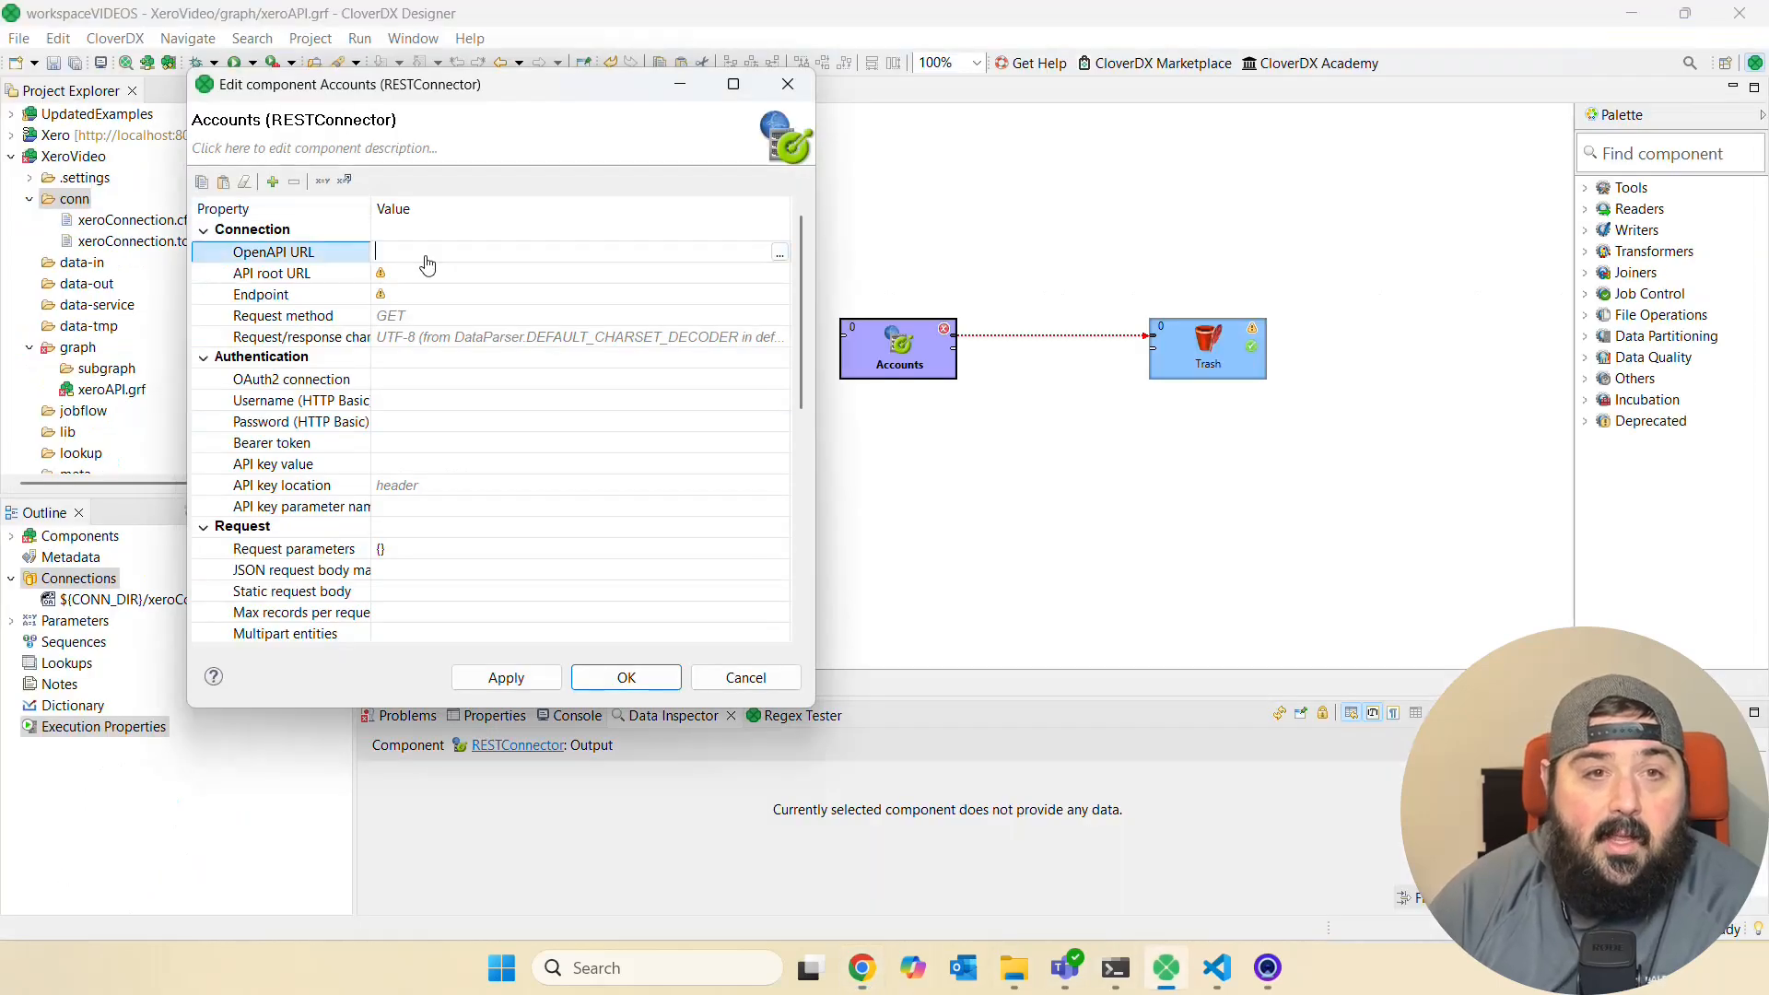
key(ctrl+v)
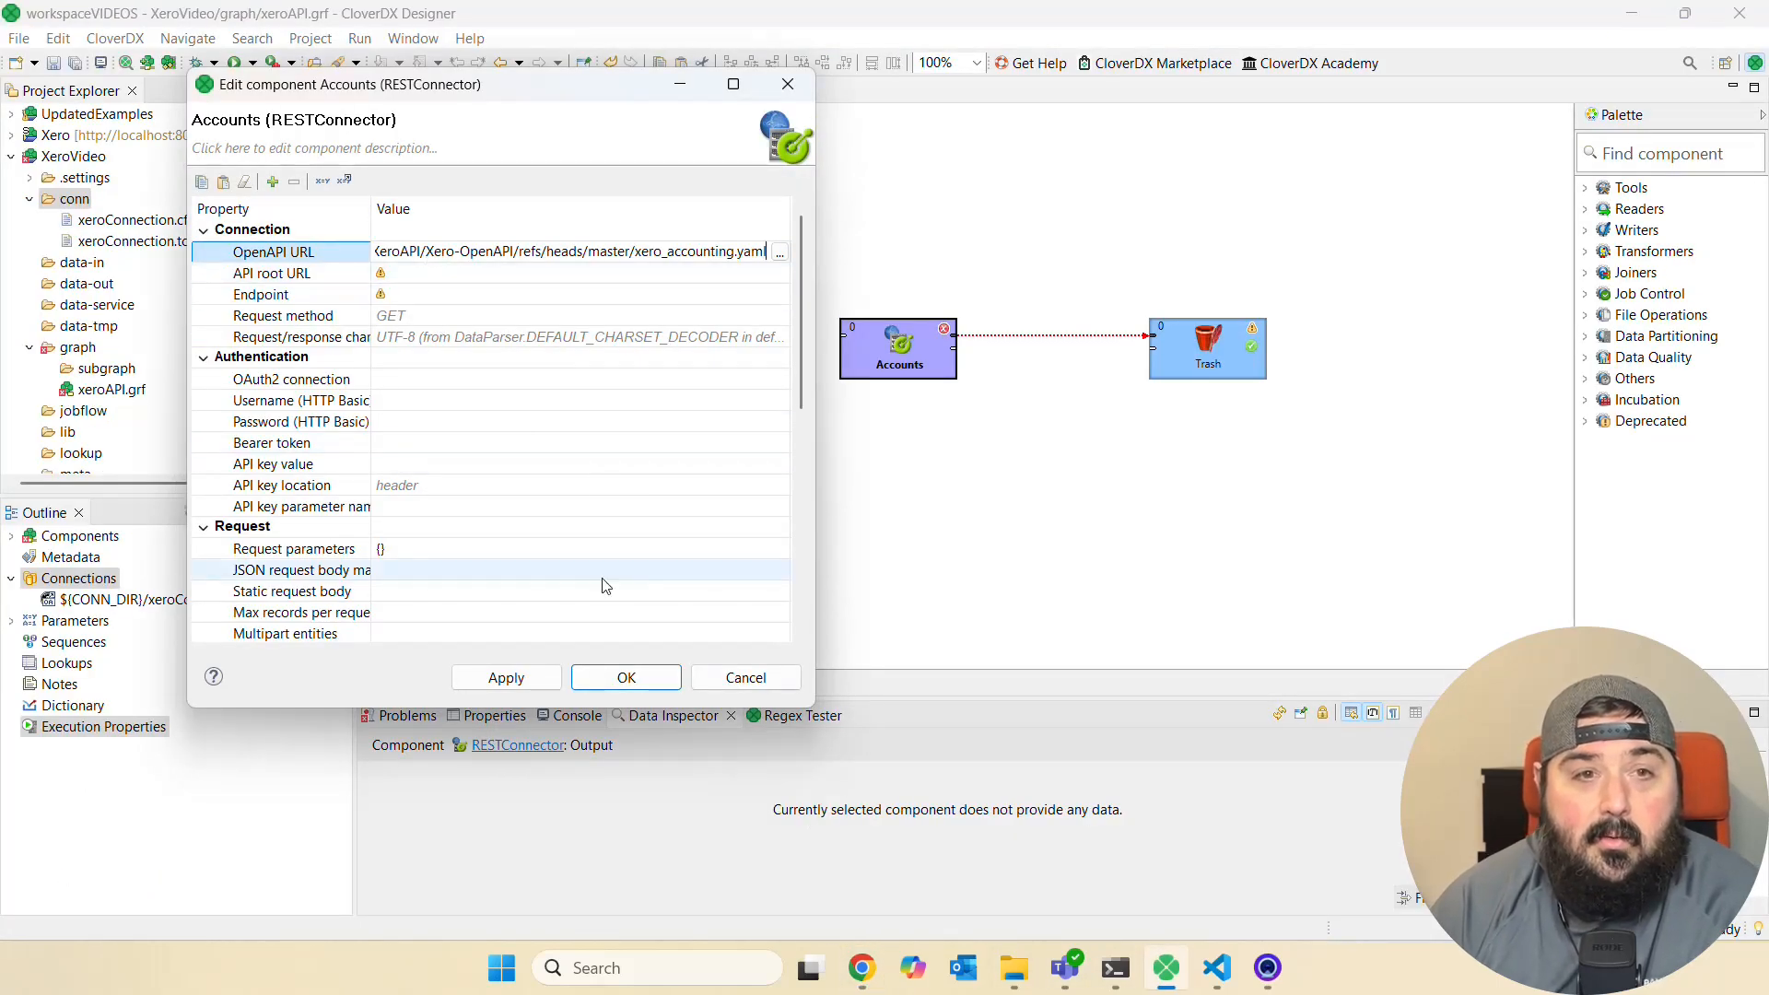
click(495, 273)
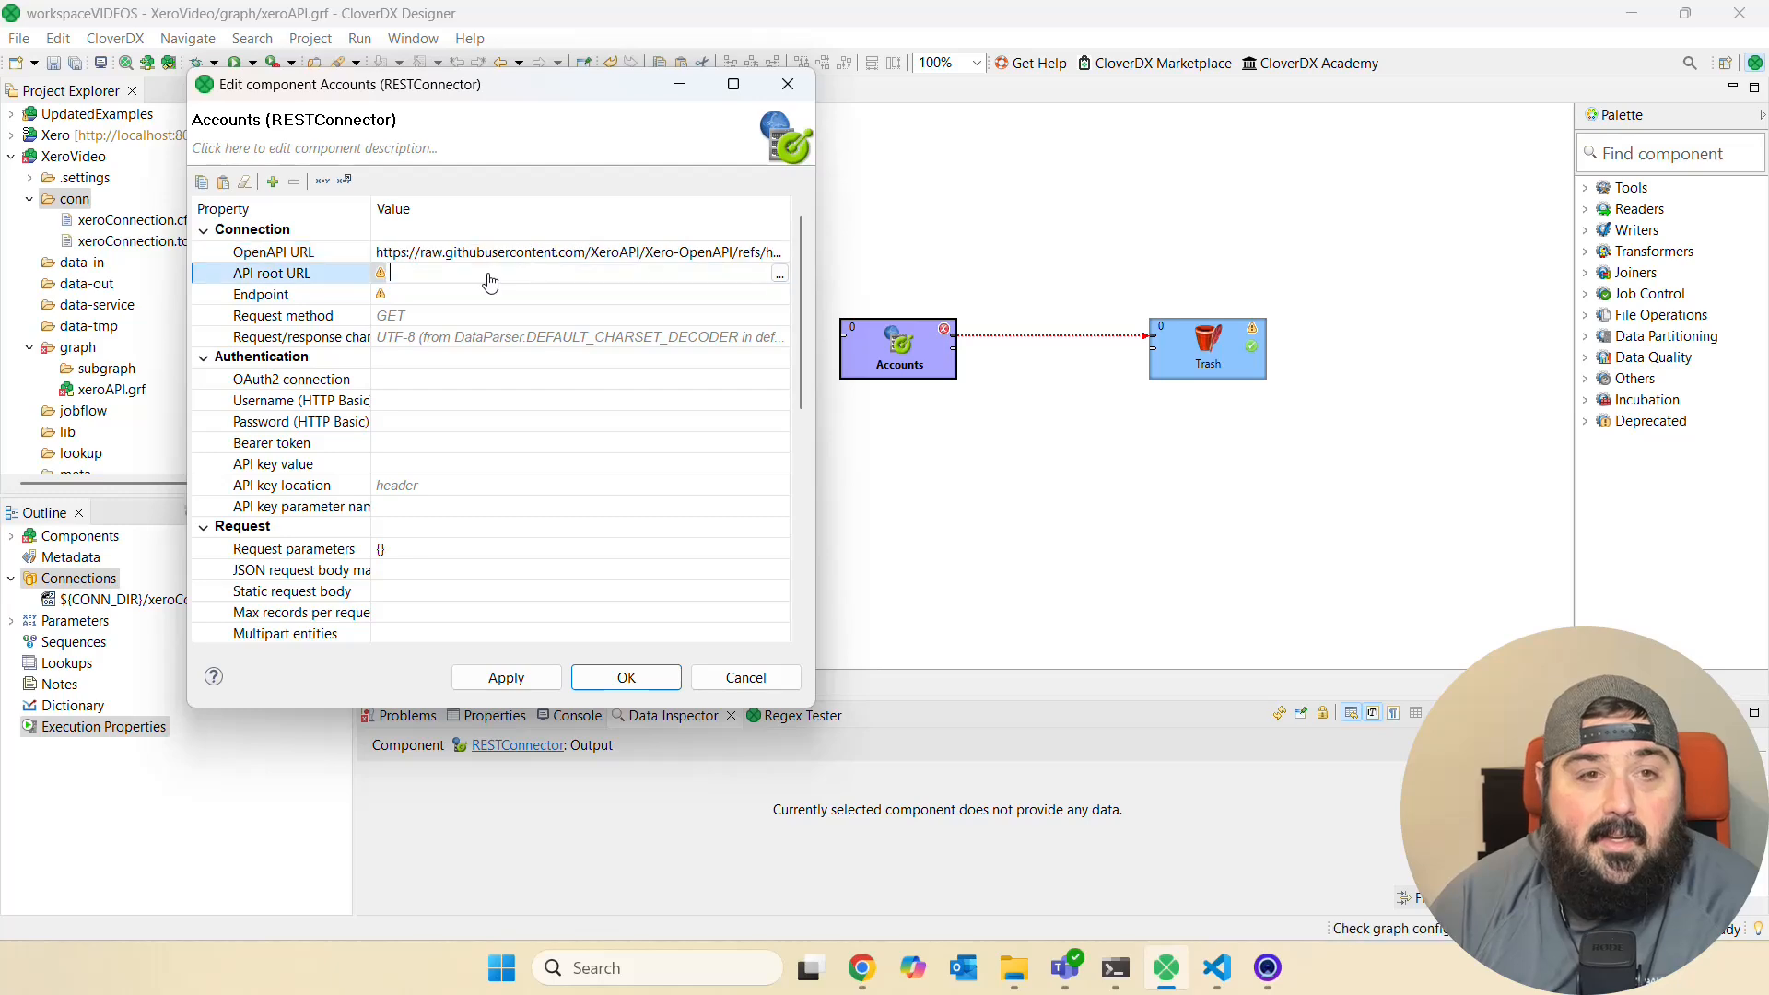
click(861, 967)
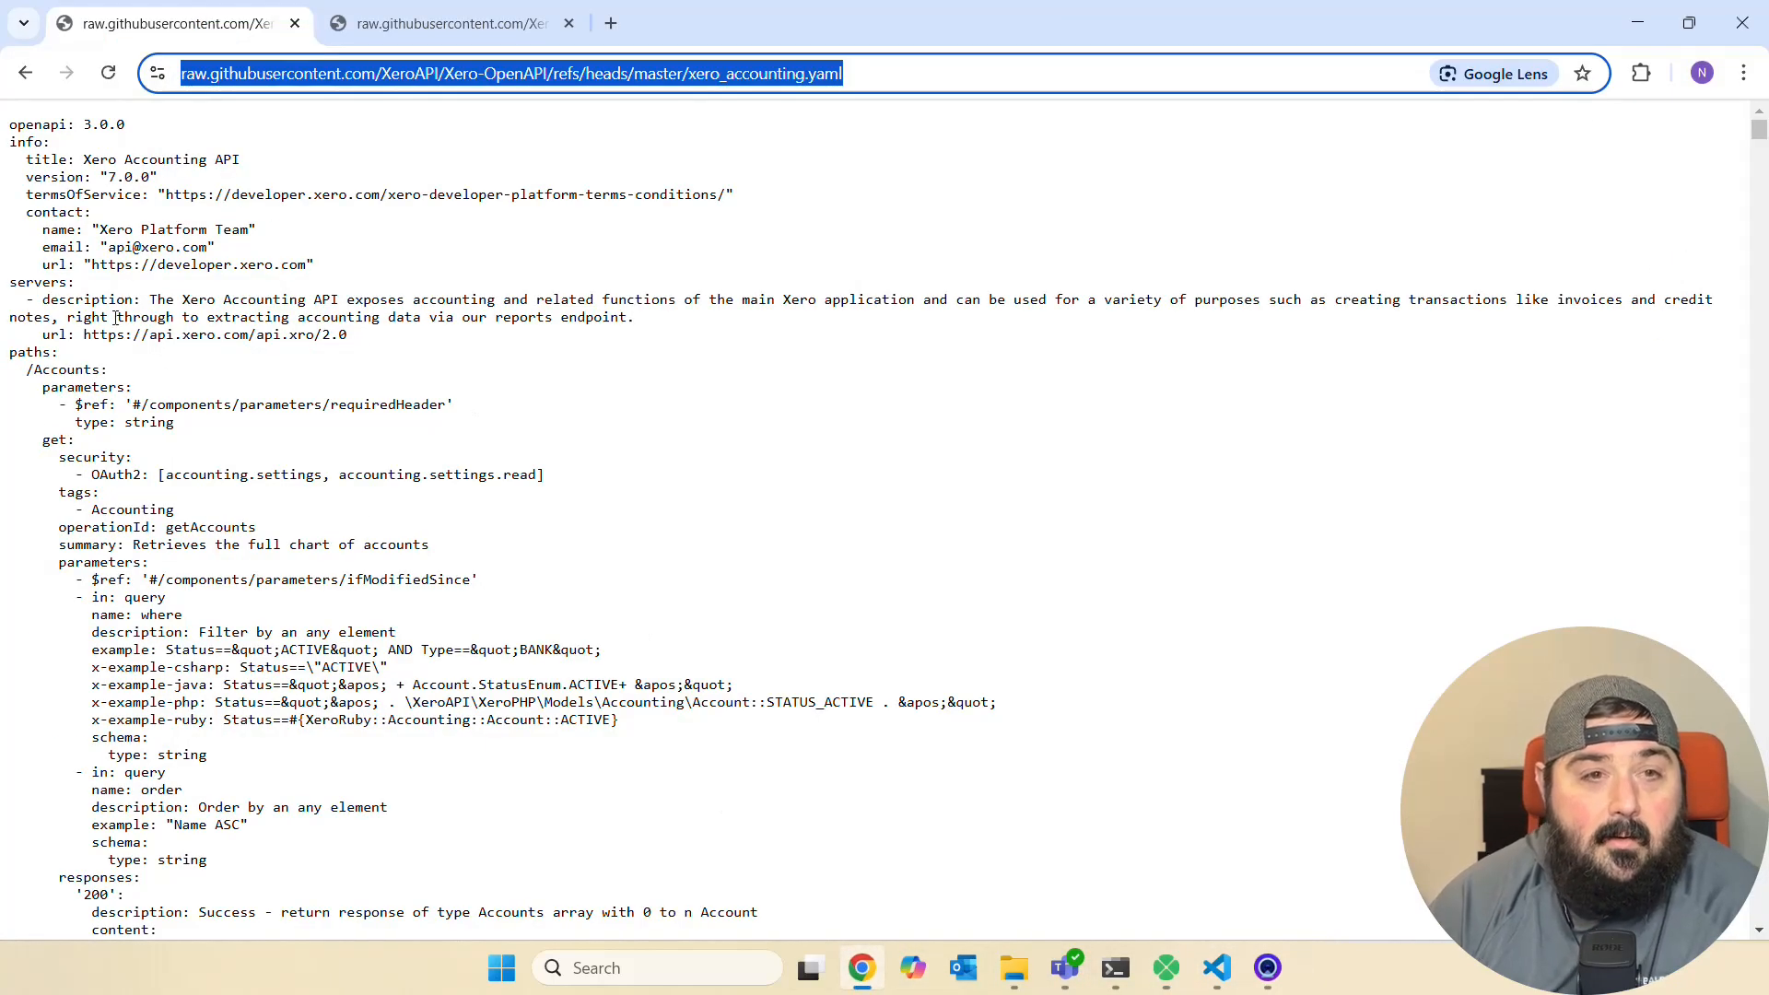
drag(84, 334, 350, 347)
key(ctrl+c)
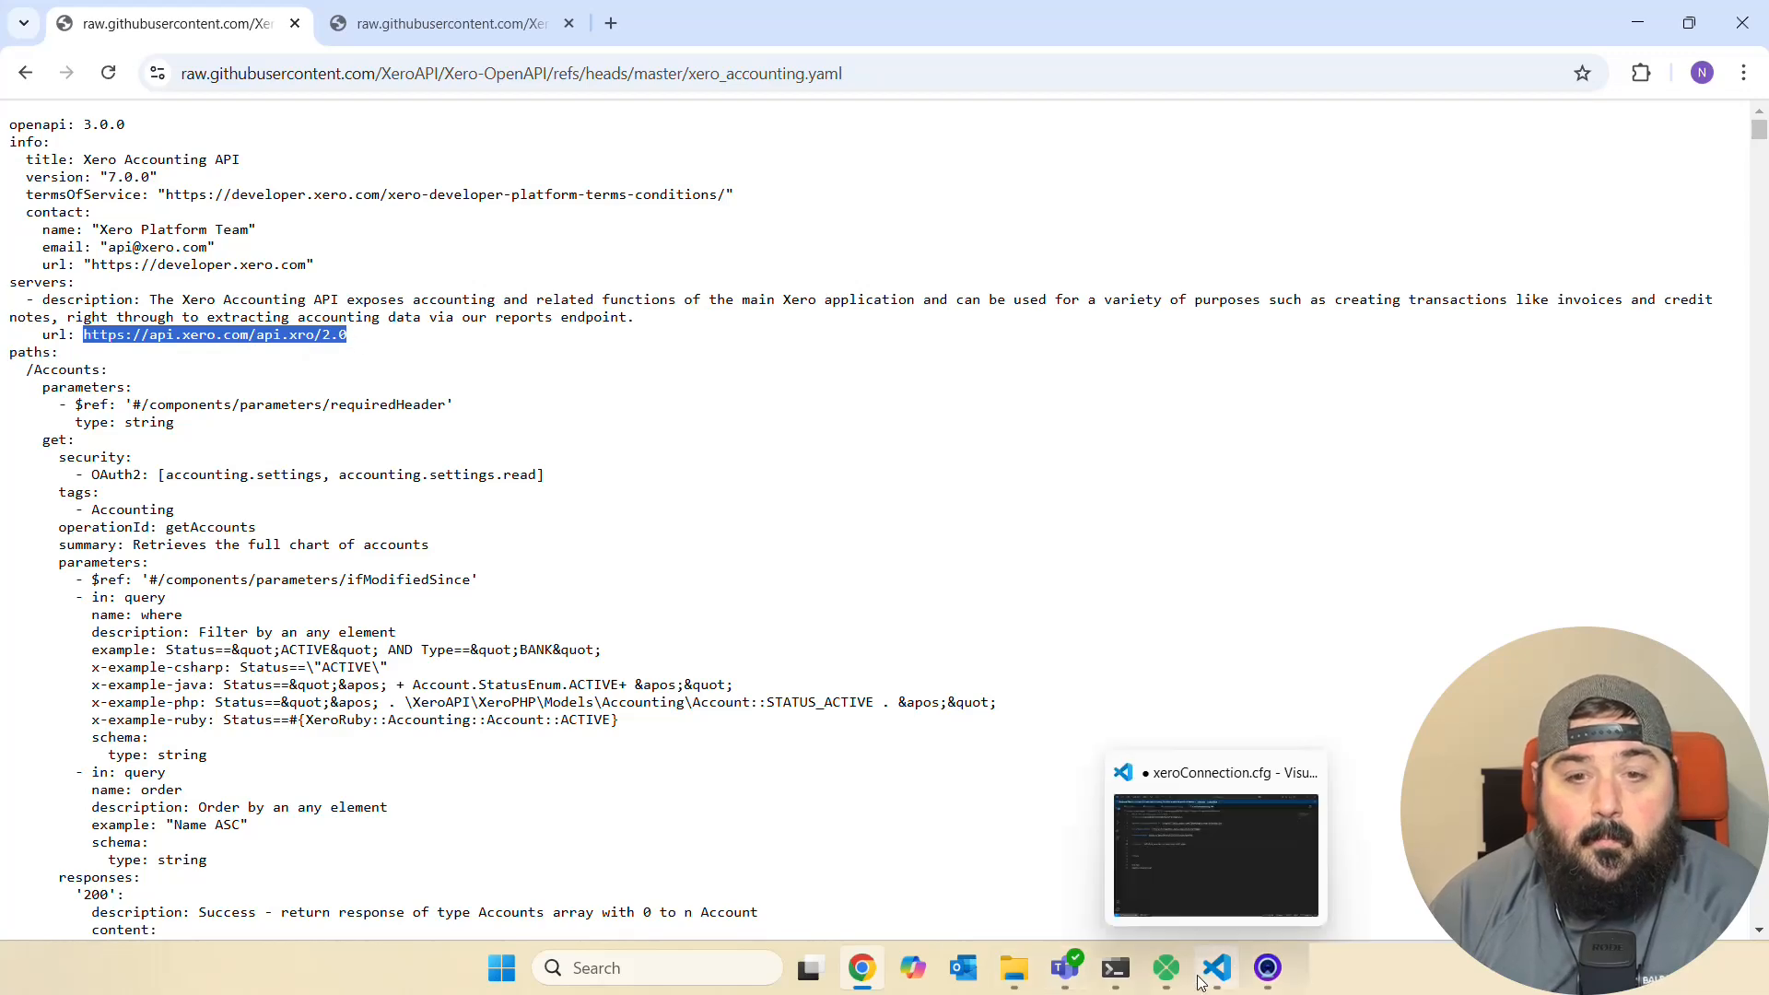
click(1167, 969)
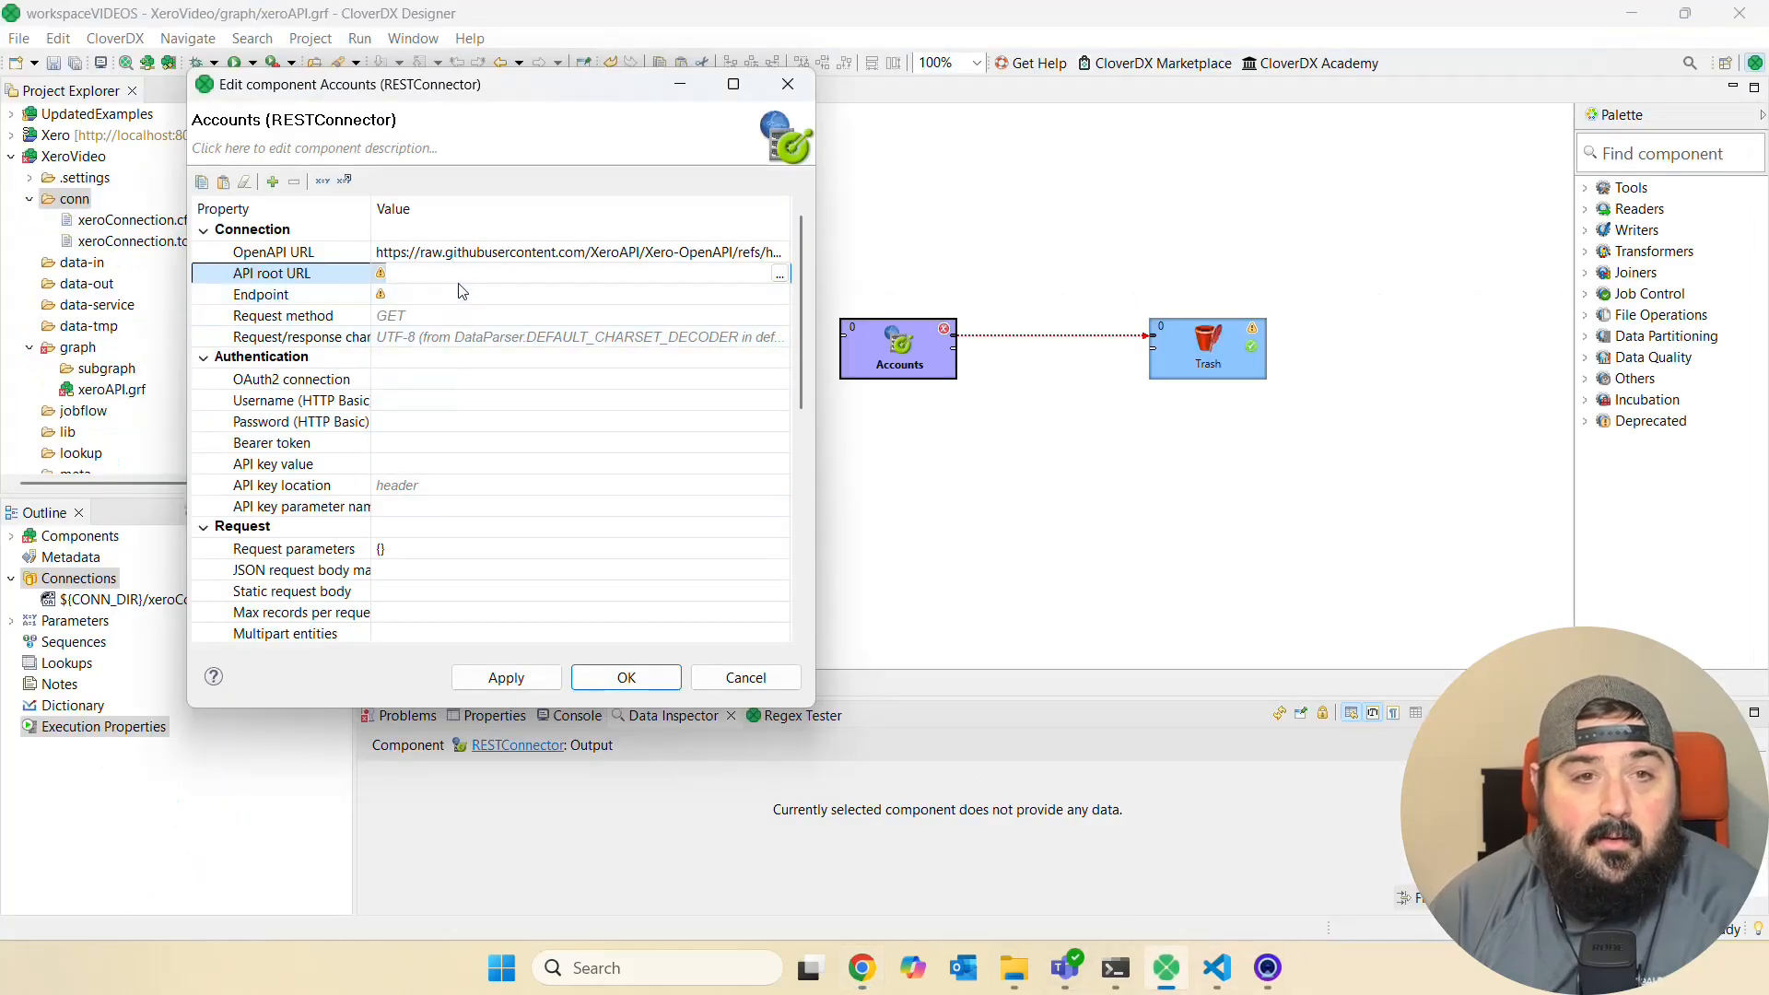
key(ctrl+v)
click(592, 295)
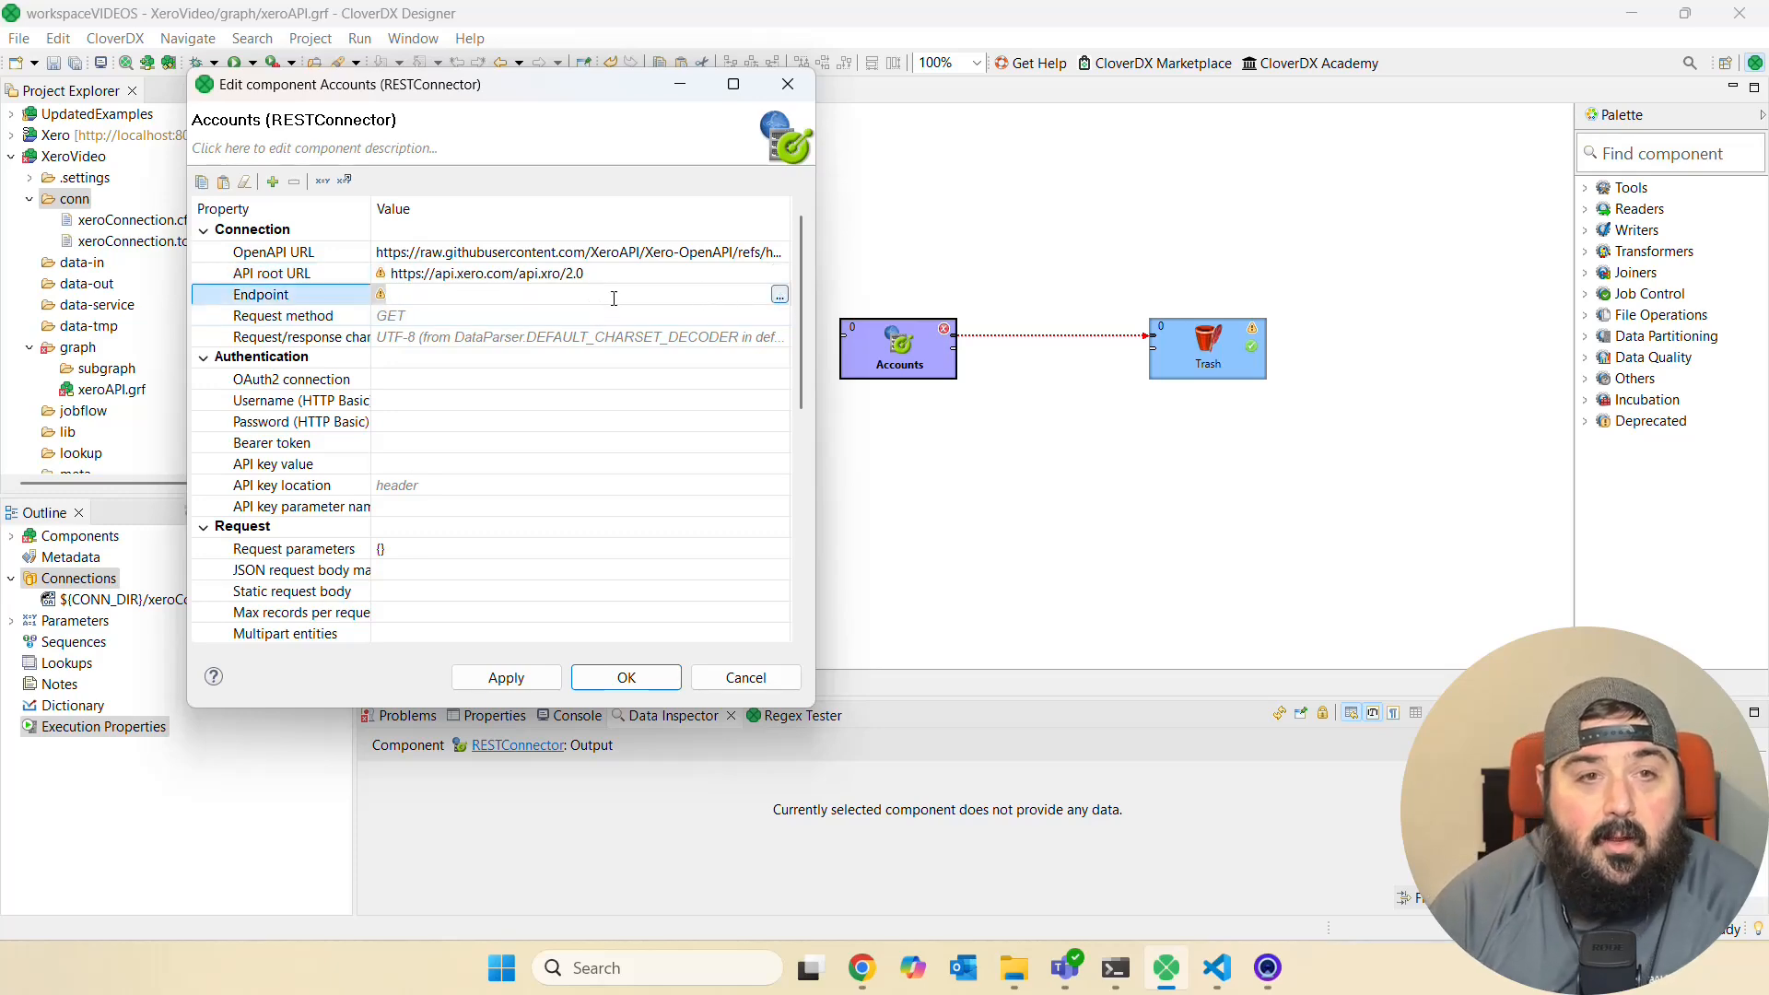
click(780, 296)
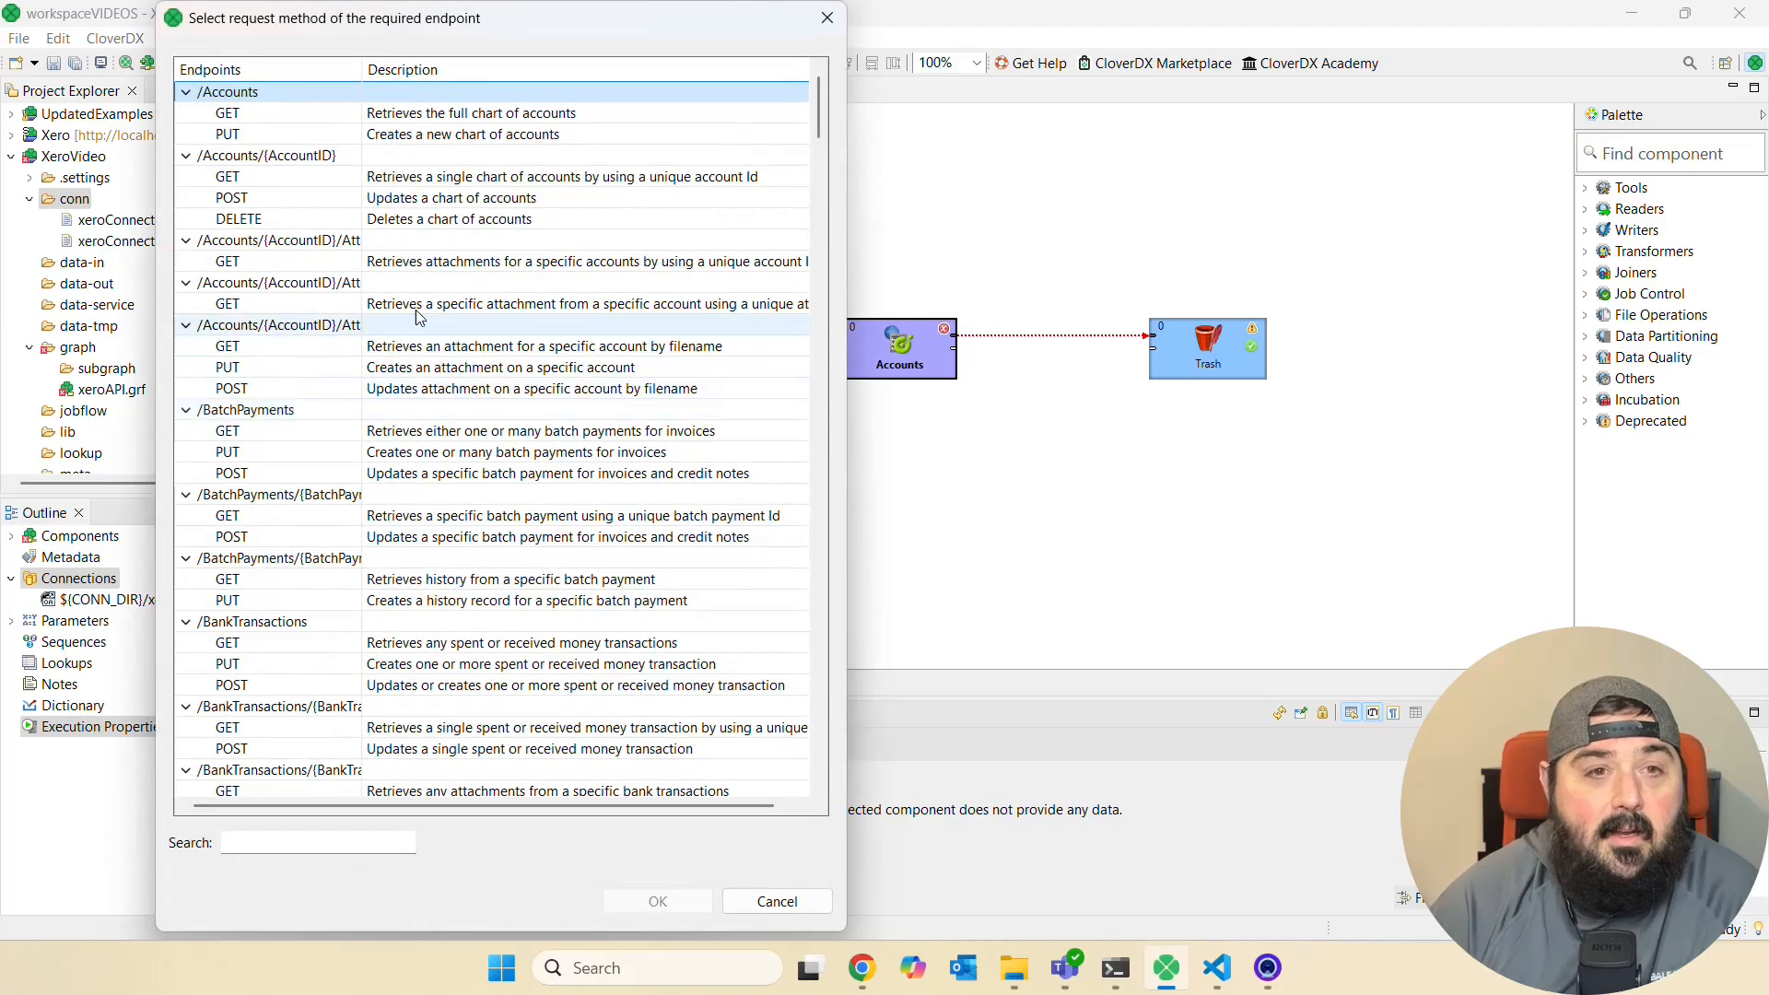
scroll(405, 304, down, 20)
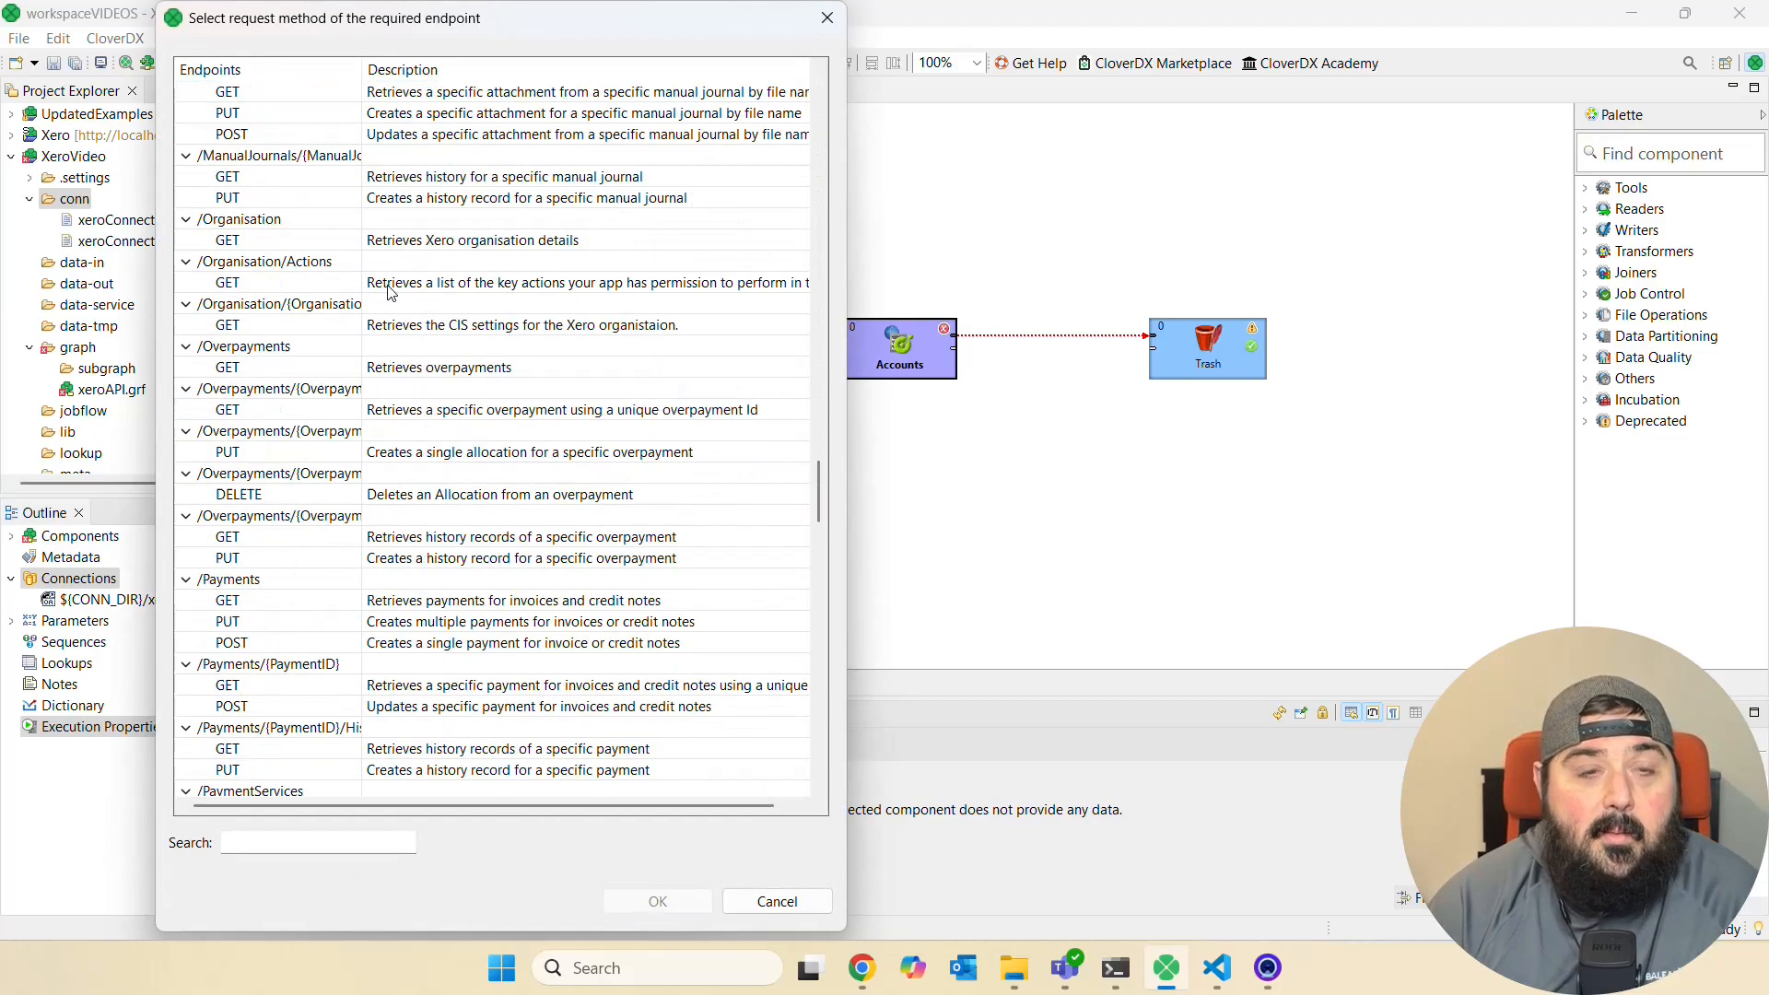
scroll(390, 293, up, 20)
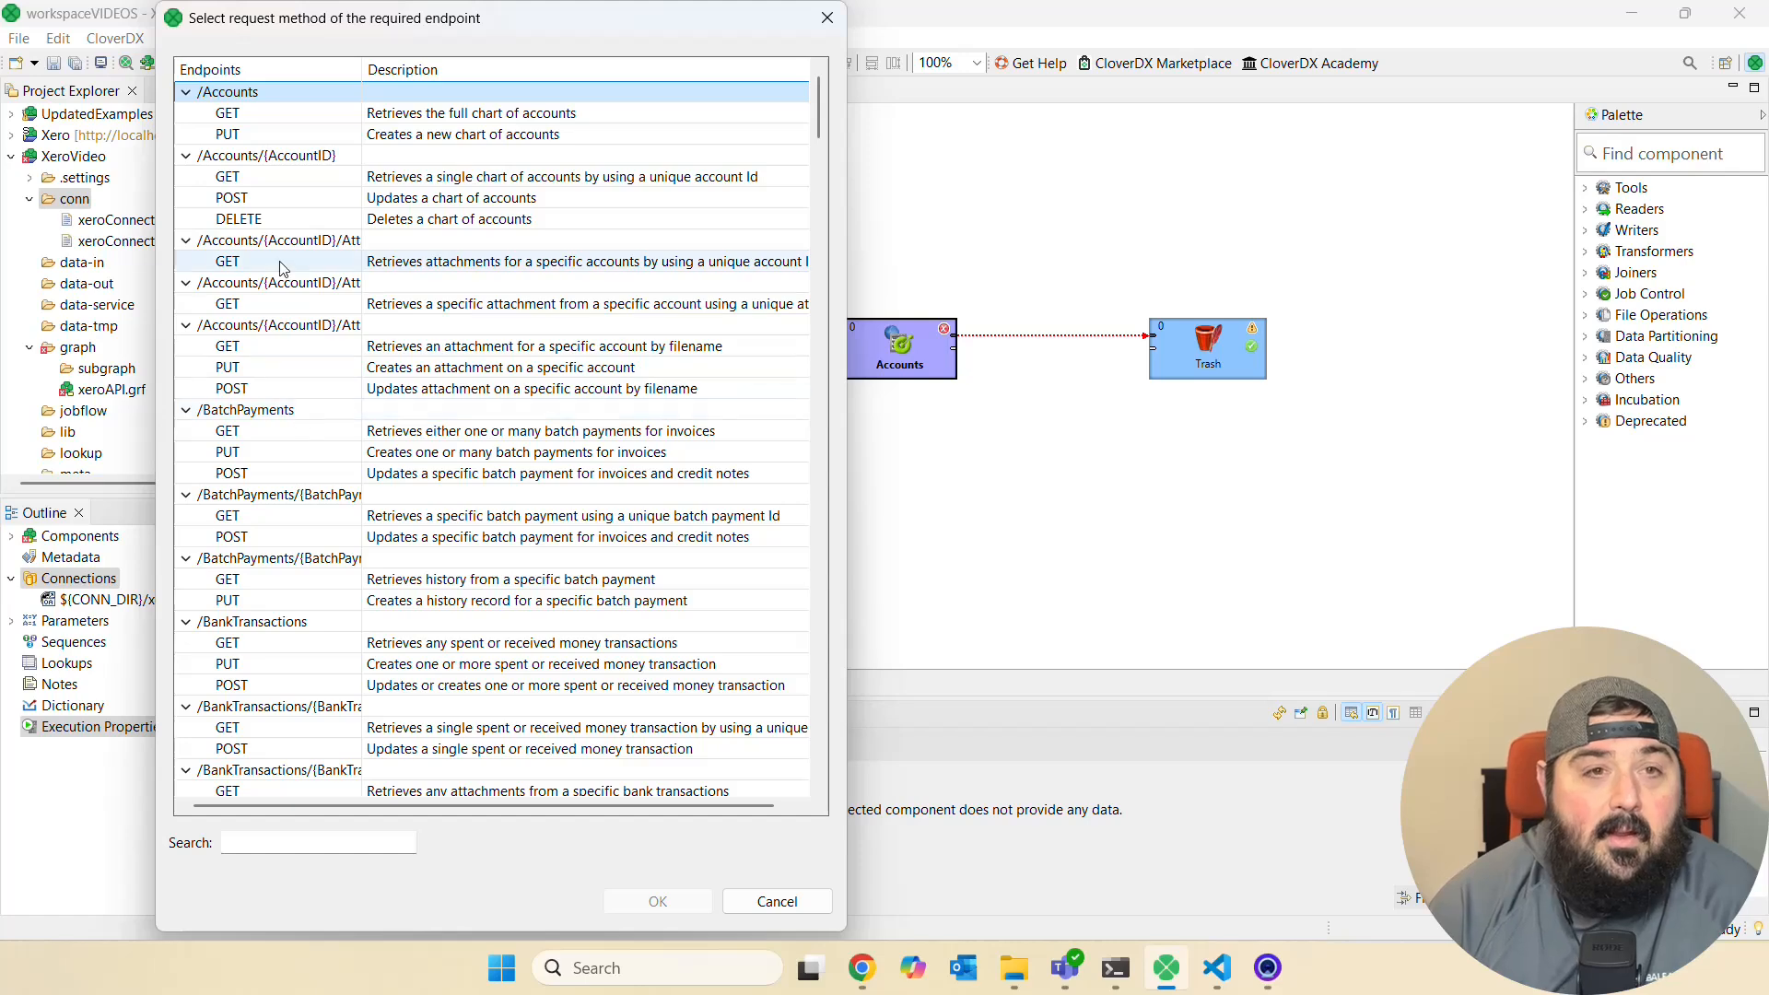
double_click(227, 114)
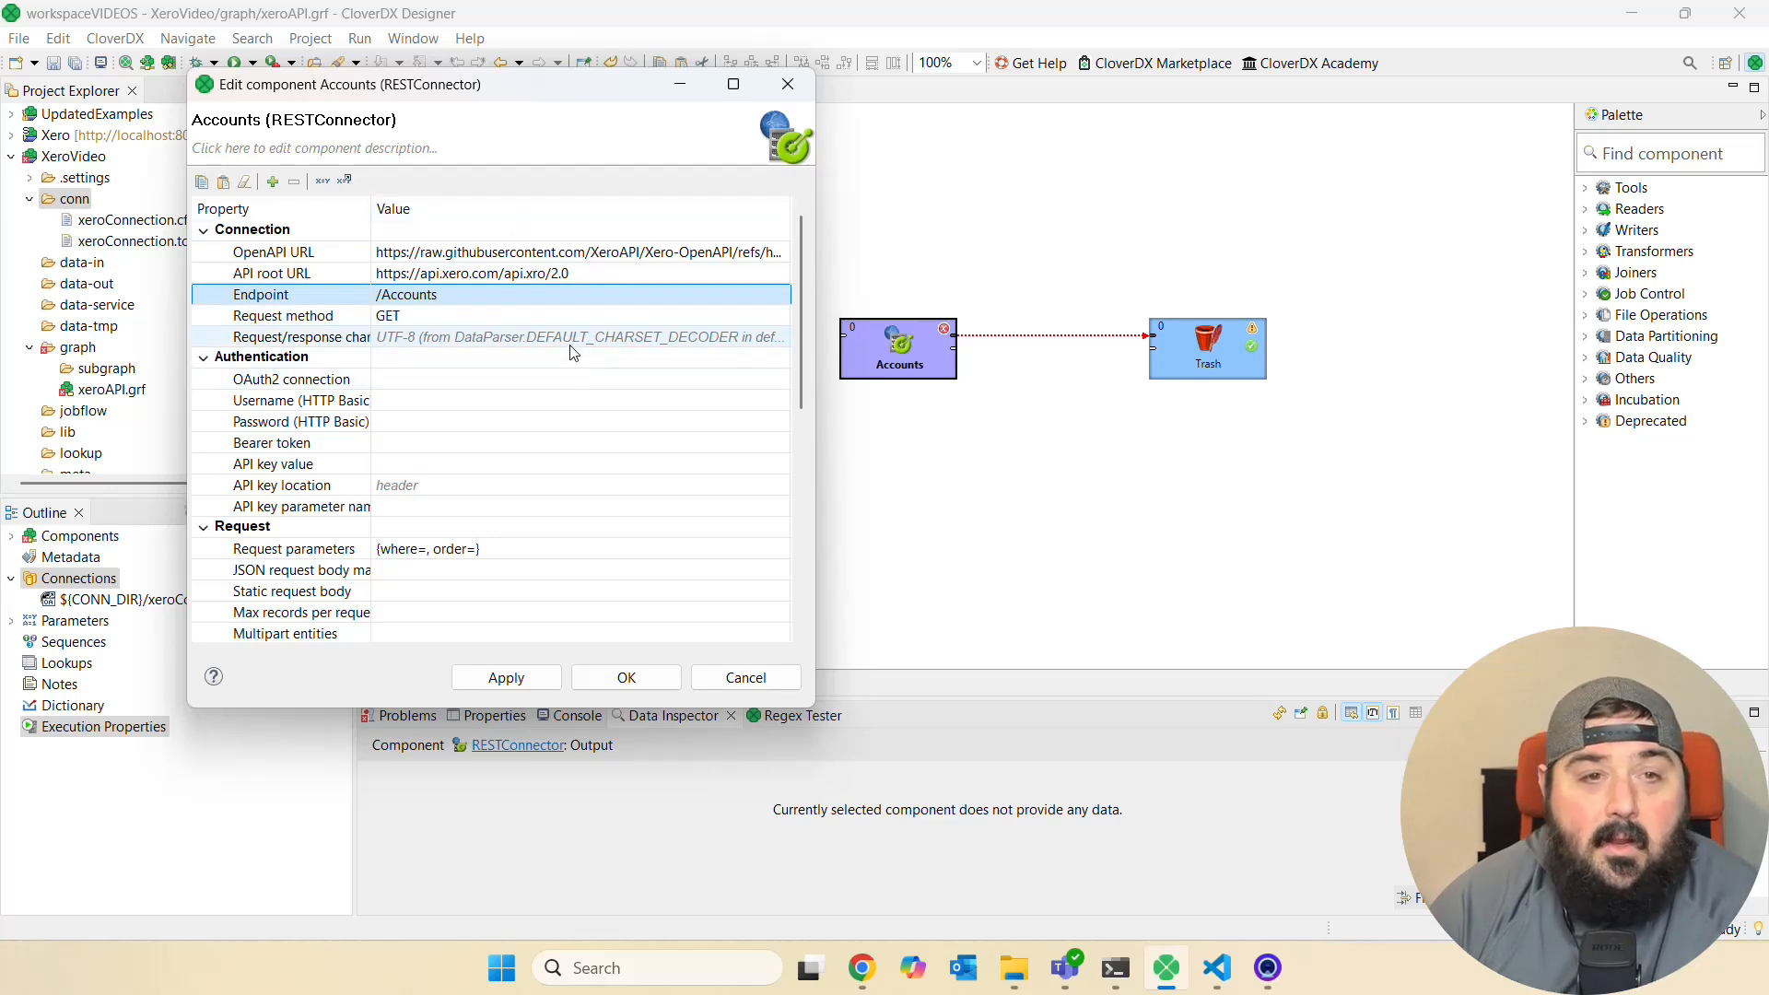
Choose ${CONN_DIR}/xeroConnection.cfg as the Accounts OAuth2 connection and review the properties below.
click(724, 387)
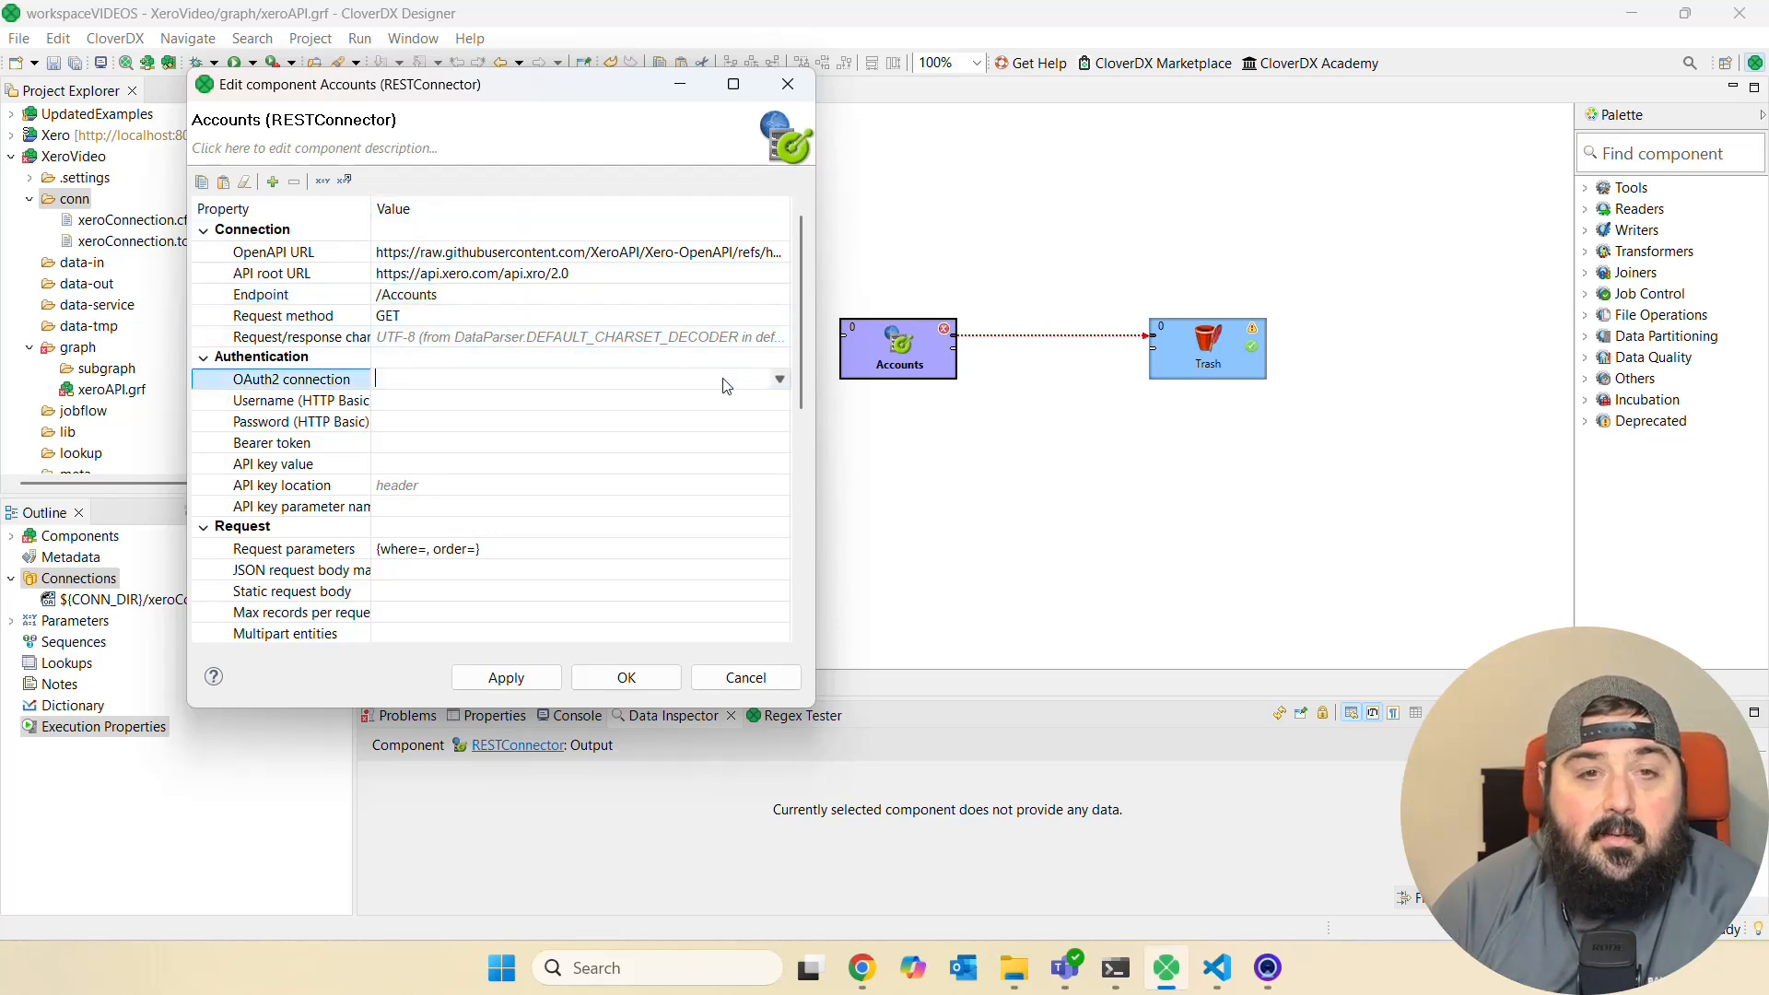
click(780, 379)
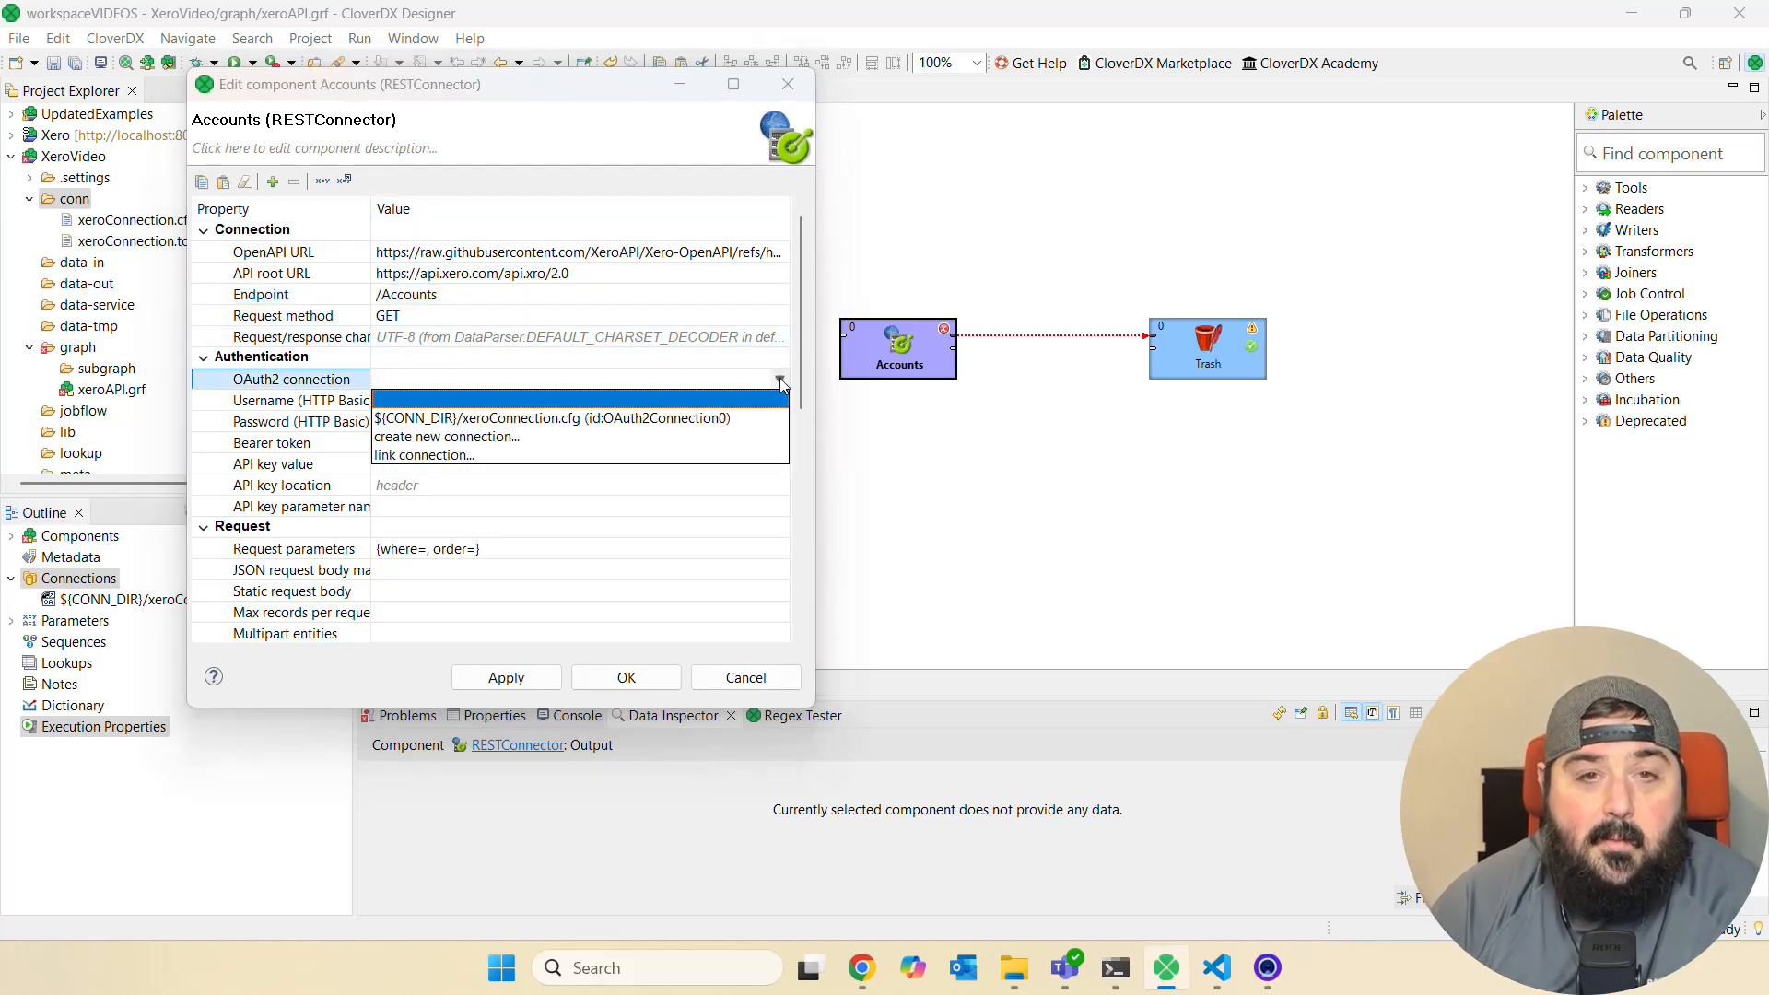
click(584, 419)
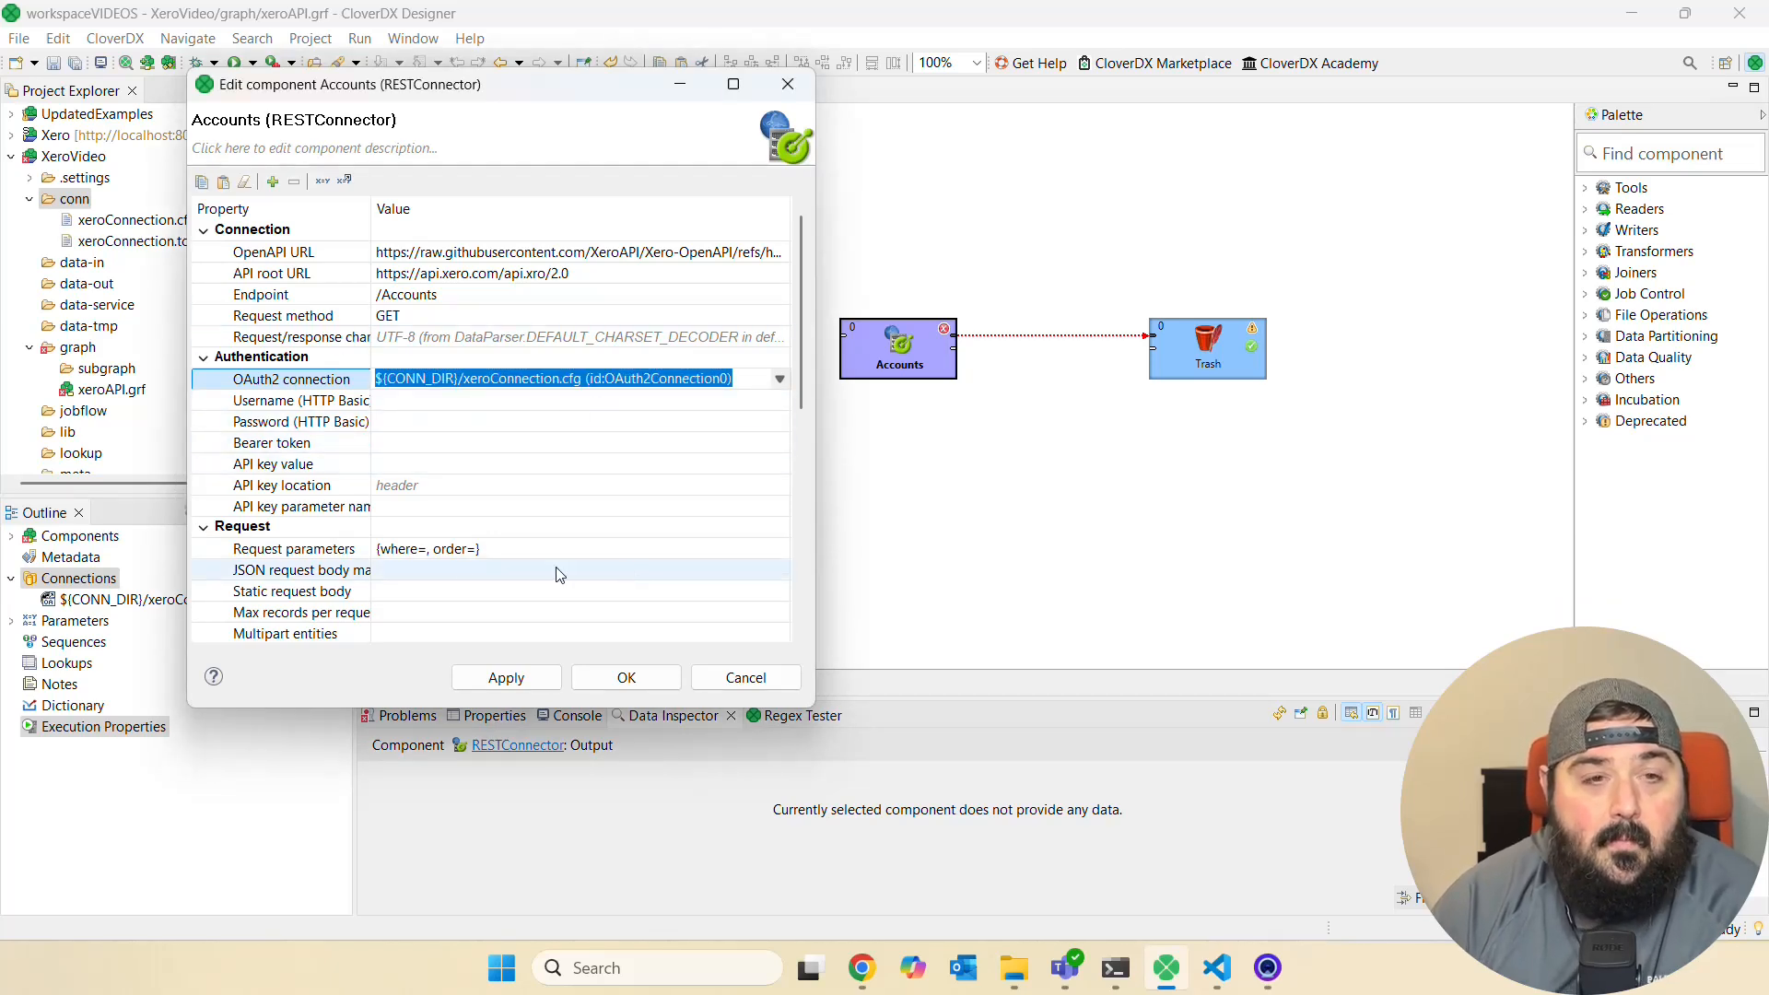
scroll(464, 367, down, 1)
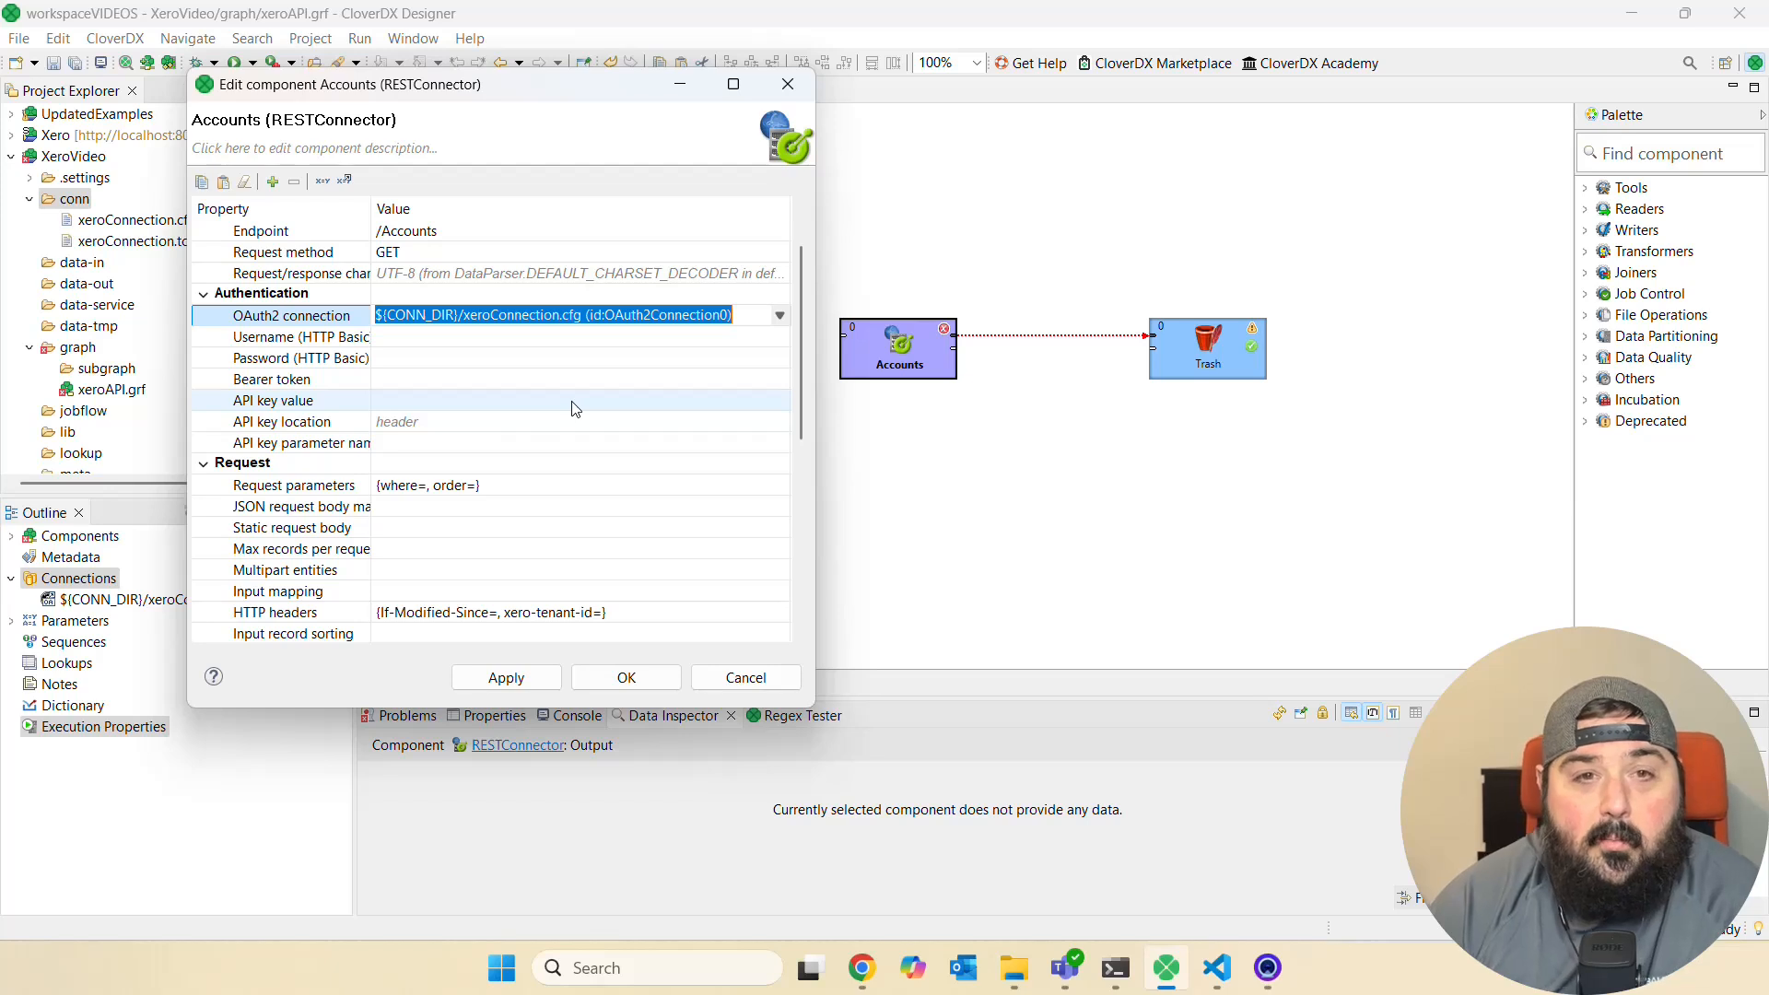
scroll(571, 409, down, 2)
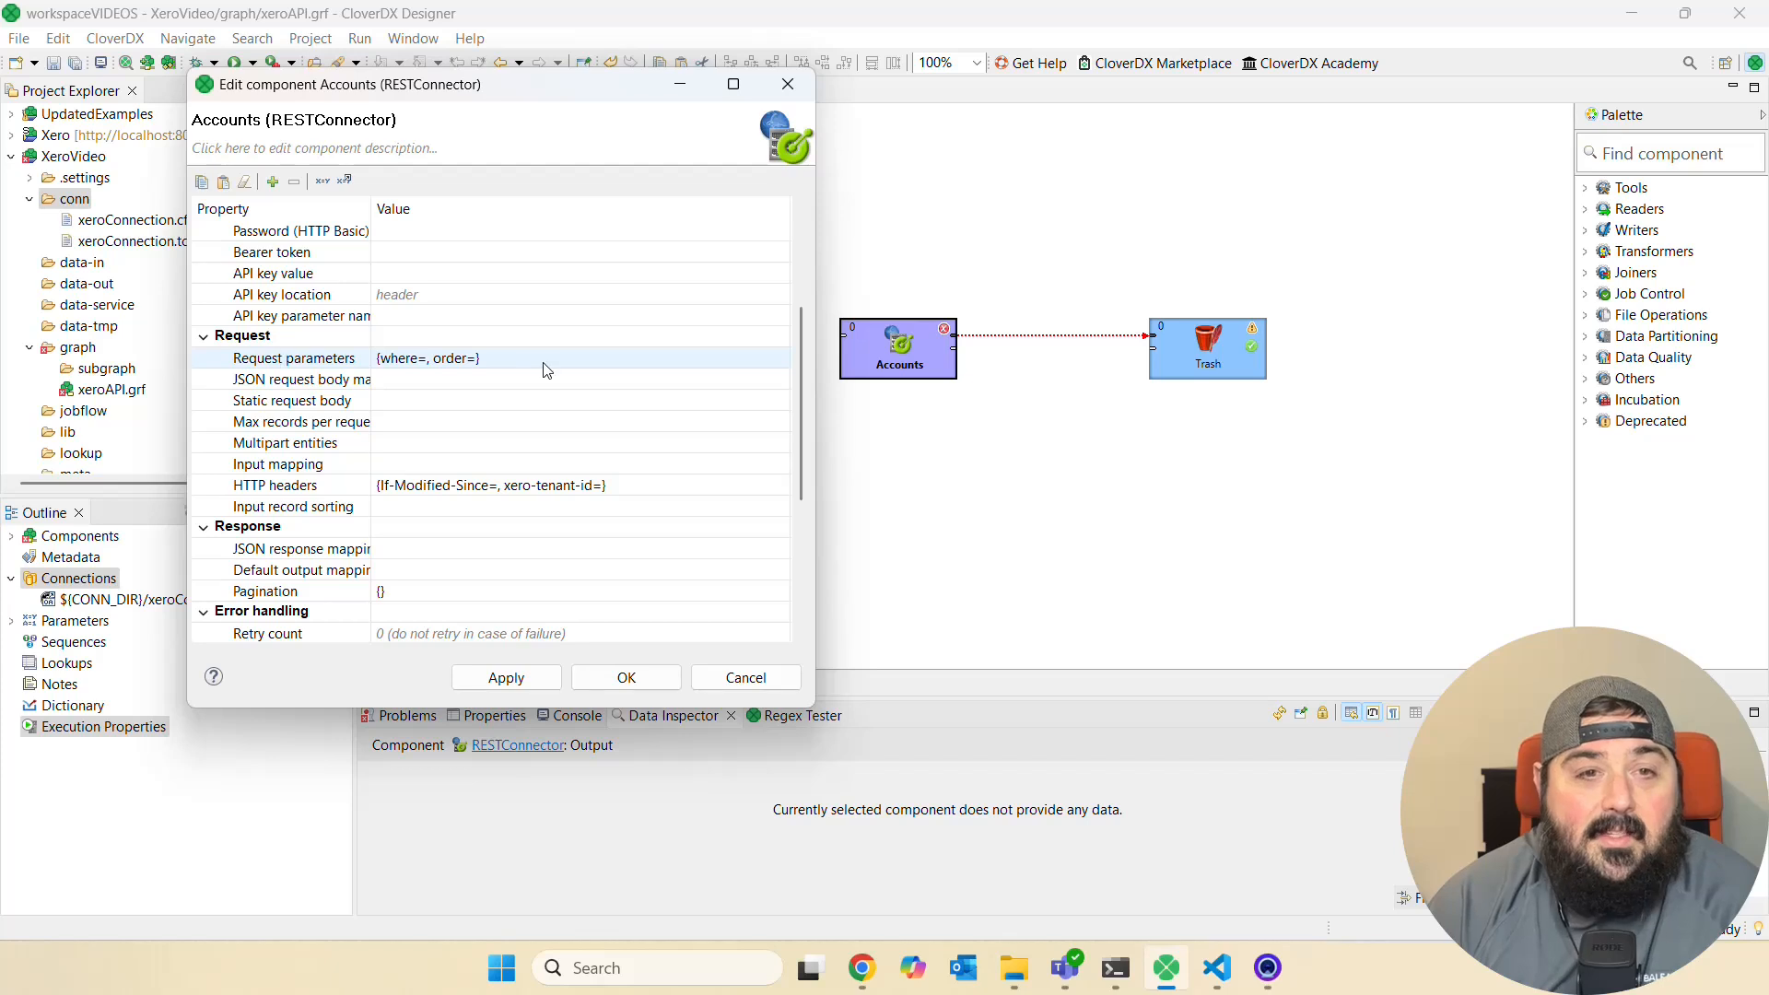
Review the Accounts request parameters and cancel without changes.
click(437, 361)
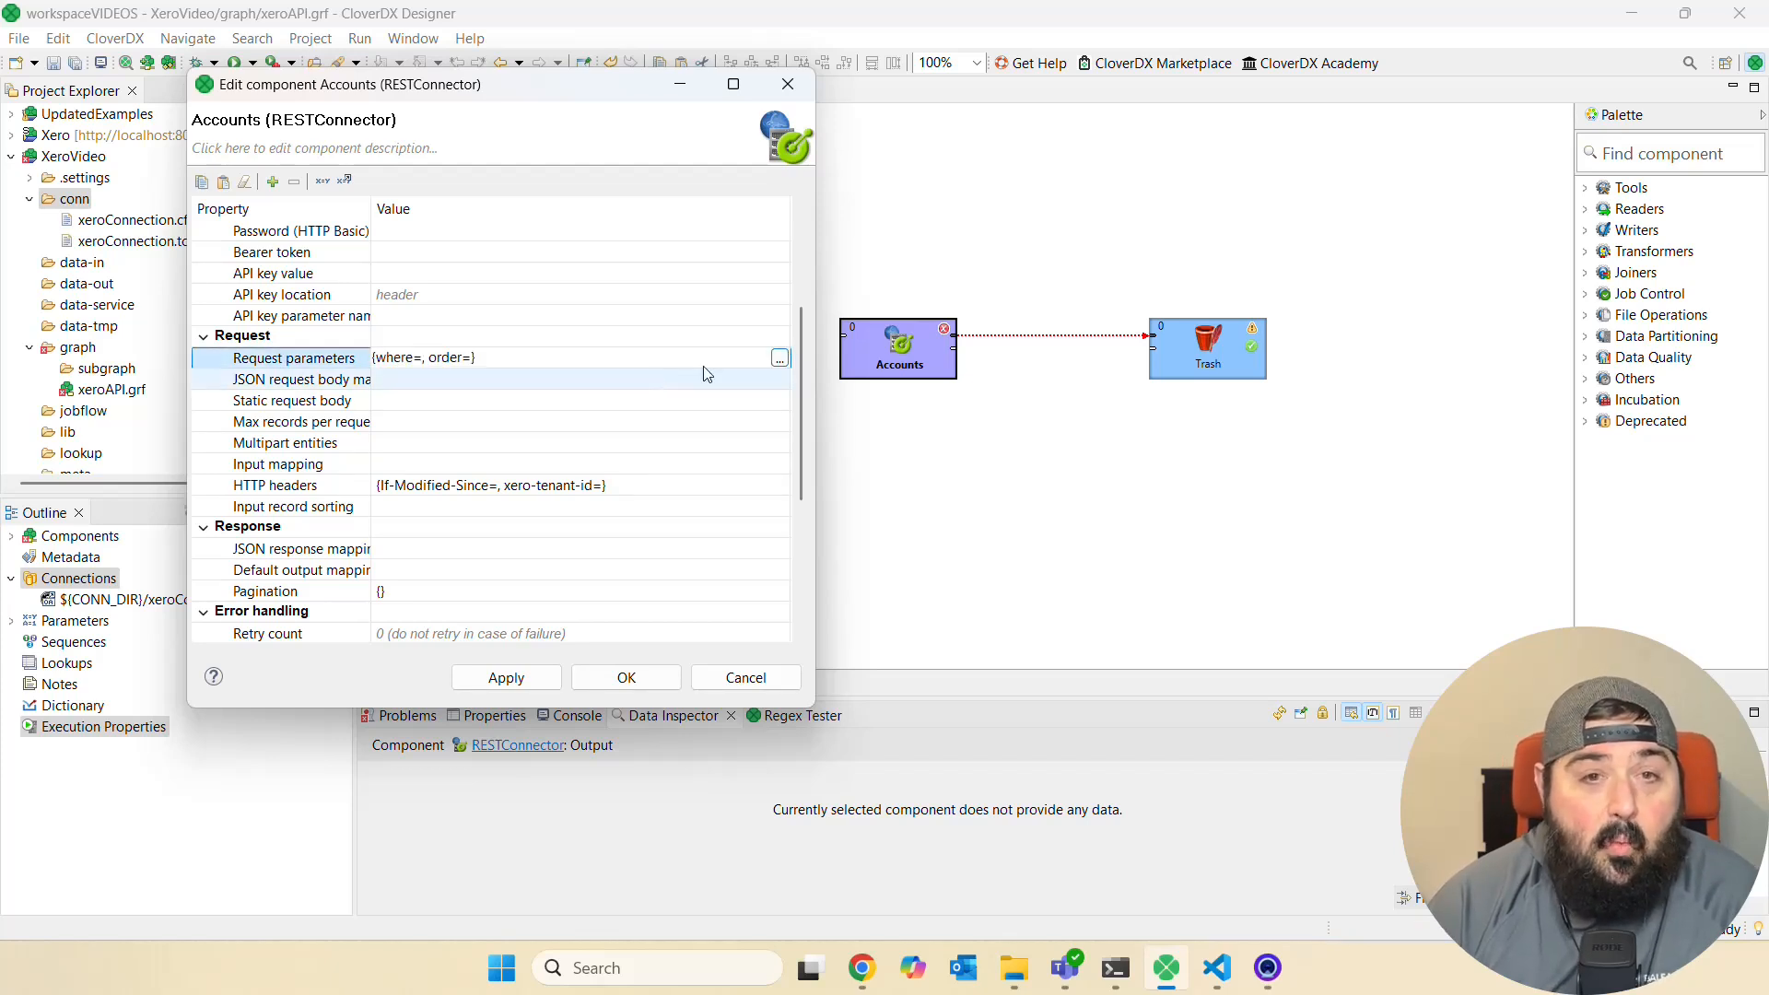
click(776, 359)
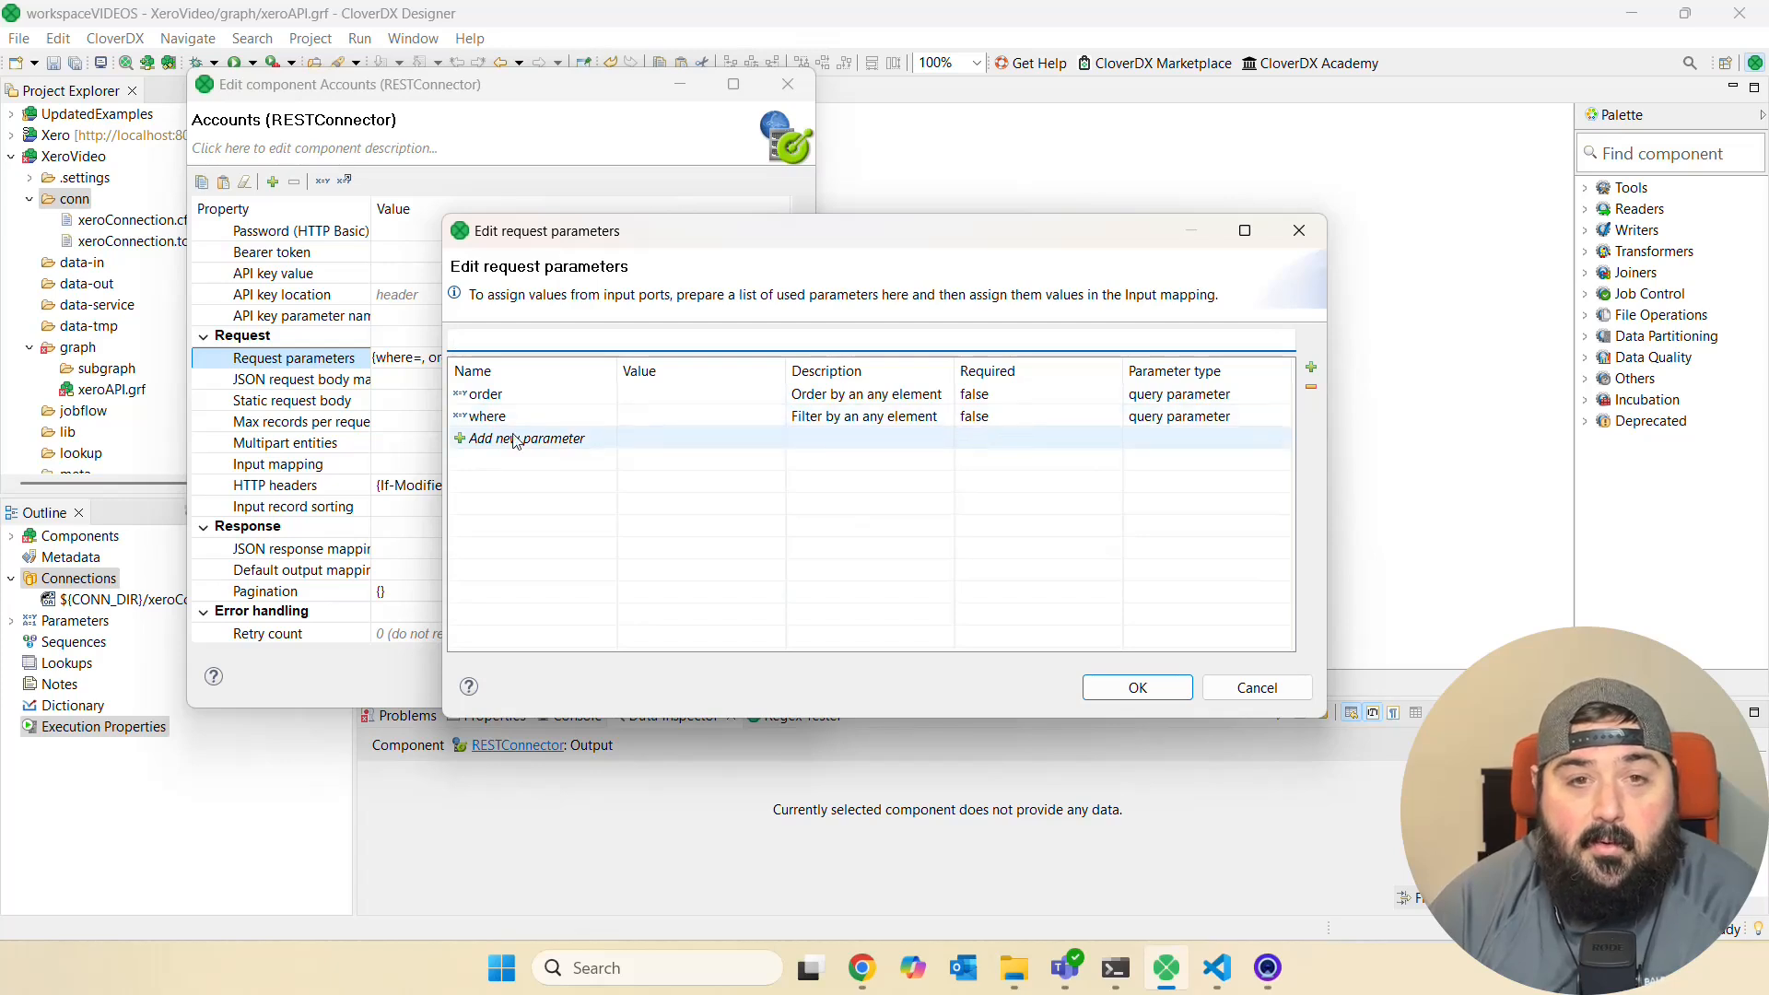
click(1272, 693)
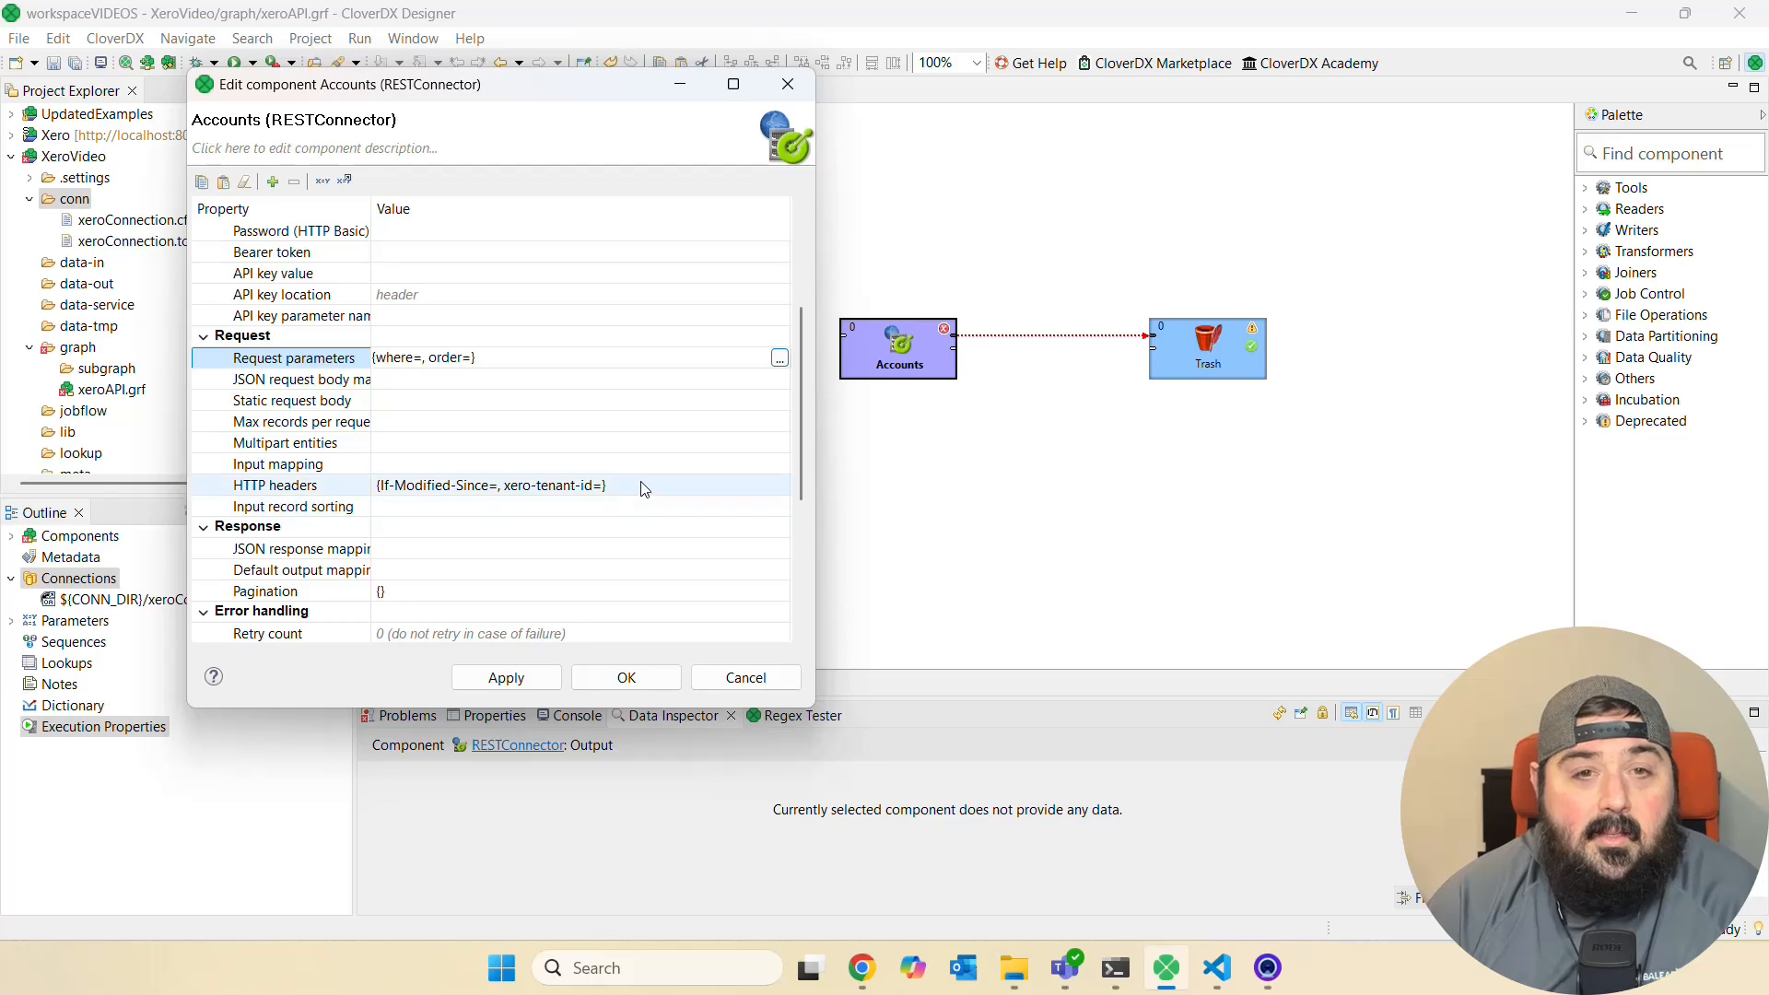
Review and confirm the HTTP headers, then apply and close the Accounts settings.
click(643, 487)
click(778, 486)
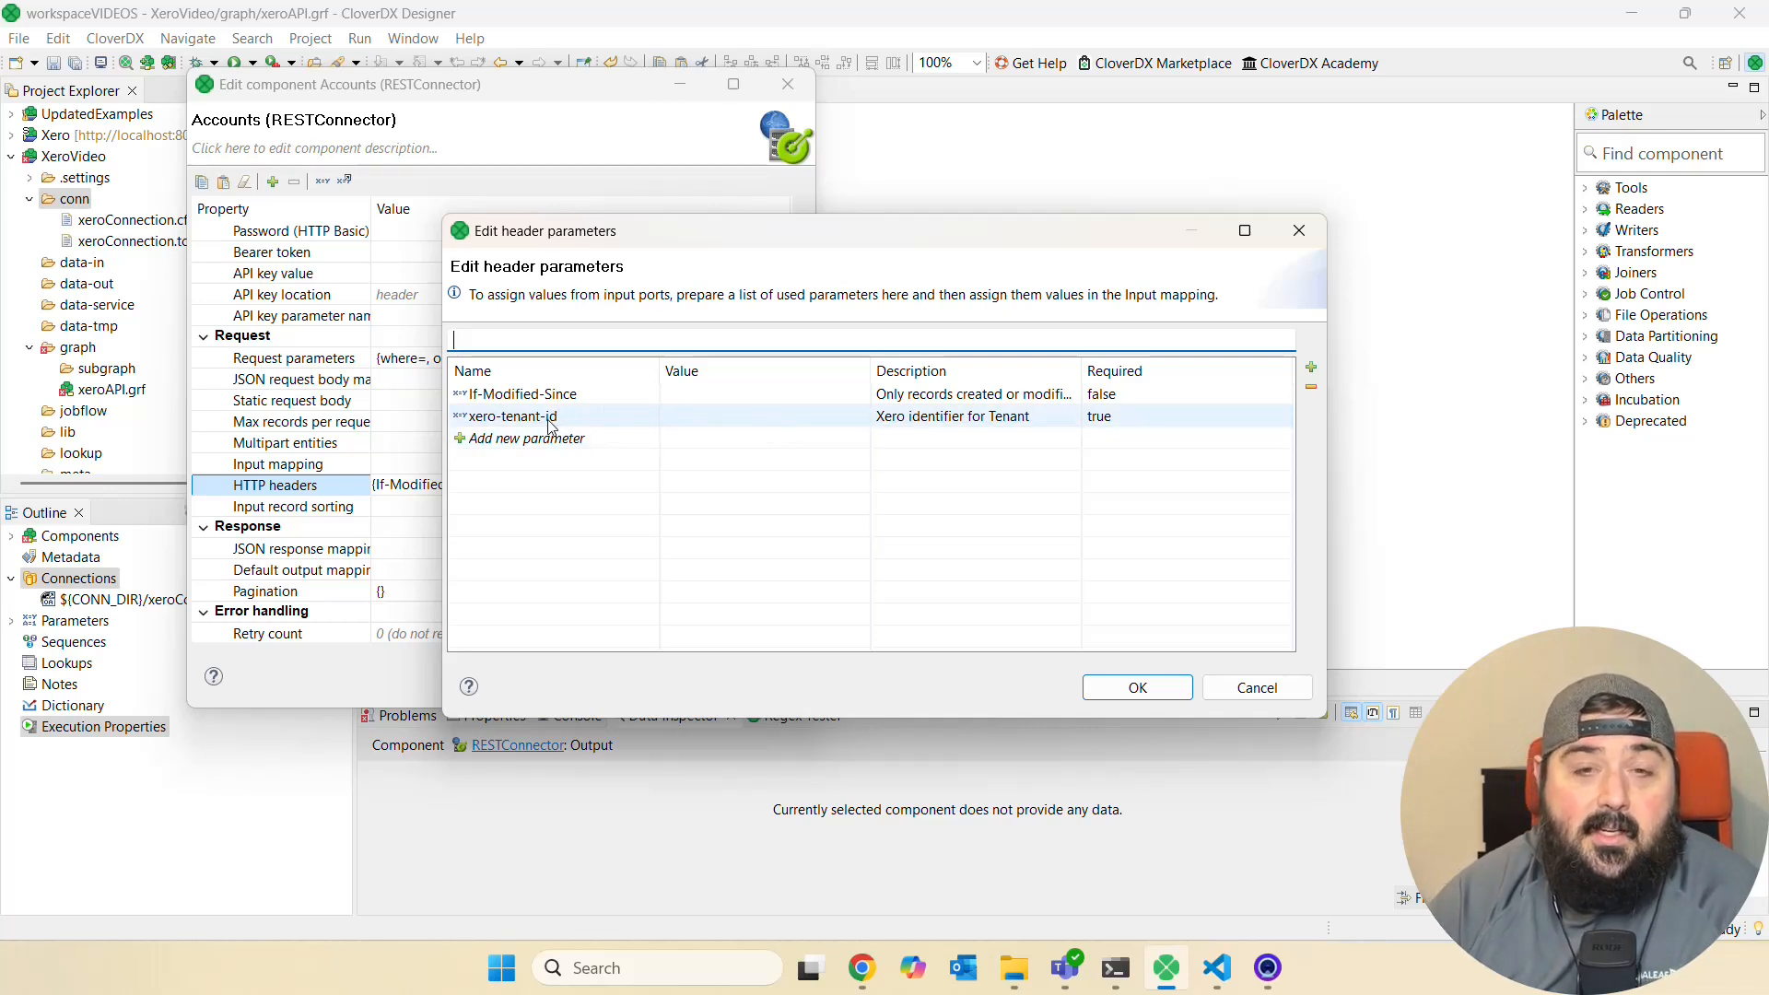
click(1134, 689)
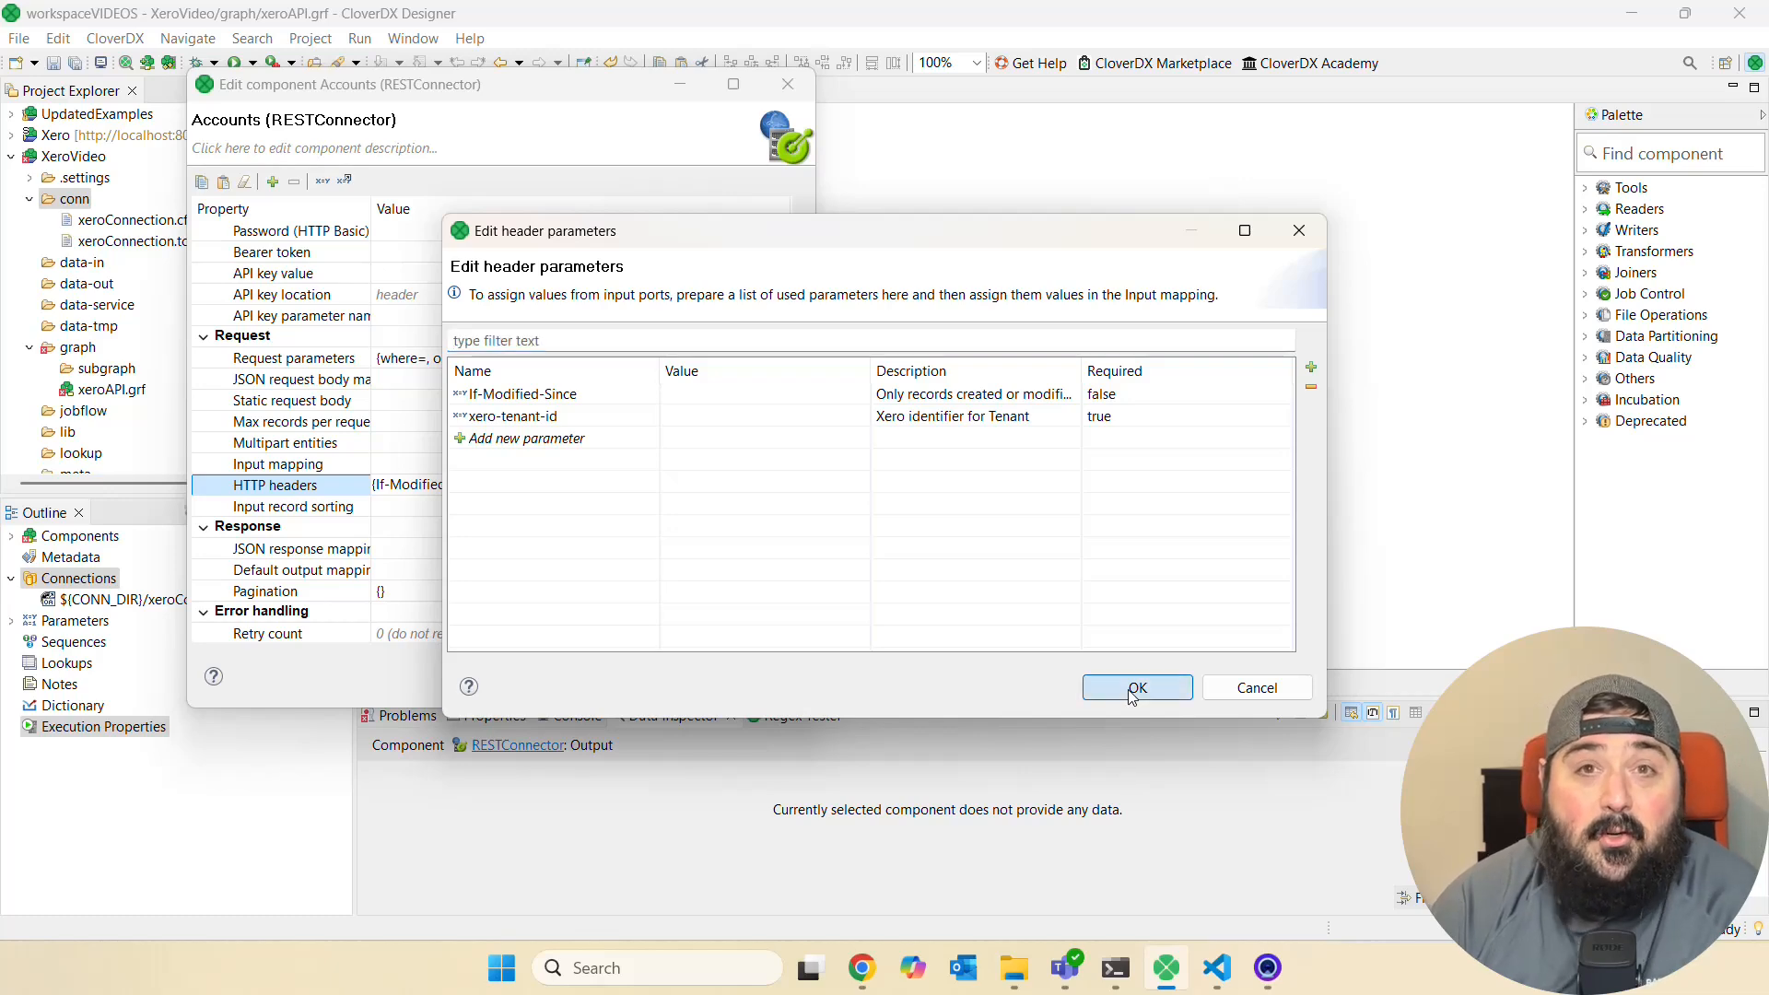
click(1134, 689)
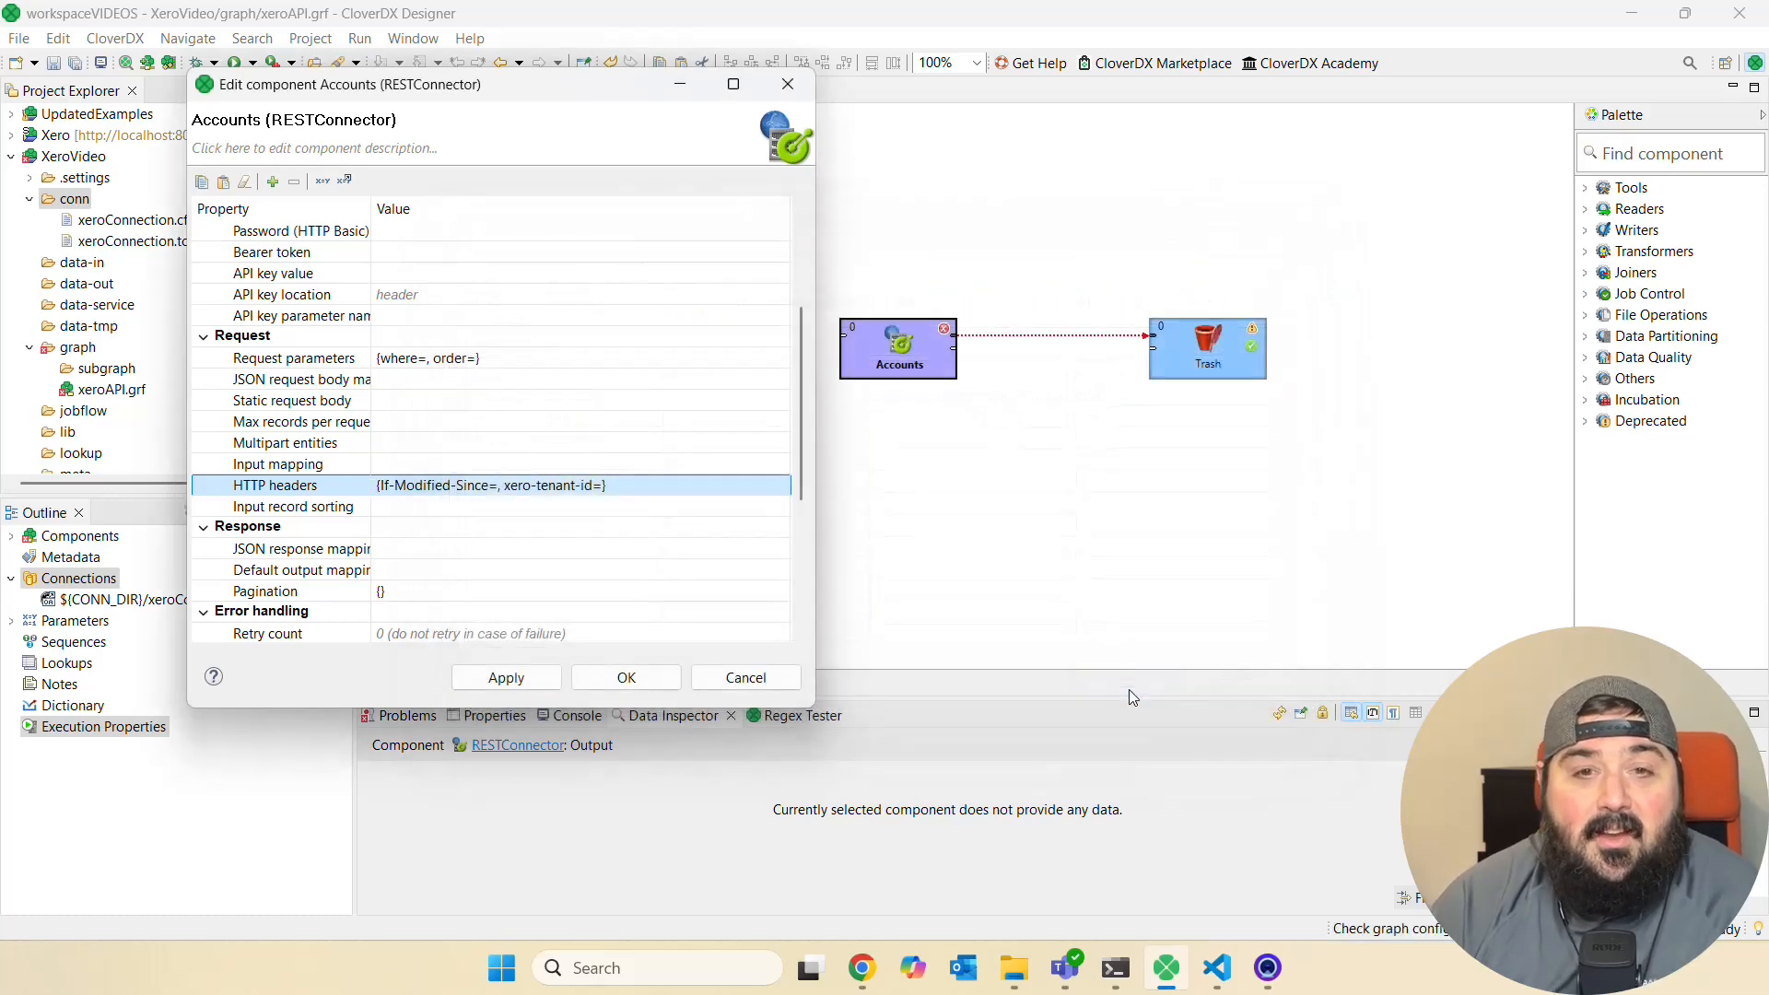
click(532, 686)
click(626, 678)
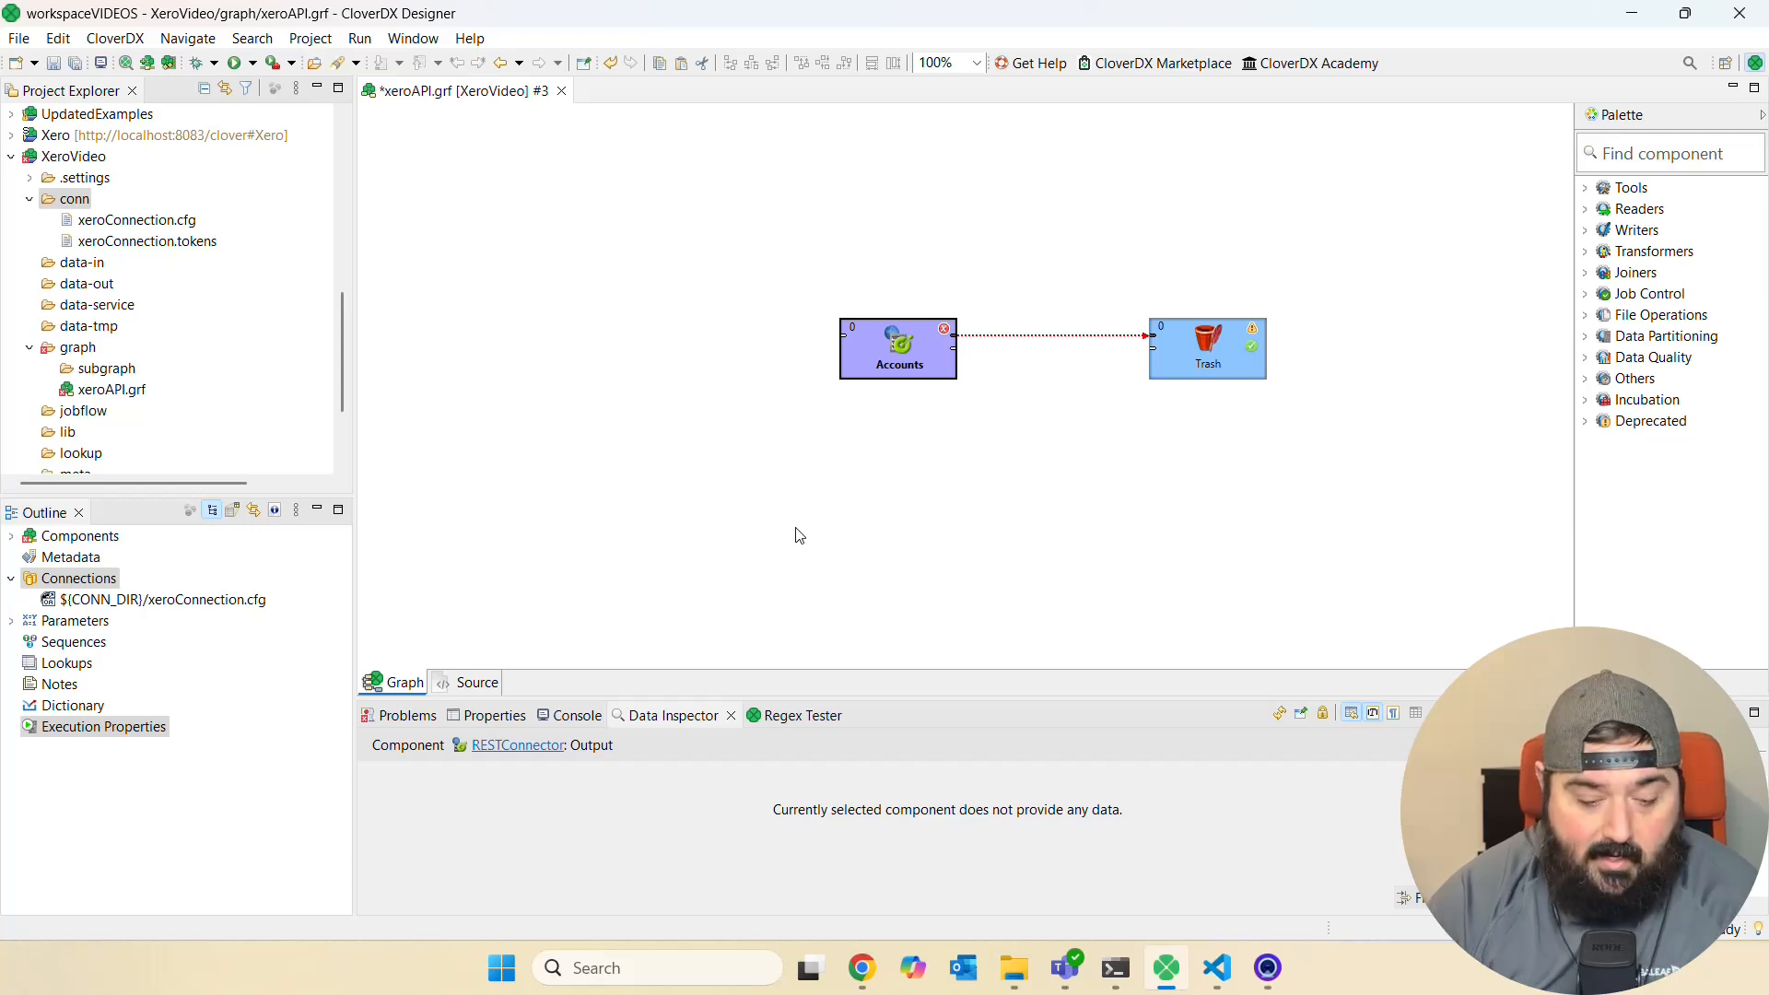
Add a second RESTConnector to the left of Accounts.
key(shift+space)
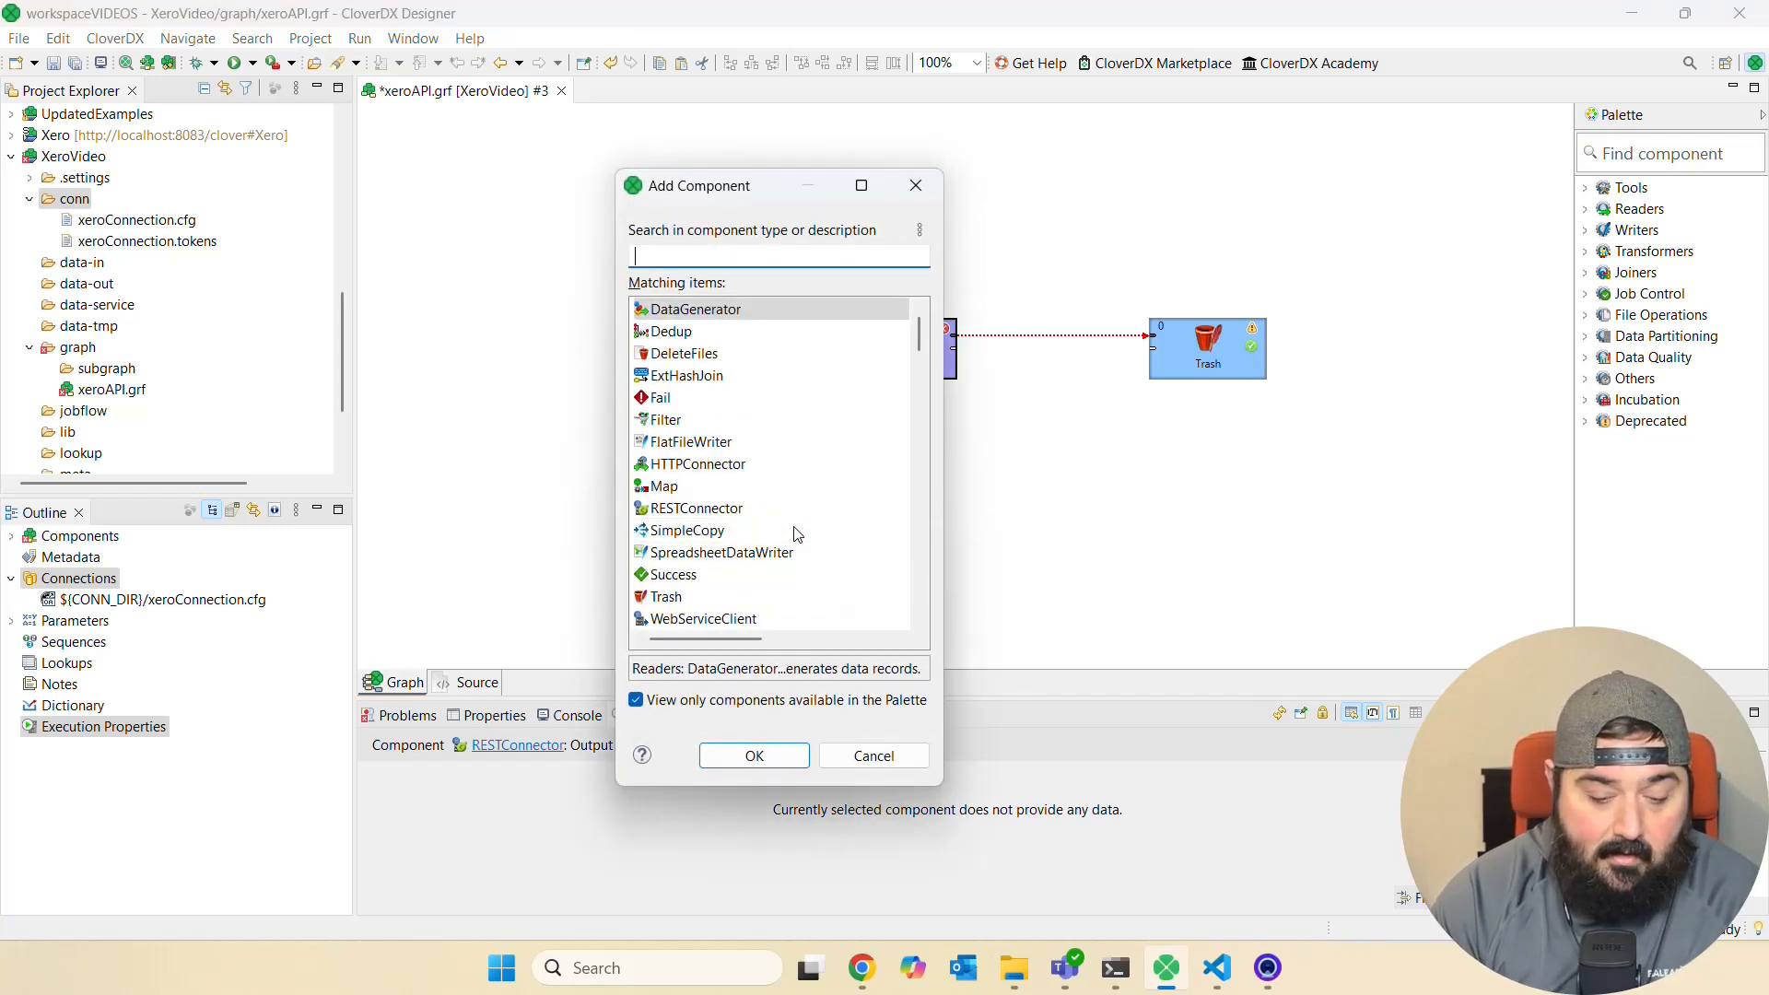
text(rest)
key(Return)
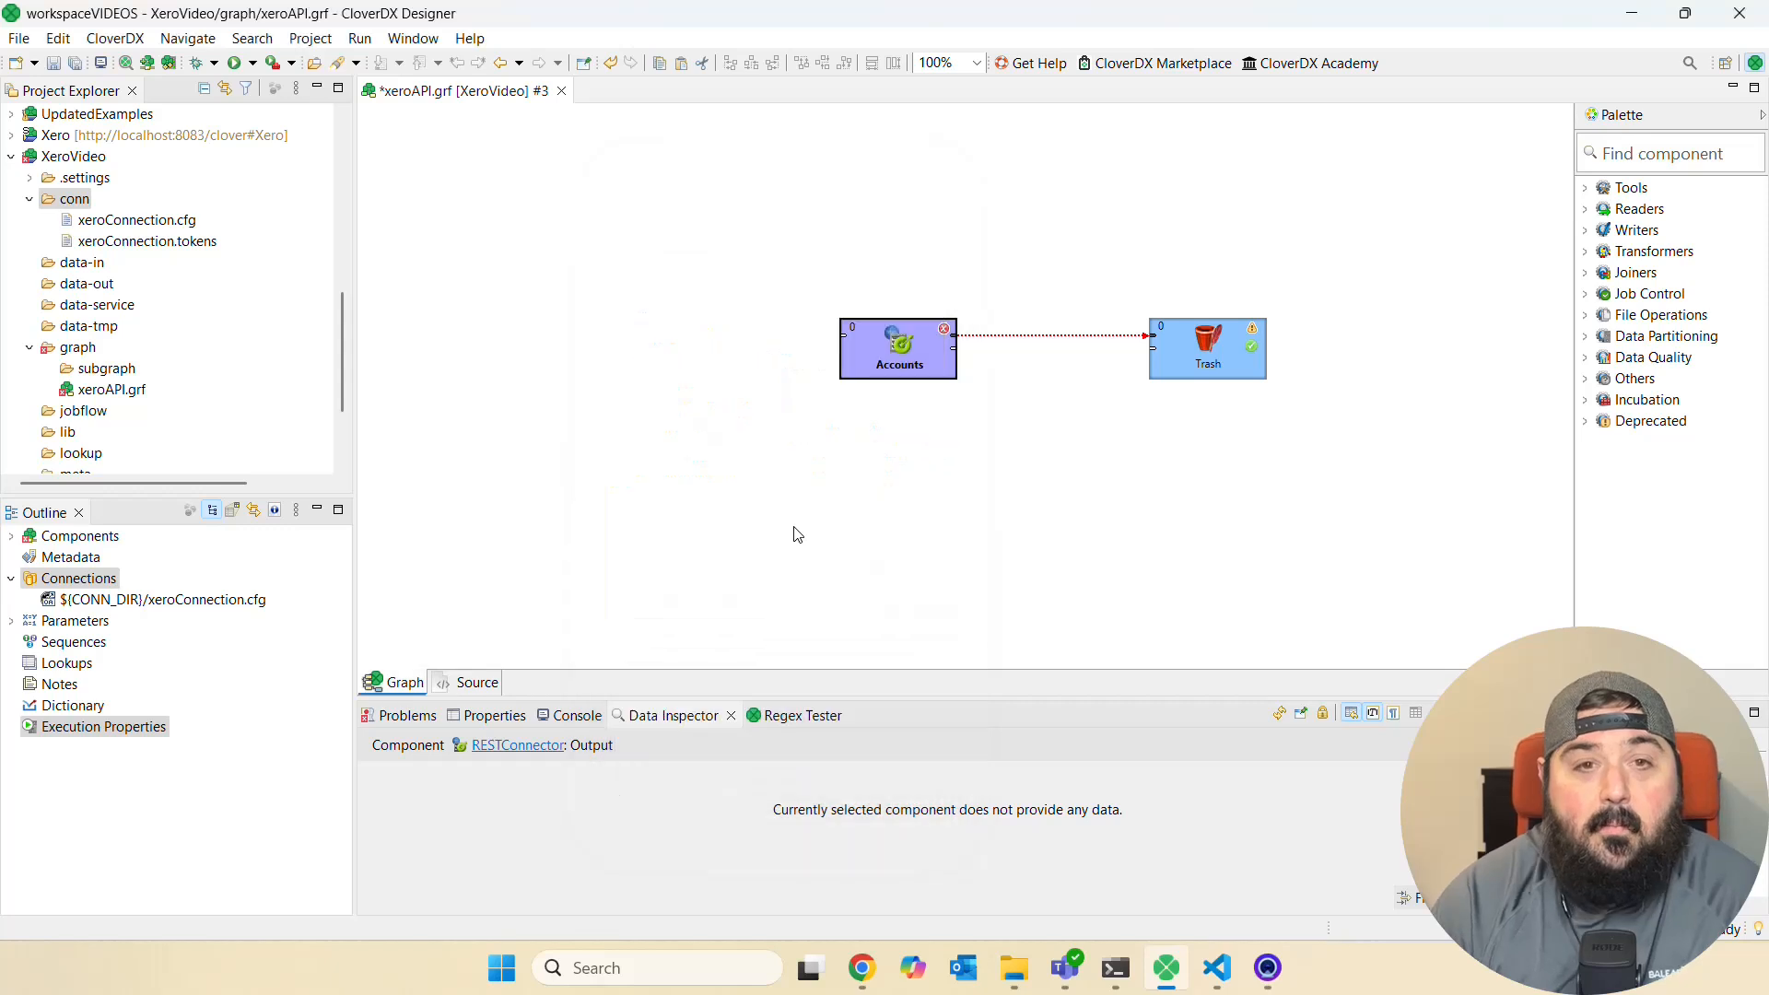
click(582, 340)
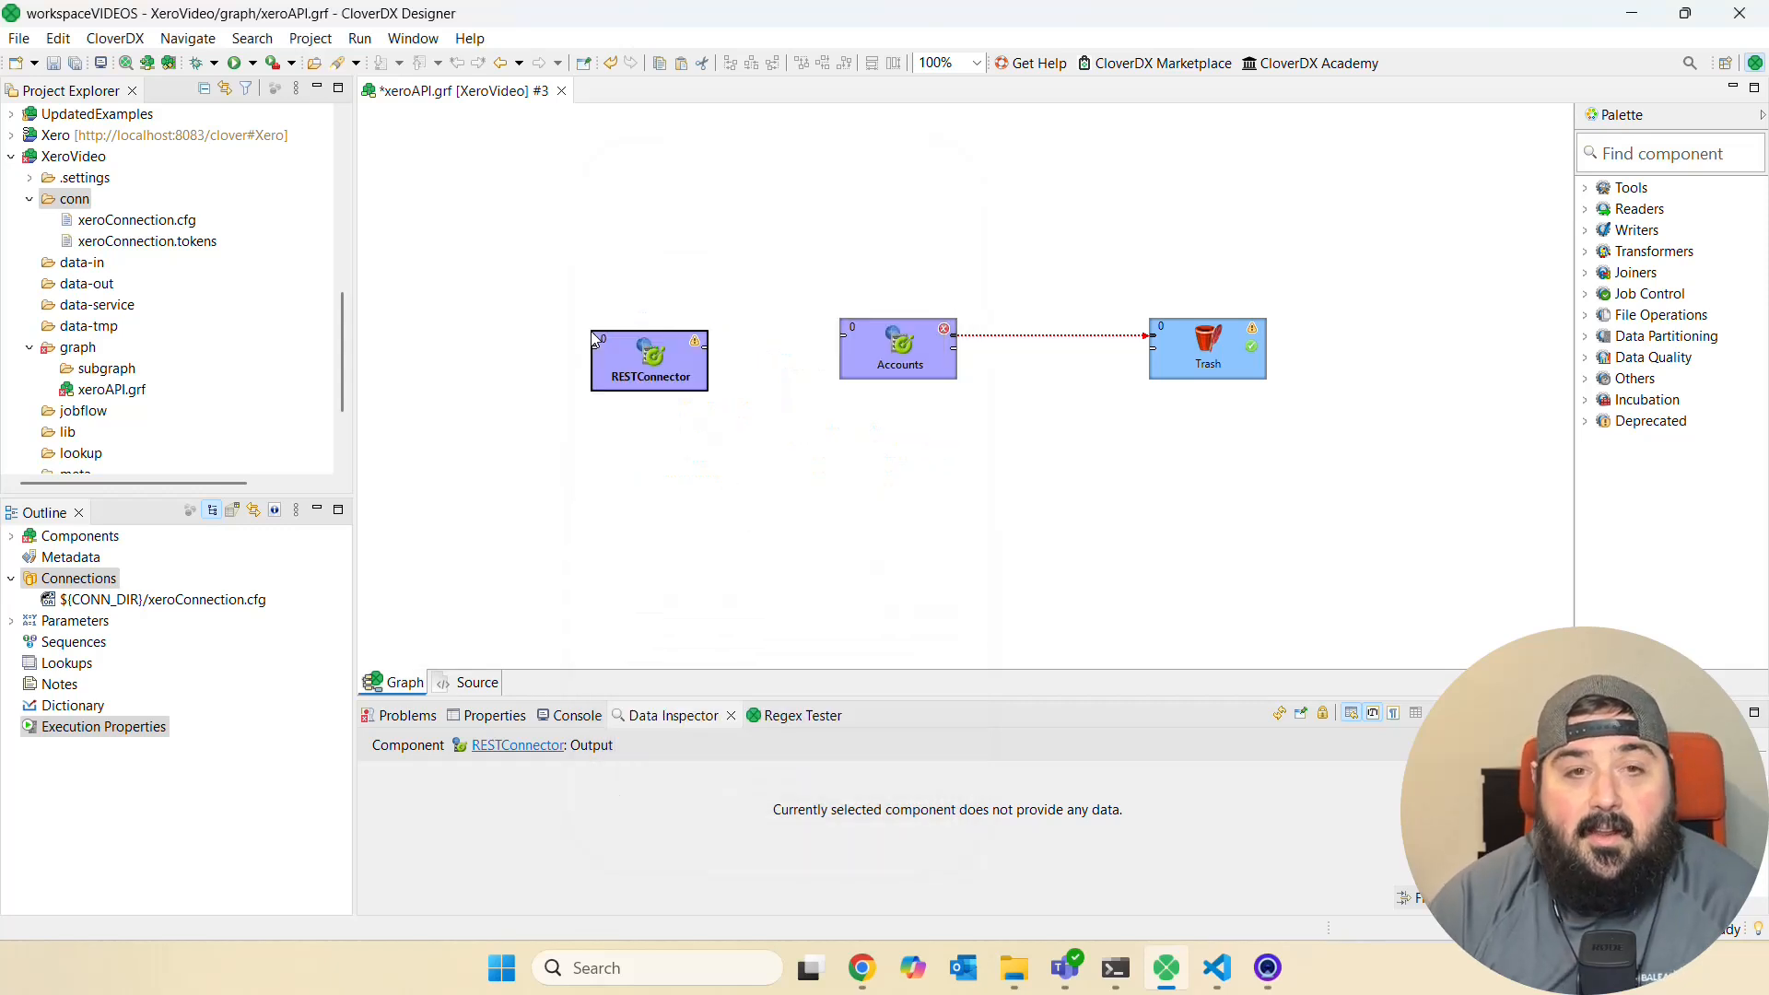
drag(643, 350, 637, 346)
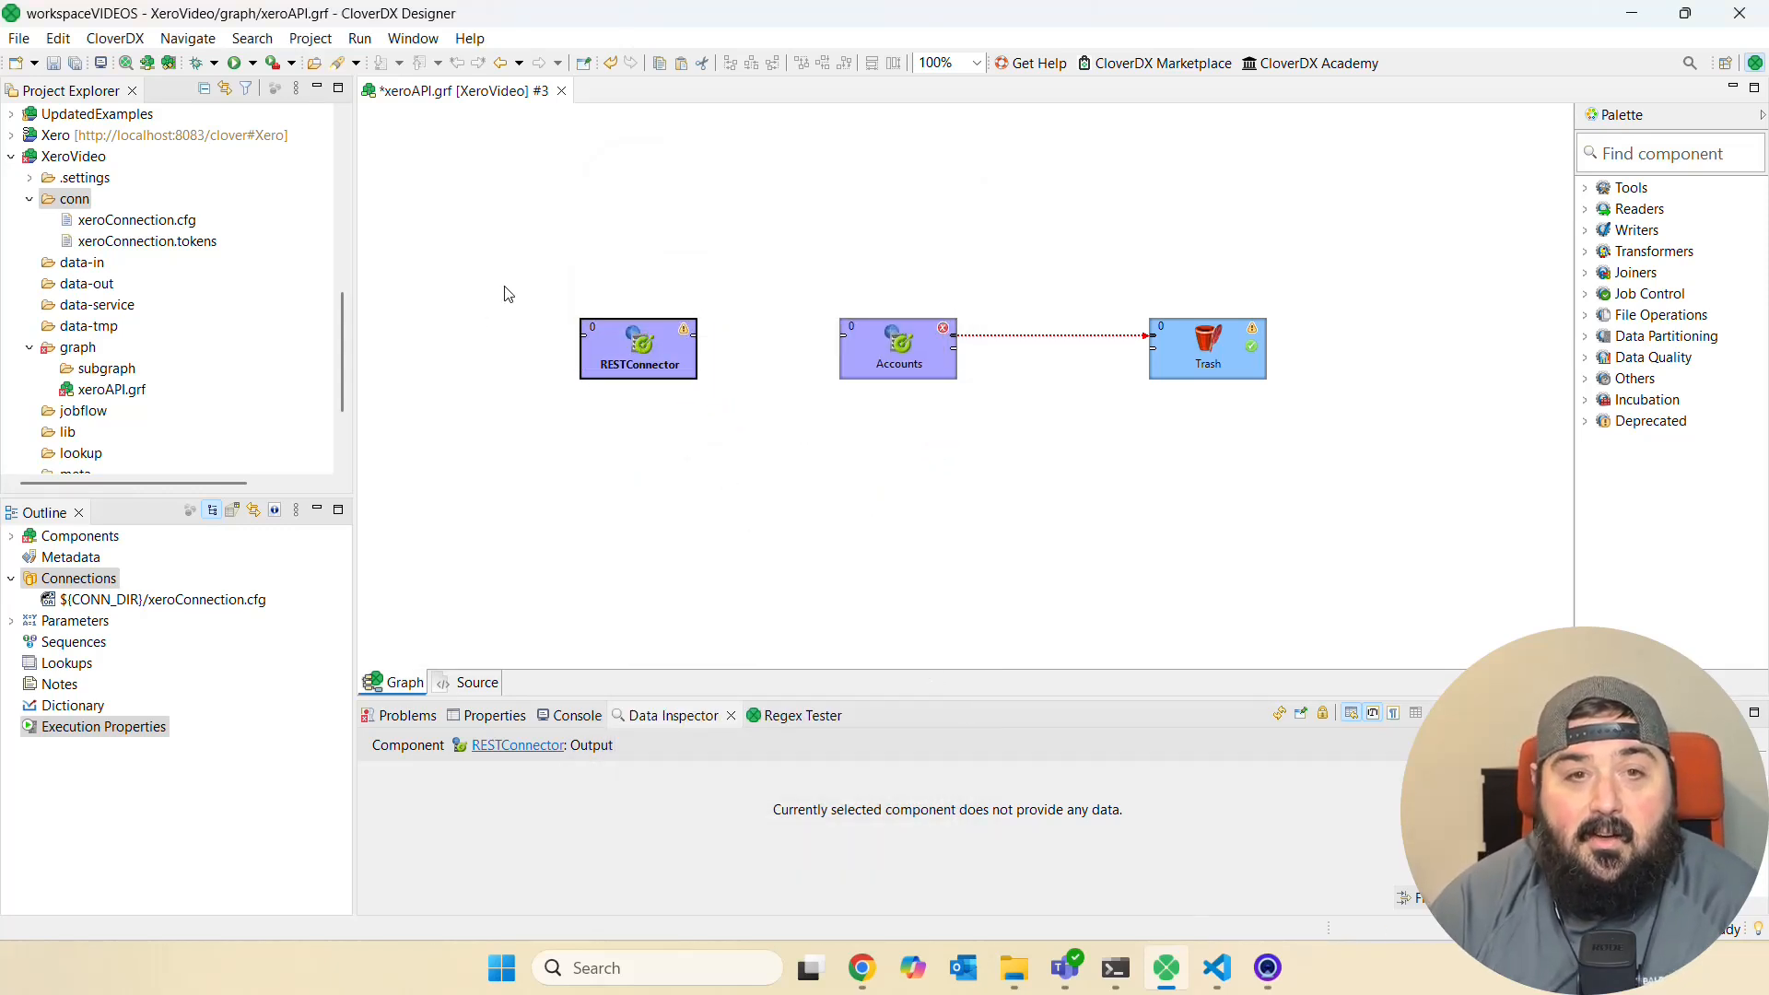
Set the new RESTConnector's OAuth2 connection to xeroConnection.cfg.
right_click(685, 364)
click(727, 376)
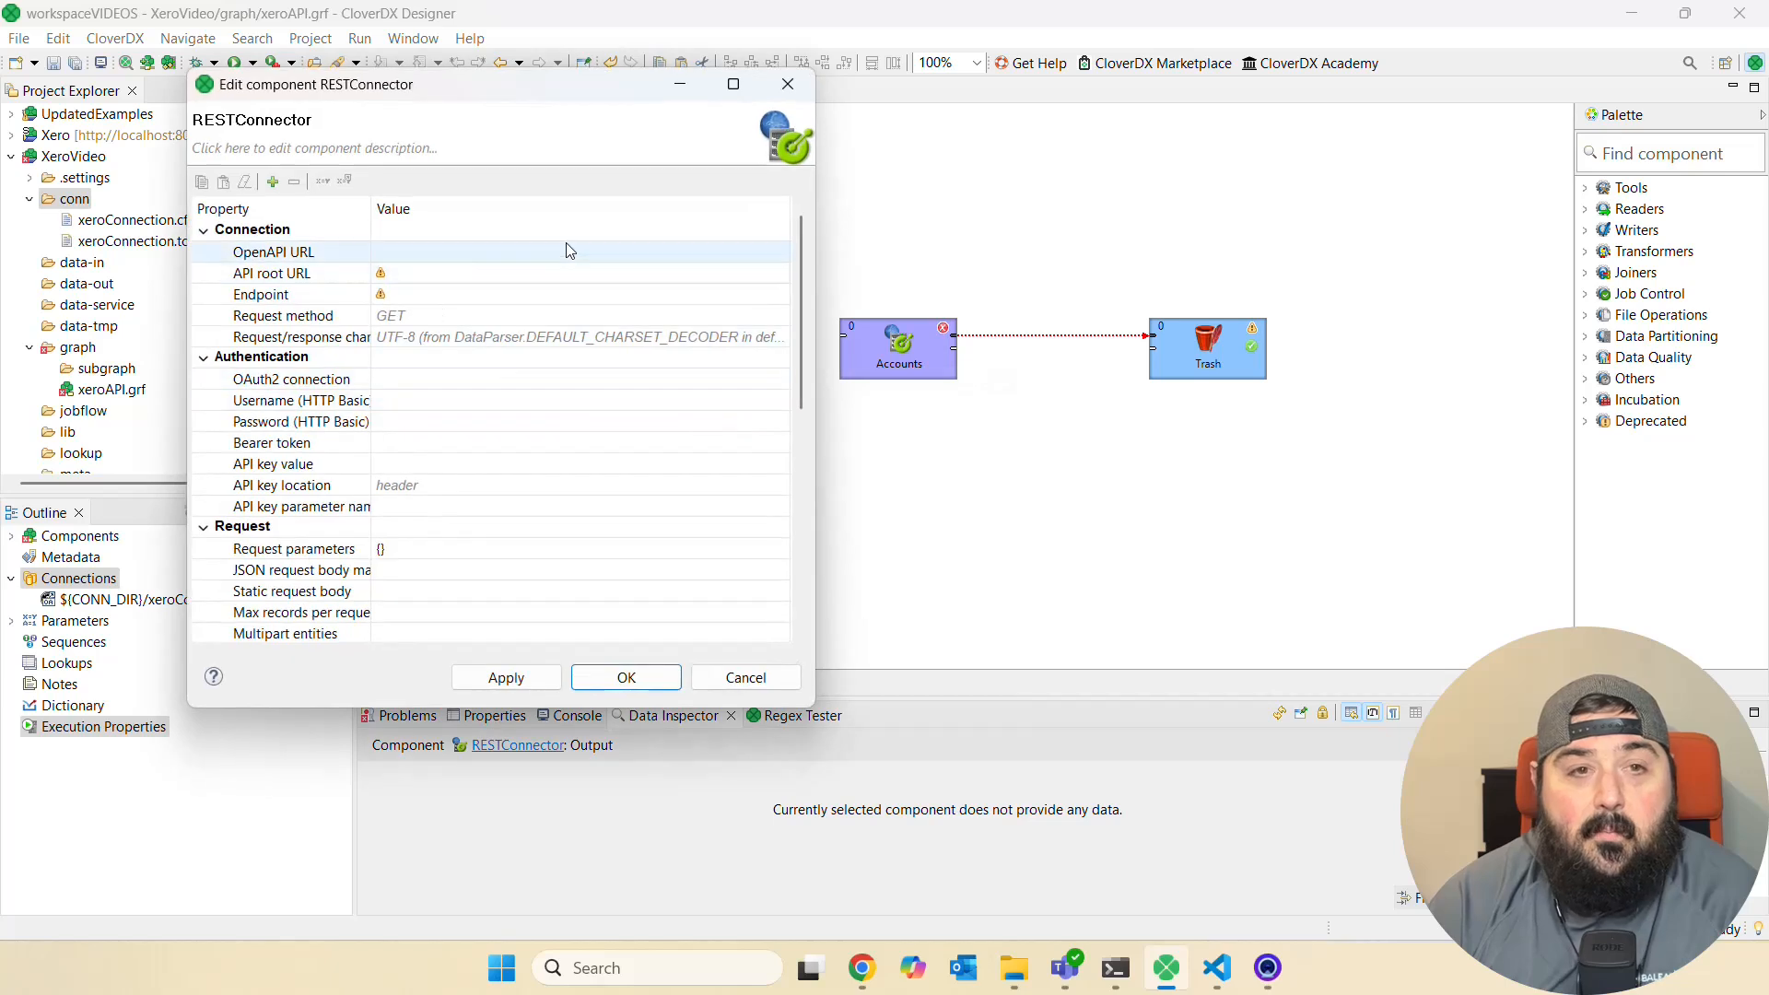
click(755, 379)
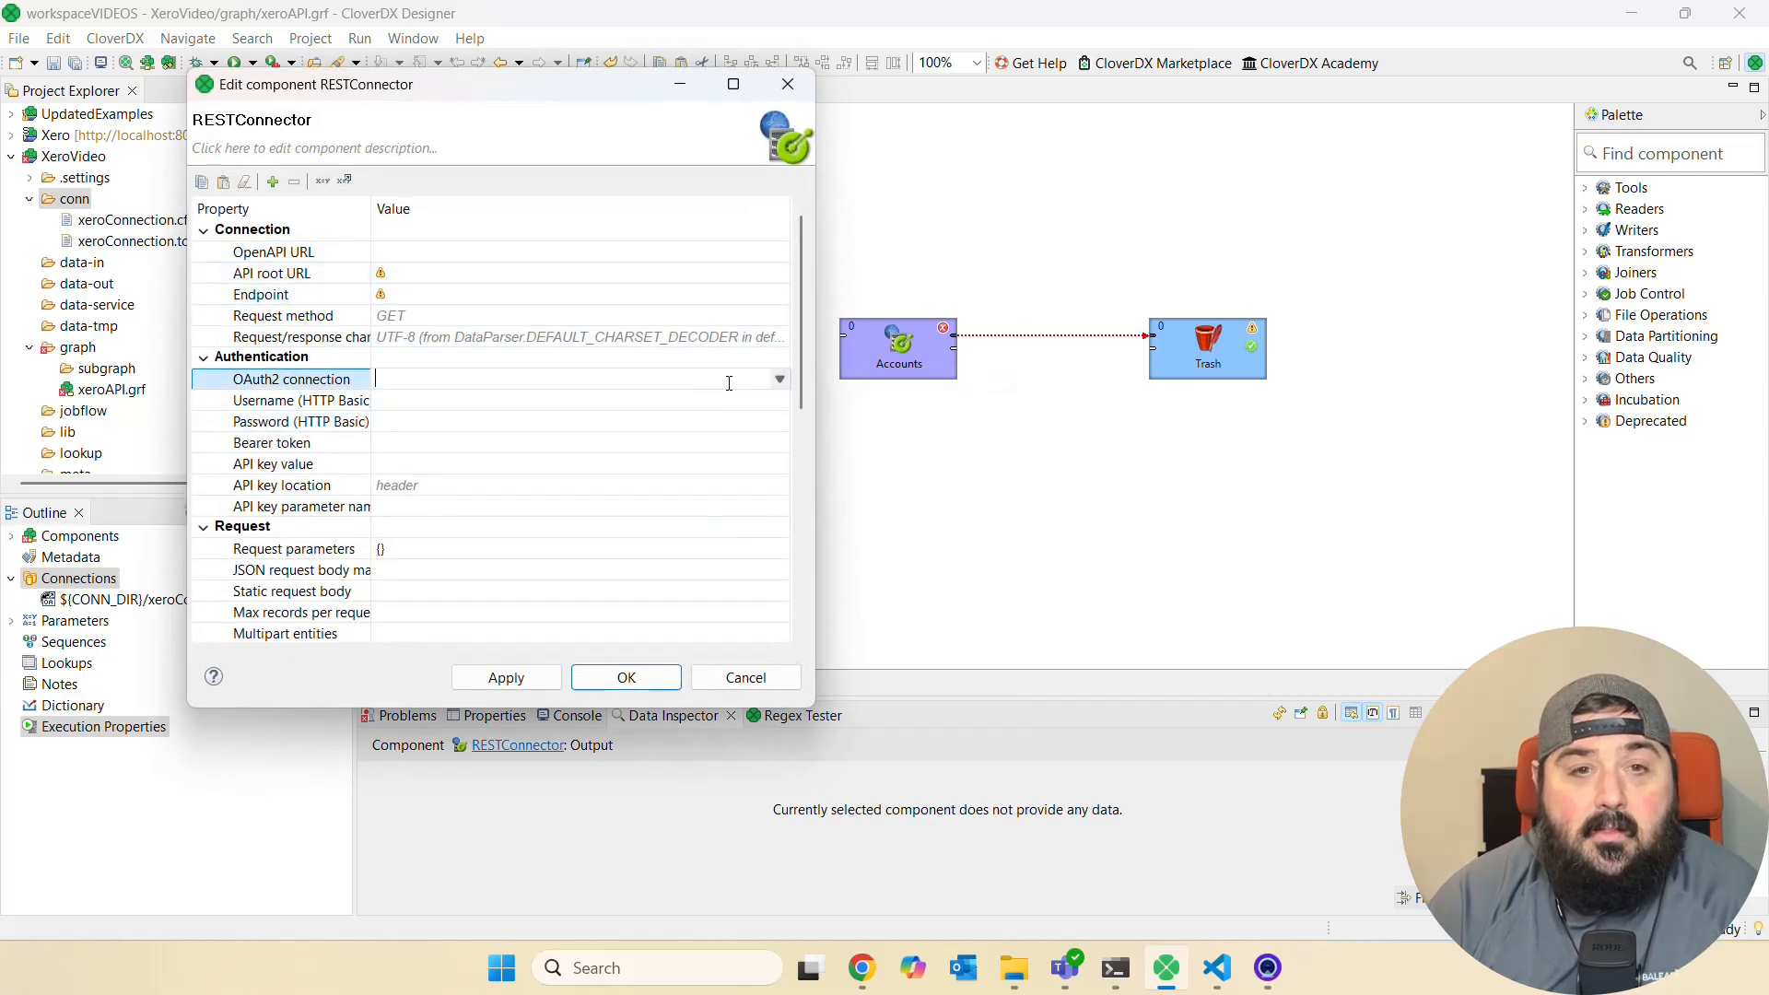
click(779, 379)
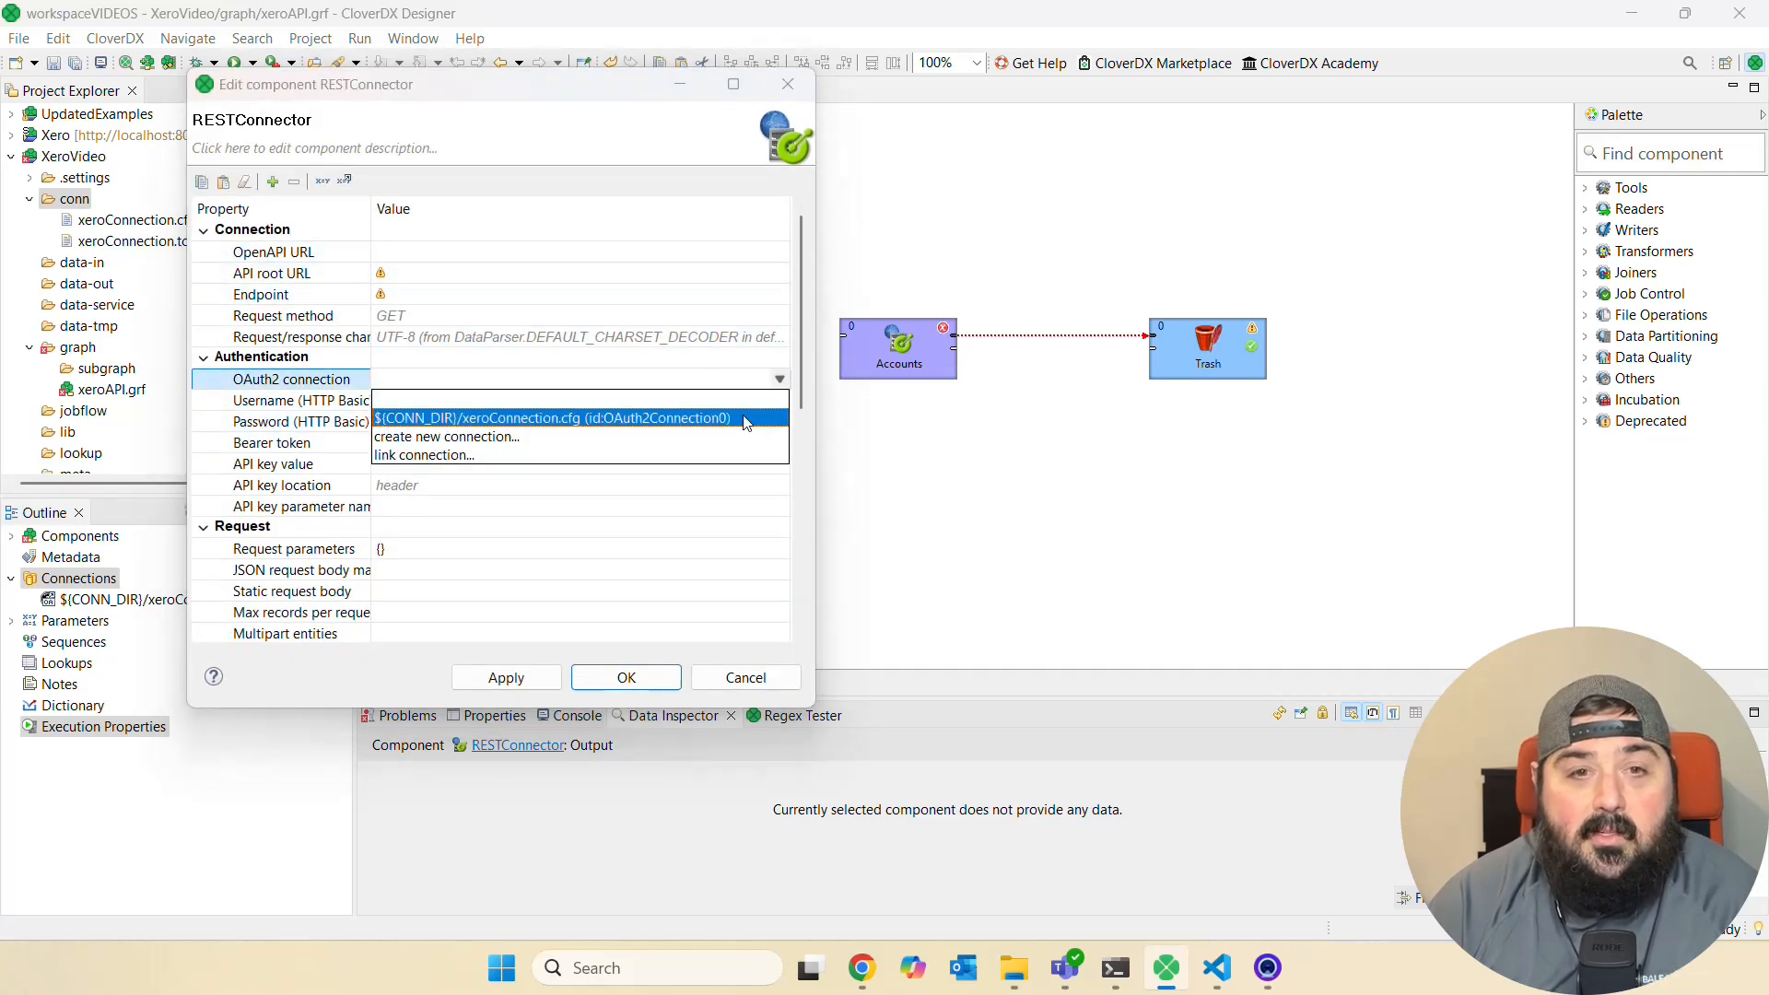
click(755, 412)
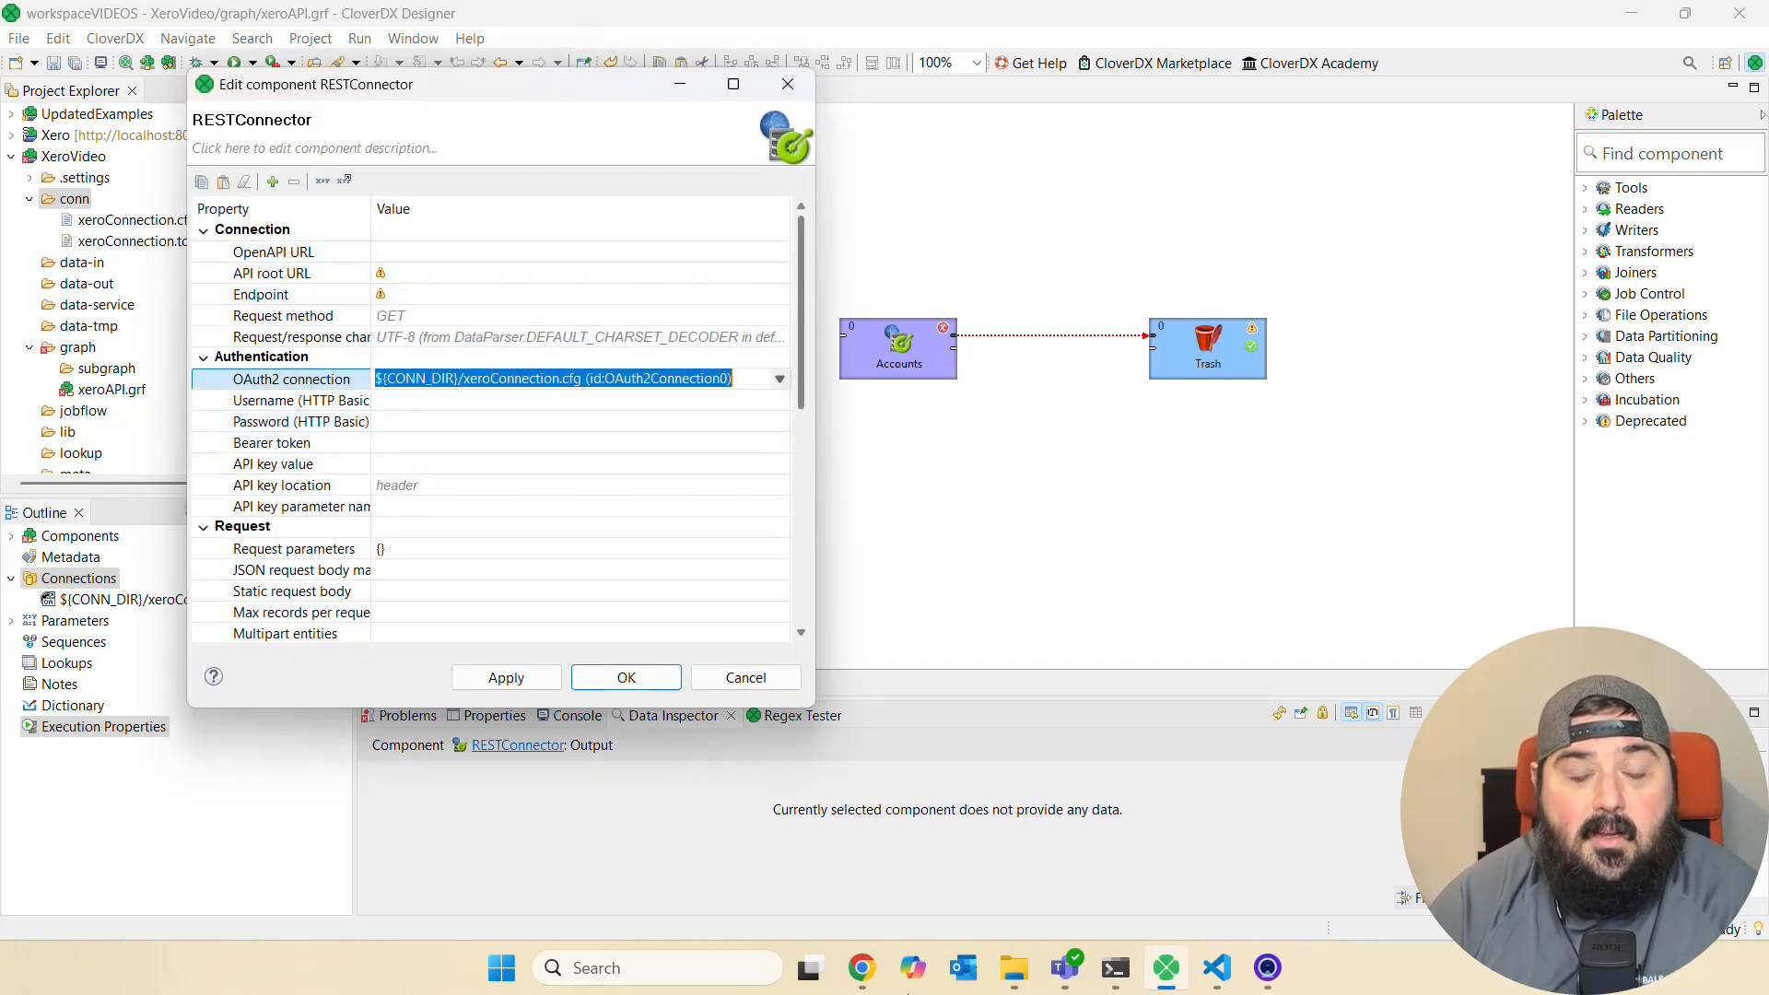
click(555, 257)
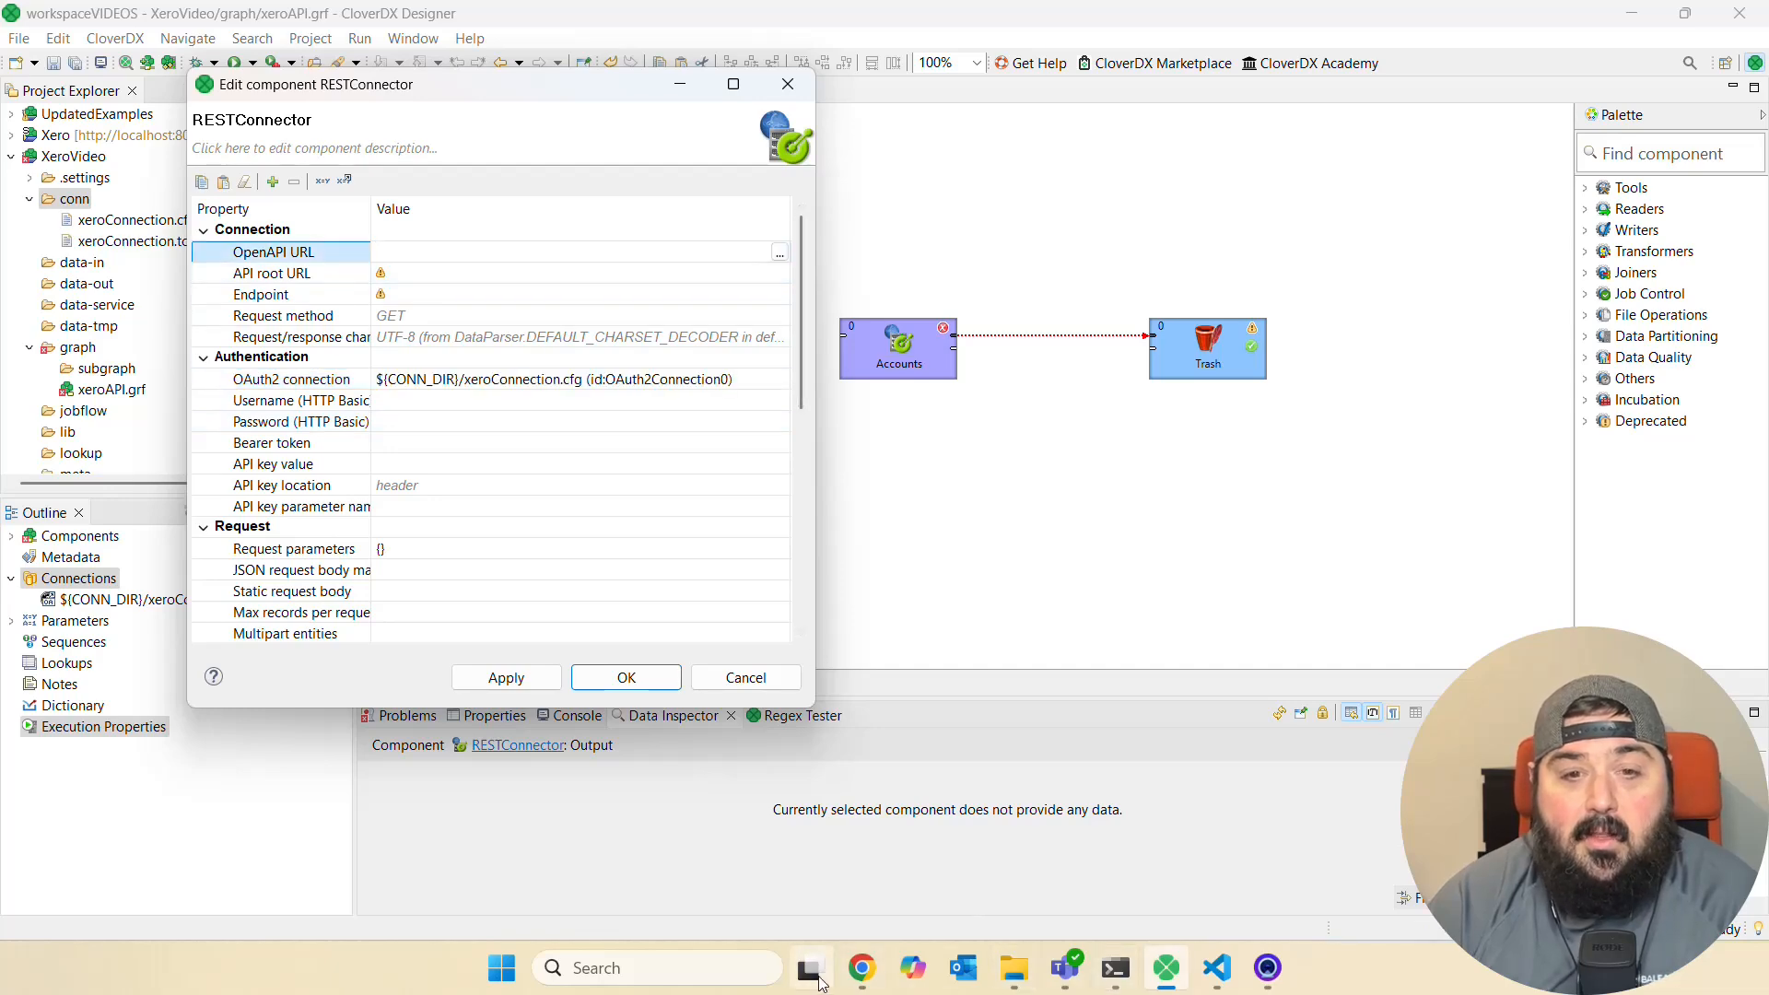
click(849, 972)
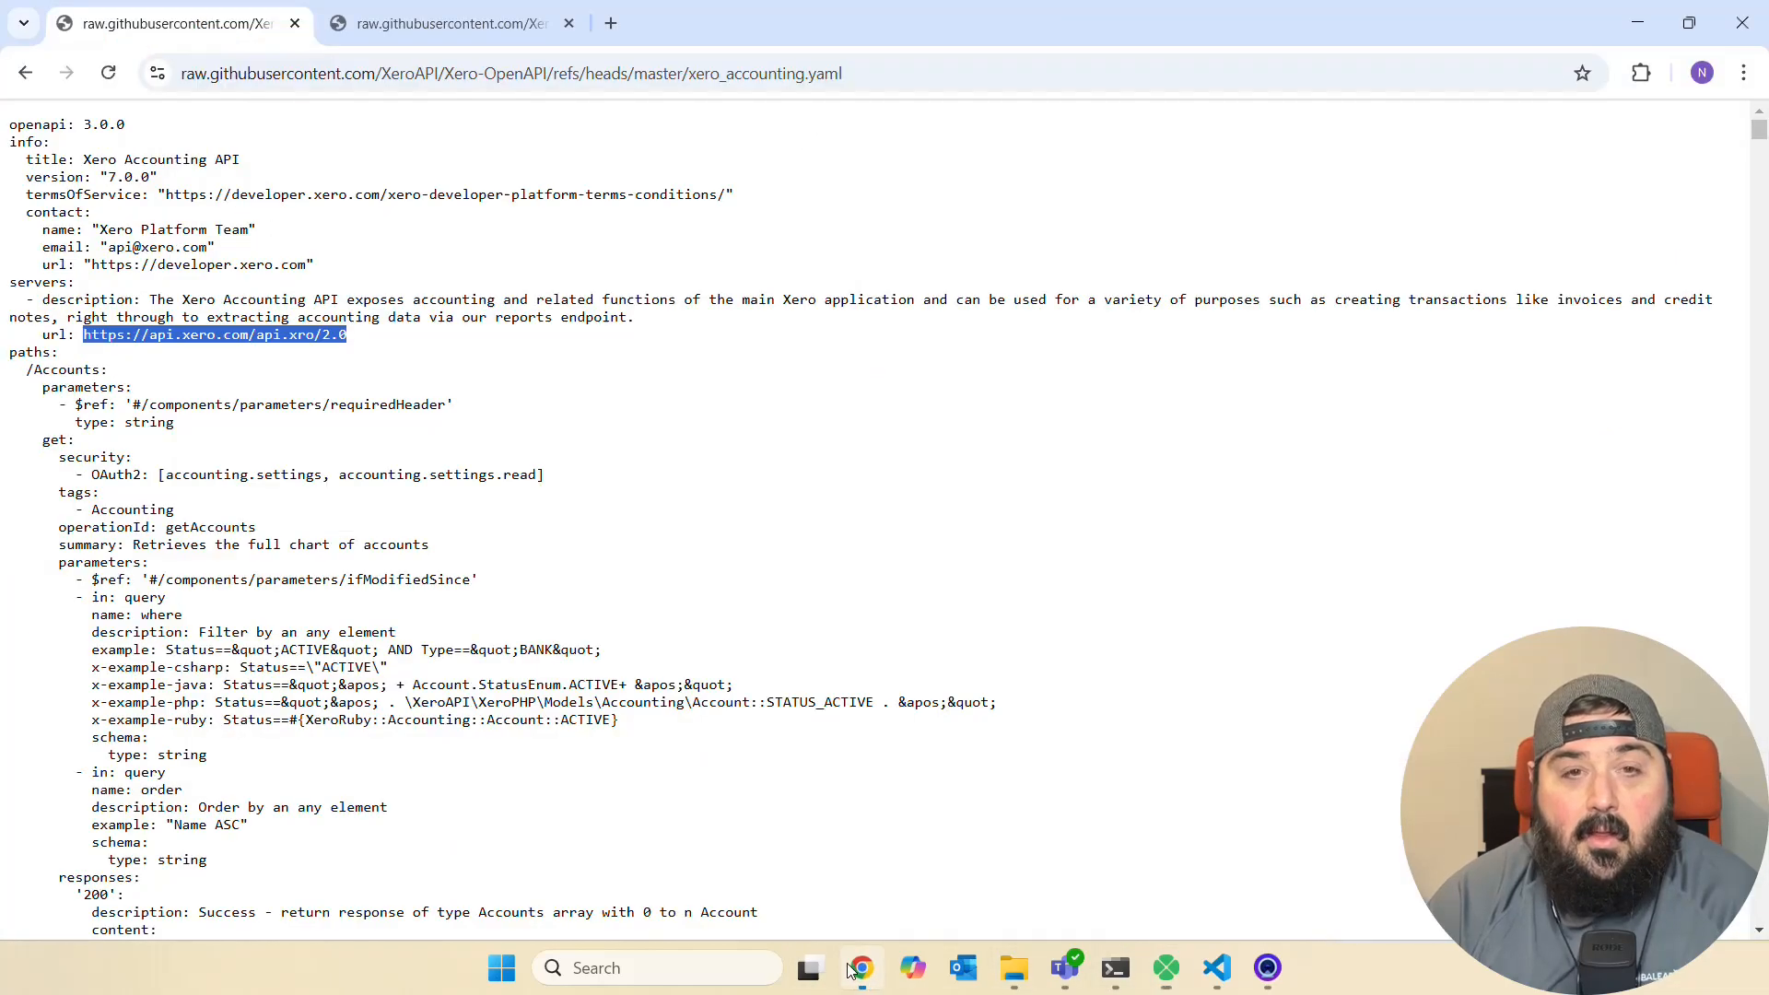
Paste the xero-identity.yaml address into the new connector's OpenAPI URL.
click(472, 25)
drag(816, 74, 179, 78)
key(ctrl+c)
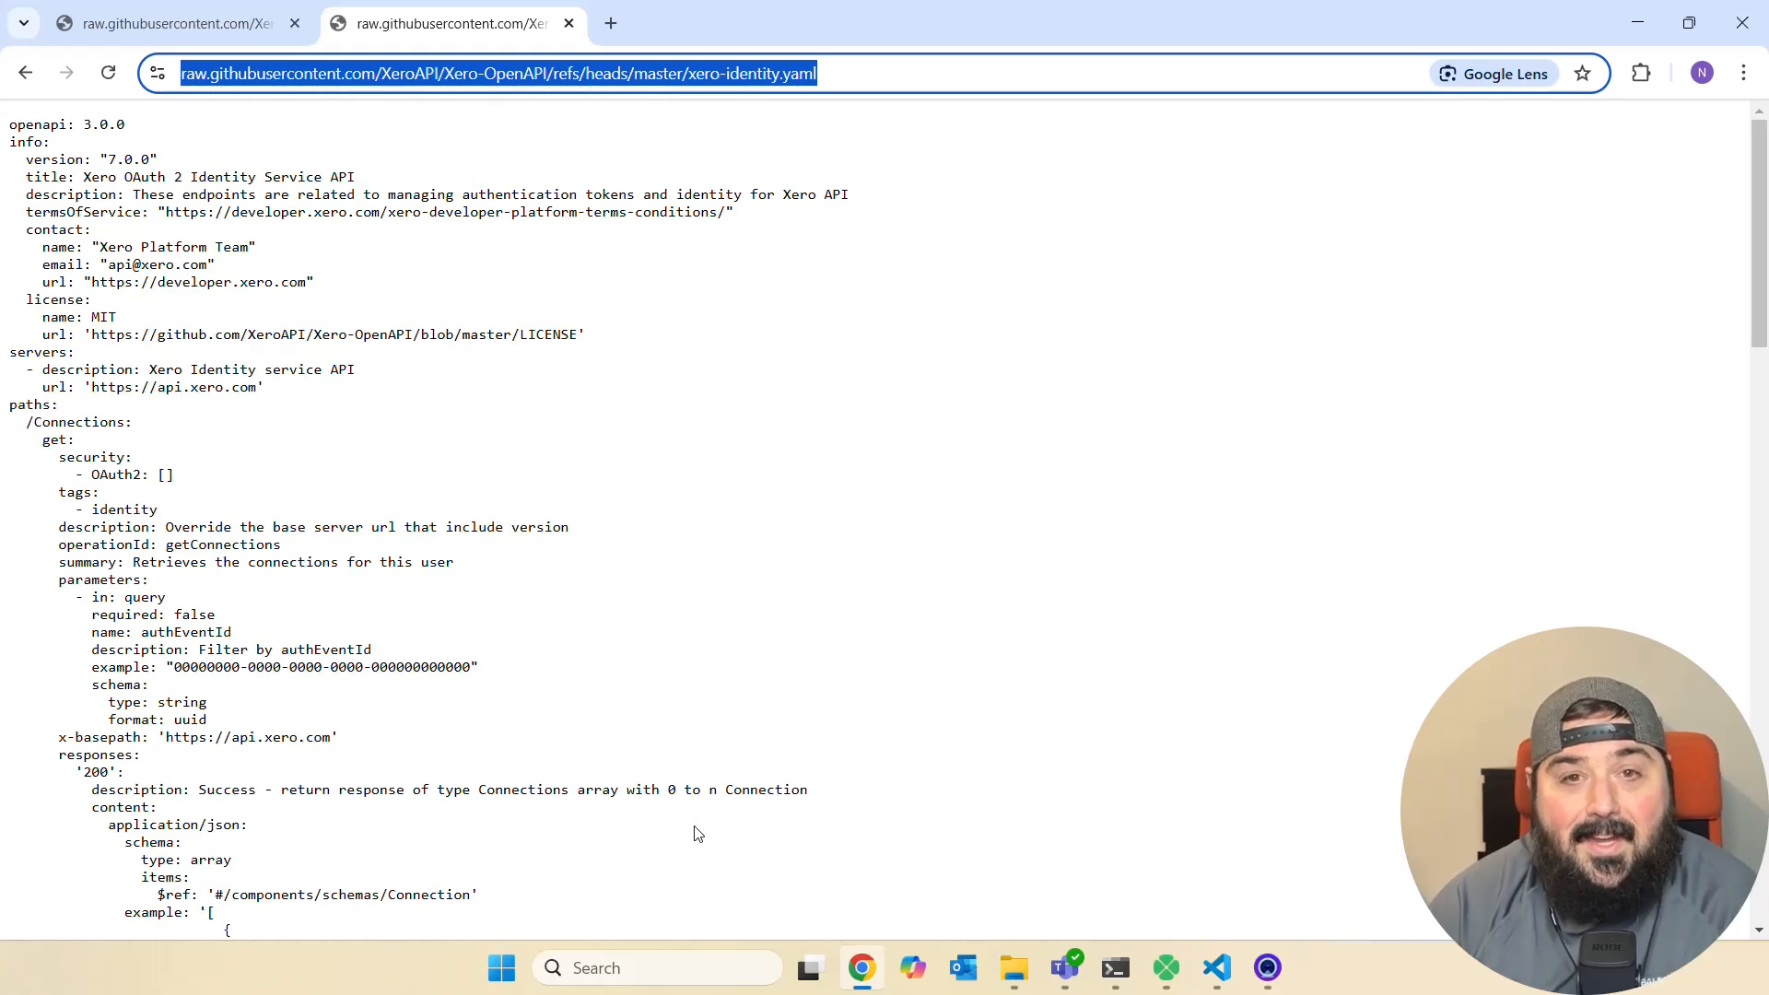
click(1171, 982)
click(513, 249)
key(ctrl+v)
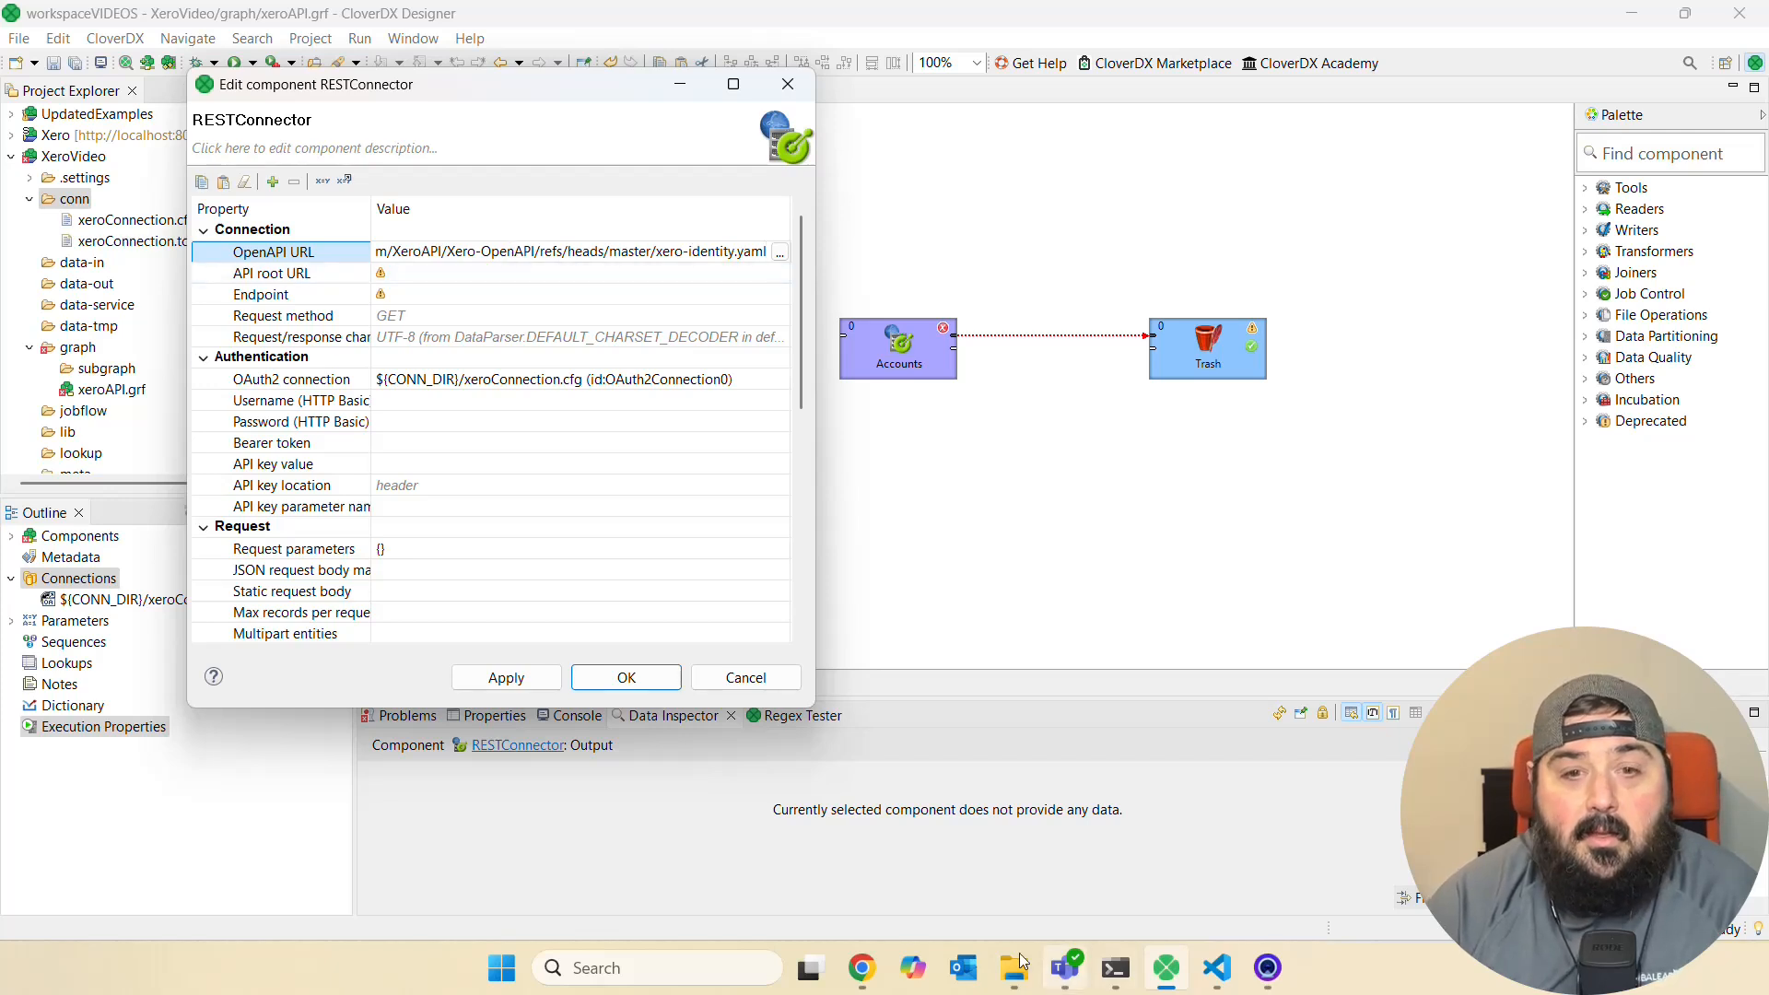
mouse_move(1214, 984)
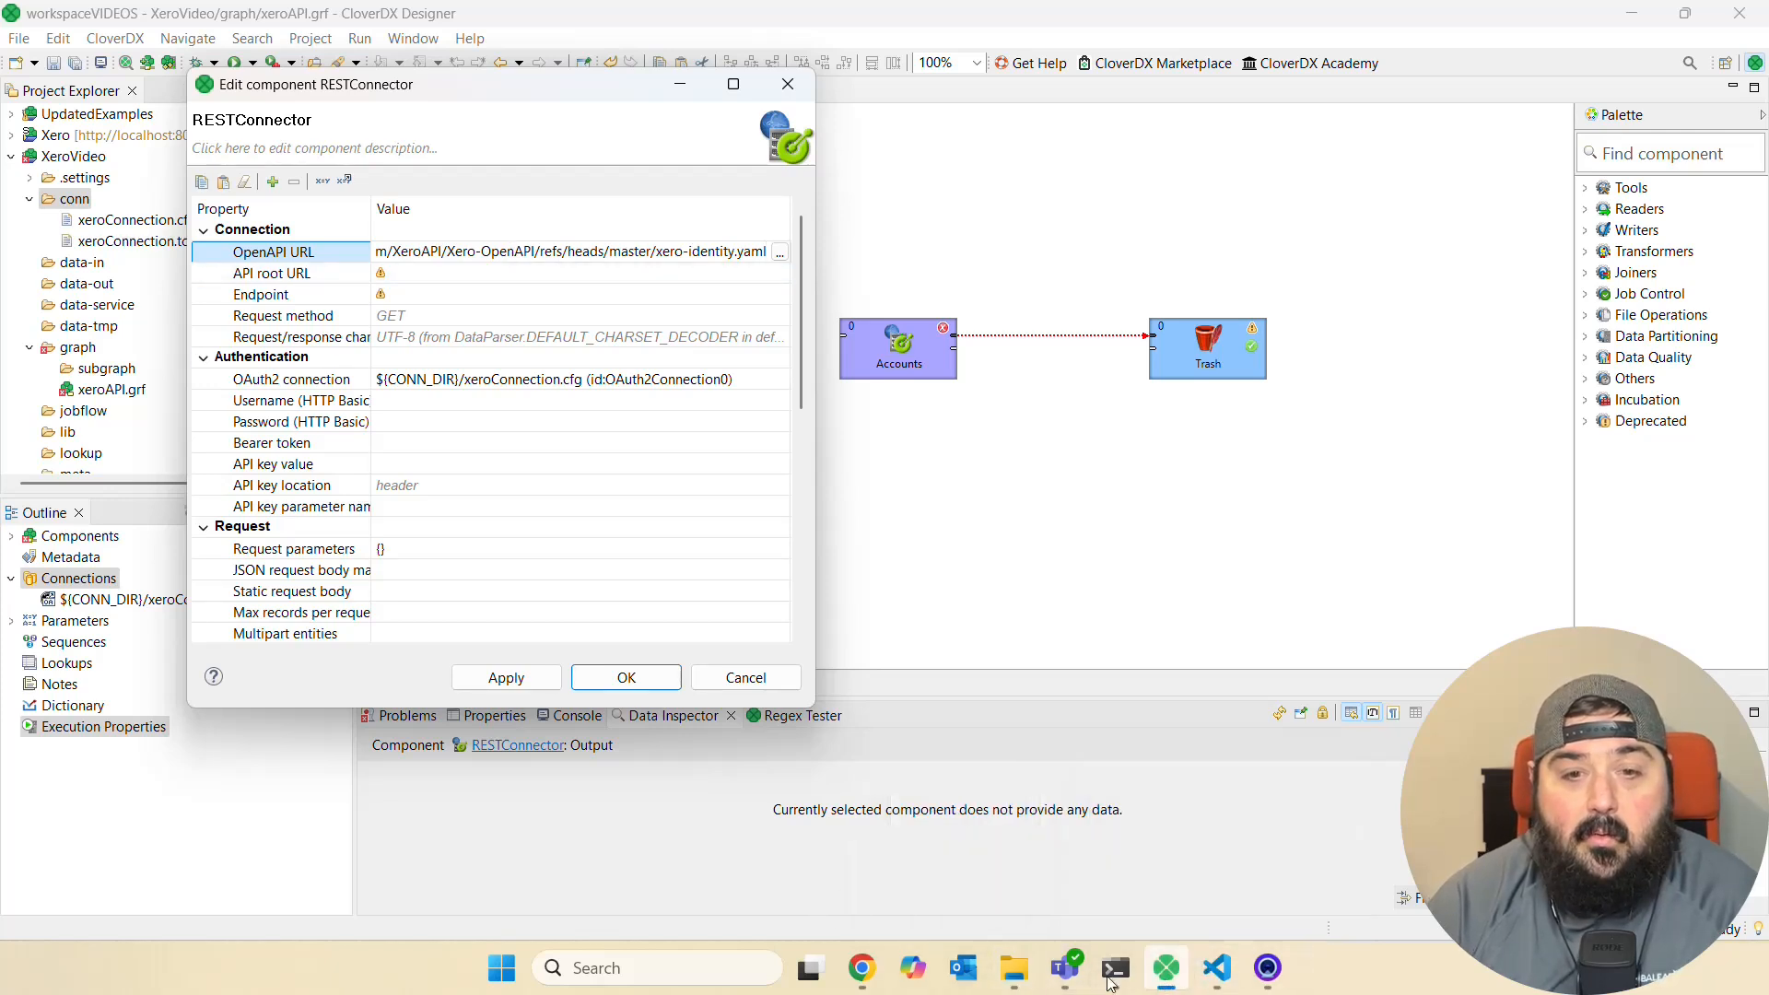
click(862, 967)
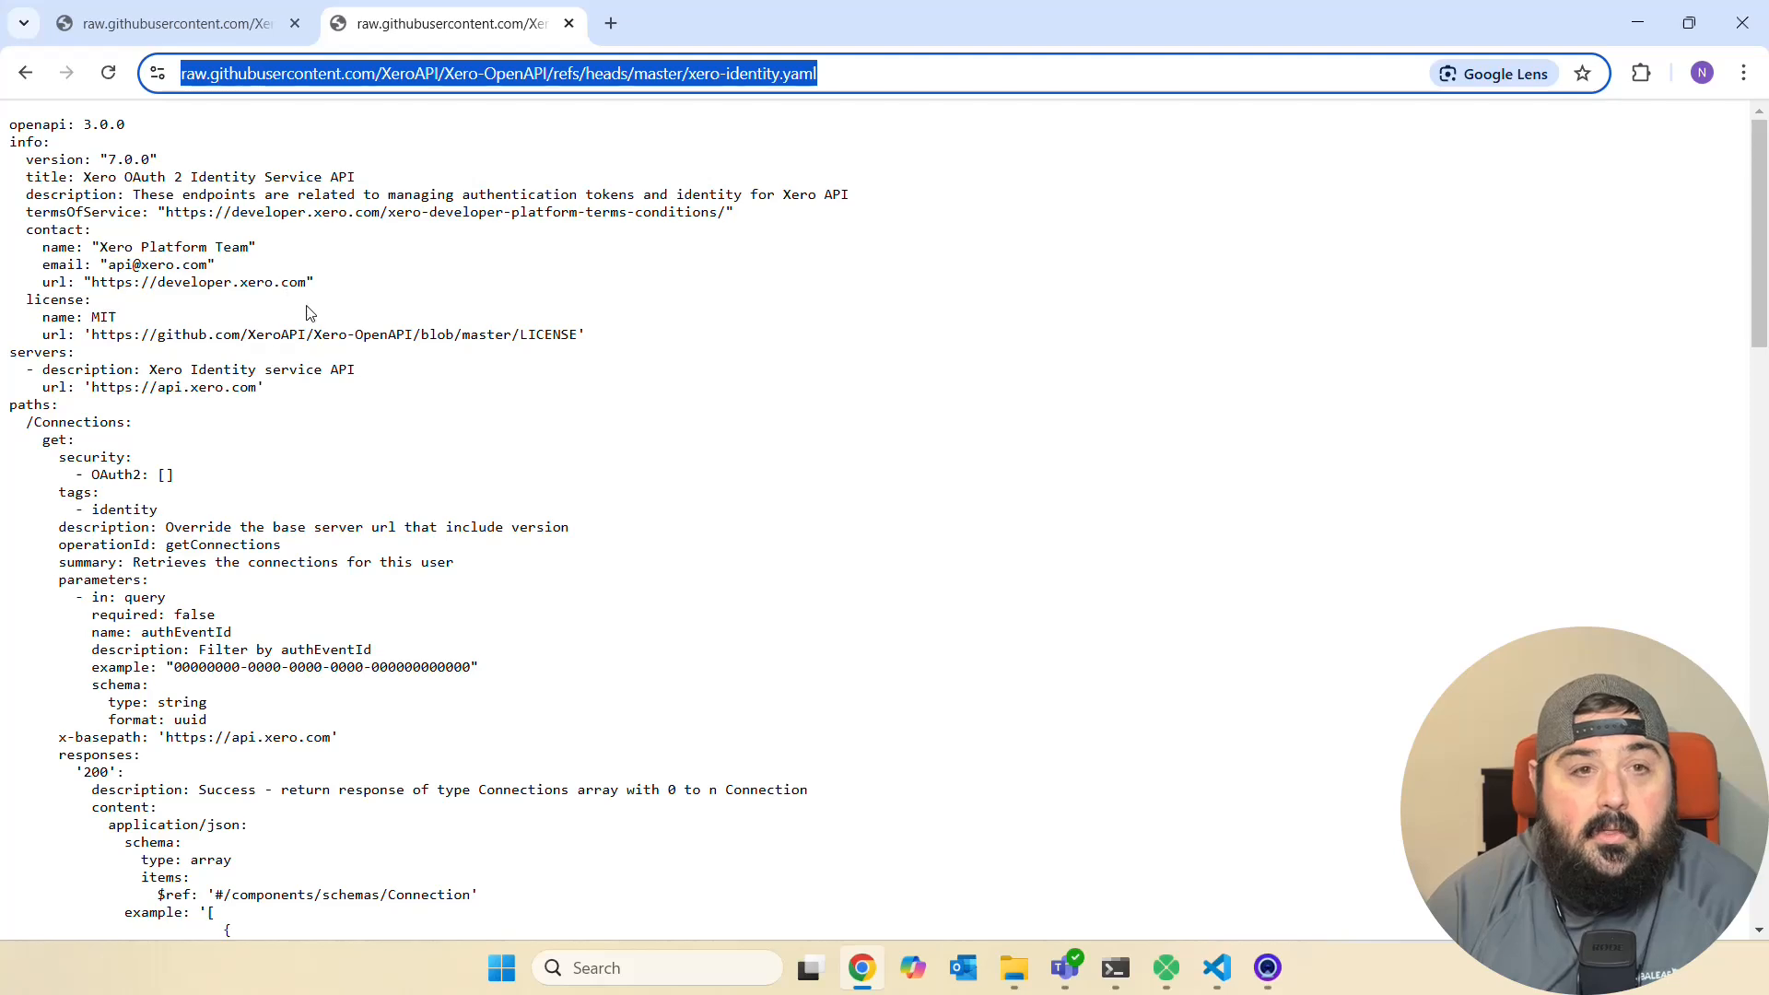
drag(259, 387, 94, 393)
key(ctrl+c)
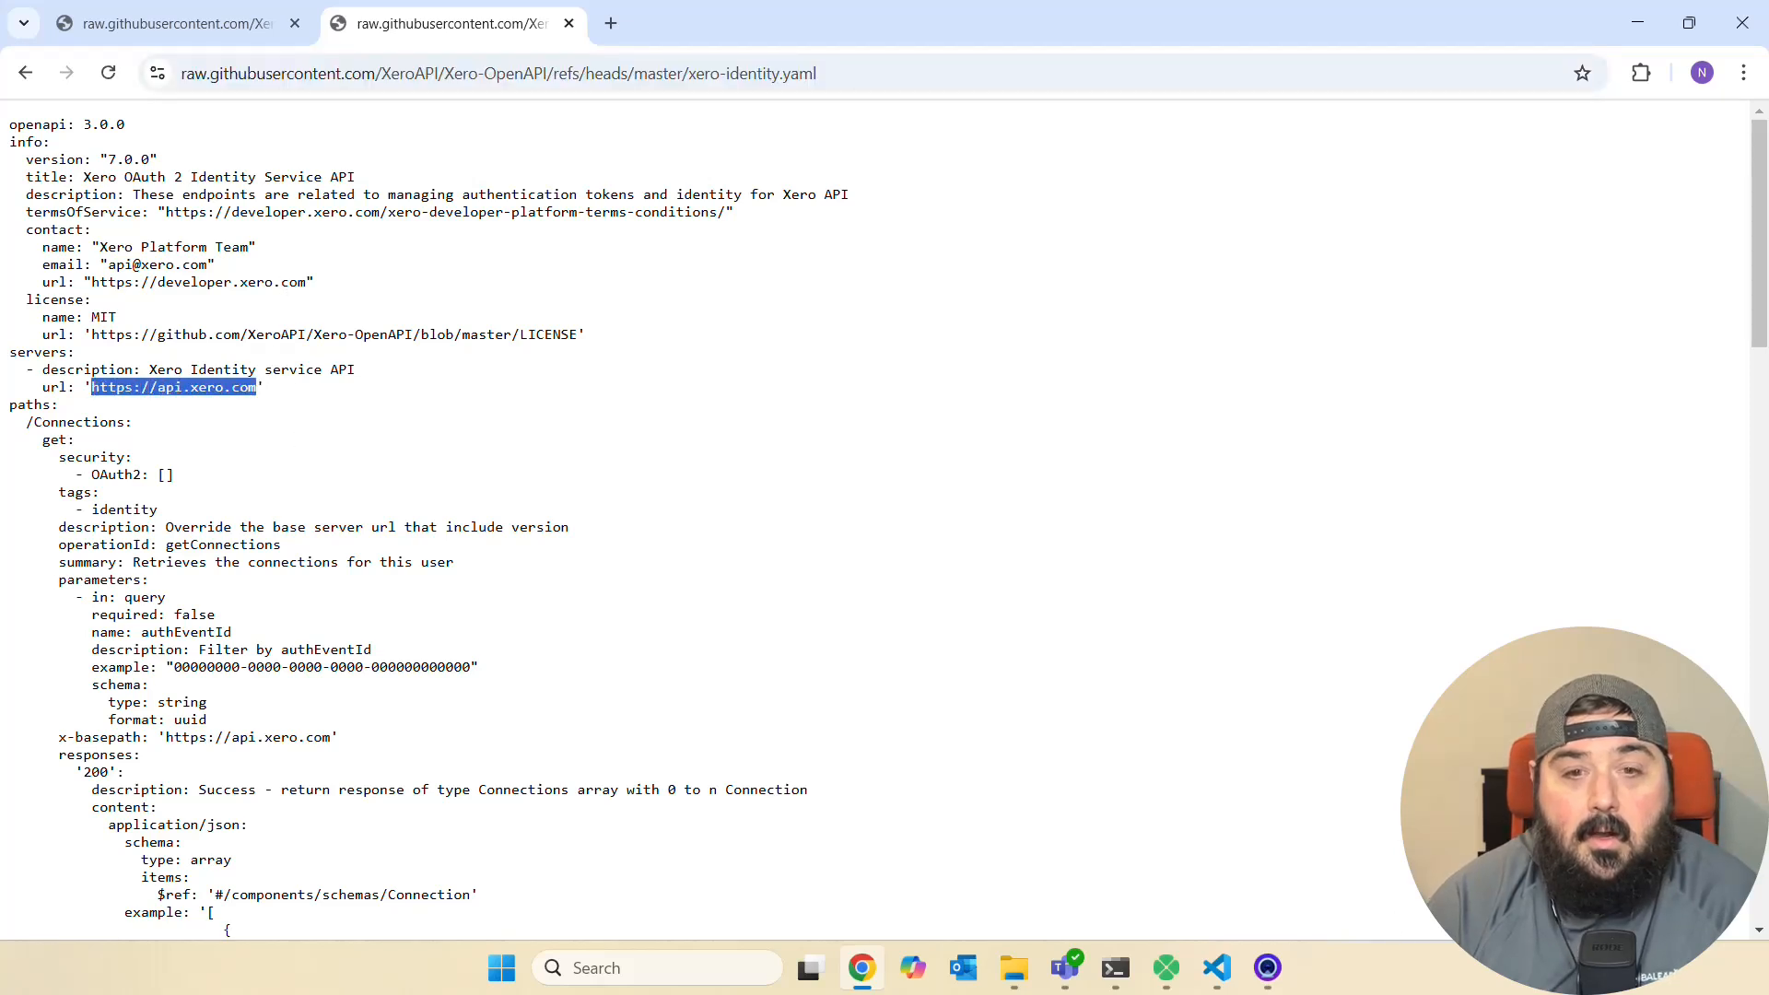
click(1166, 968)
click(396, 276)
key(ctrl+v)
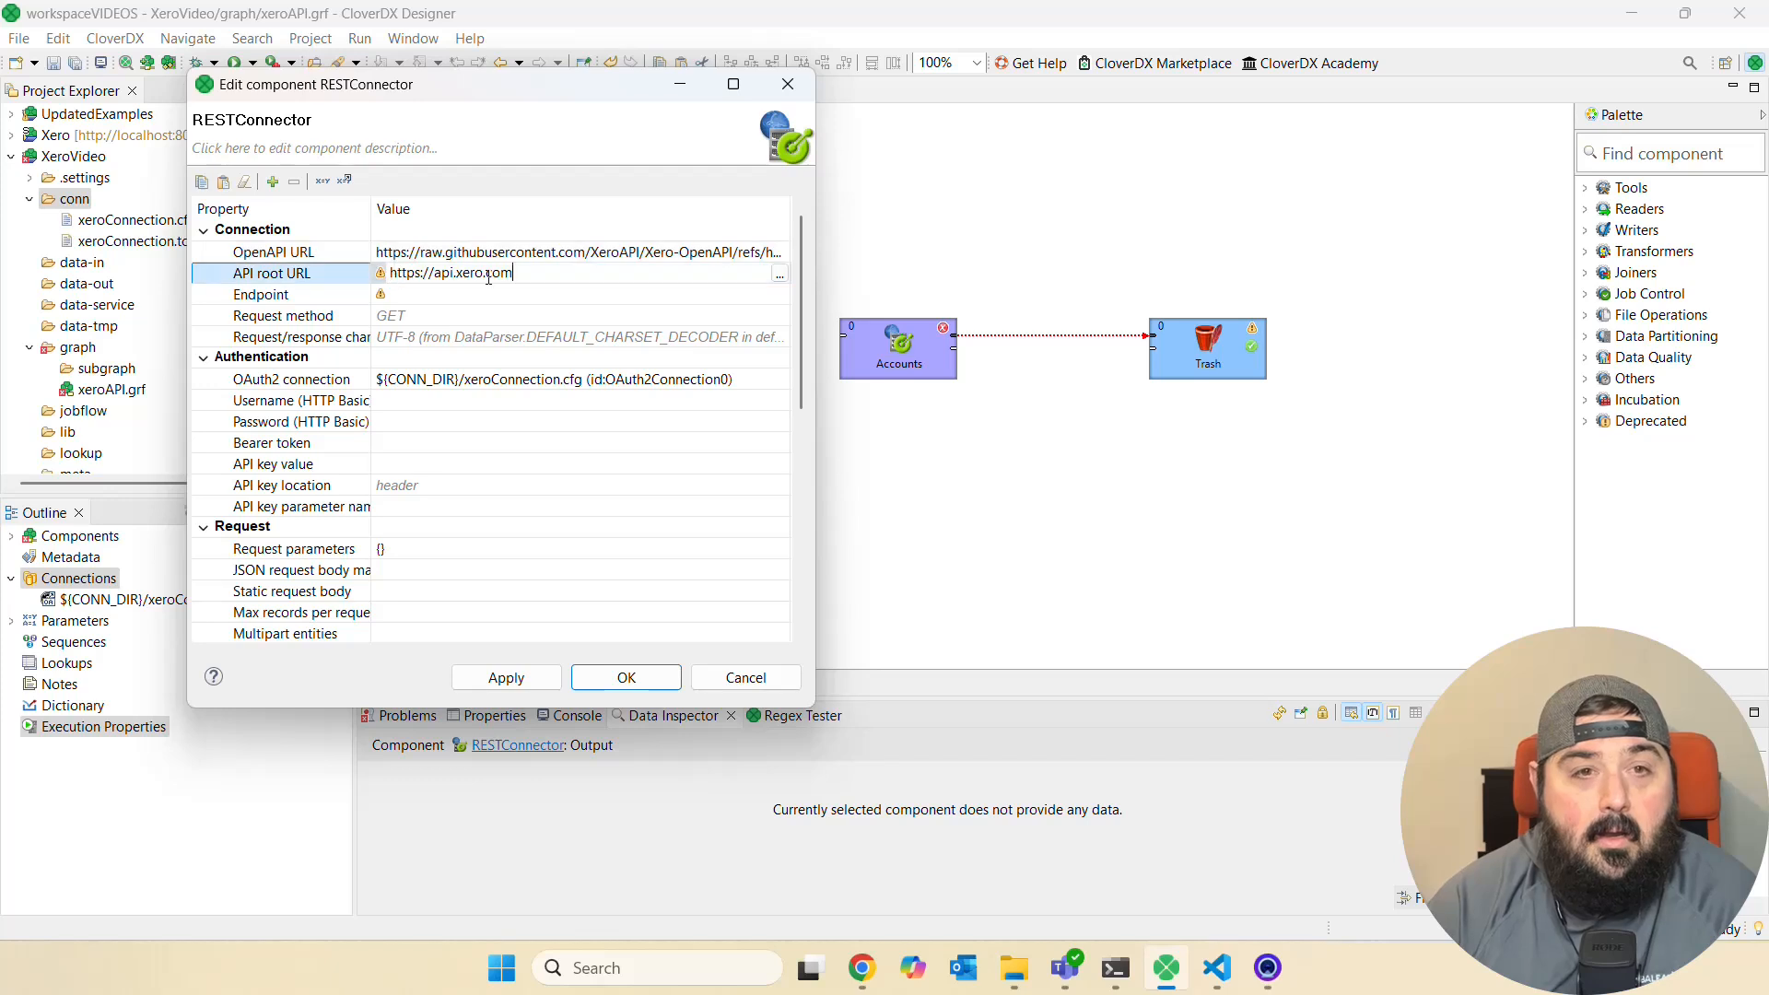
click(696, 294)
Choose GET /Connections as the endpoint and review the property table.
click(779, 295)
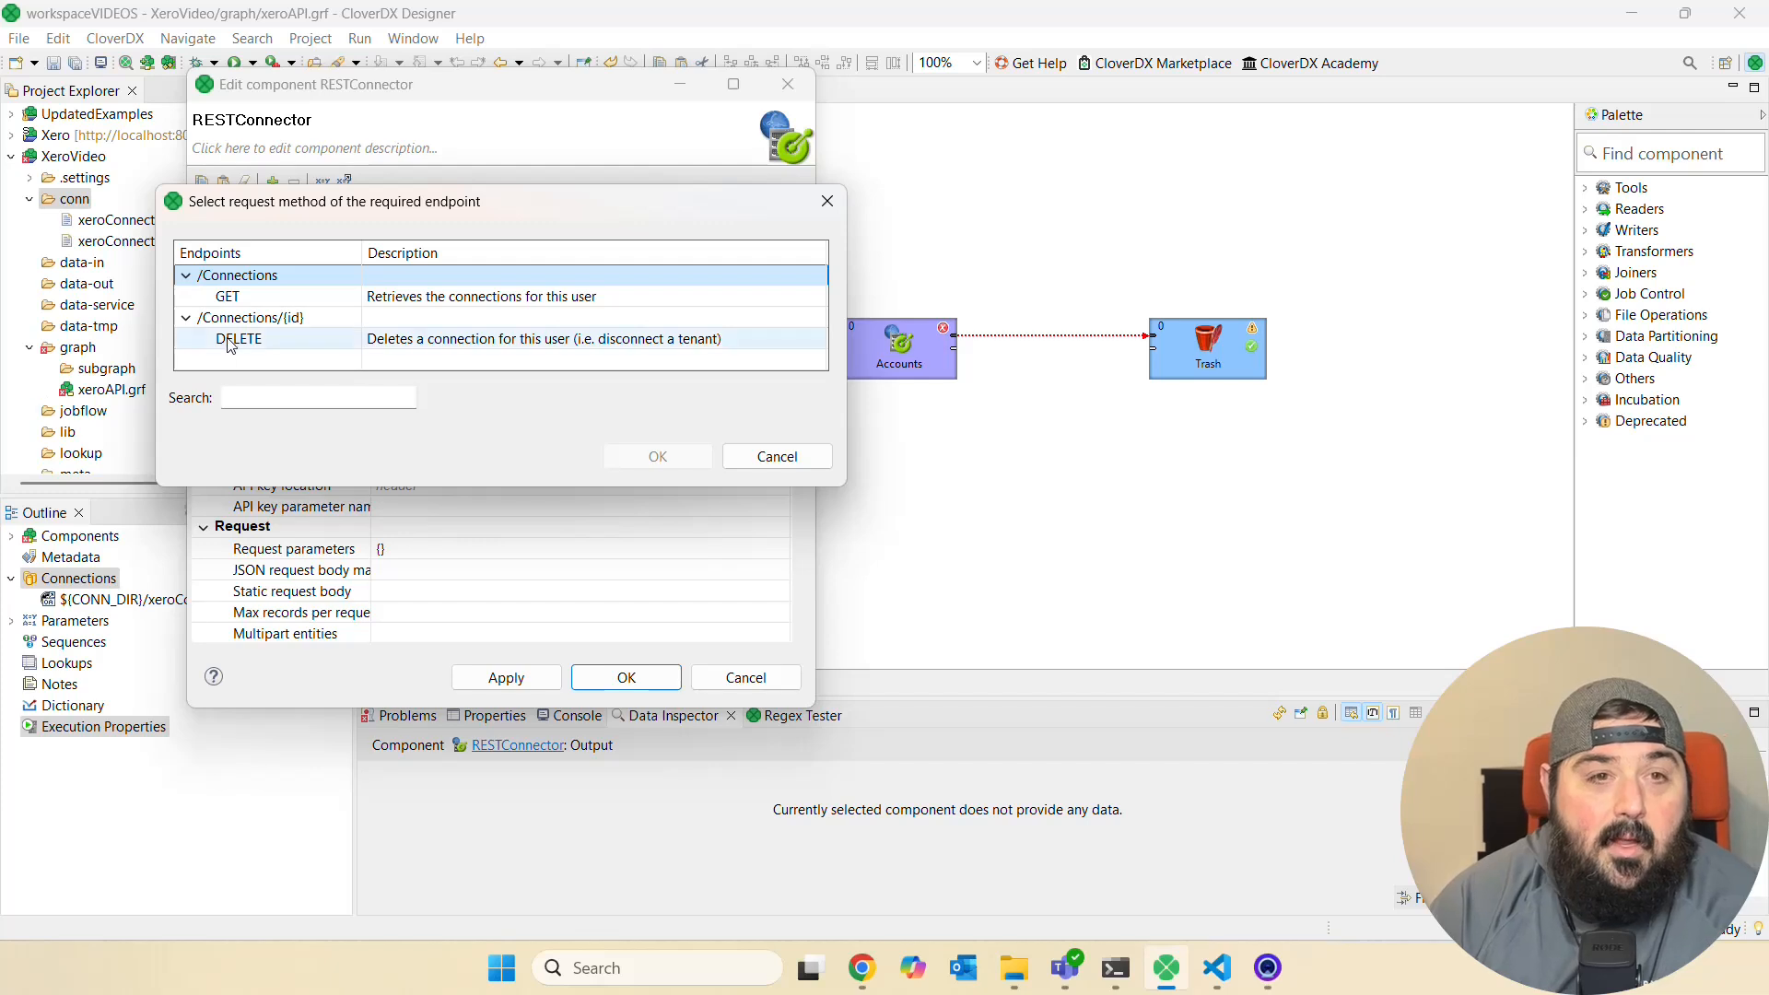
double_click(237, 300)
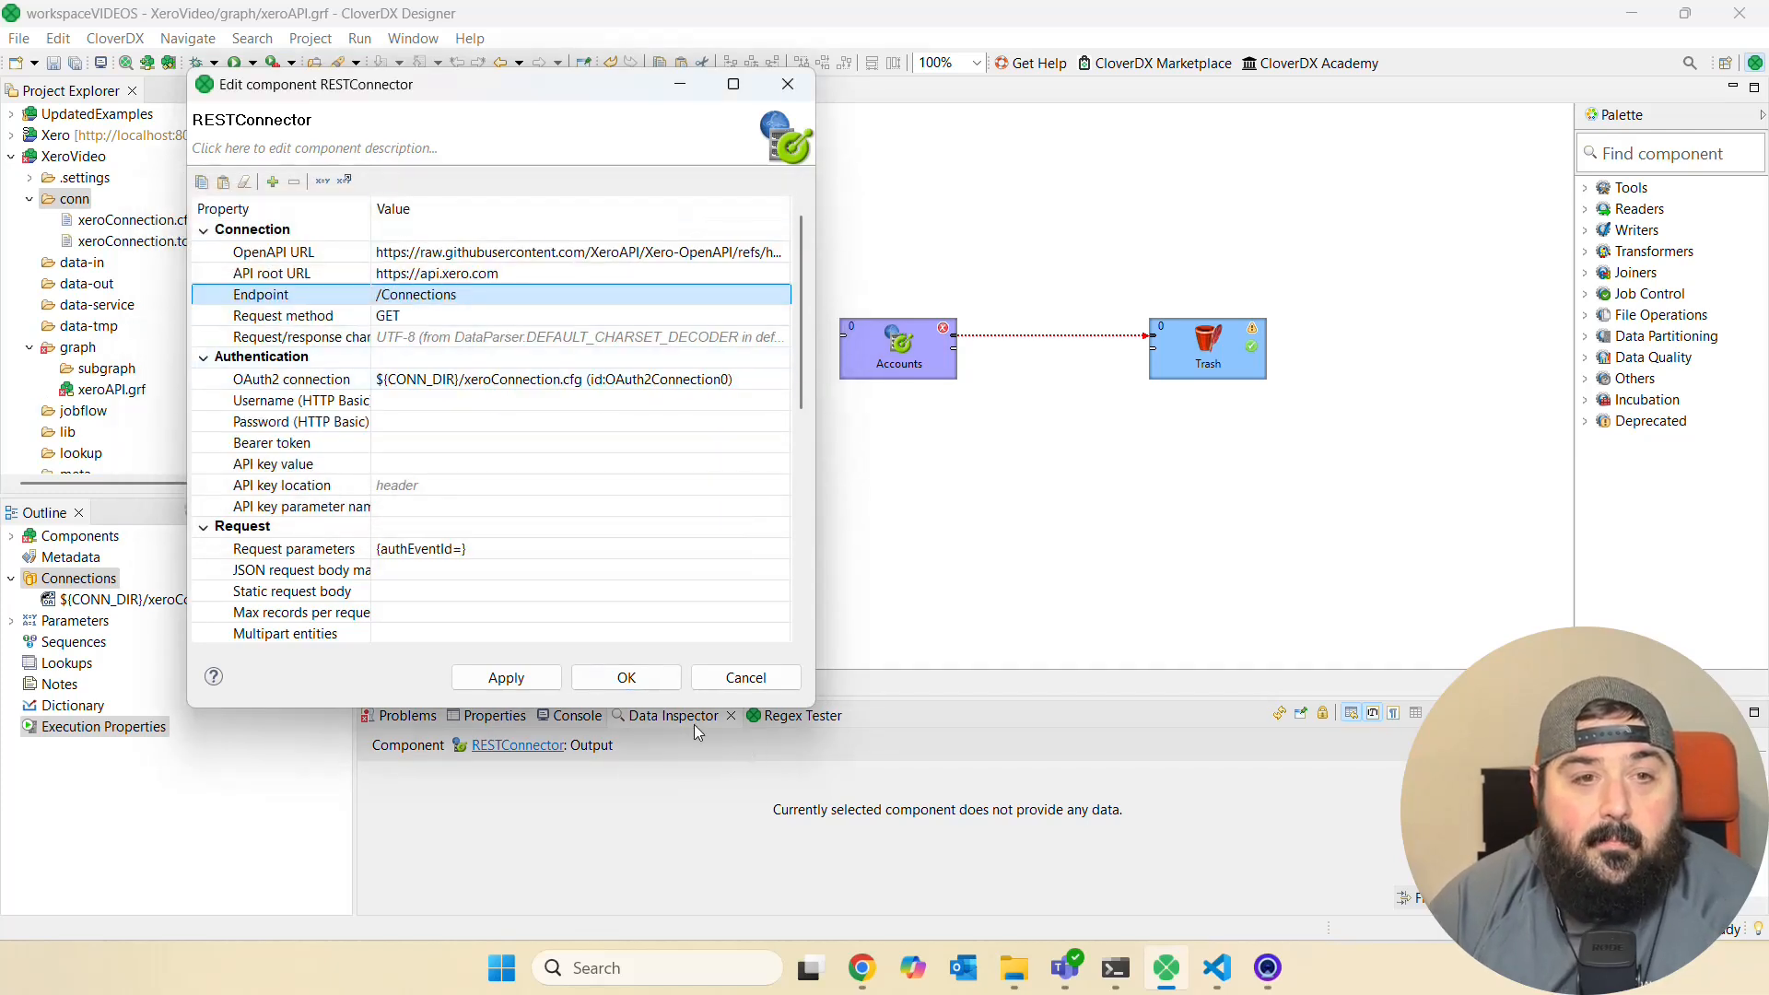
scroll(467, 505, down, 1)
scroll(467, 504, down, 2)
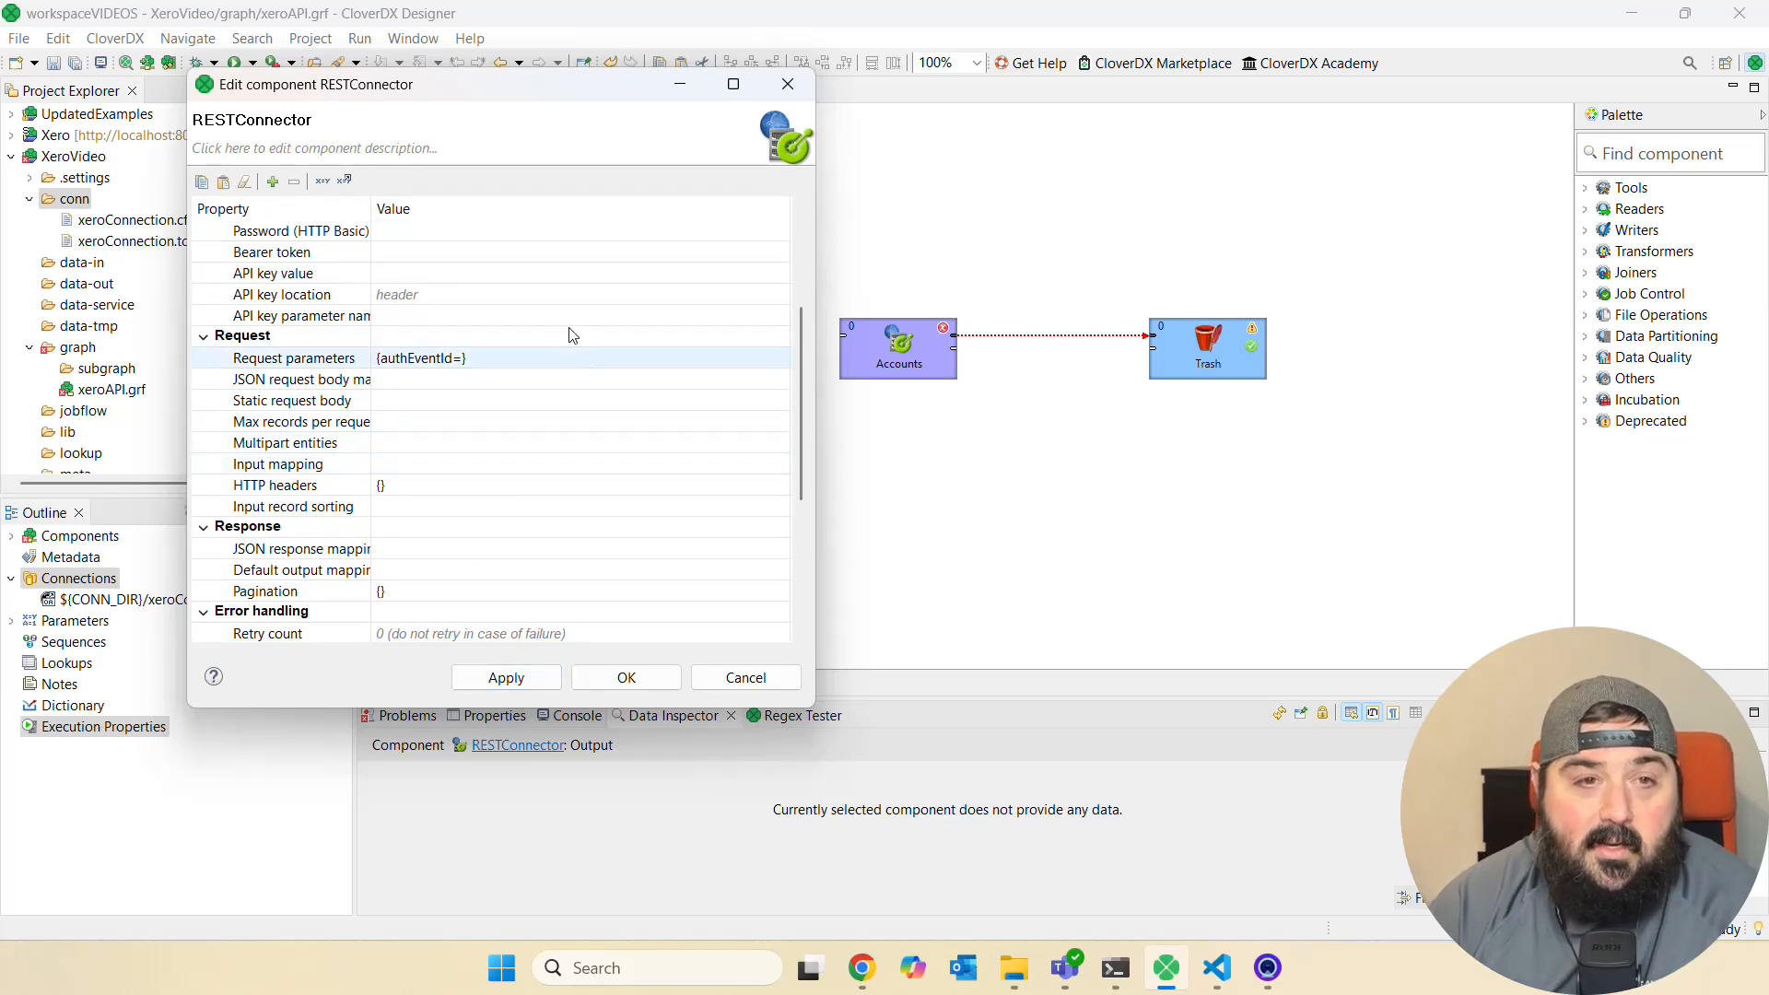
scroll(619, 369, down, 3)
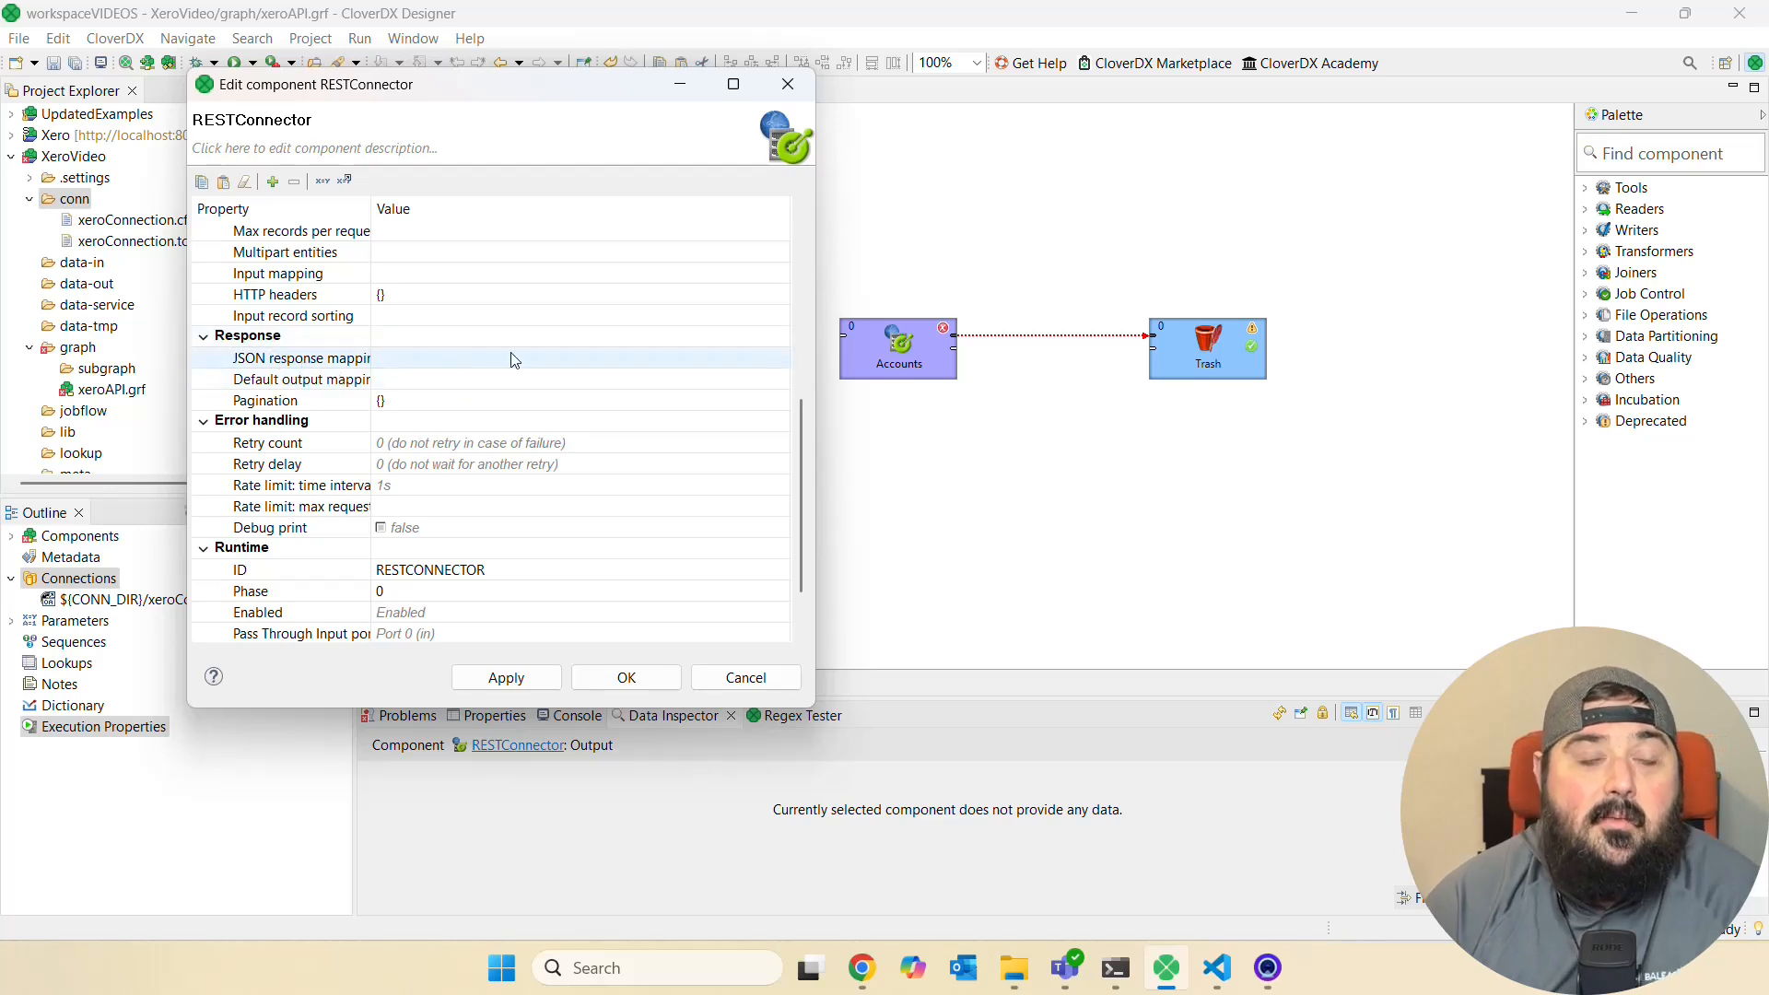
Add a 200-response mapping sending body_json to Output Port 0 with new metadata.
click(615, 367)
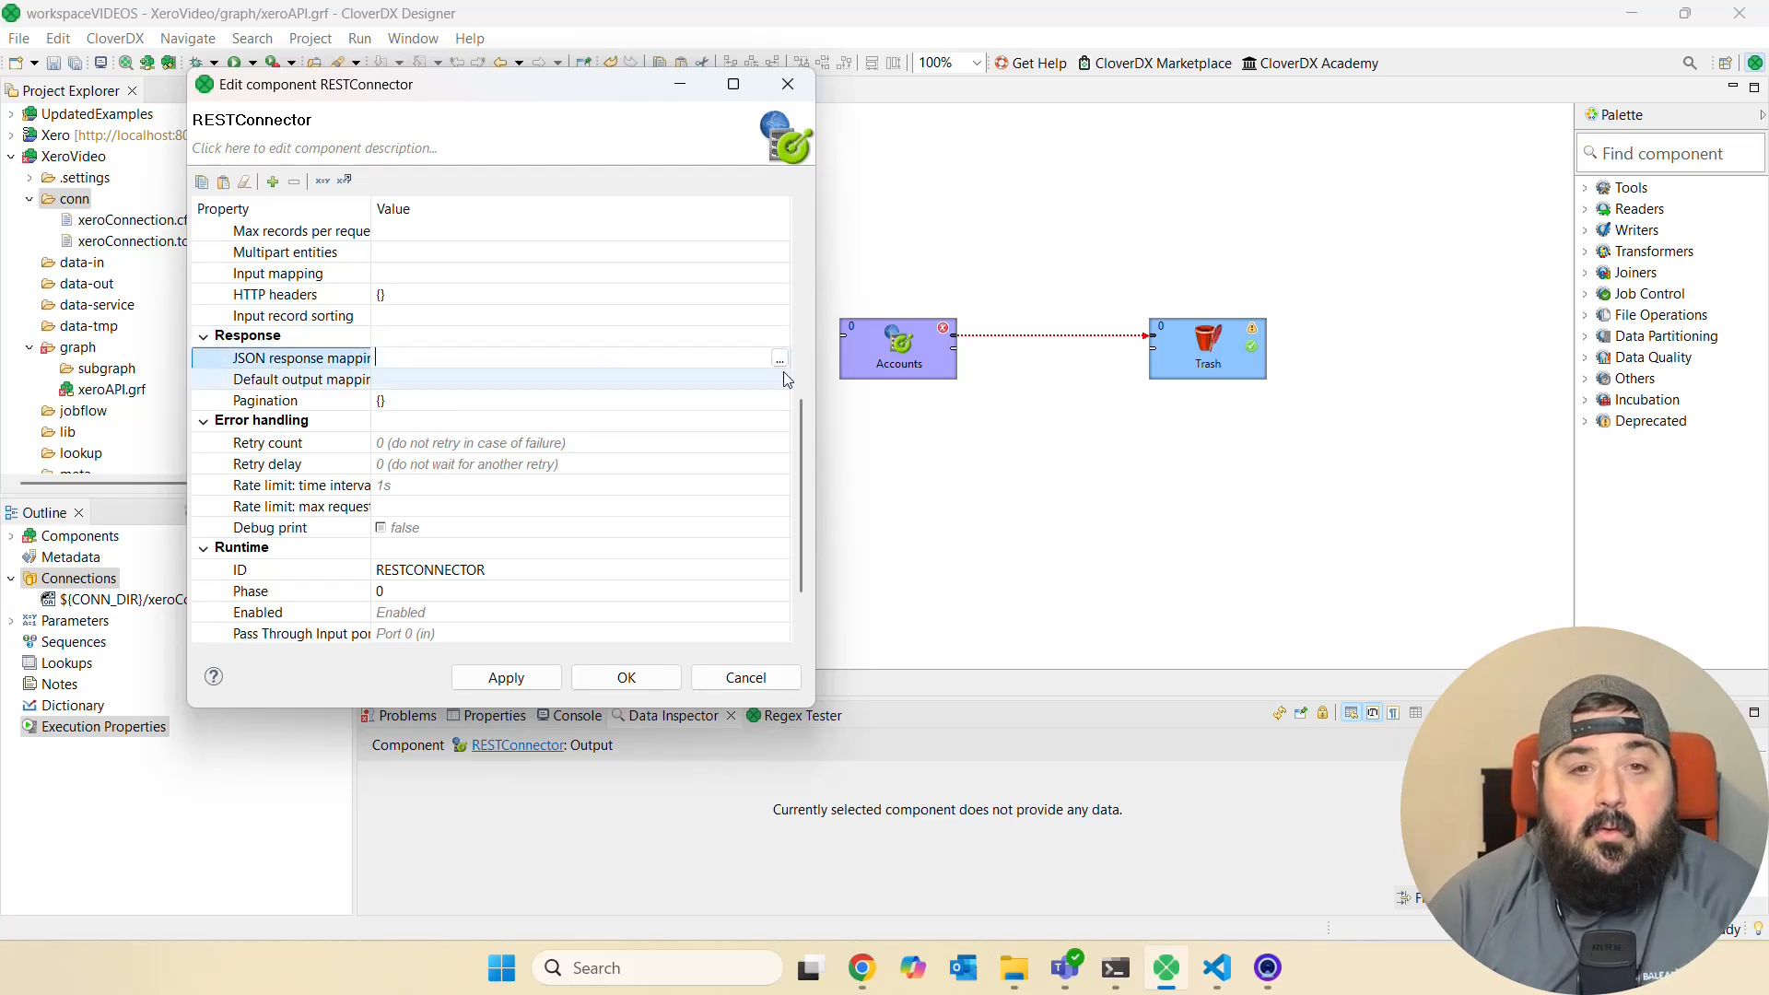
click(779, 359)
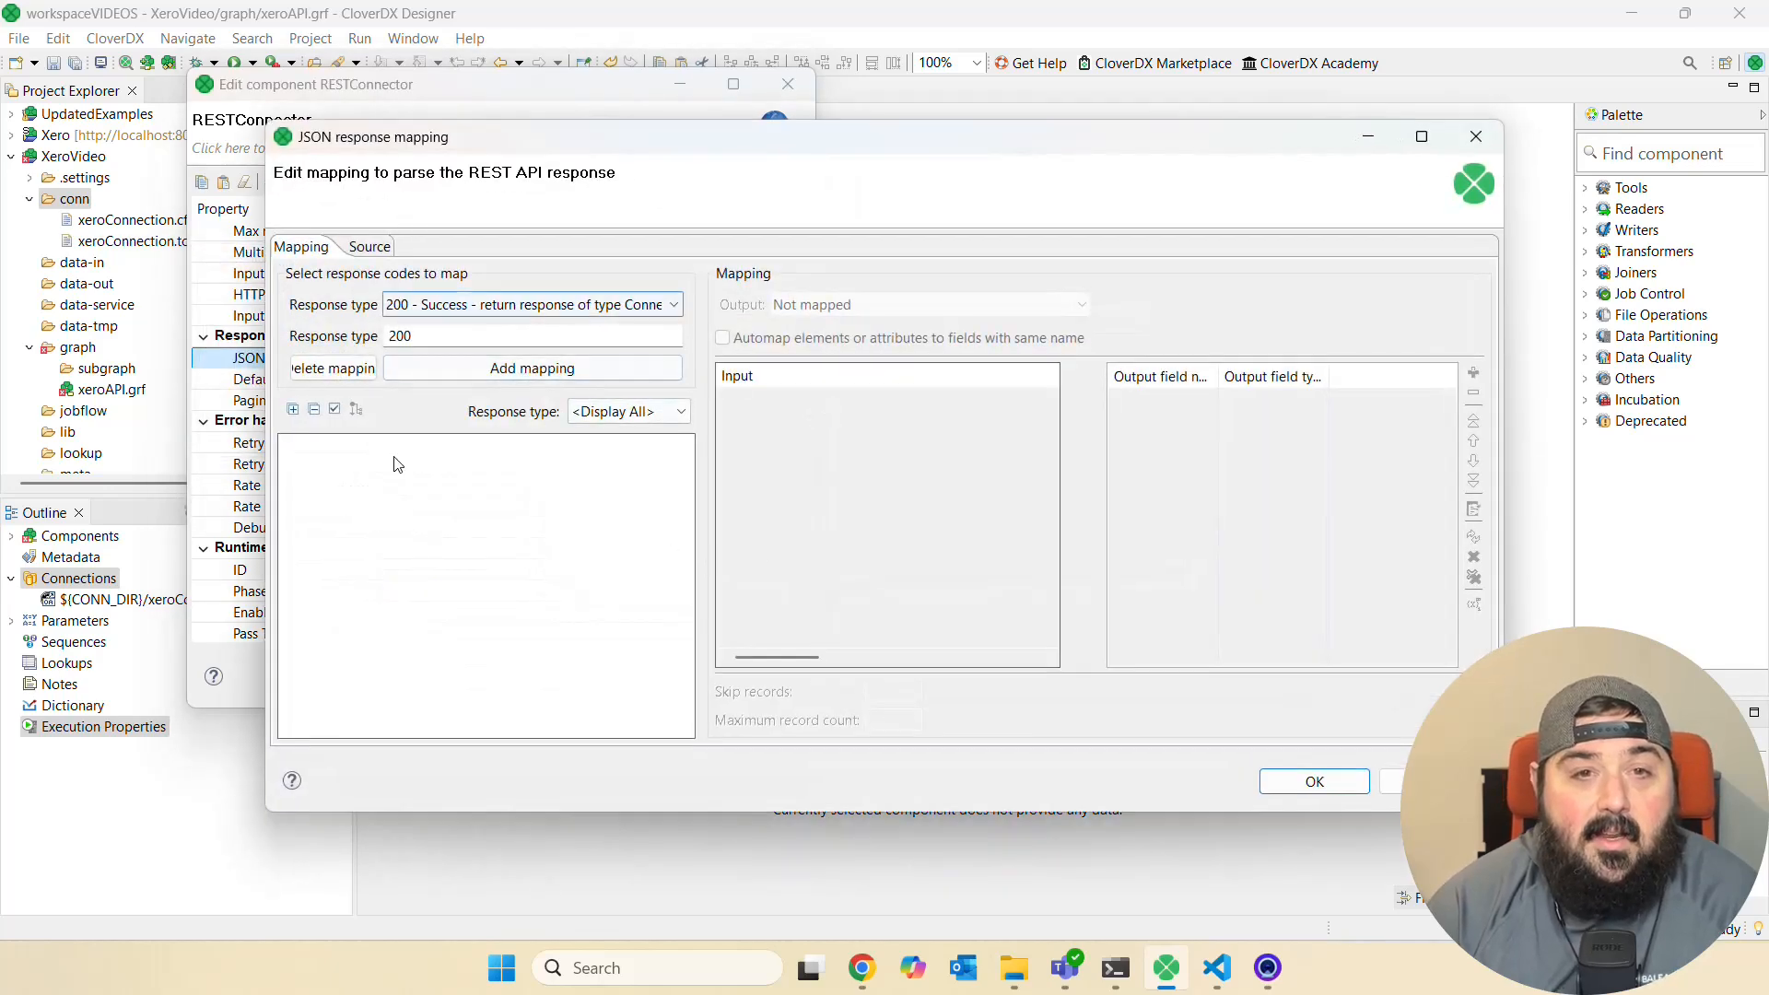
click(509, 373)
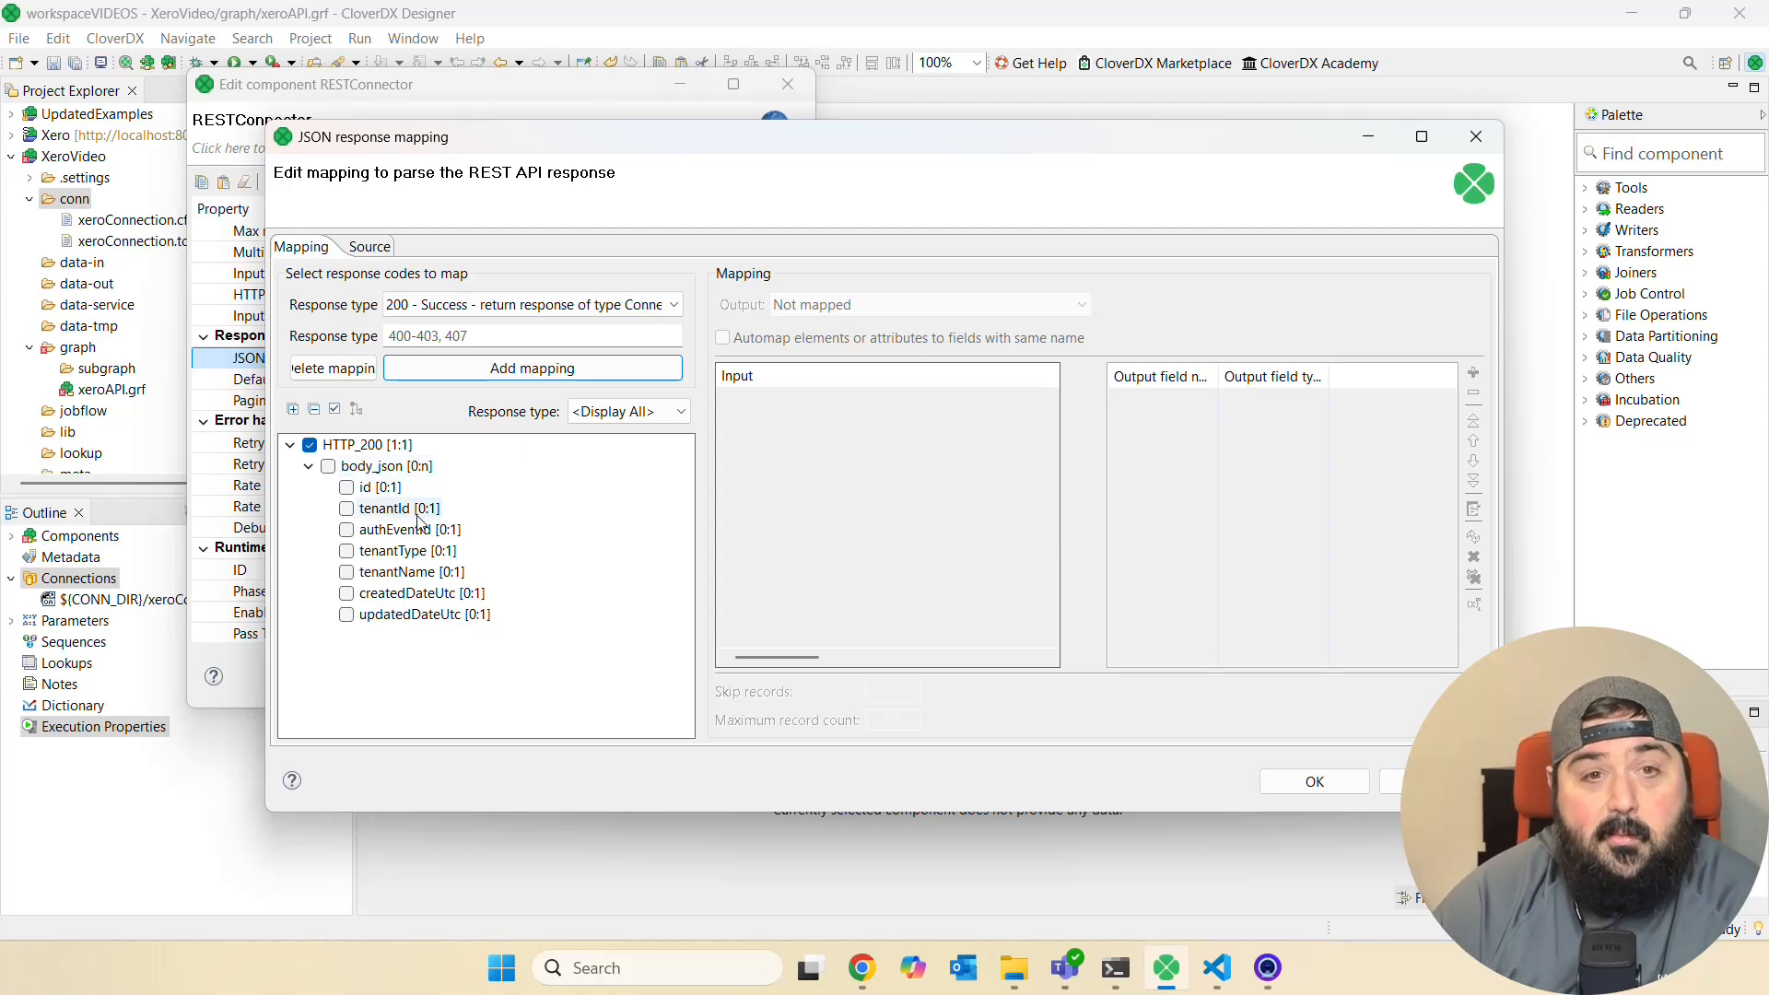
click(329, 467)
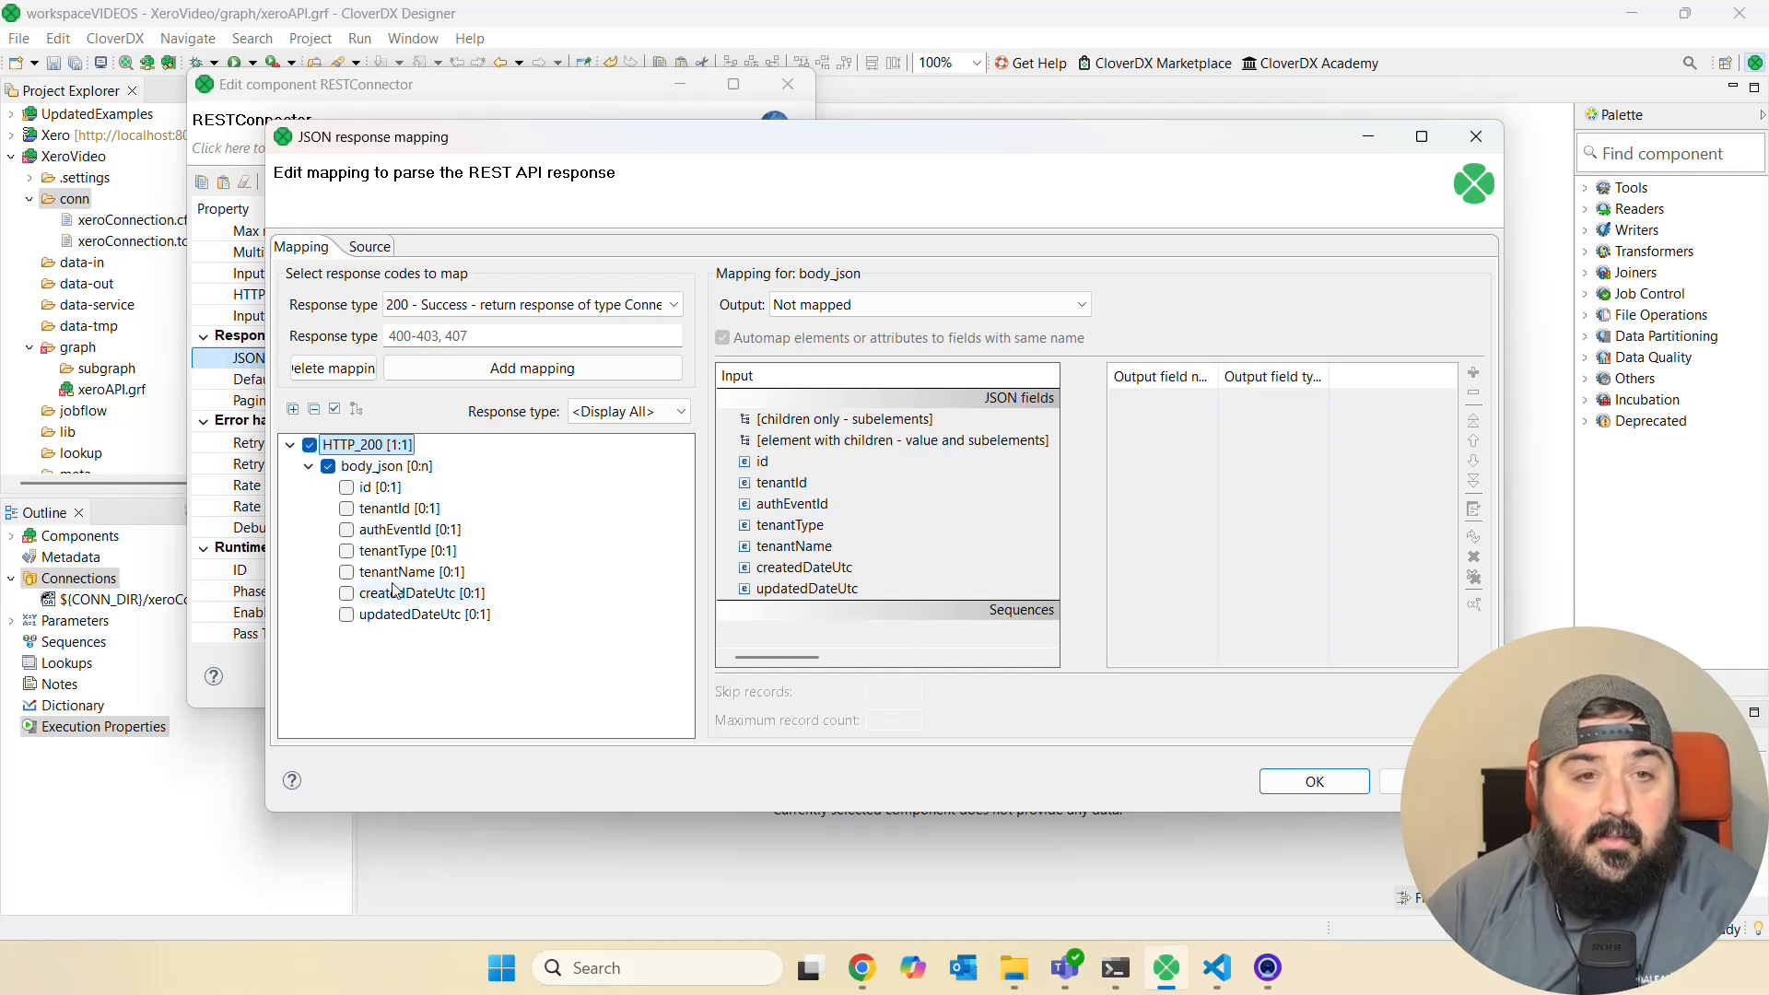
click(385, 473)
click(840, 305)
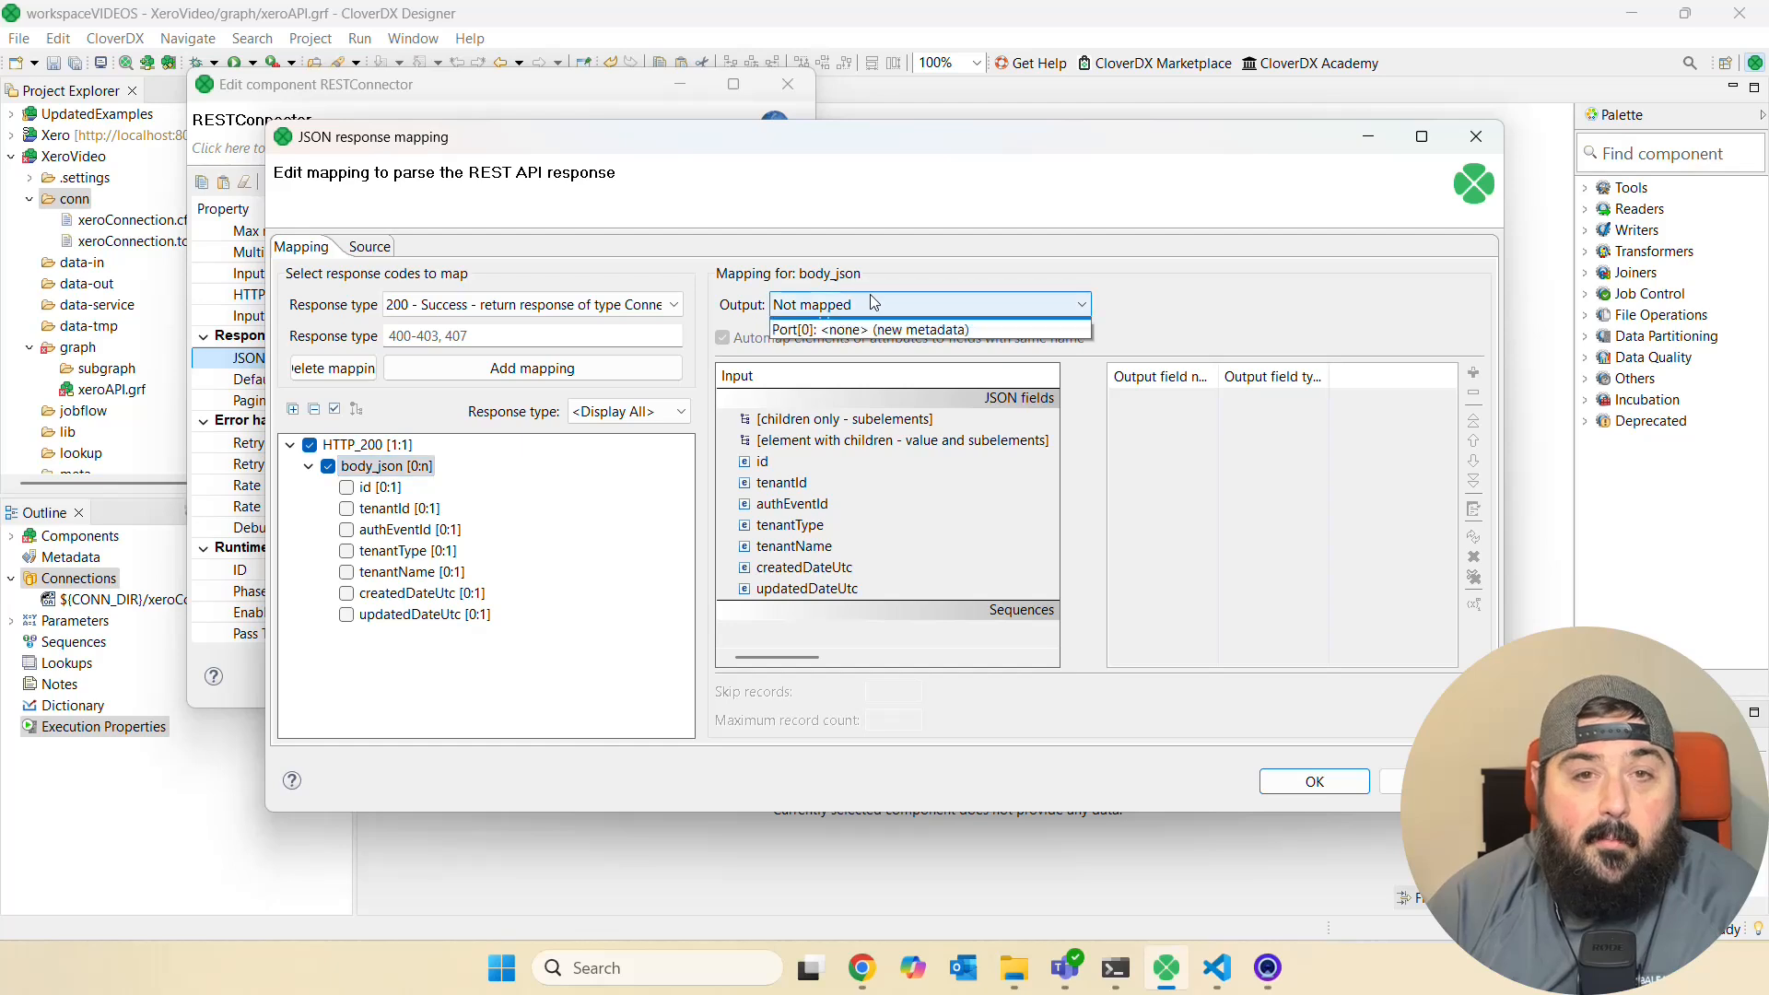
click(829, 345)
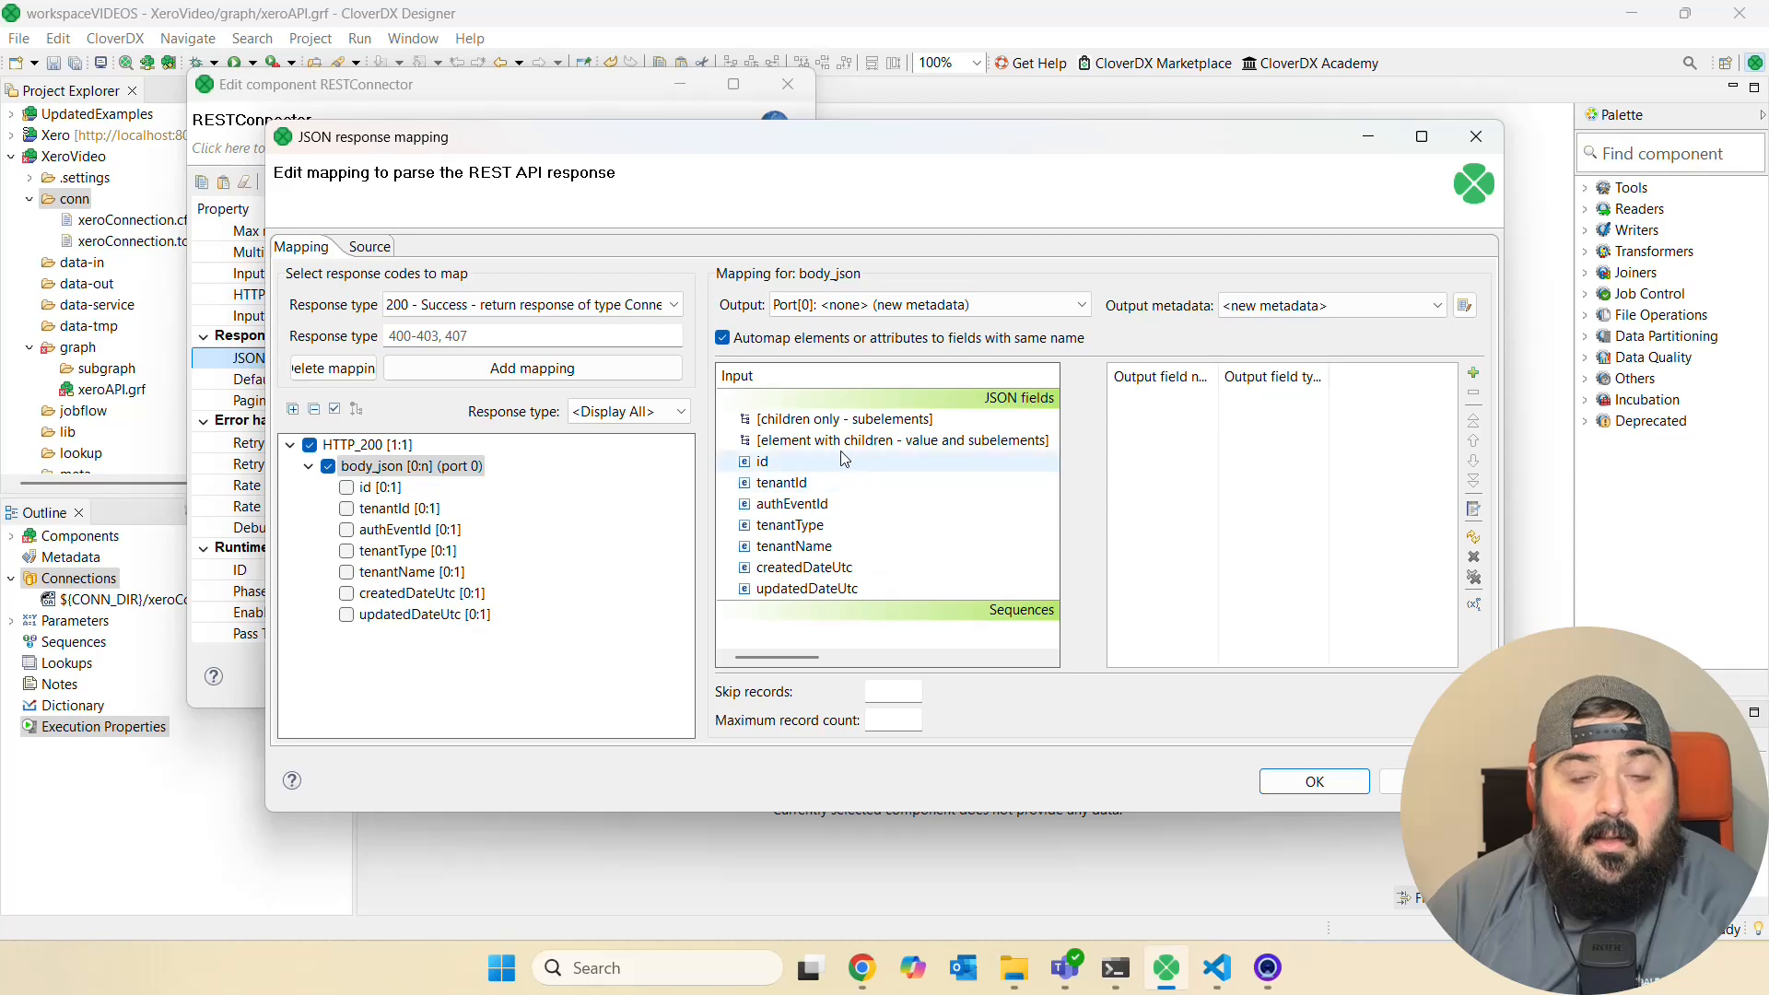
Map the tenantId field to the output and rename the metadata record to tenantId.
drag(818, 485, 1195, 495)
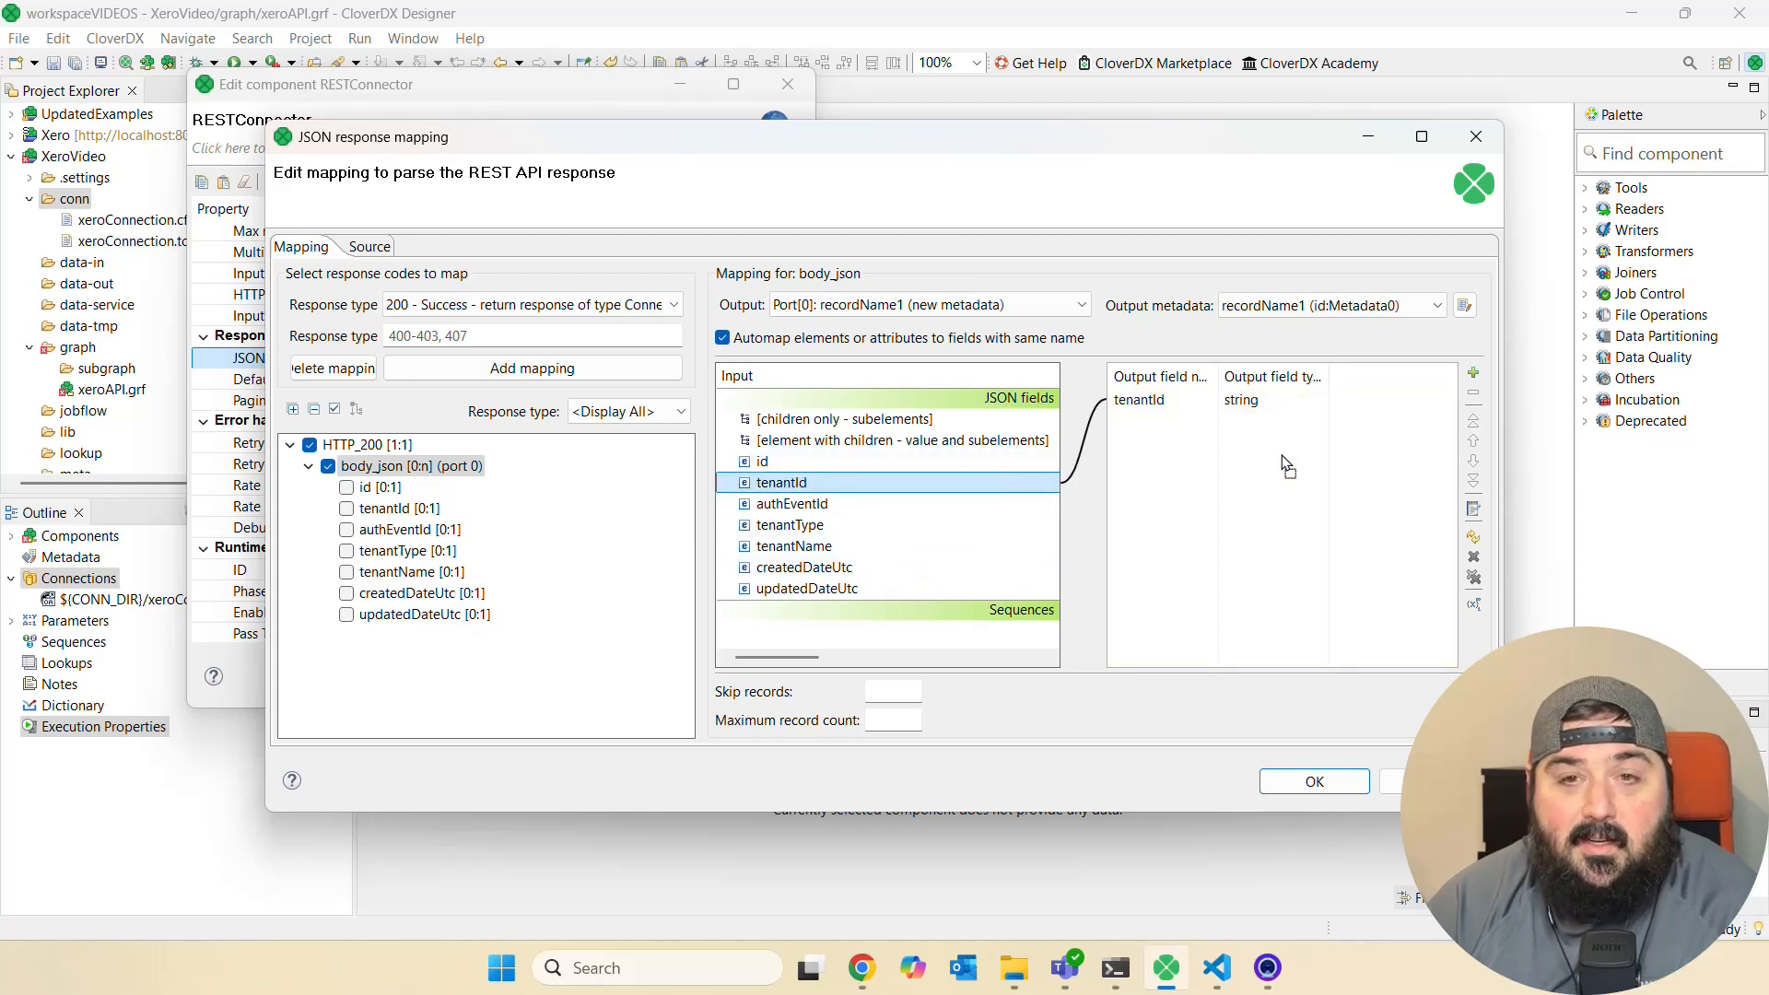
click(1317, 311)
click(1465, 305)
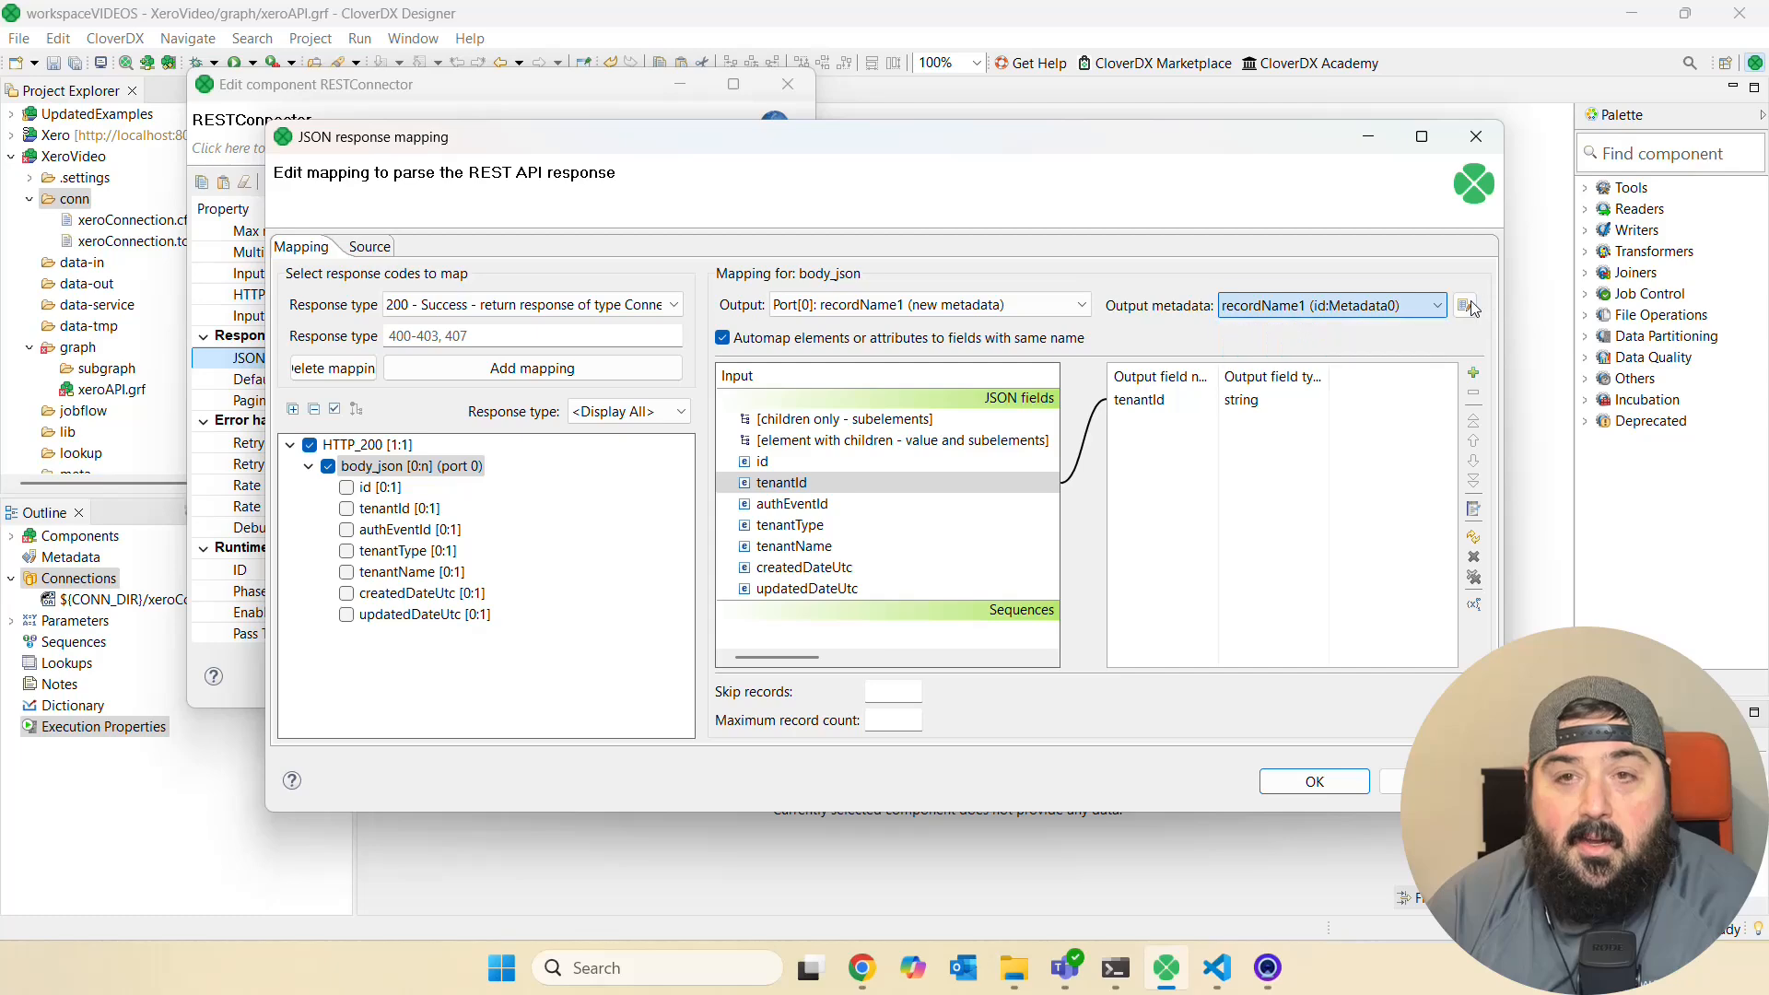
click(1465, 305)
click(1472, 361)
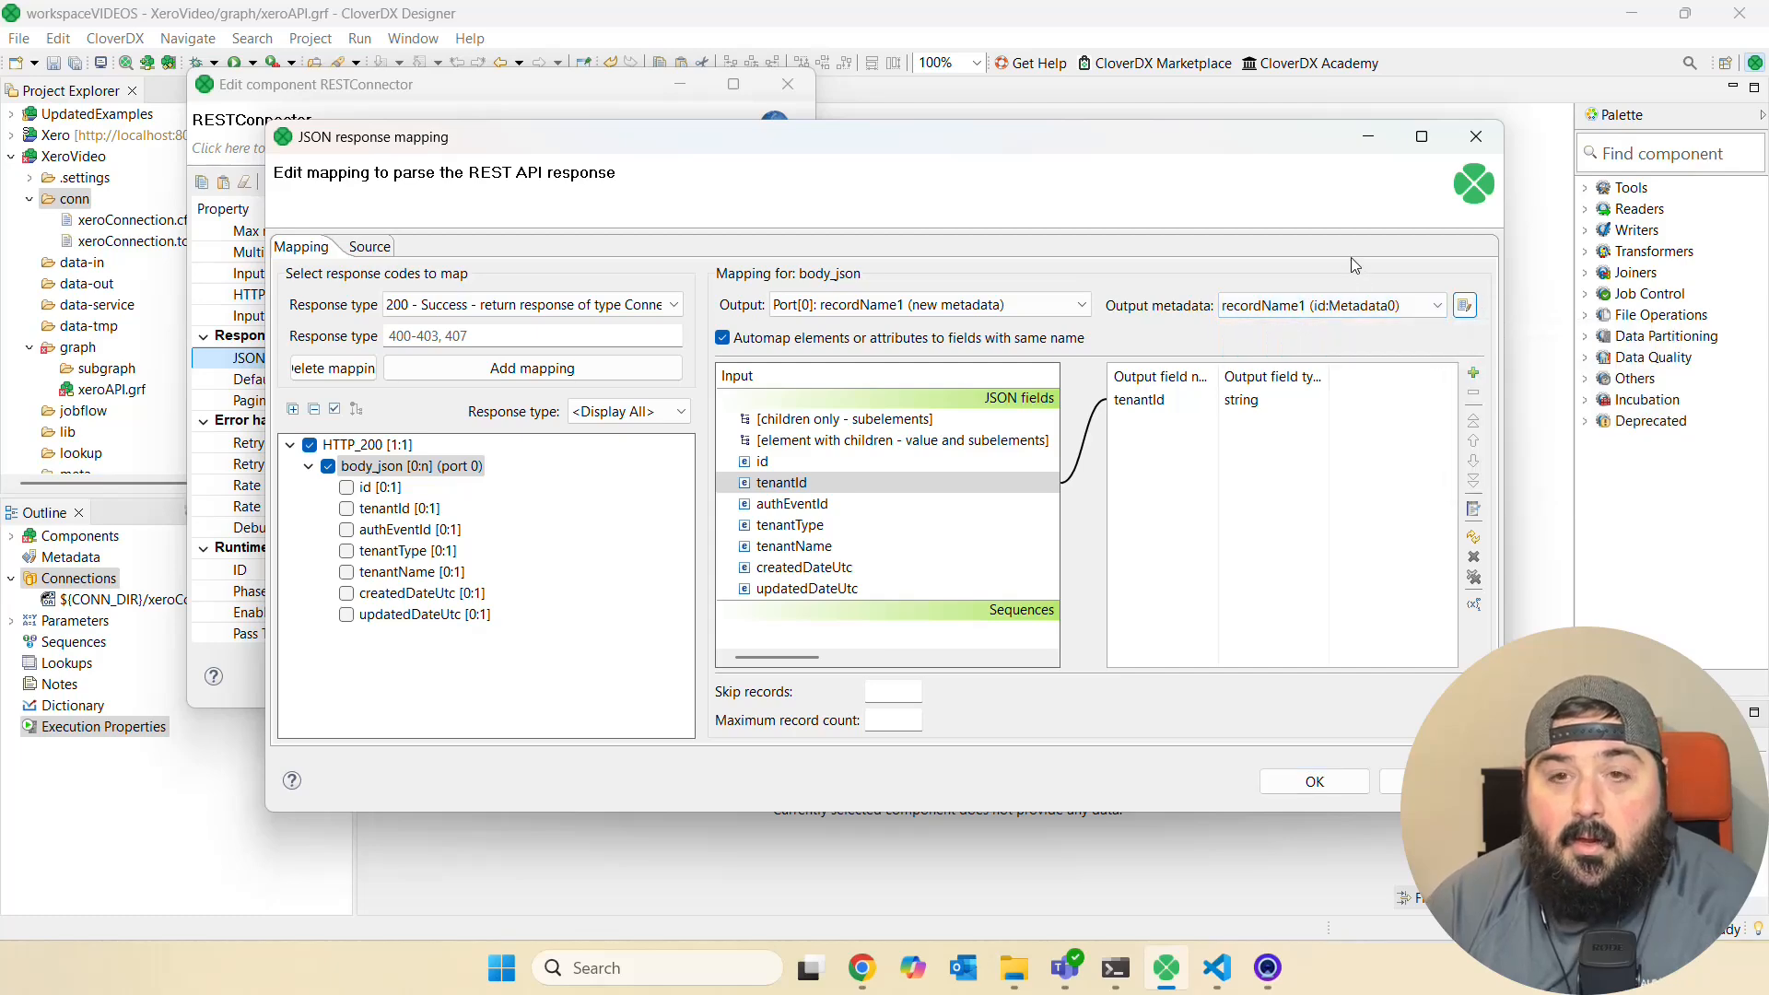
double_click(806, 371)
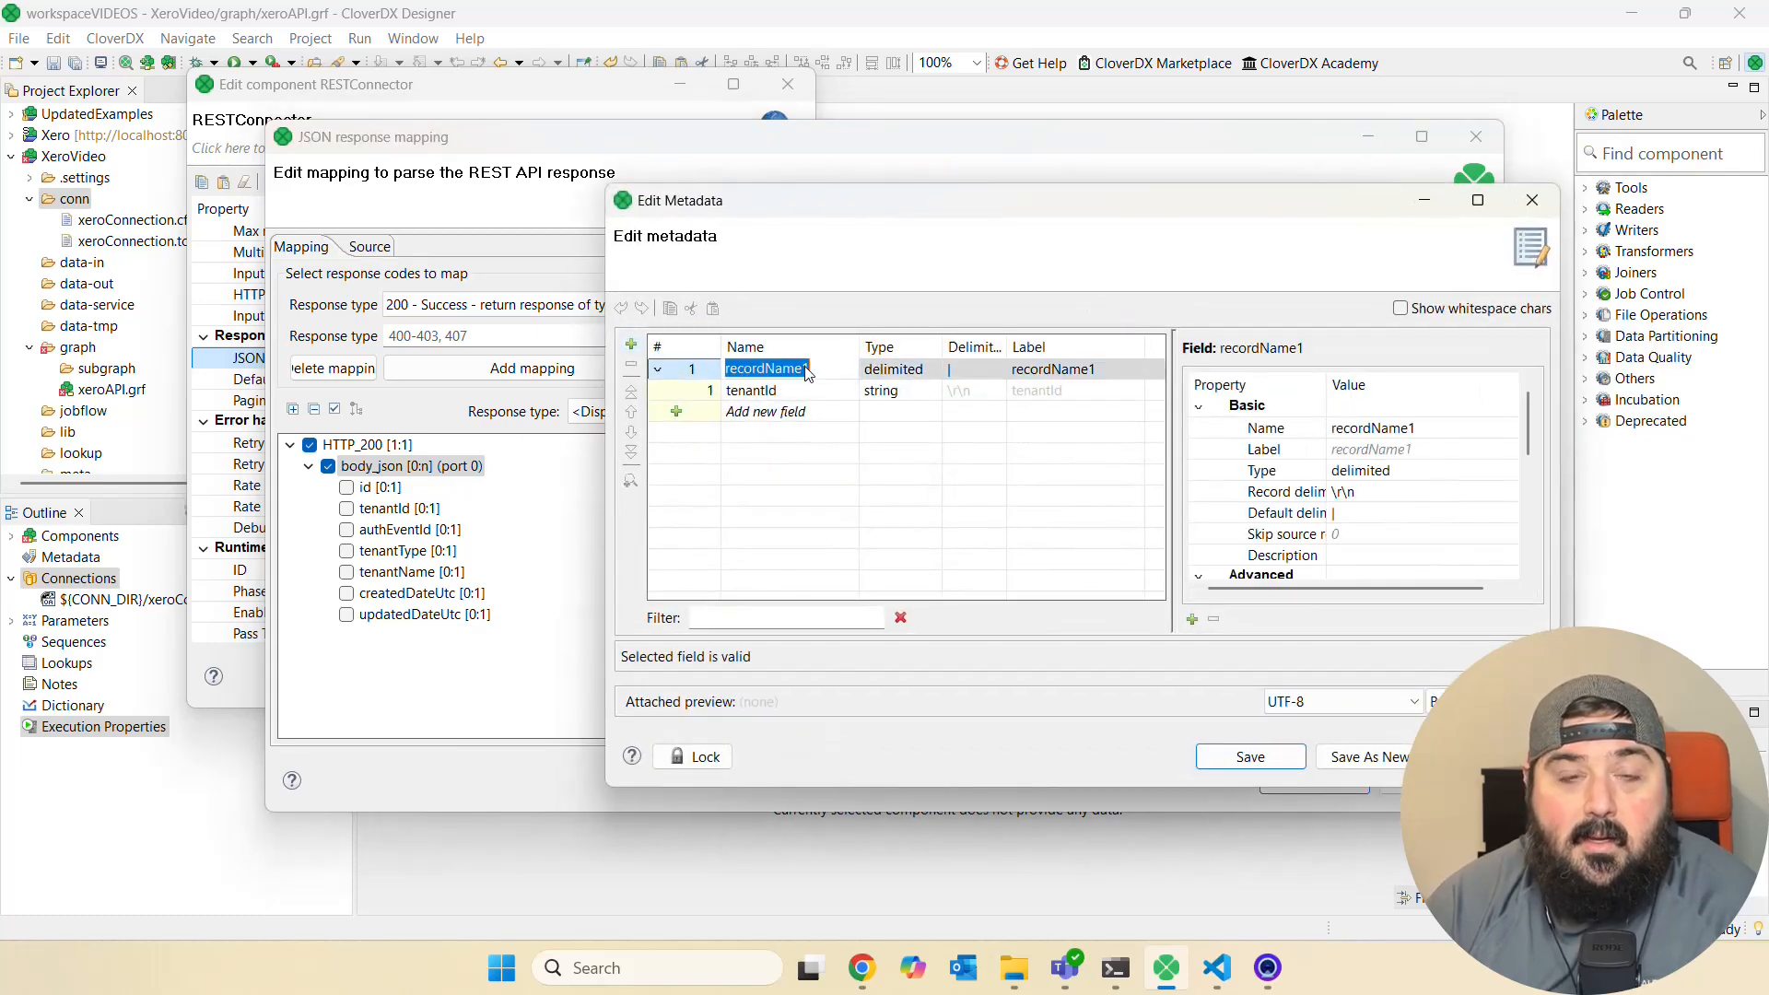
text(tenantId)
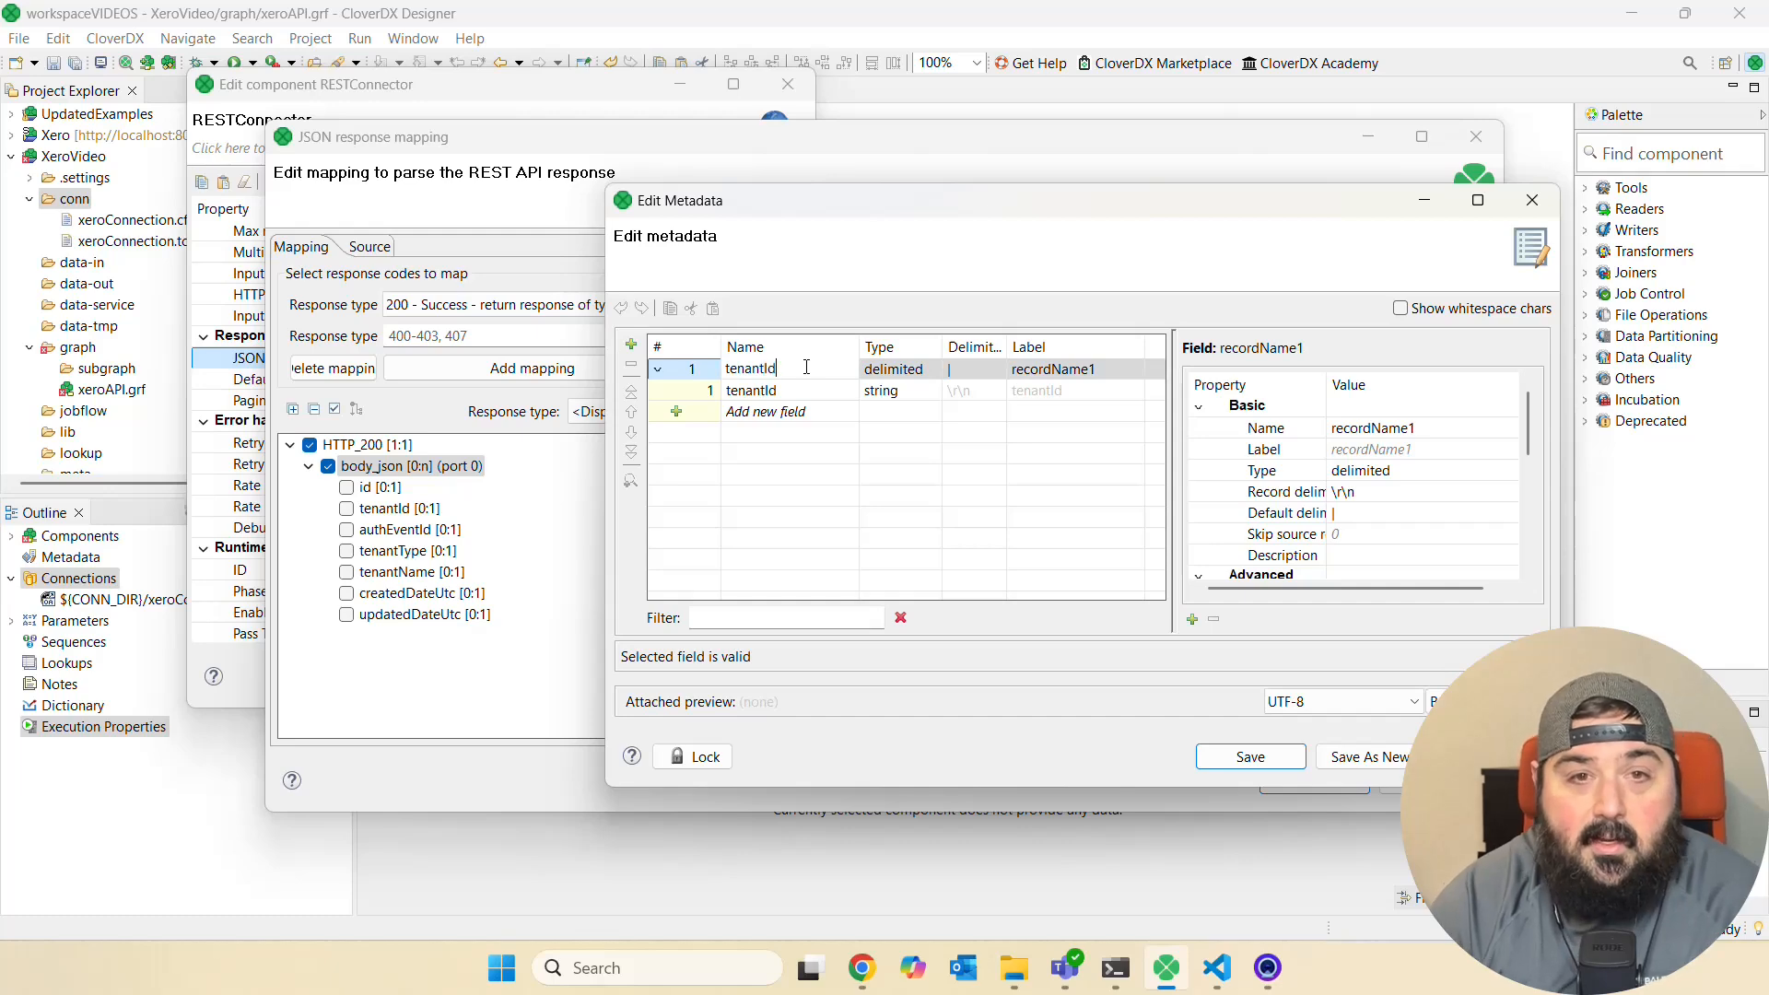
click(1250, 757)
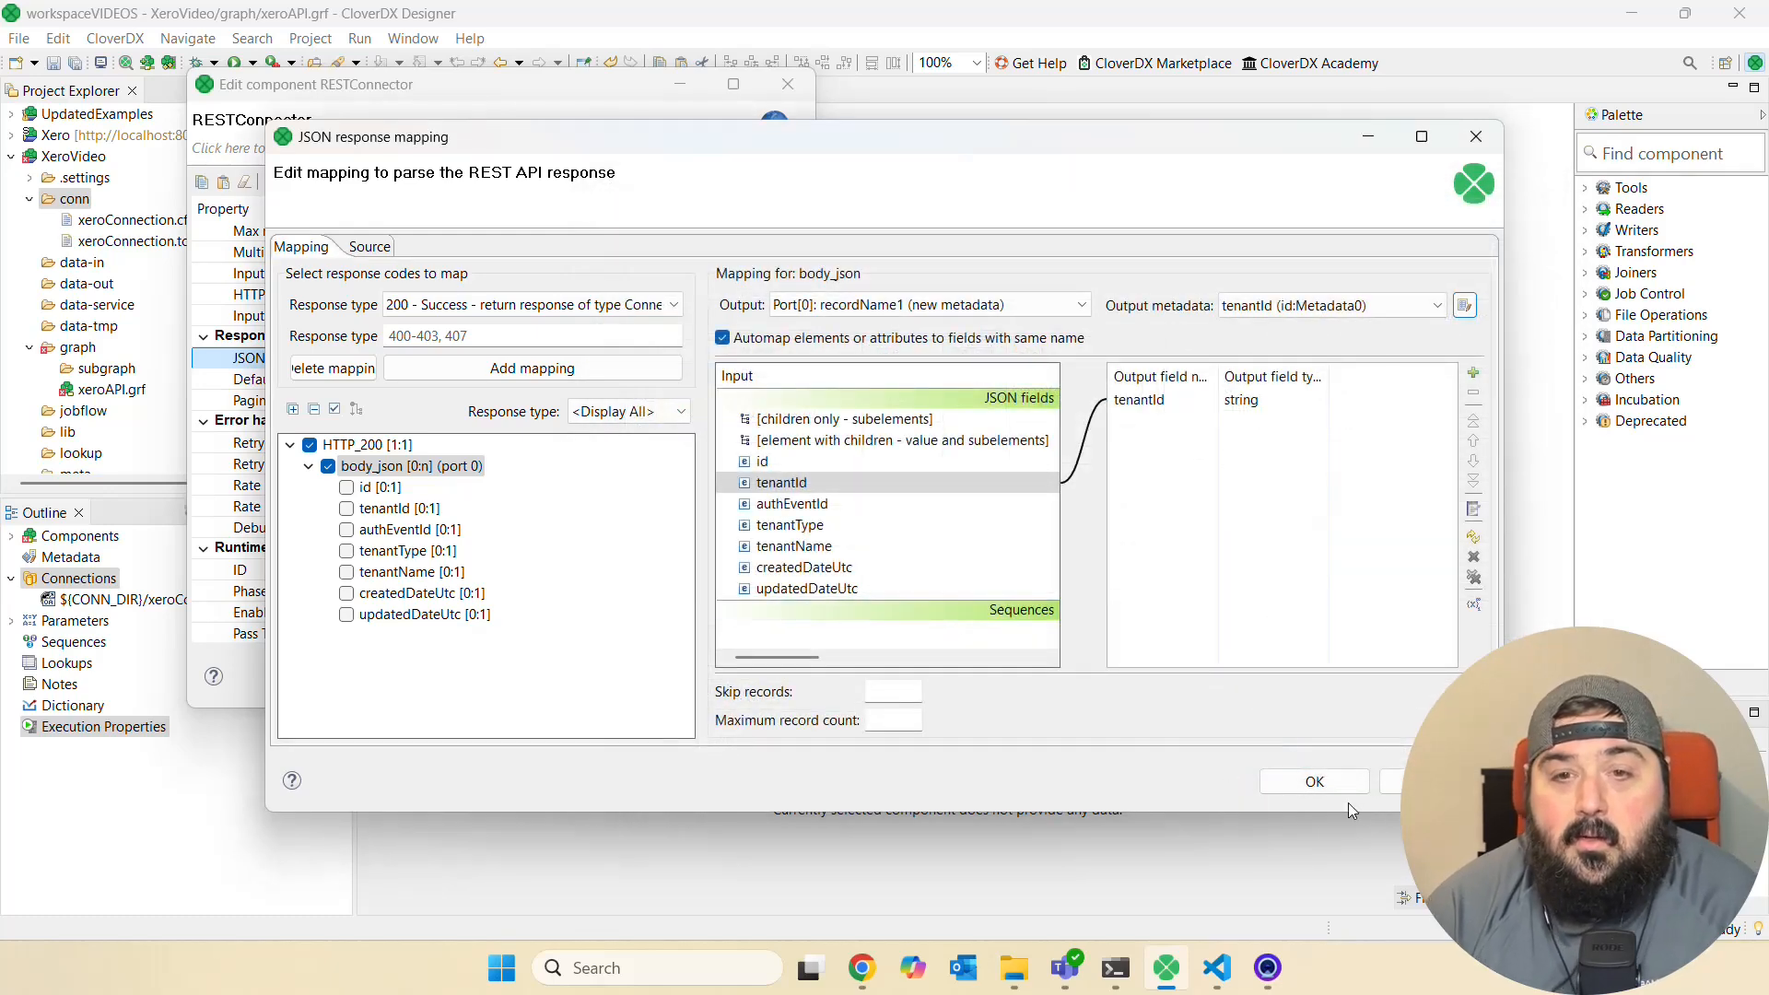
click(1314, 781)
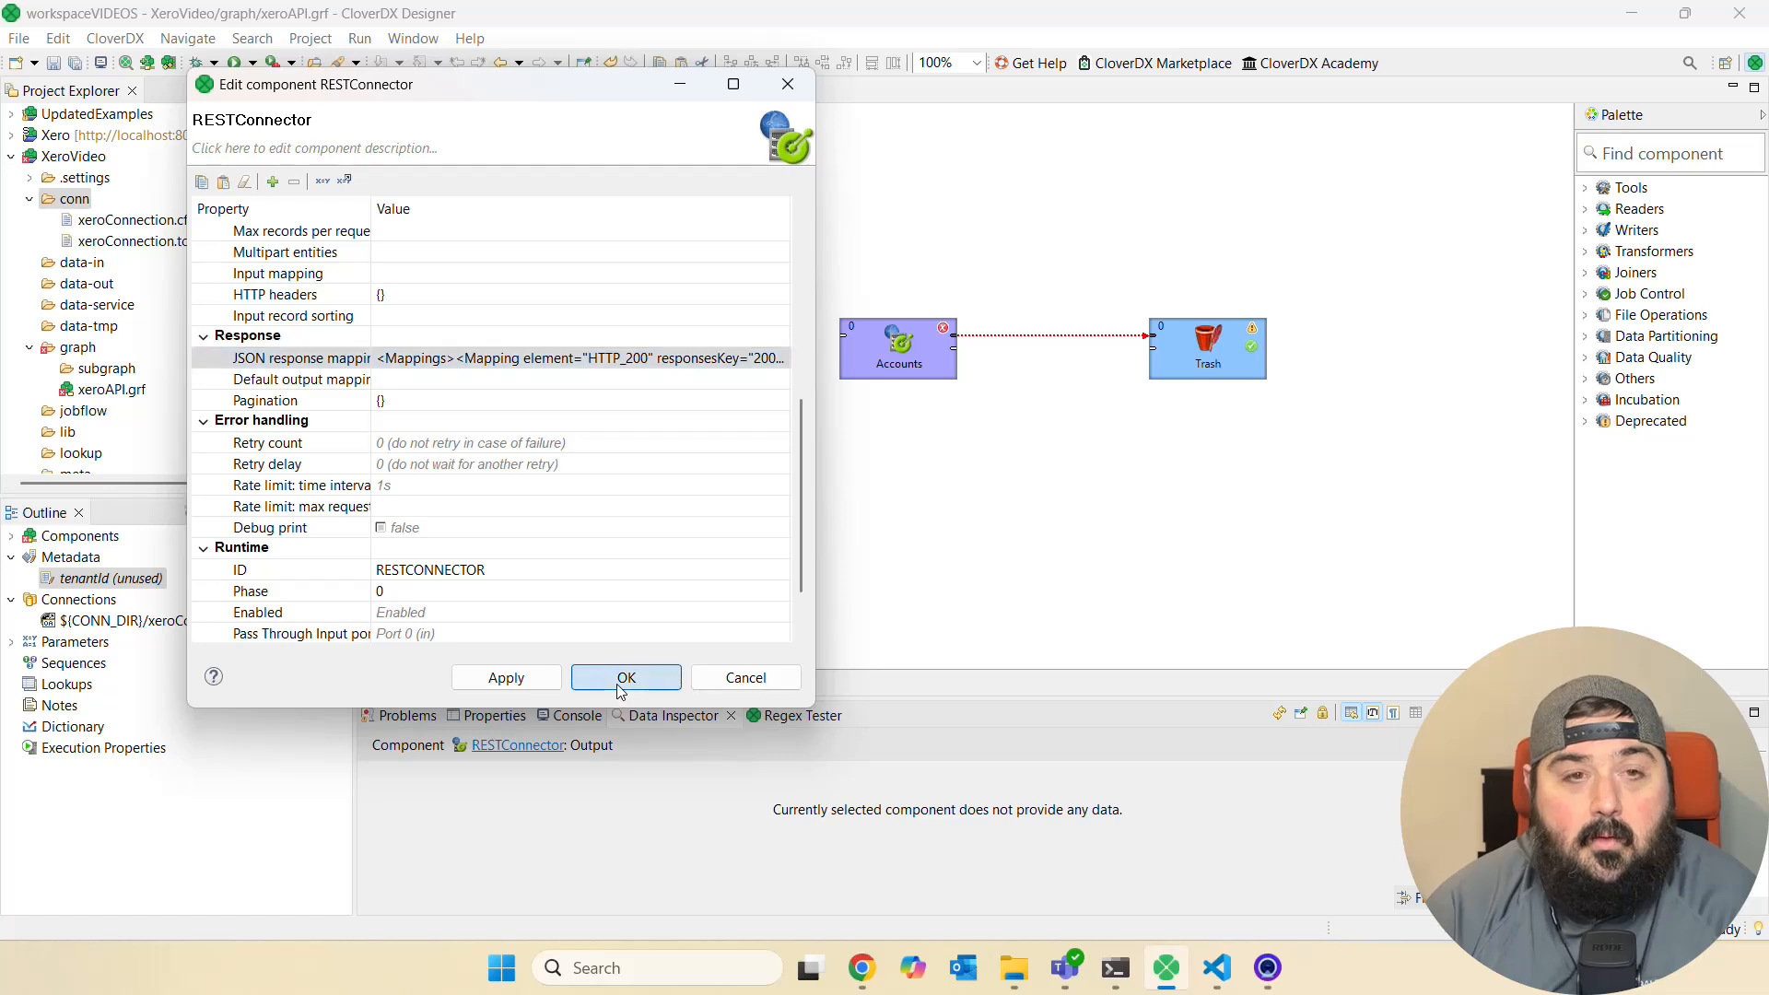
Close the RESTConnector settings, move the overlapping Trash aside and delete it.
click(624, 678)
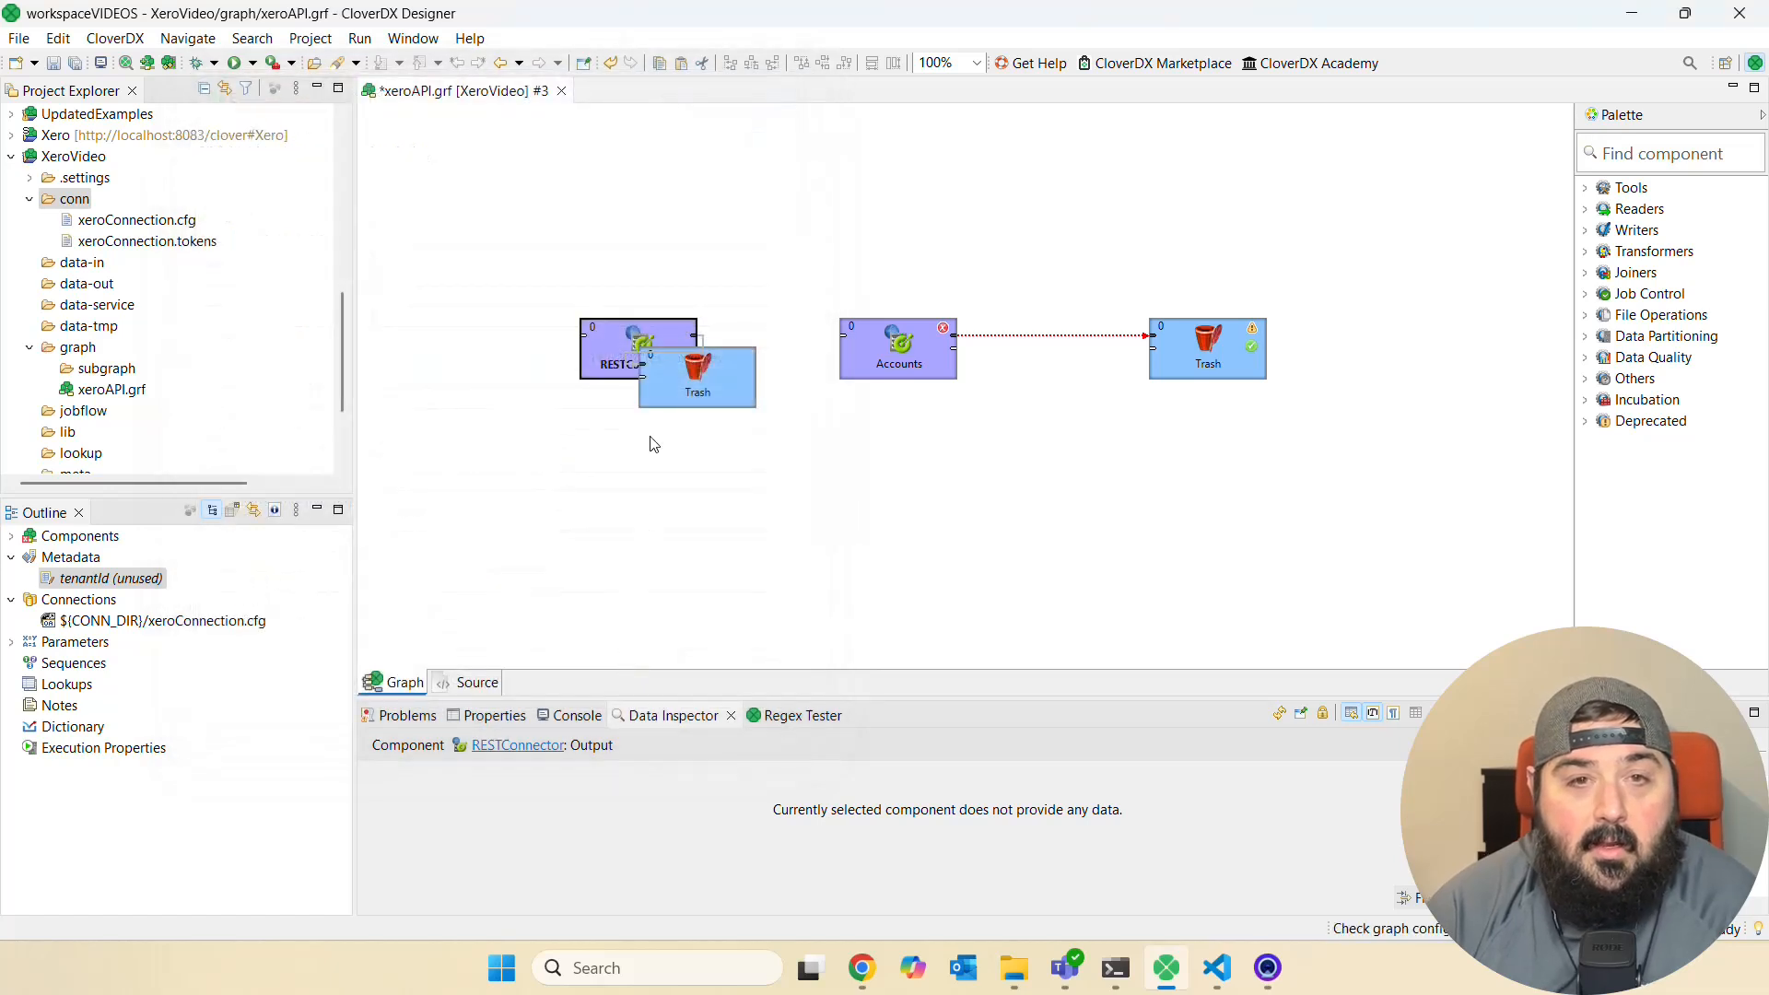
drag(699, 396, 808, 494)
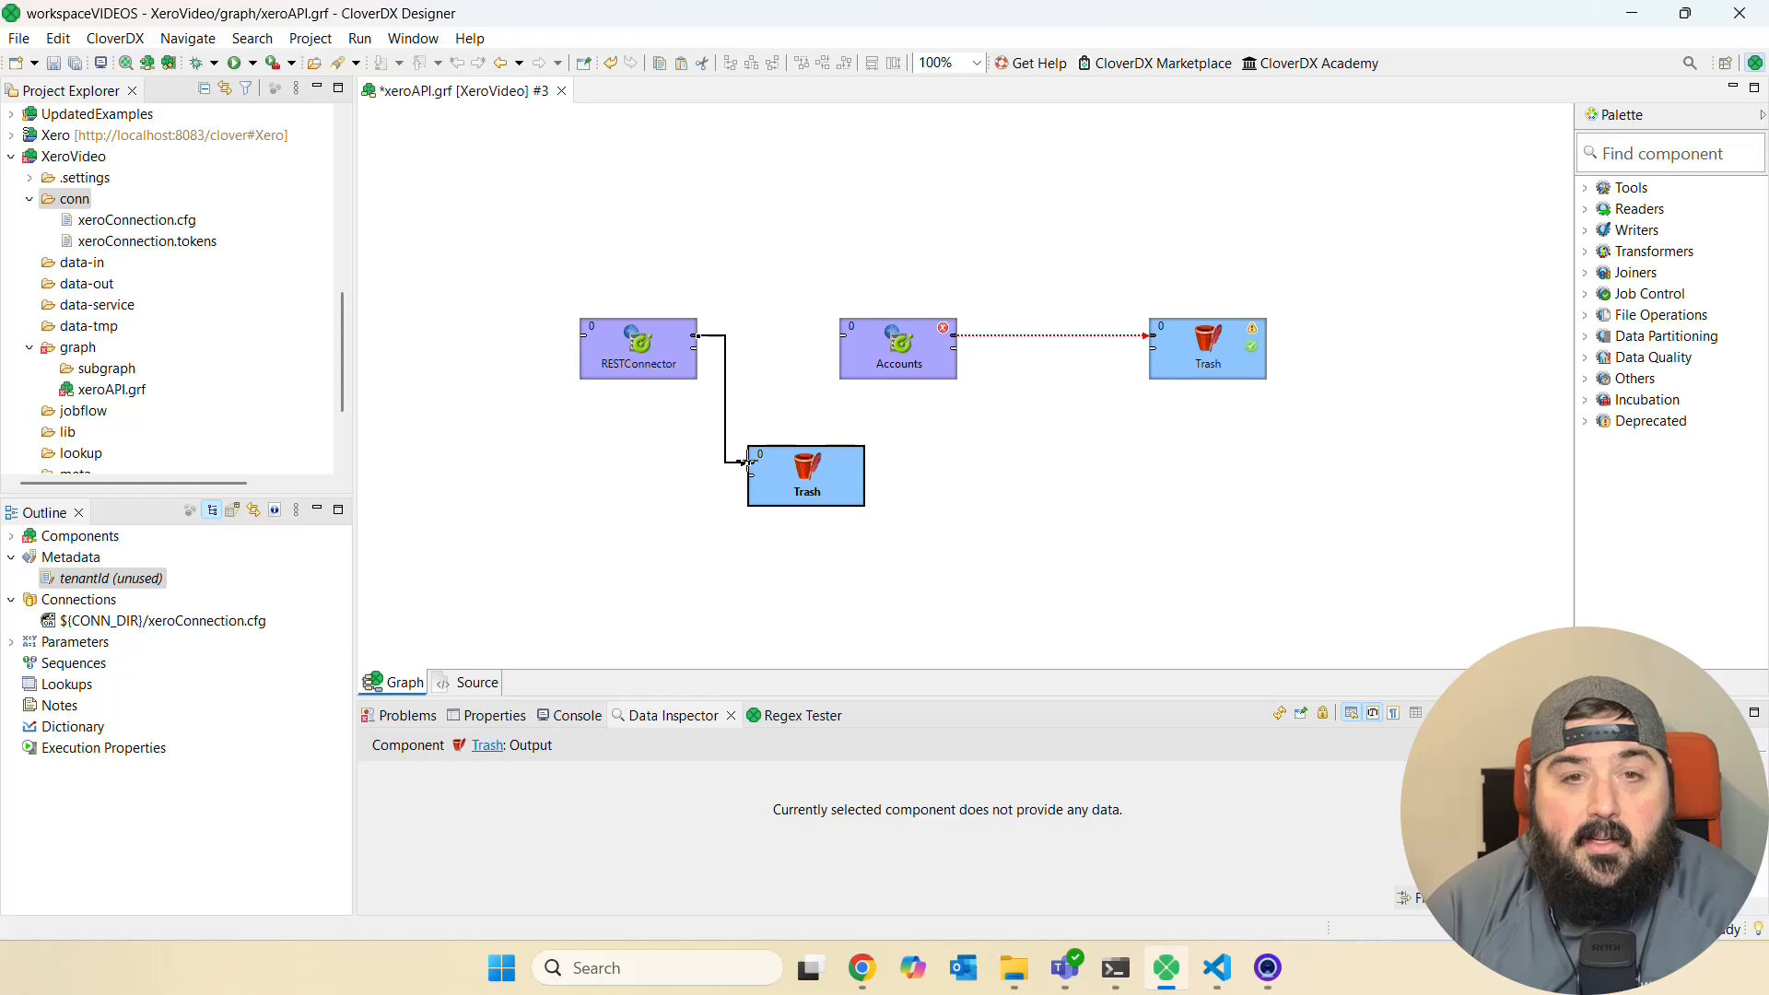
drag(751, 463, 828, 343)
right_click(803, 481)
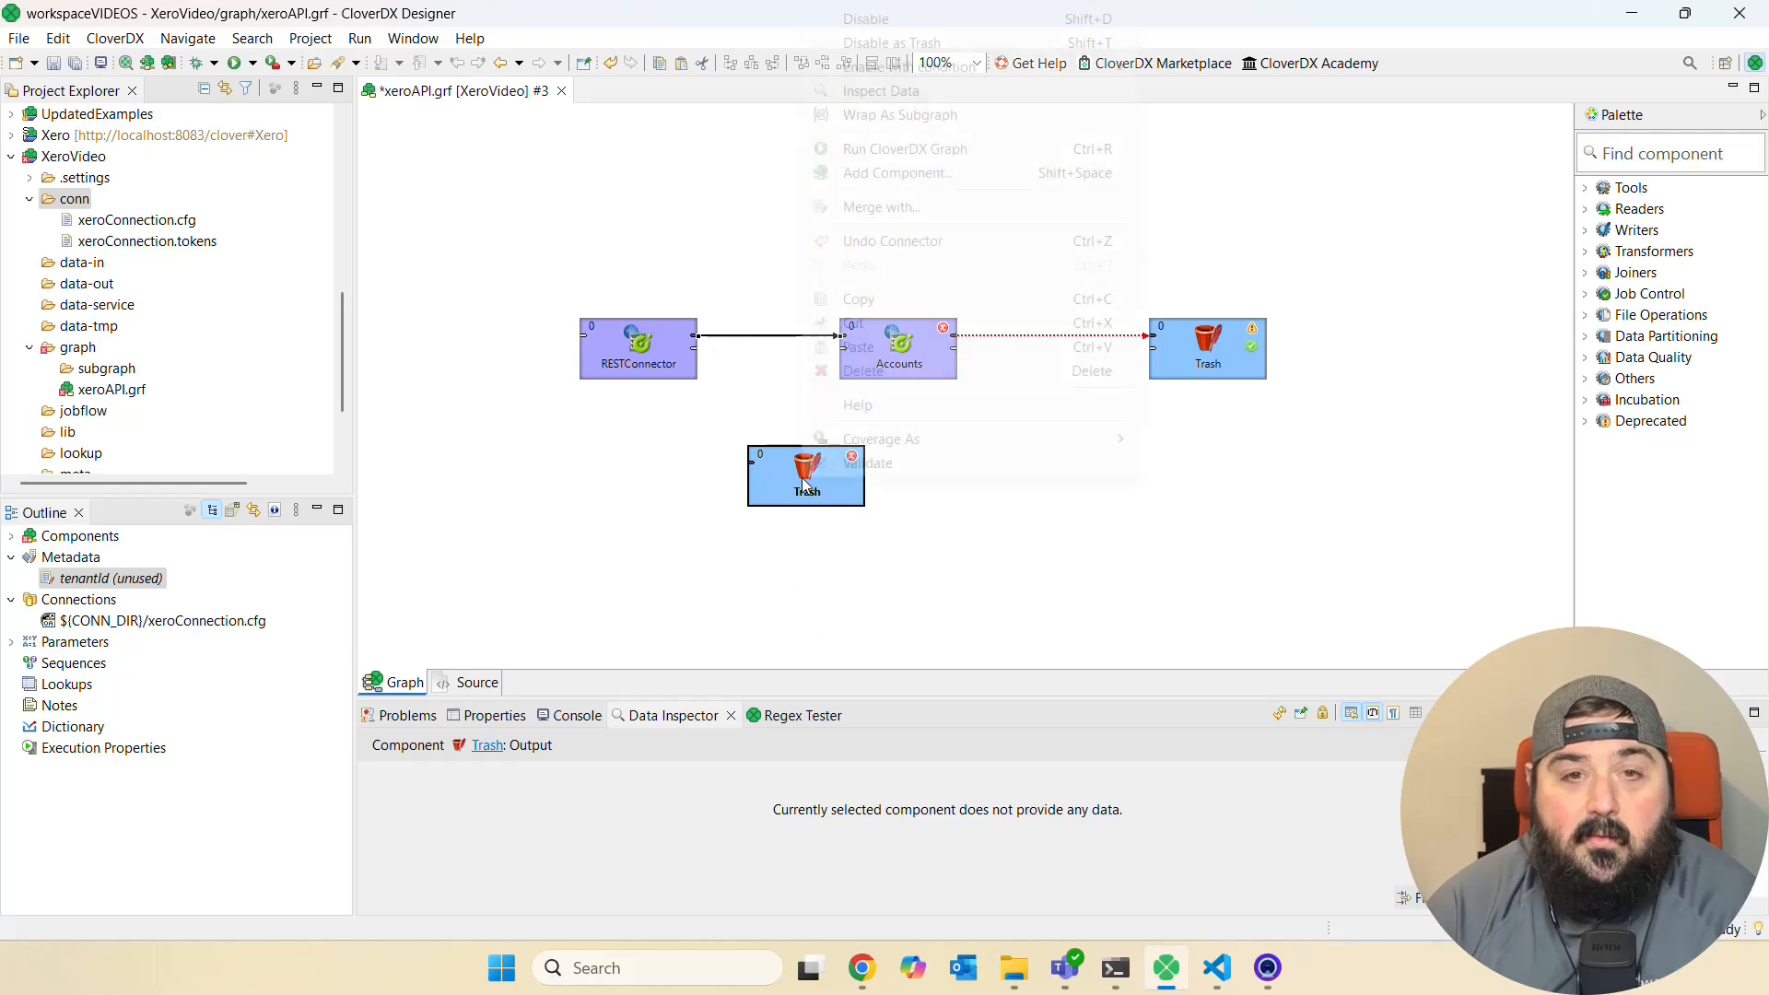
click(908, 371)
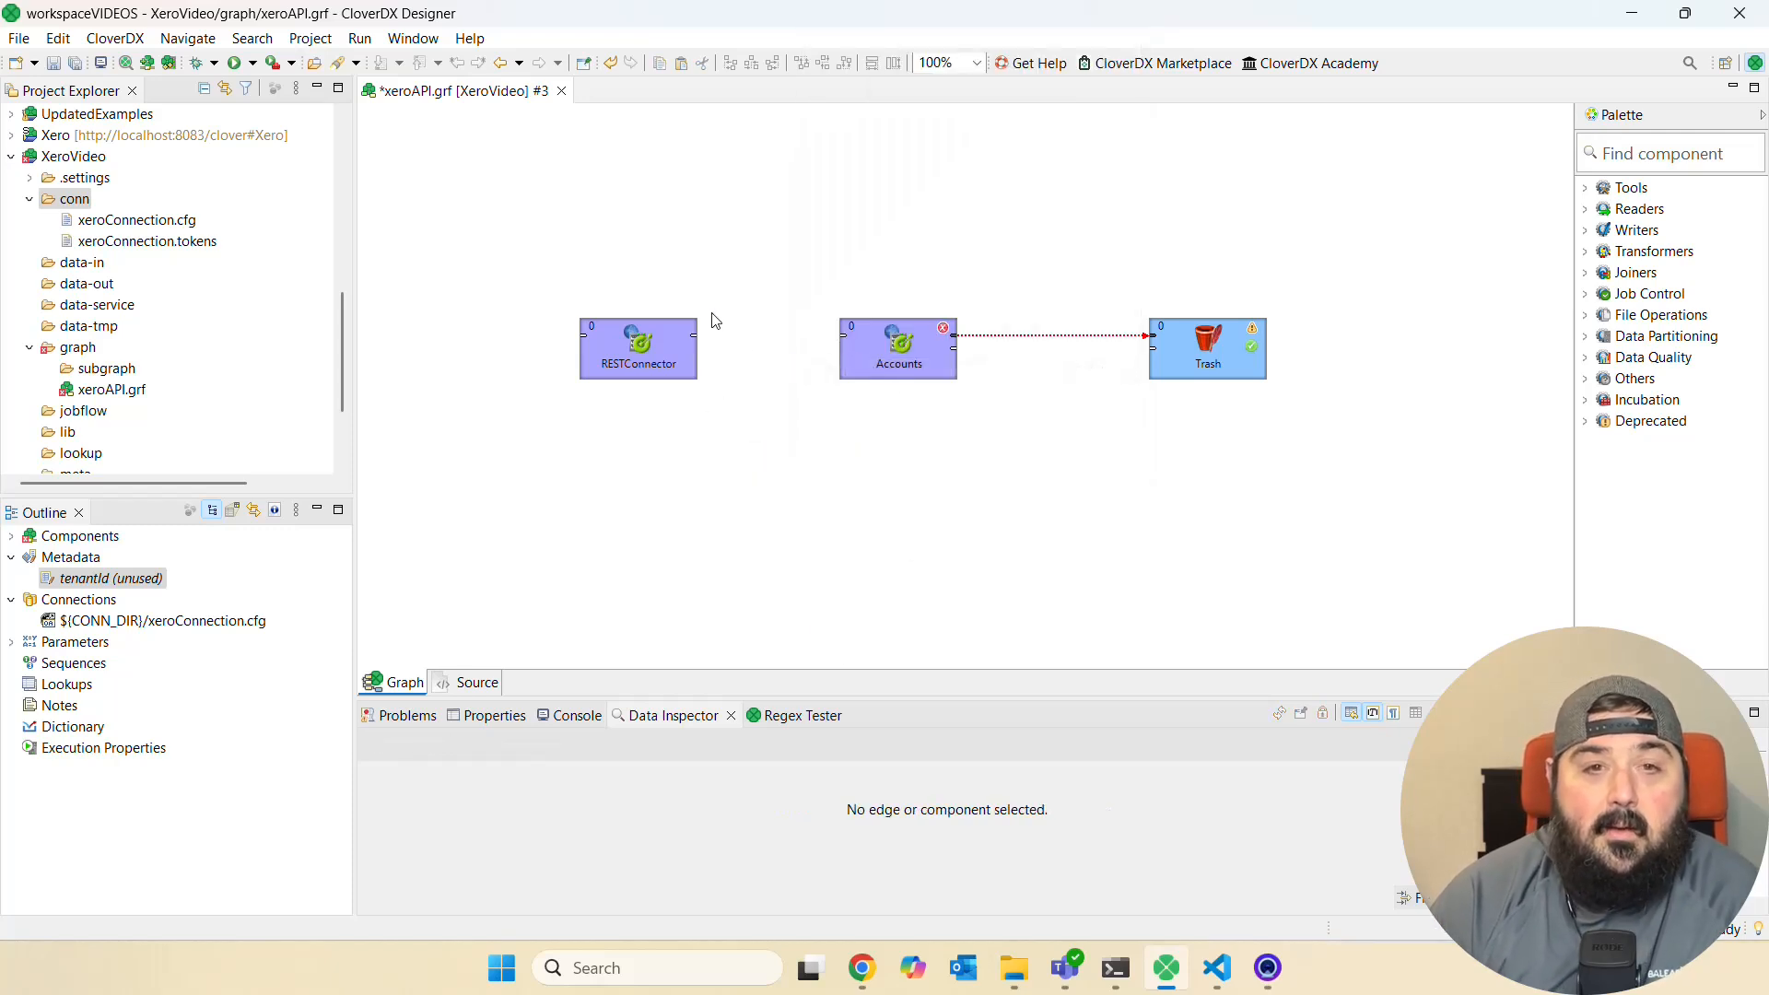
Connect RESTConnector's output to Accounts with an edge carrying tenantId metadata.
drag(697, 345, 844, 335)
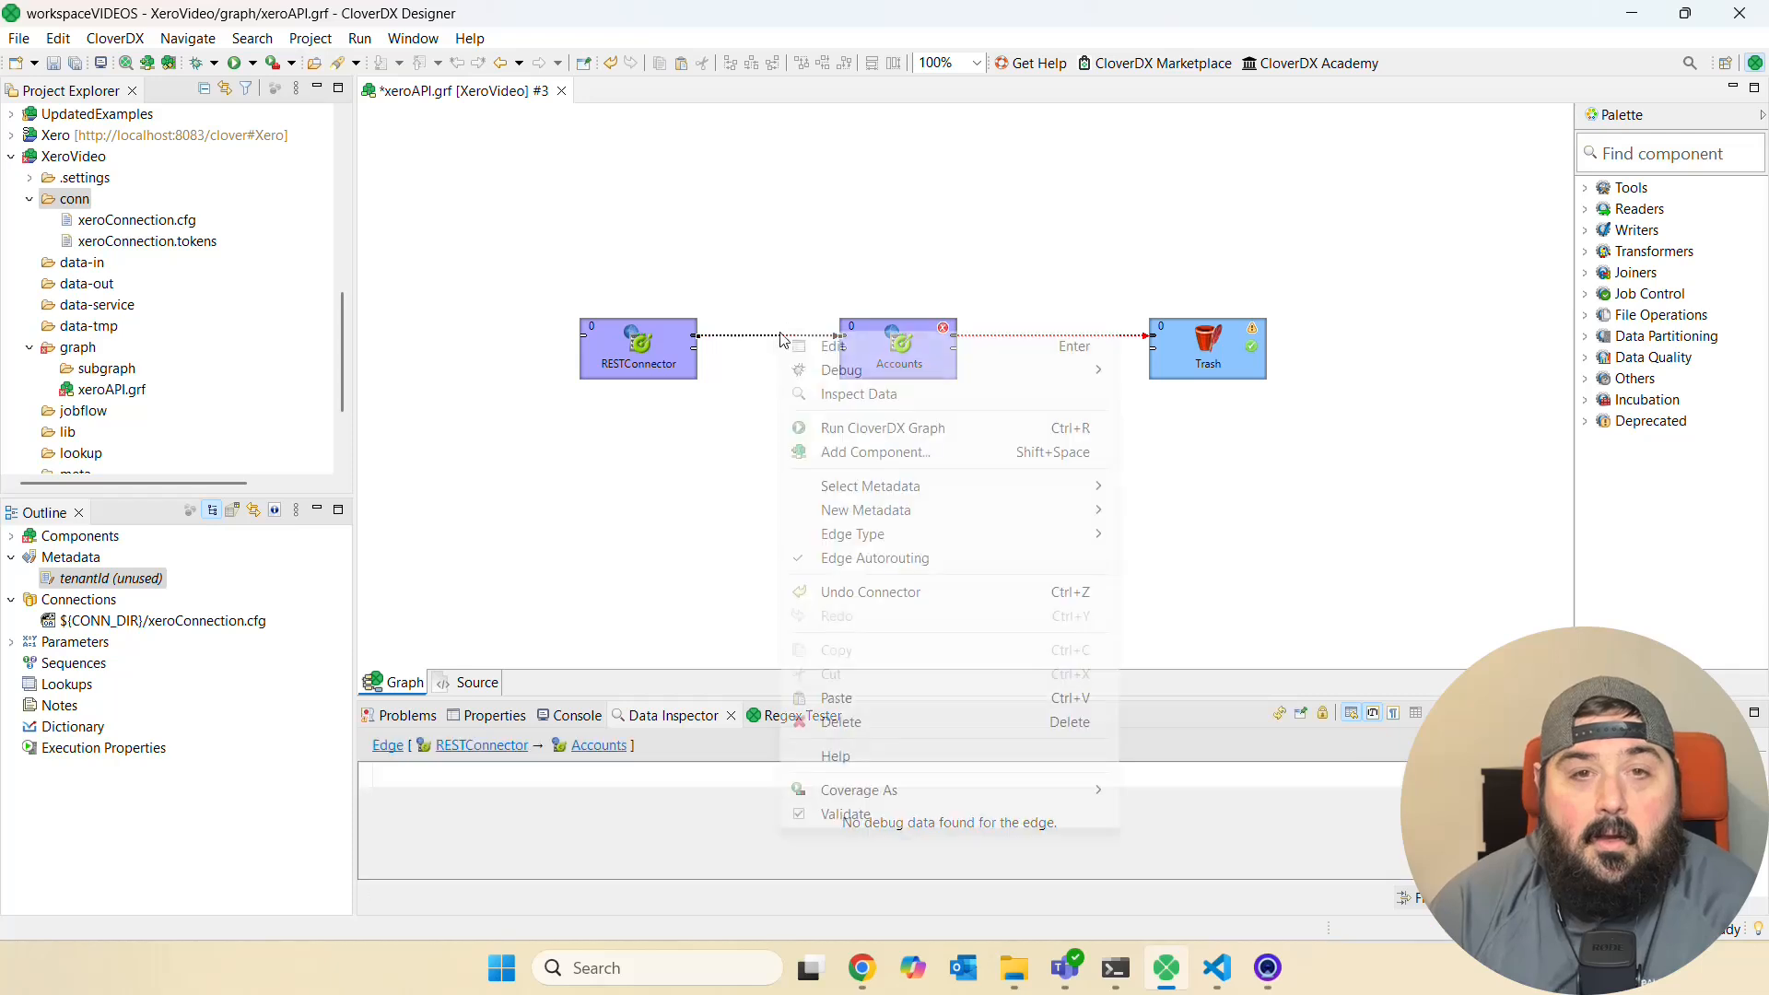
right_click(782, 335)
mouse_move(889, 485)
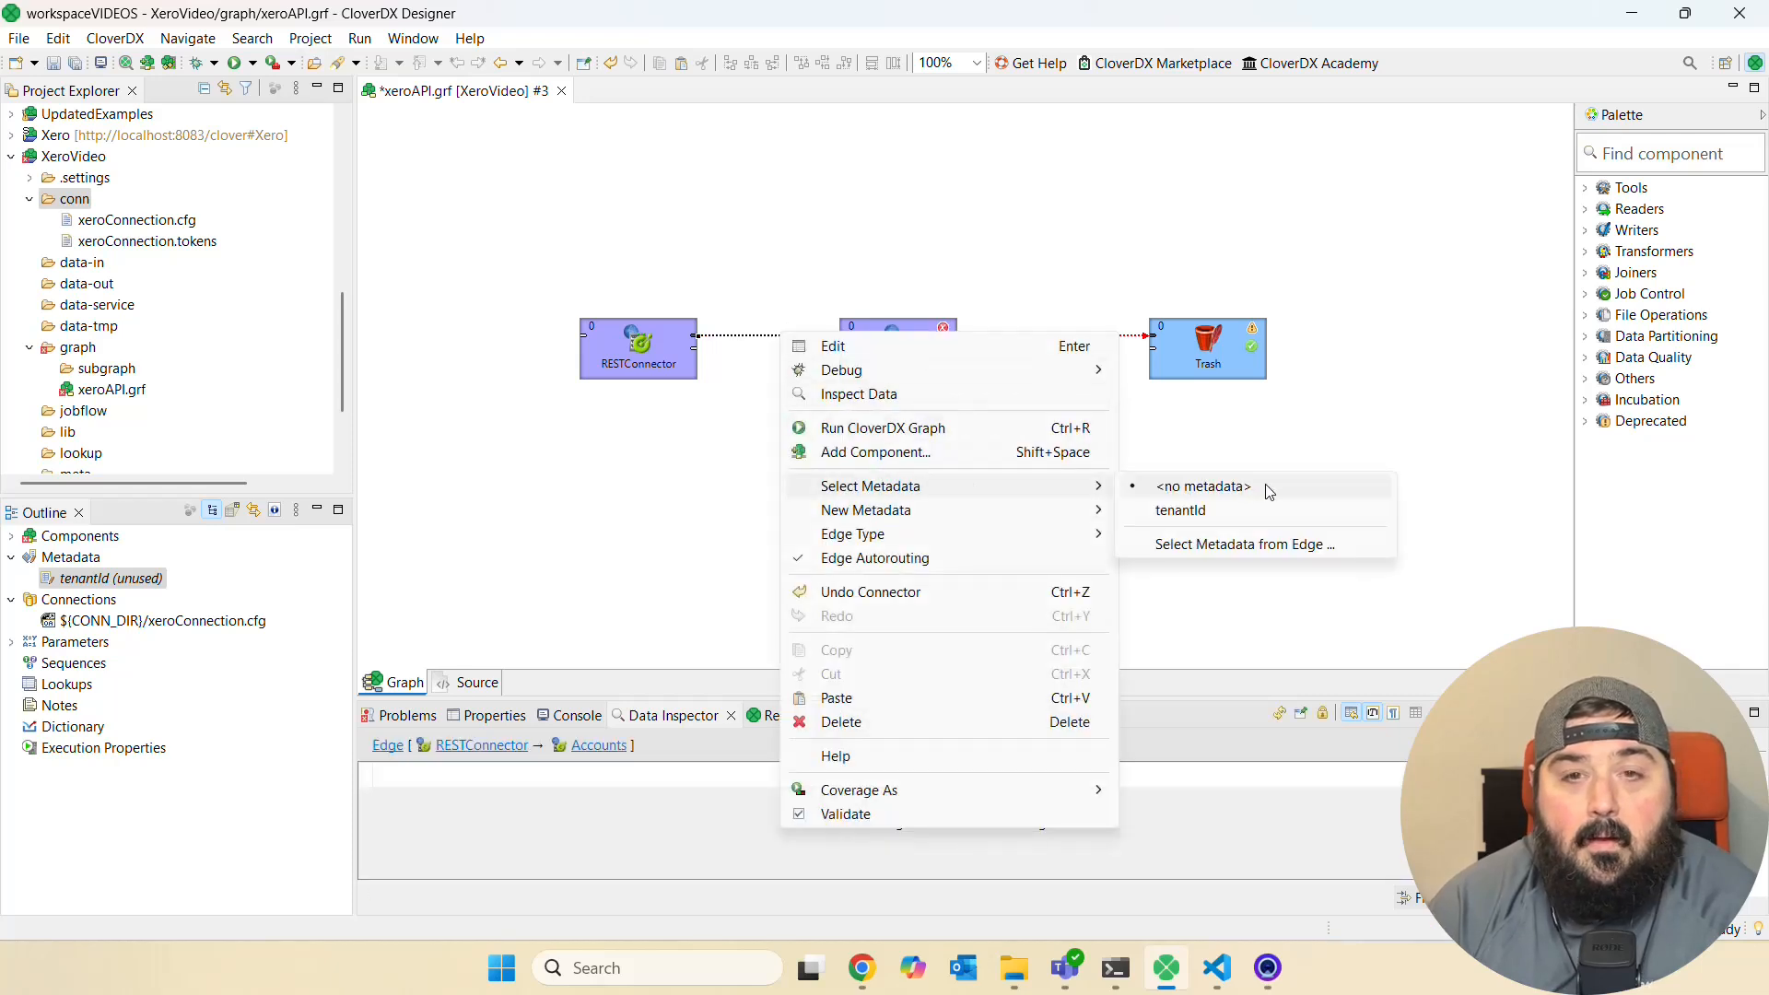
click(1256, 518)
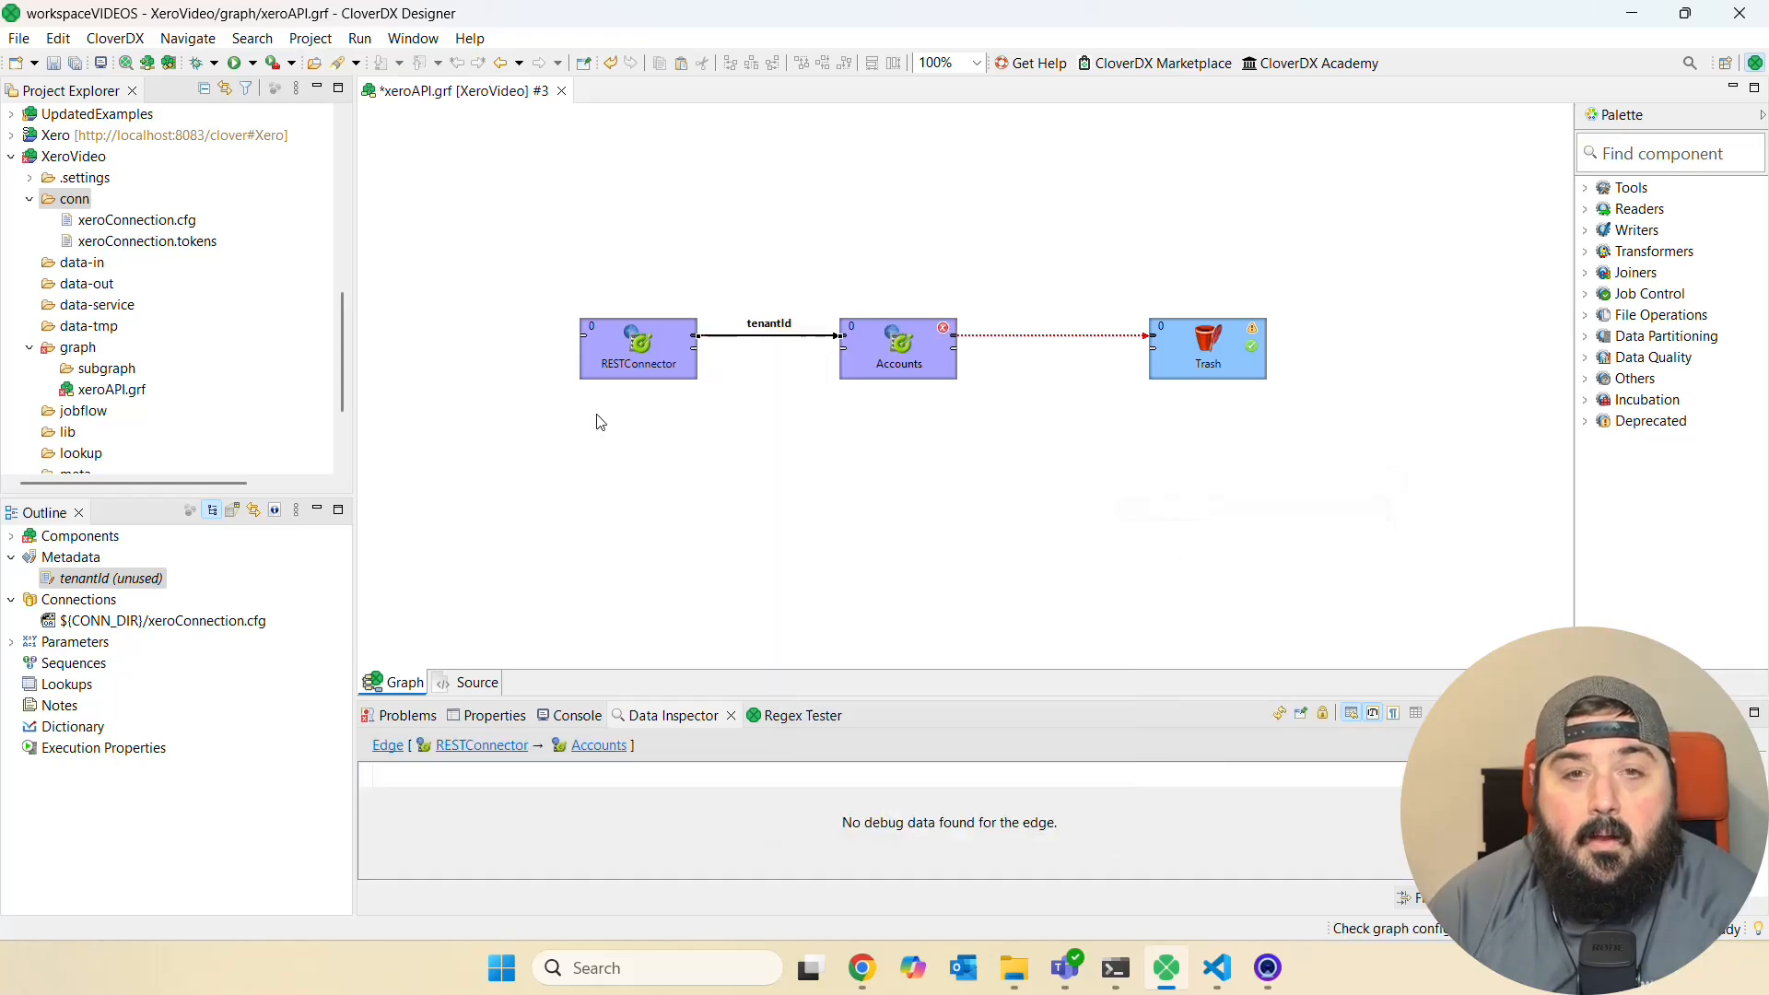
right_click(599, 346)
Check the RESTConnector's JSON response mapping of body_json to tenantId and close its settings.
click(635, 364)
scroll(544, 562, down, 3)
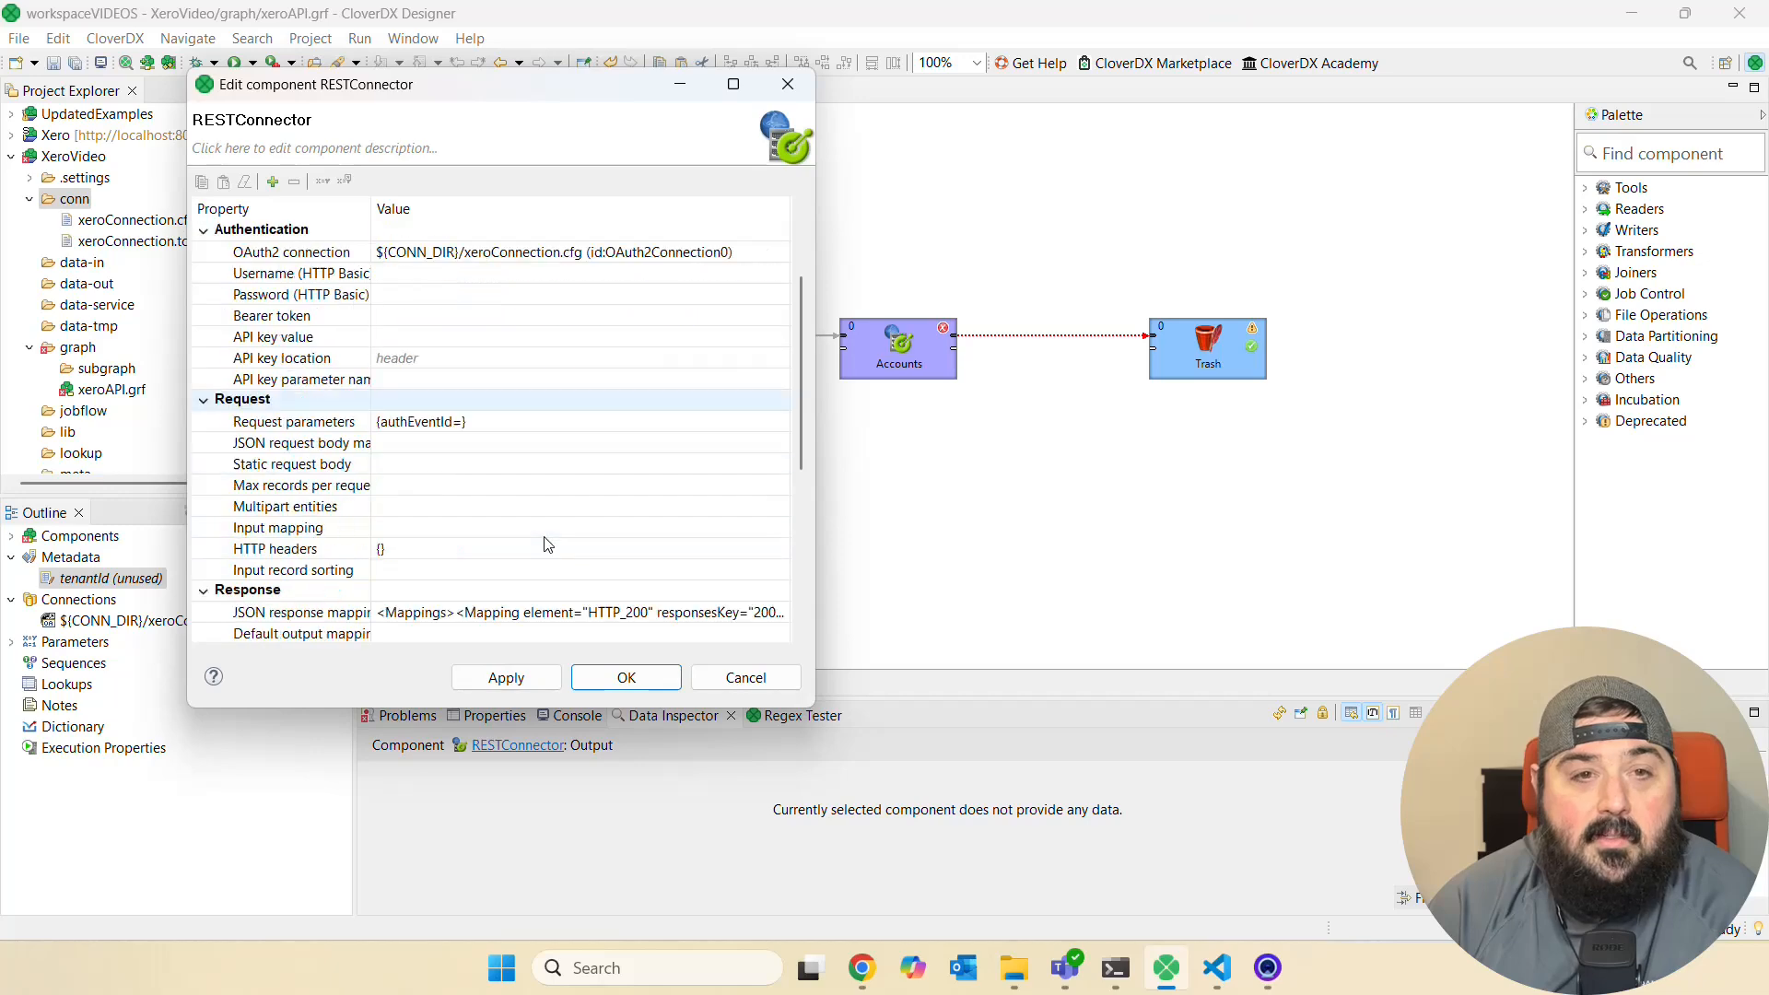
click(772, 548)
click(778, 548)
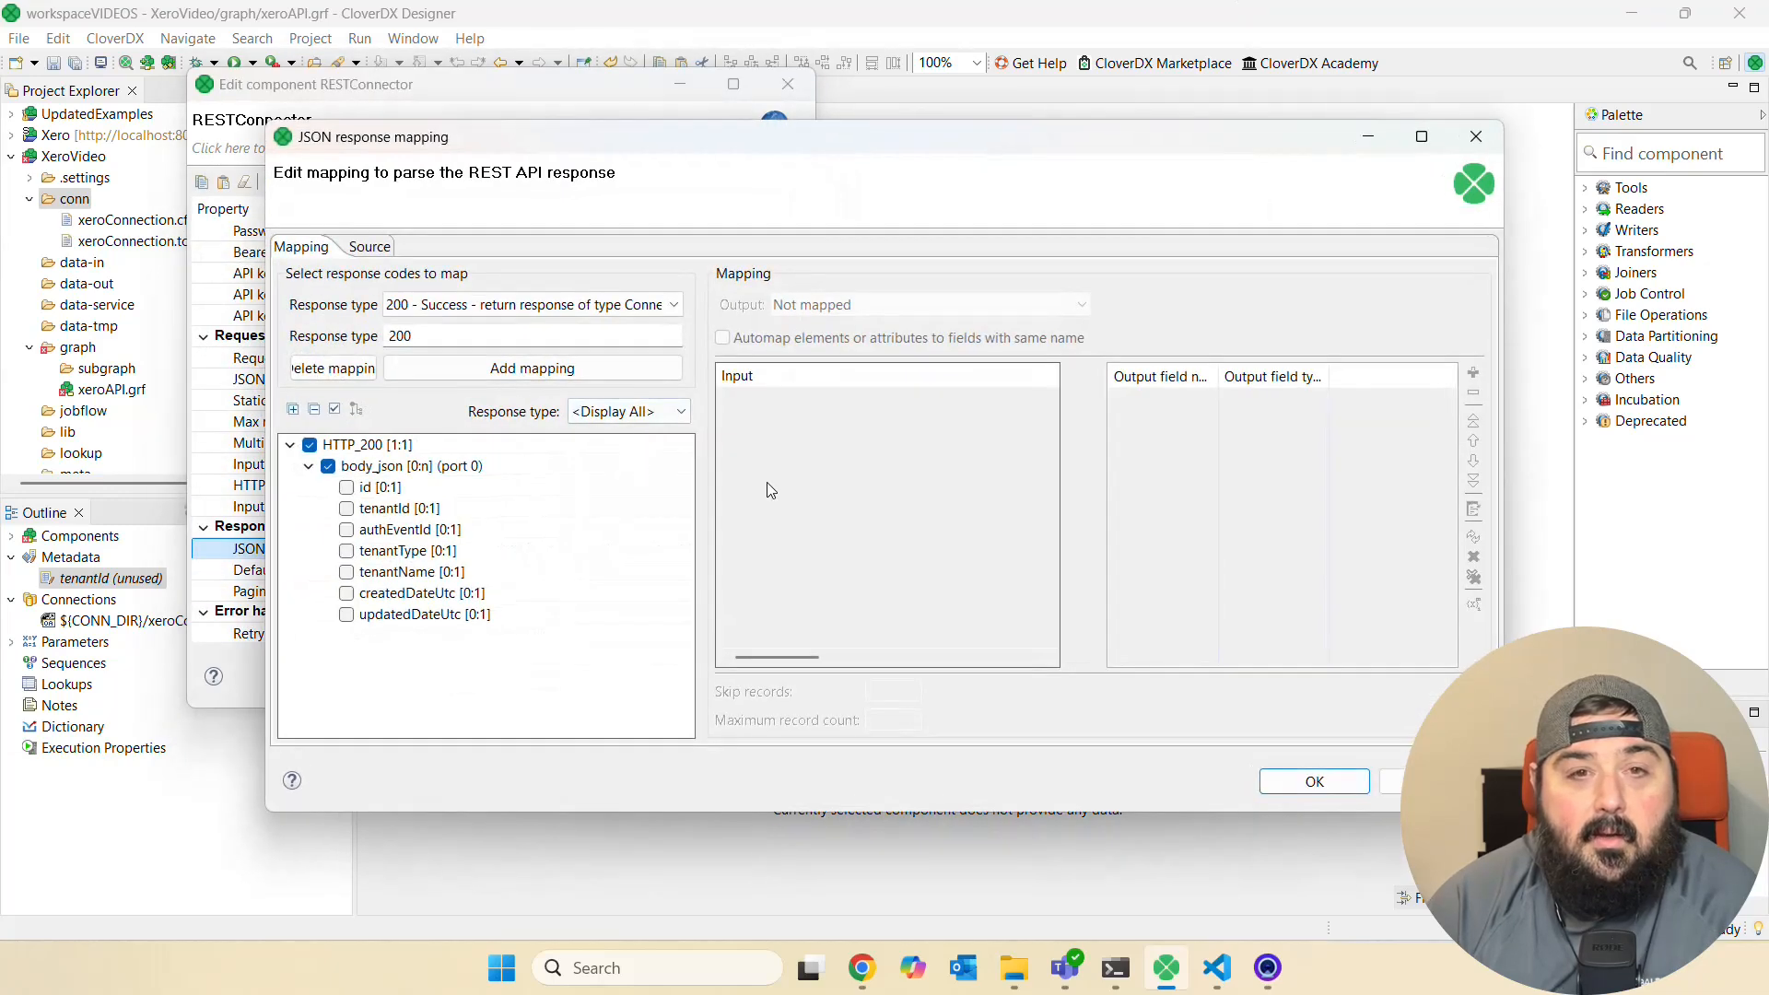
click(409, 466)
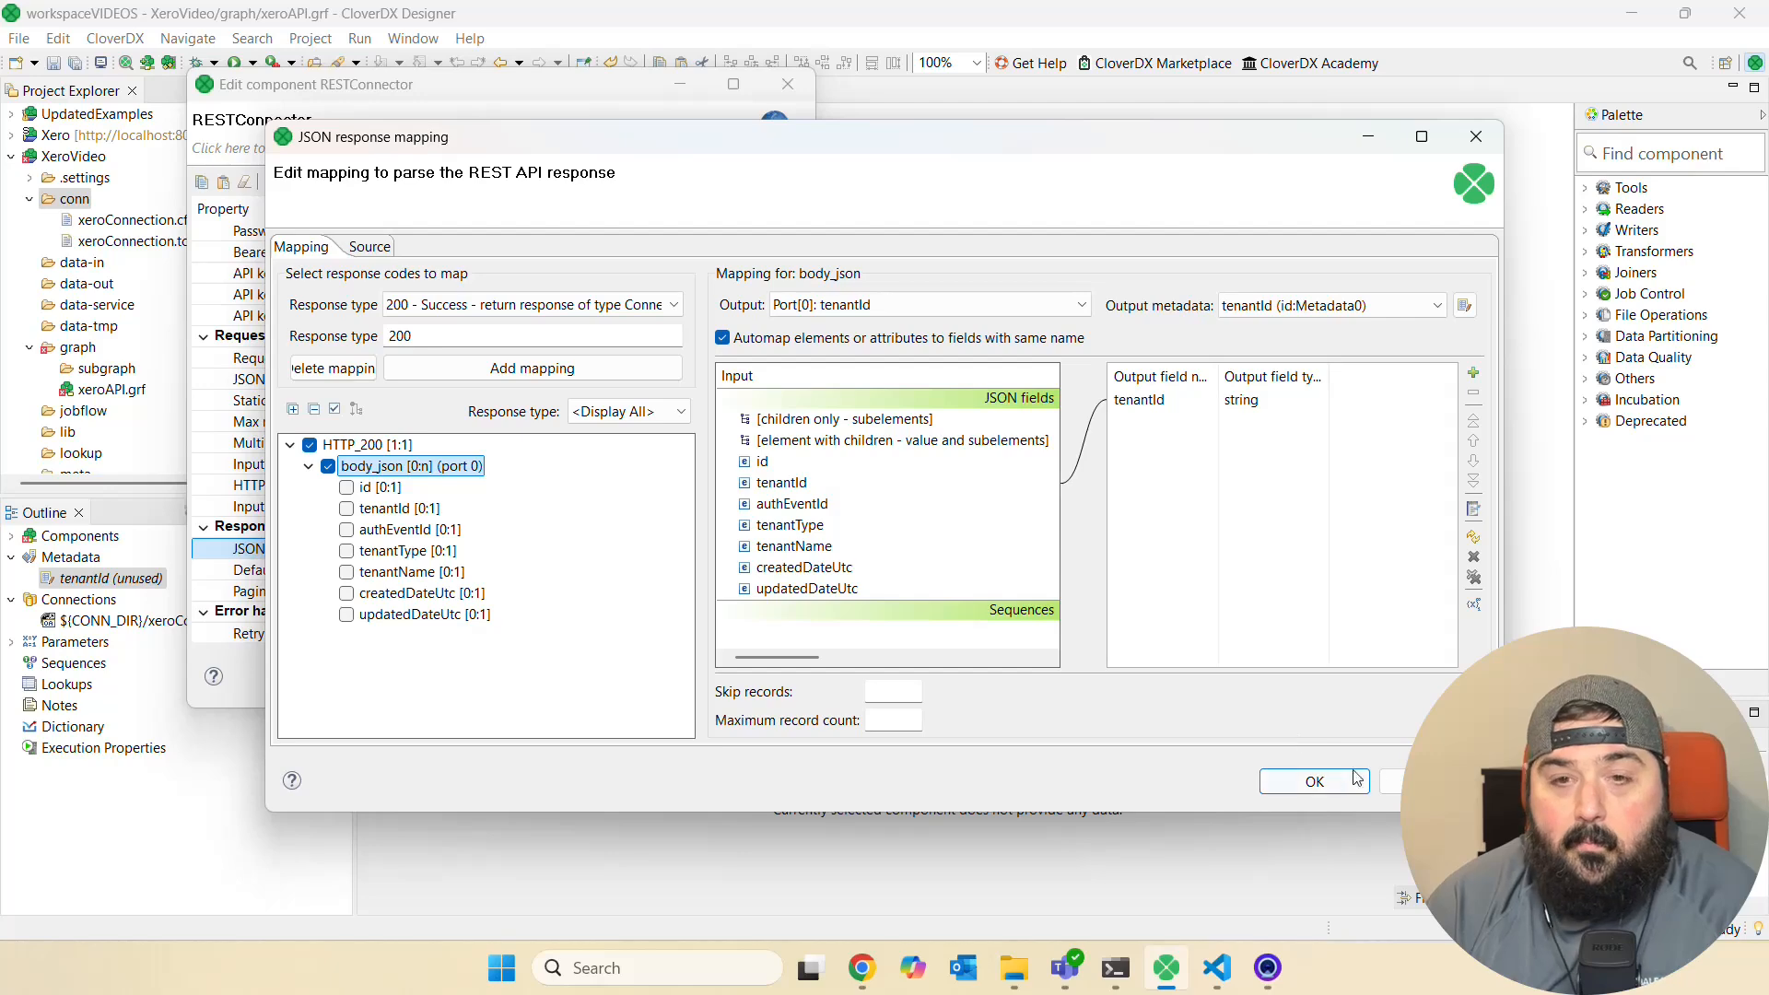
click(1356, 778)
click(749, 677)
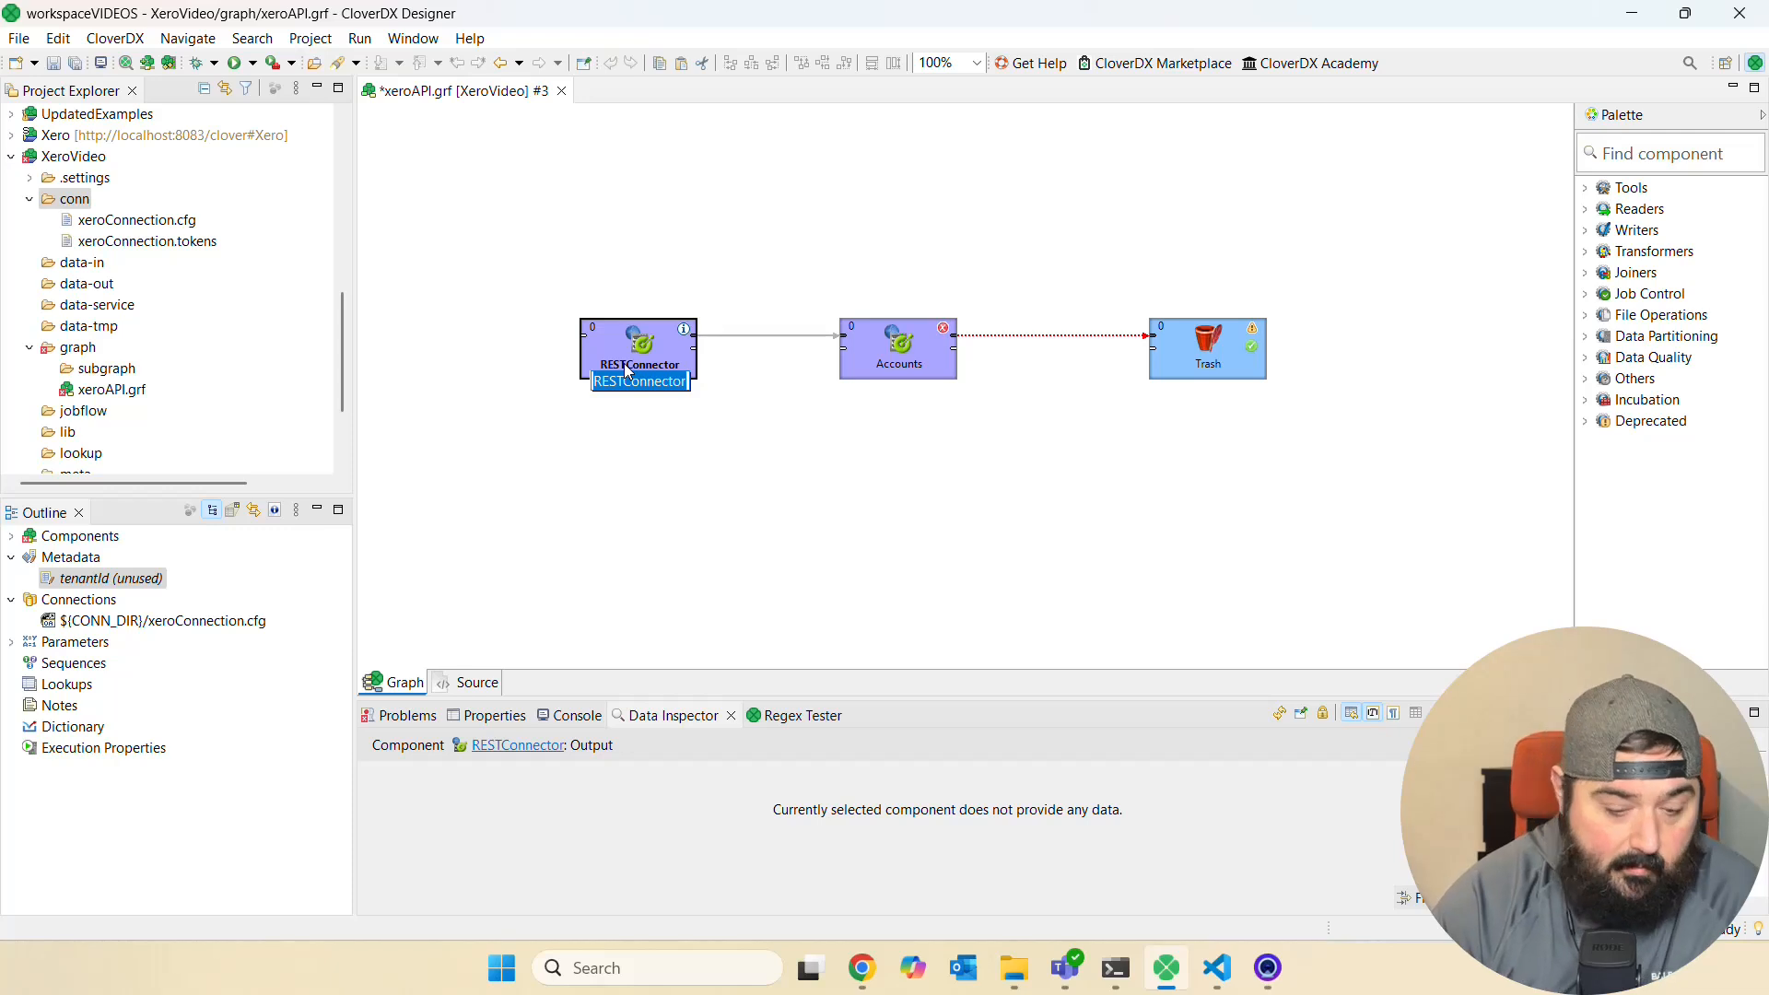
Rename the component to tenantId, then select its edge and the Accounts component.
text(tenantId)
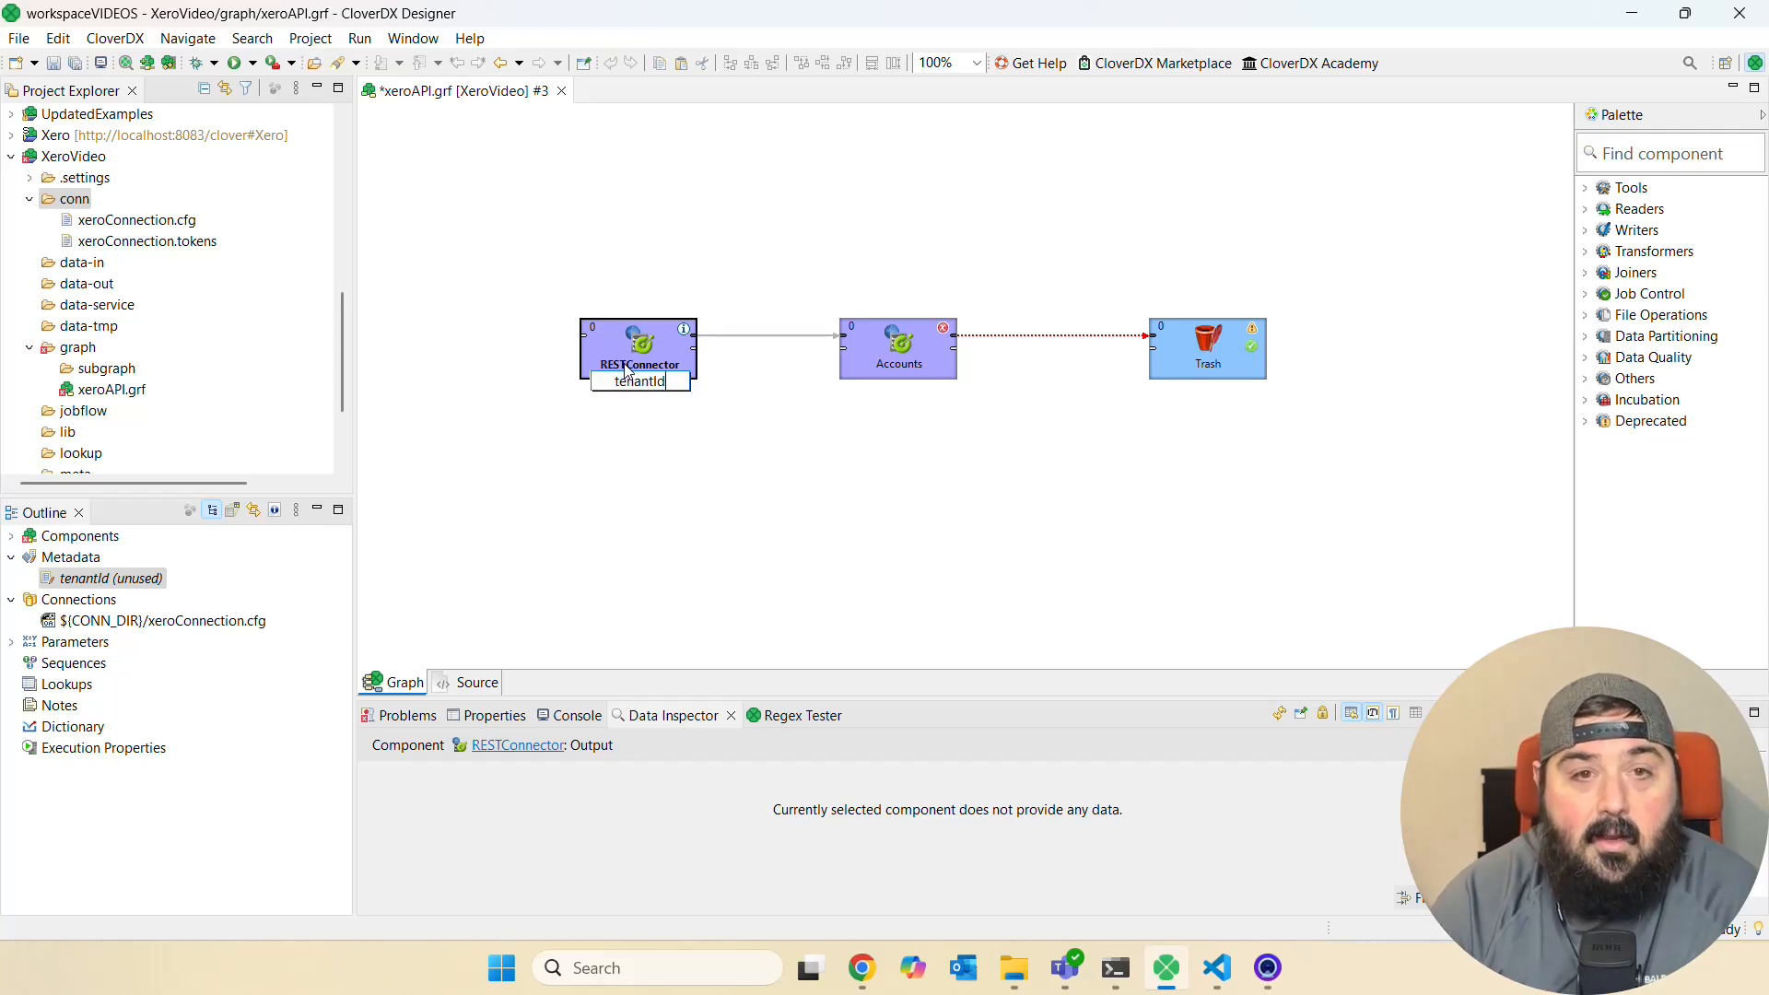
click(618, 514)
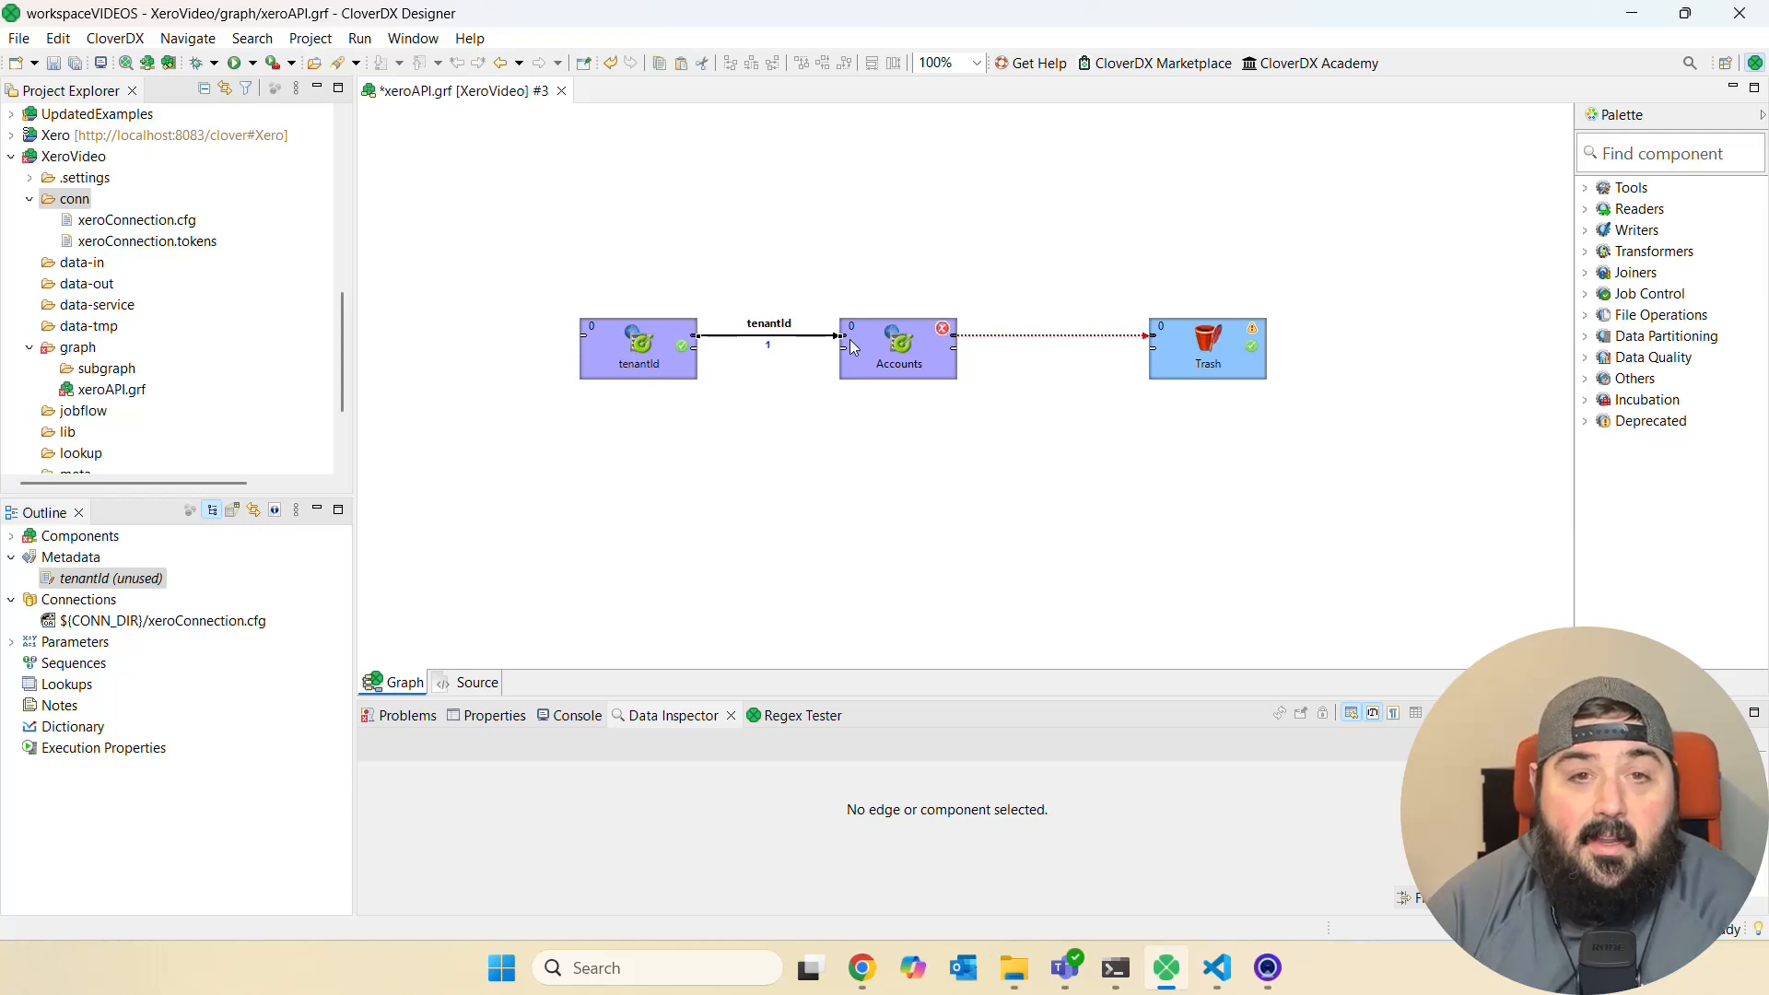
click(767, 341)
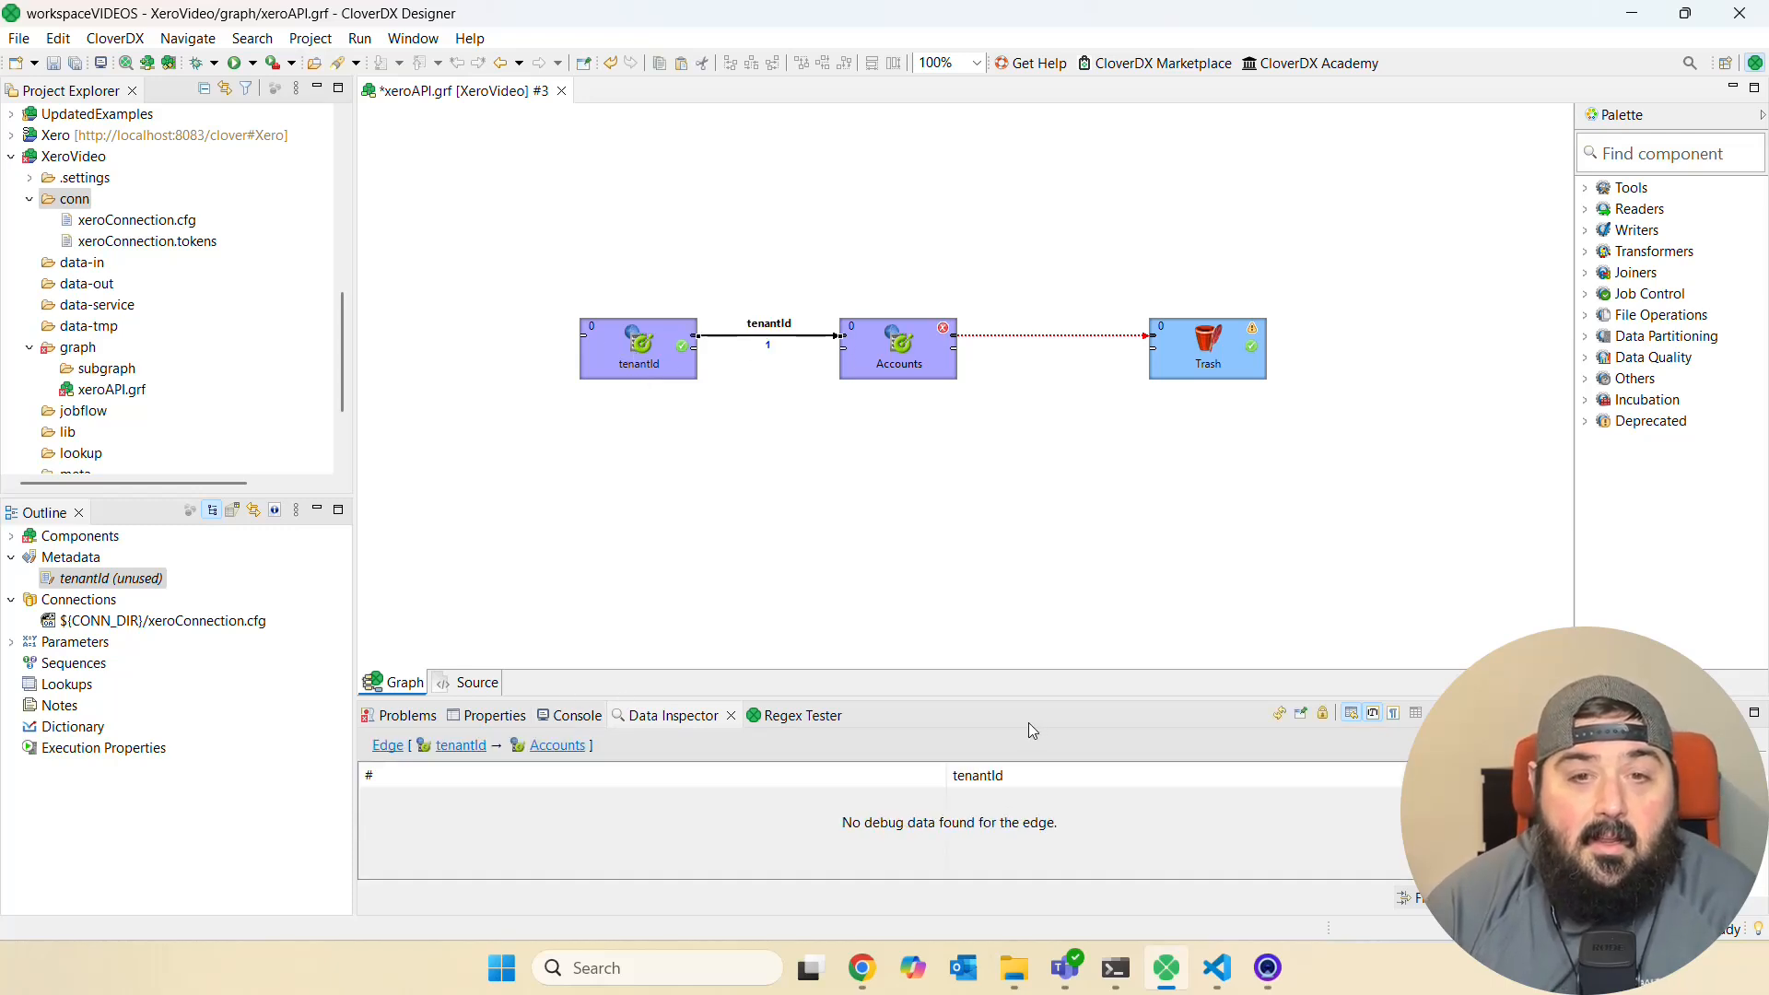
click(878, 351)
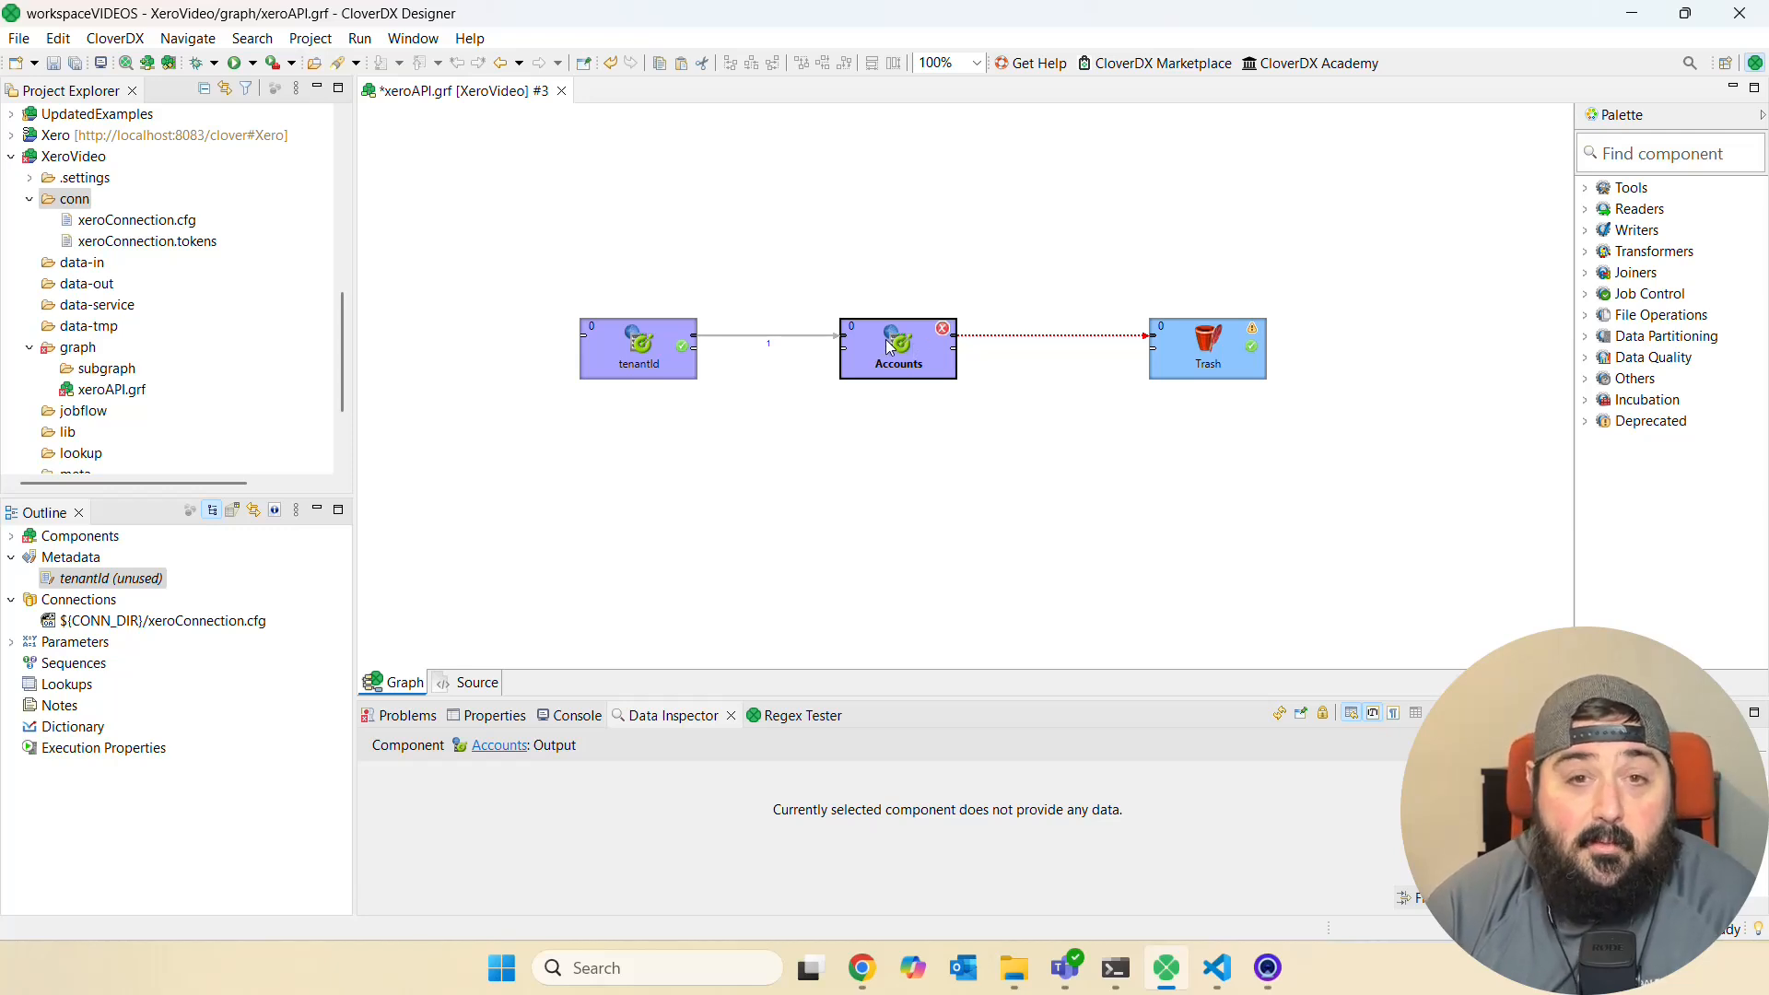
In Accounts' input mapping, drag the incoming tenantId onto the xero_tenant_id header.
right_click(883, 341)
click(926, 356)
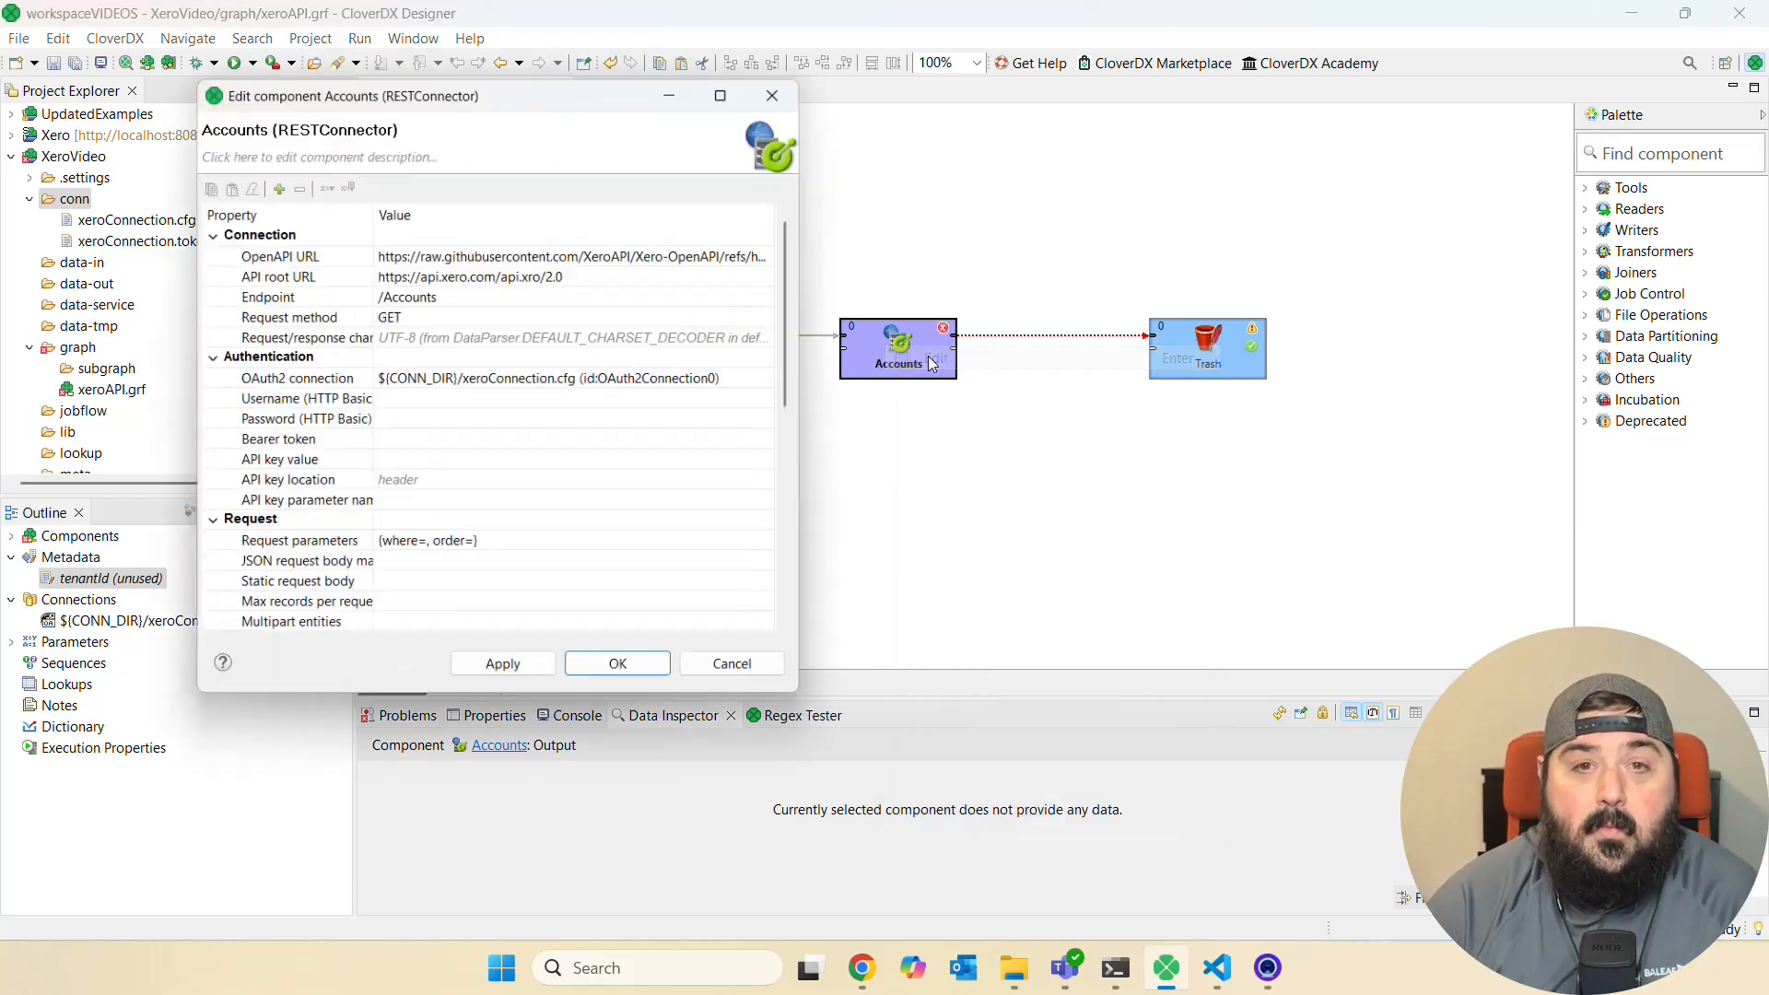
scroll(396, 549, down, 1)
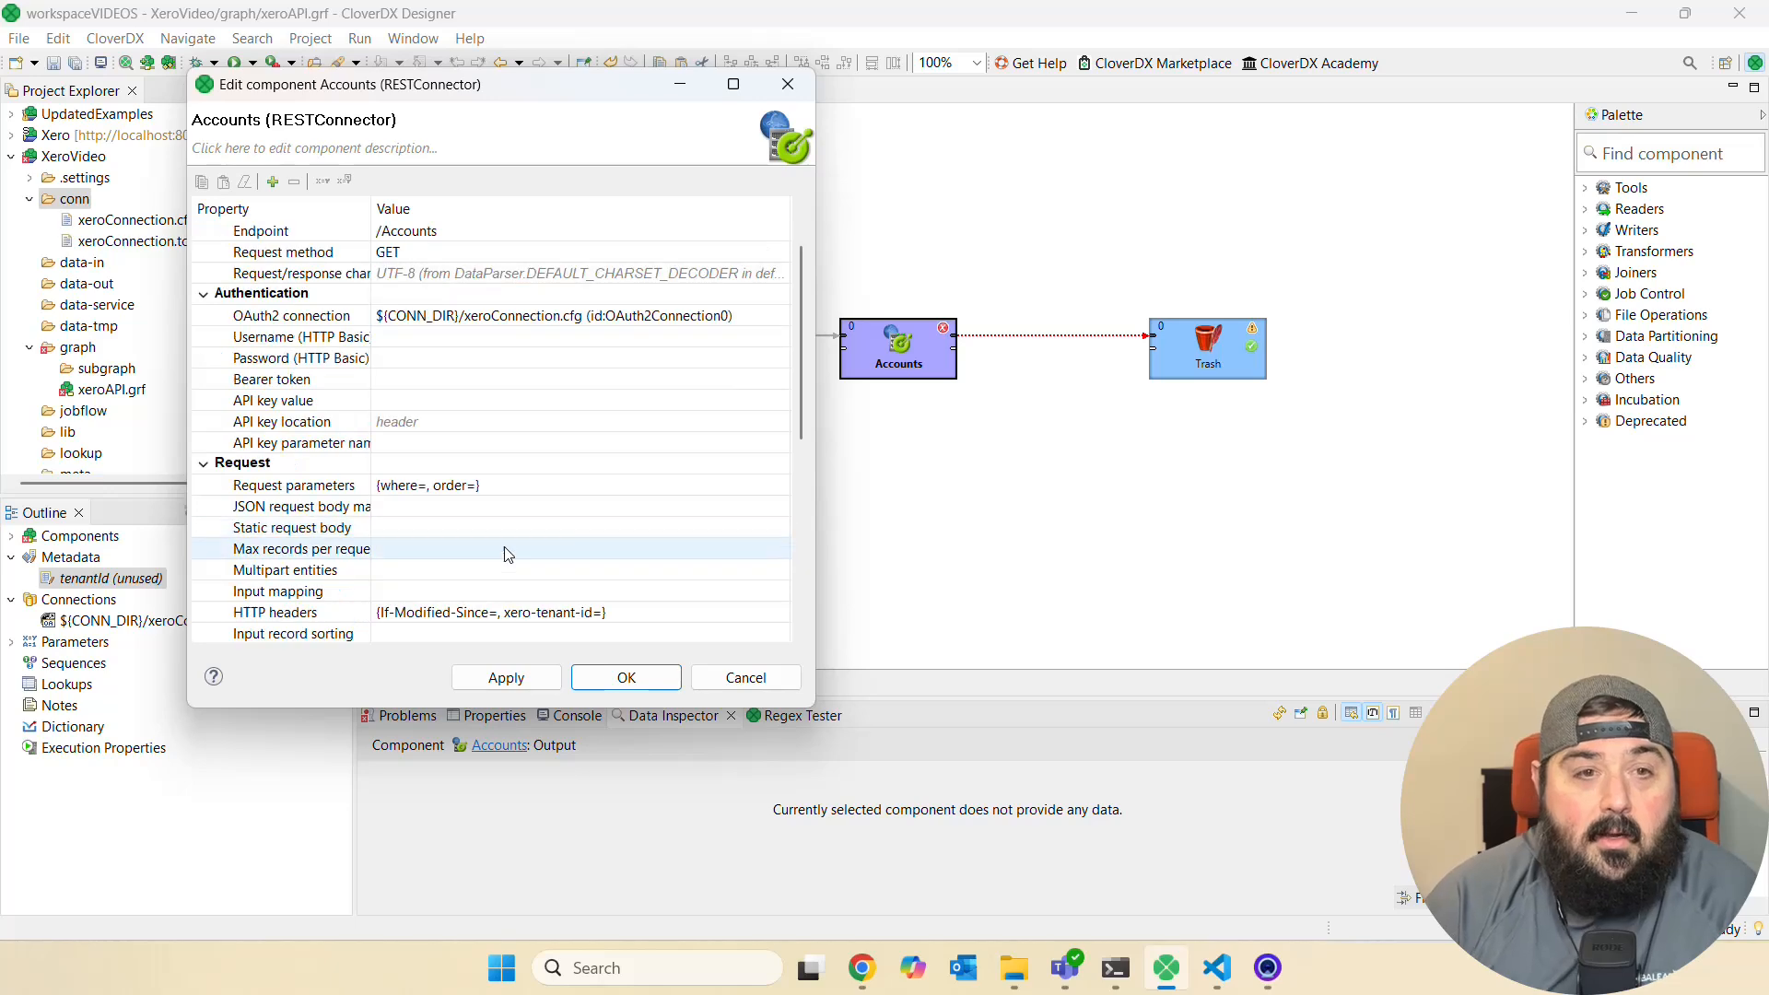
scroll(249, 338, down, 2)
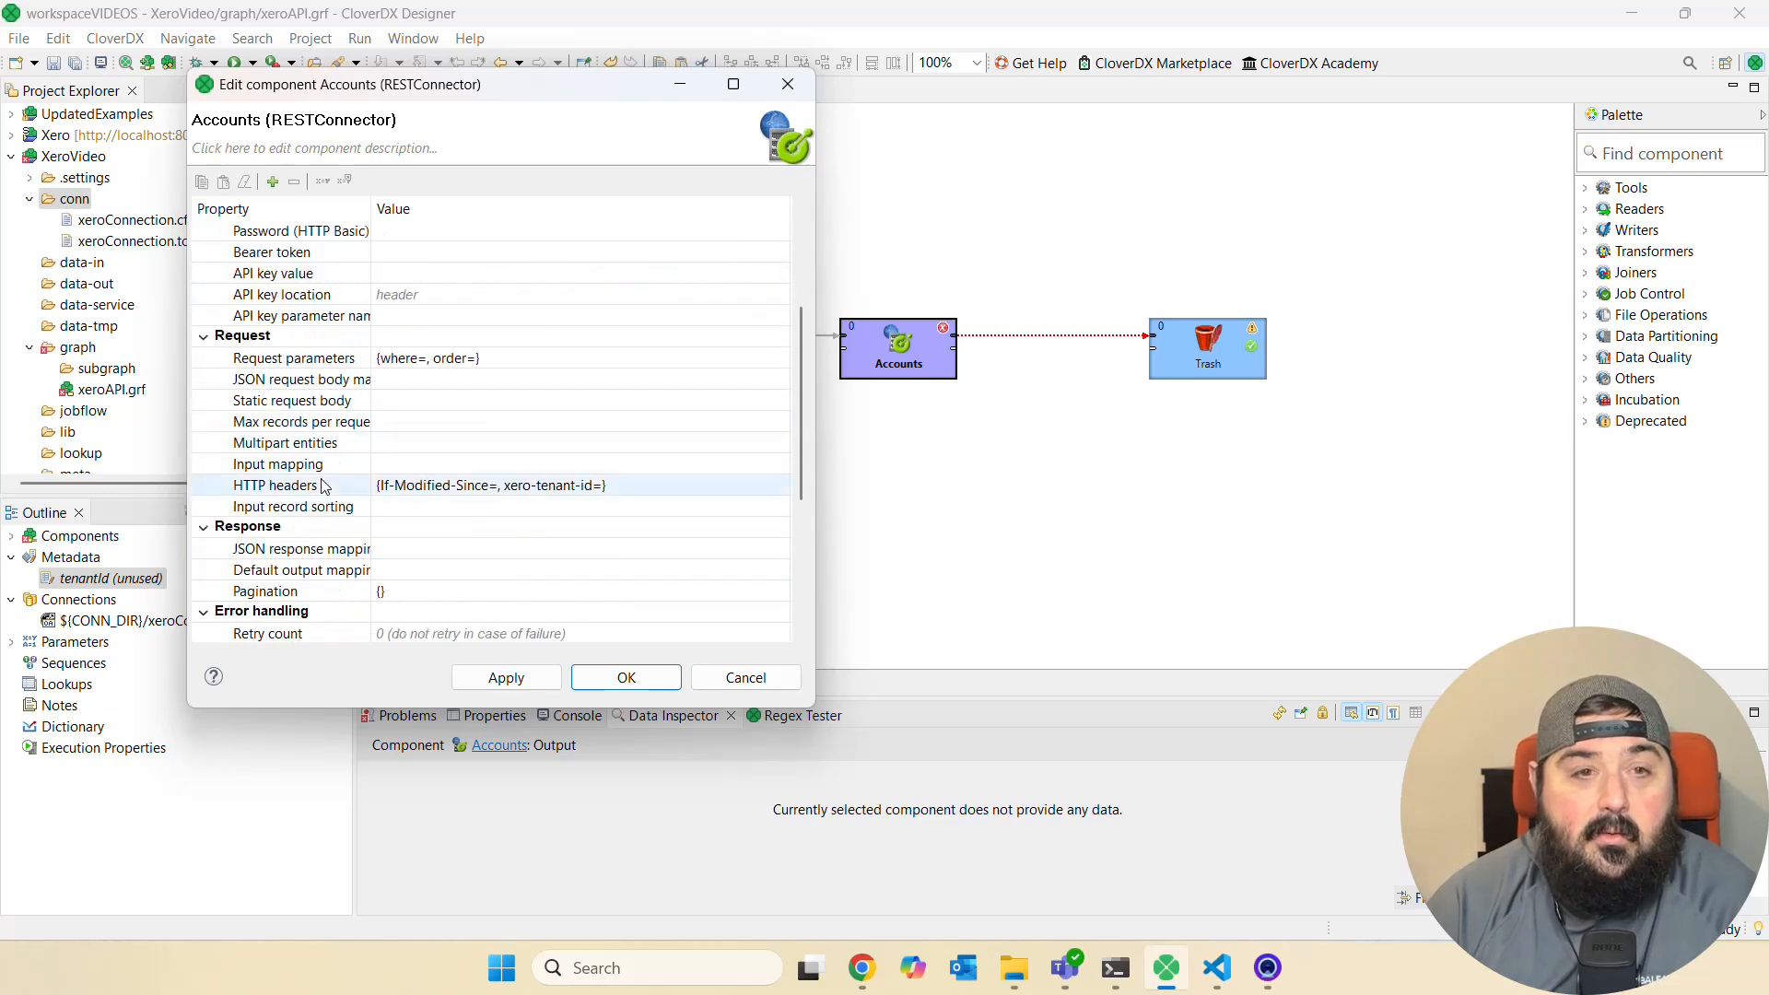
click(747, 466)
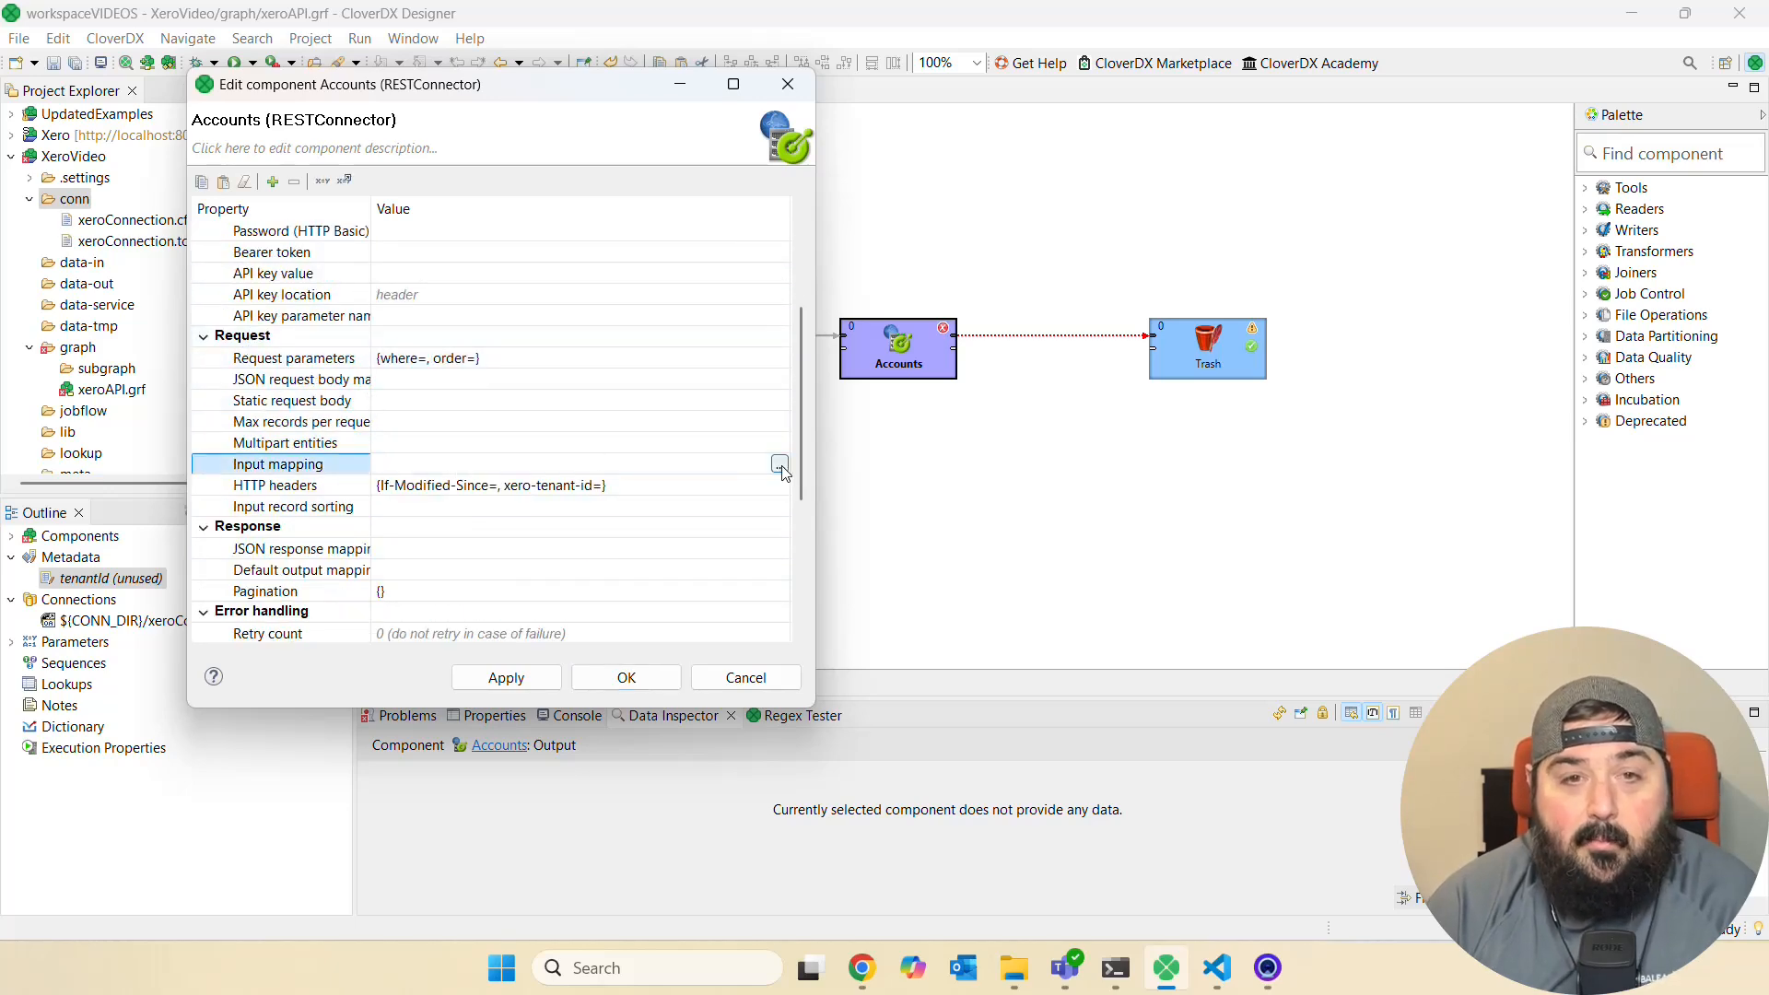
click(779, 464)
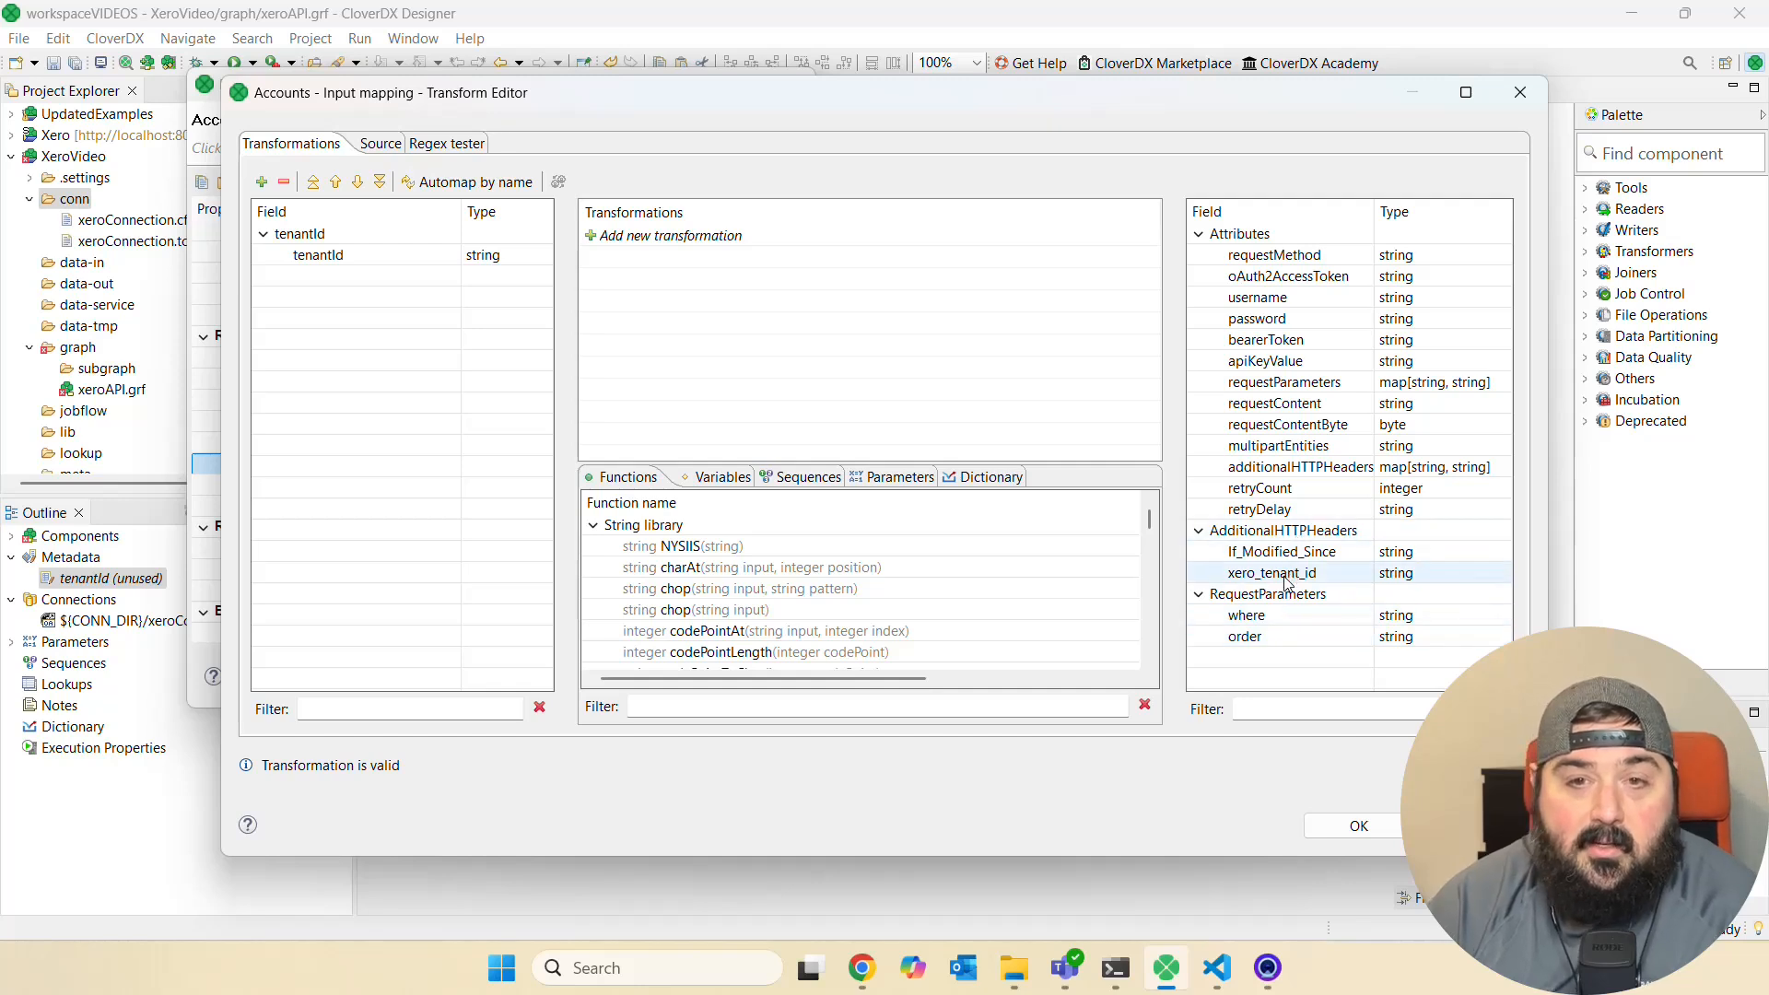
click(313, 257)
mouse_move(314, 261)
mouse_down()
mouse_move(819, 324)
mouse_move(1156, 514)
mouse_move(1216, 580)
mouse_move(1262, 579)
mouse_up()
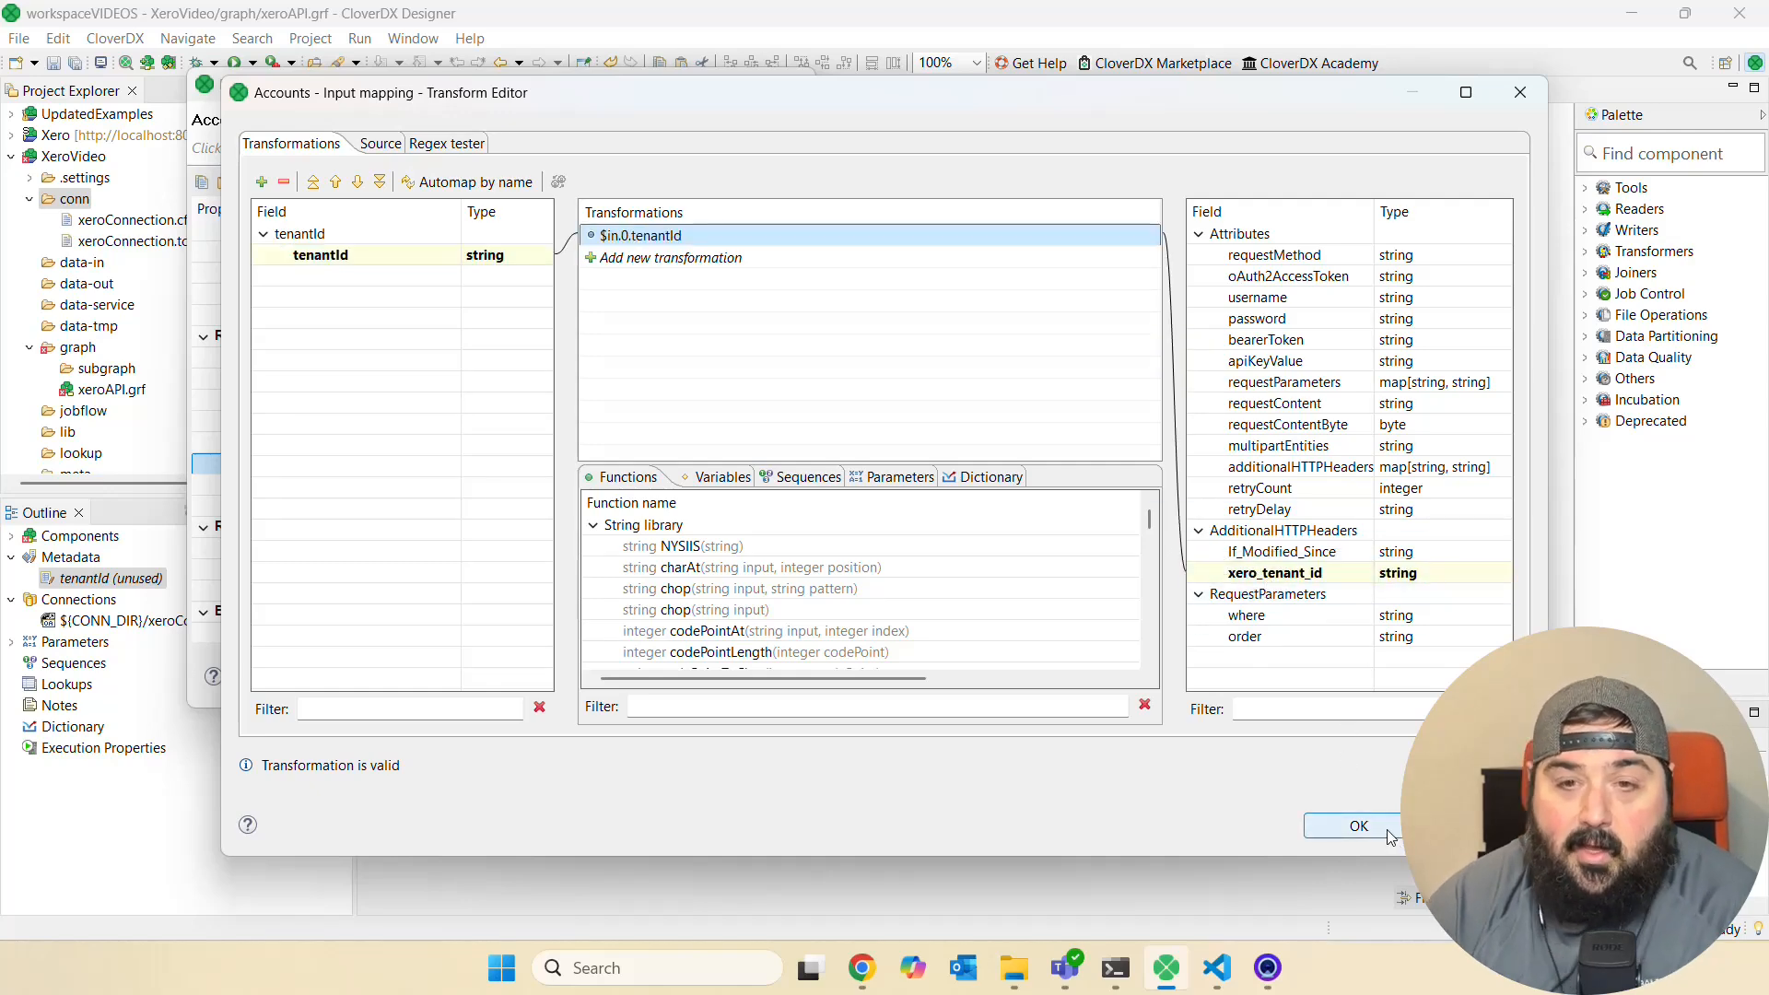
click(1359, 825)
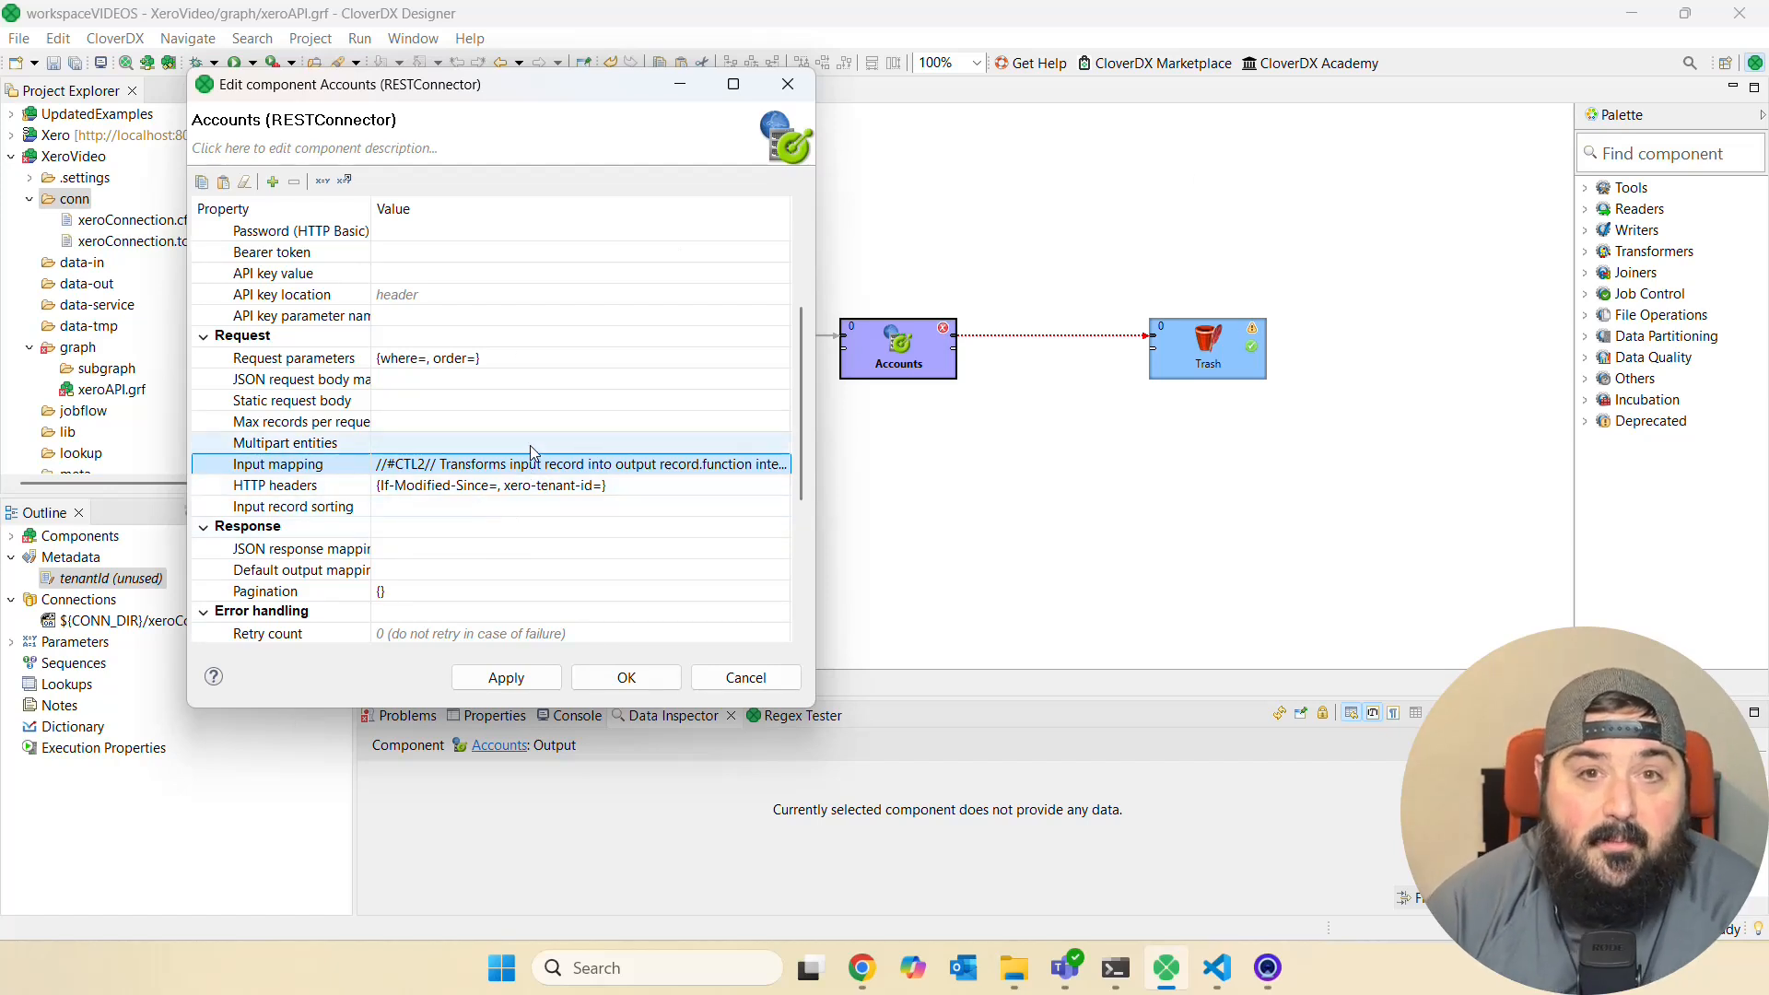
scroll(530, 471, down, 2)
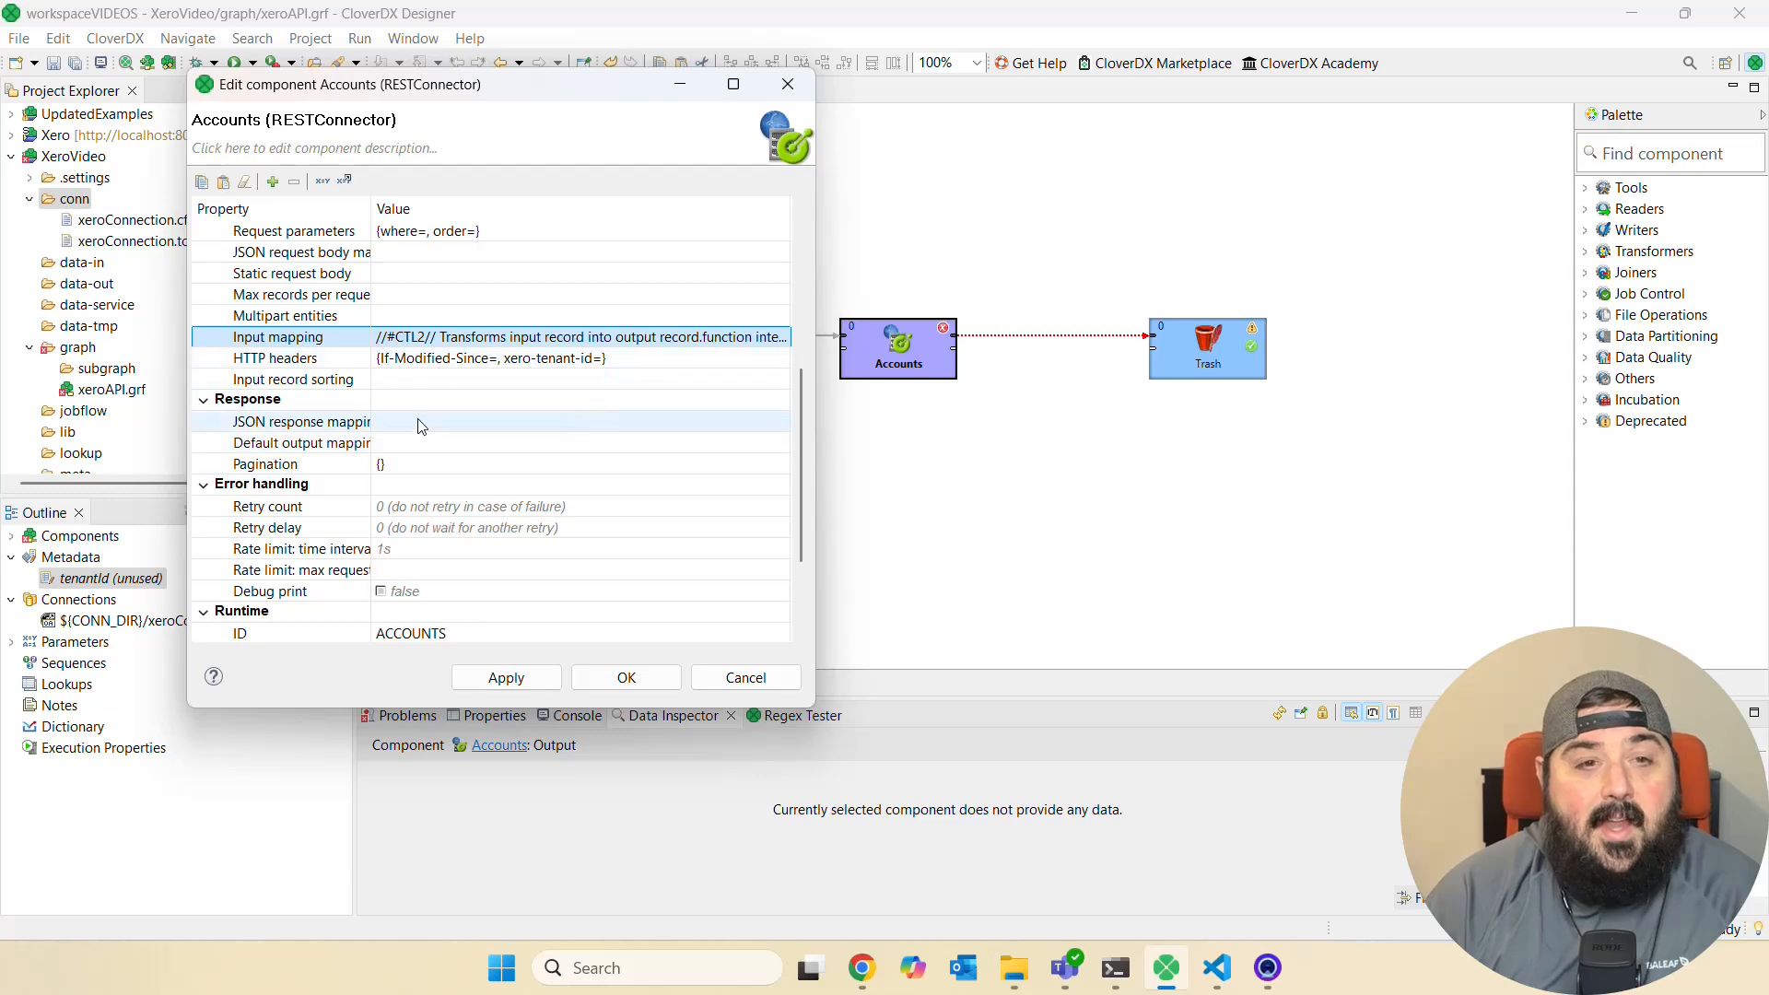
Add a 200-response mapping that sends the Accounts array to output port 0.
click(446, 426)
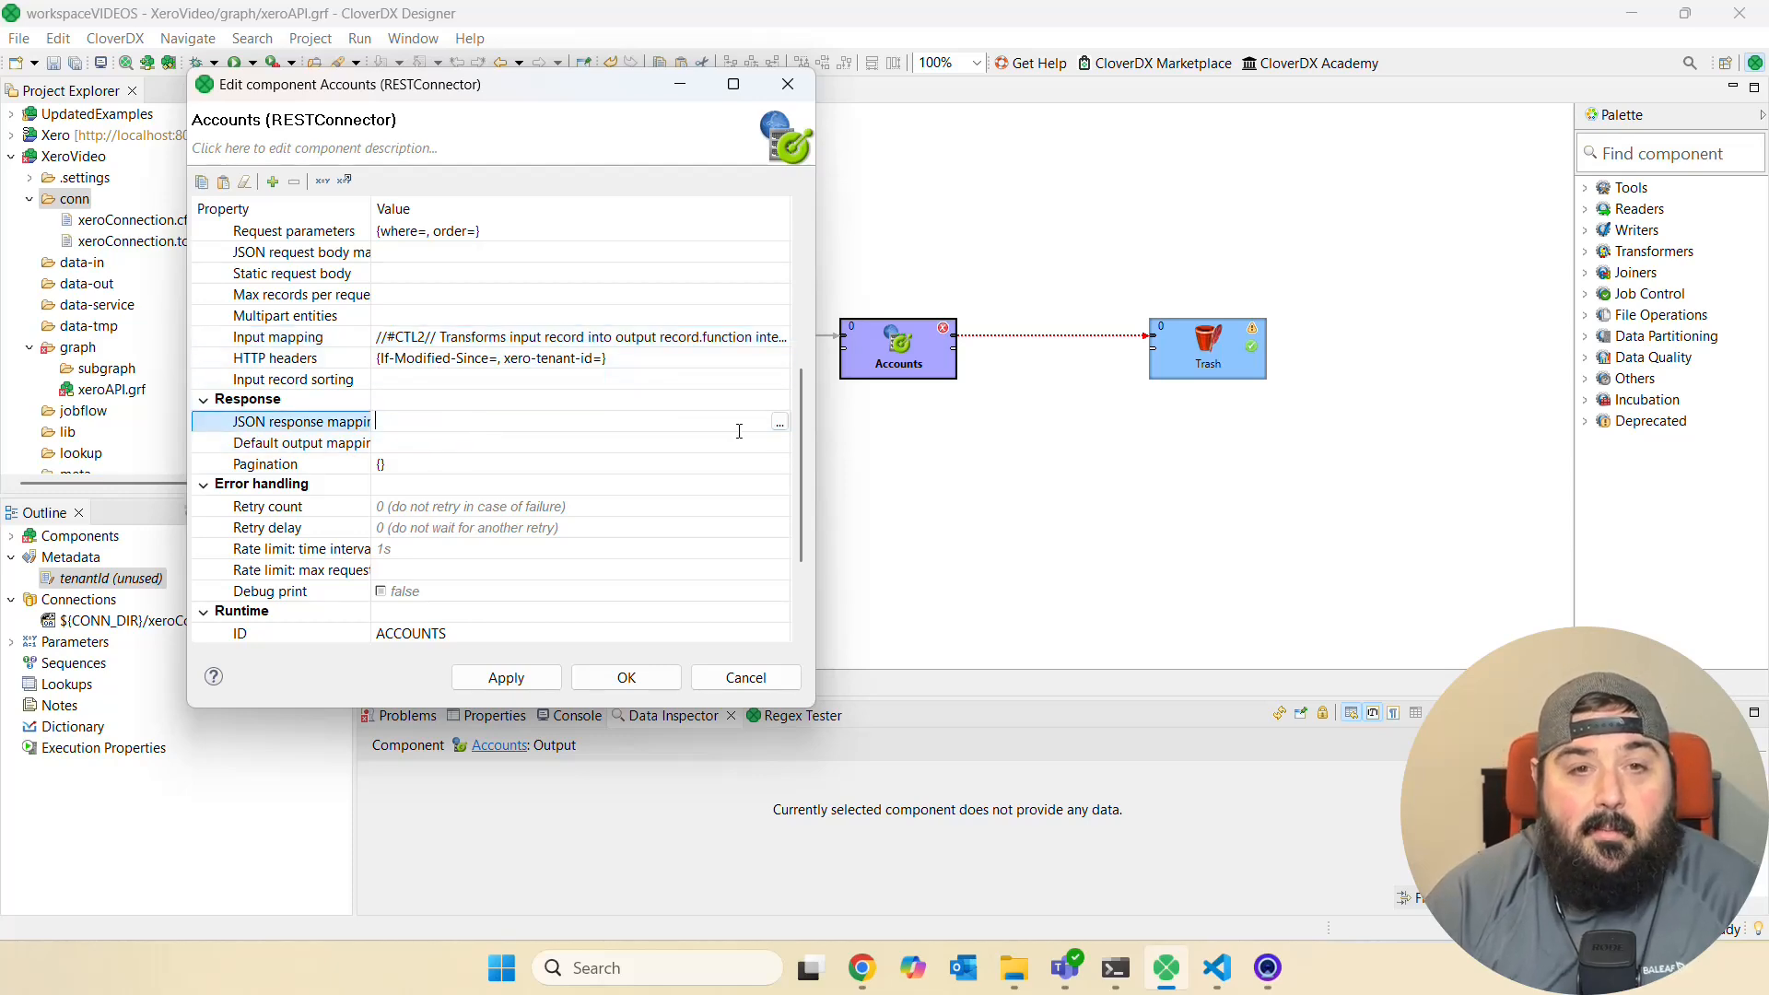
click(779, 422)
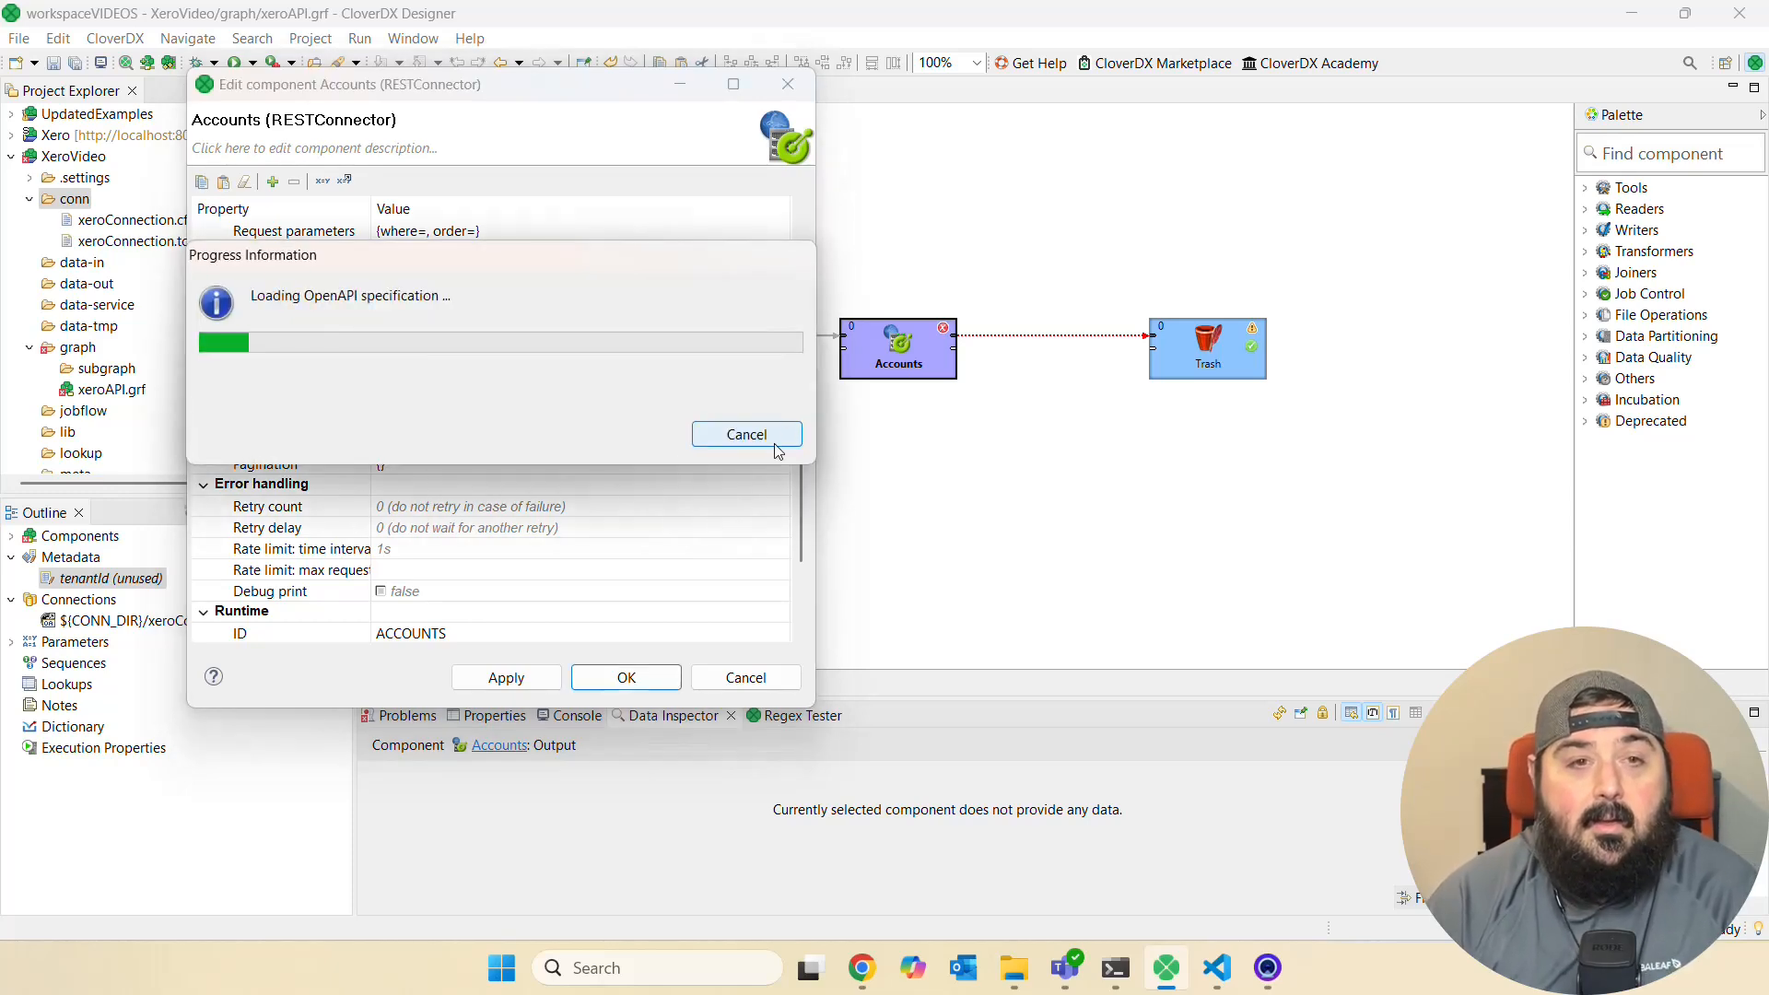
click(755, 439)
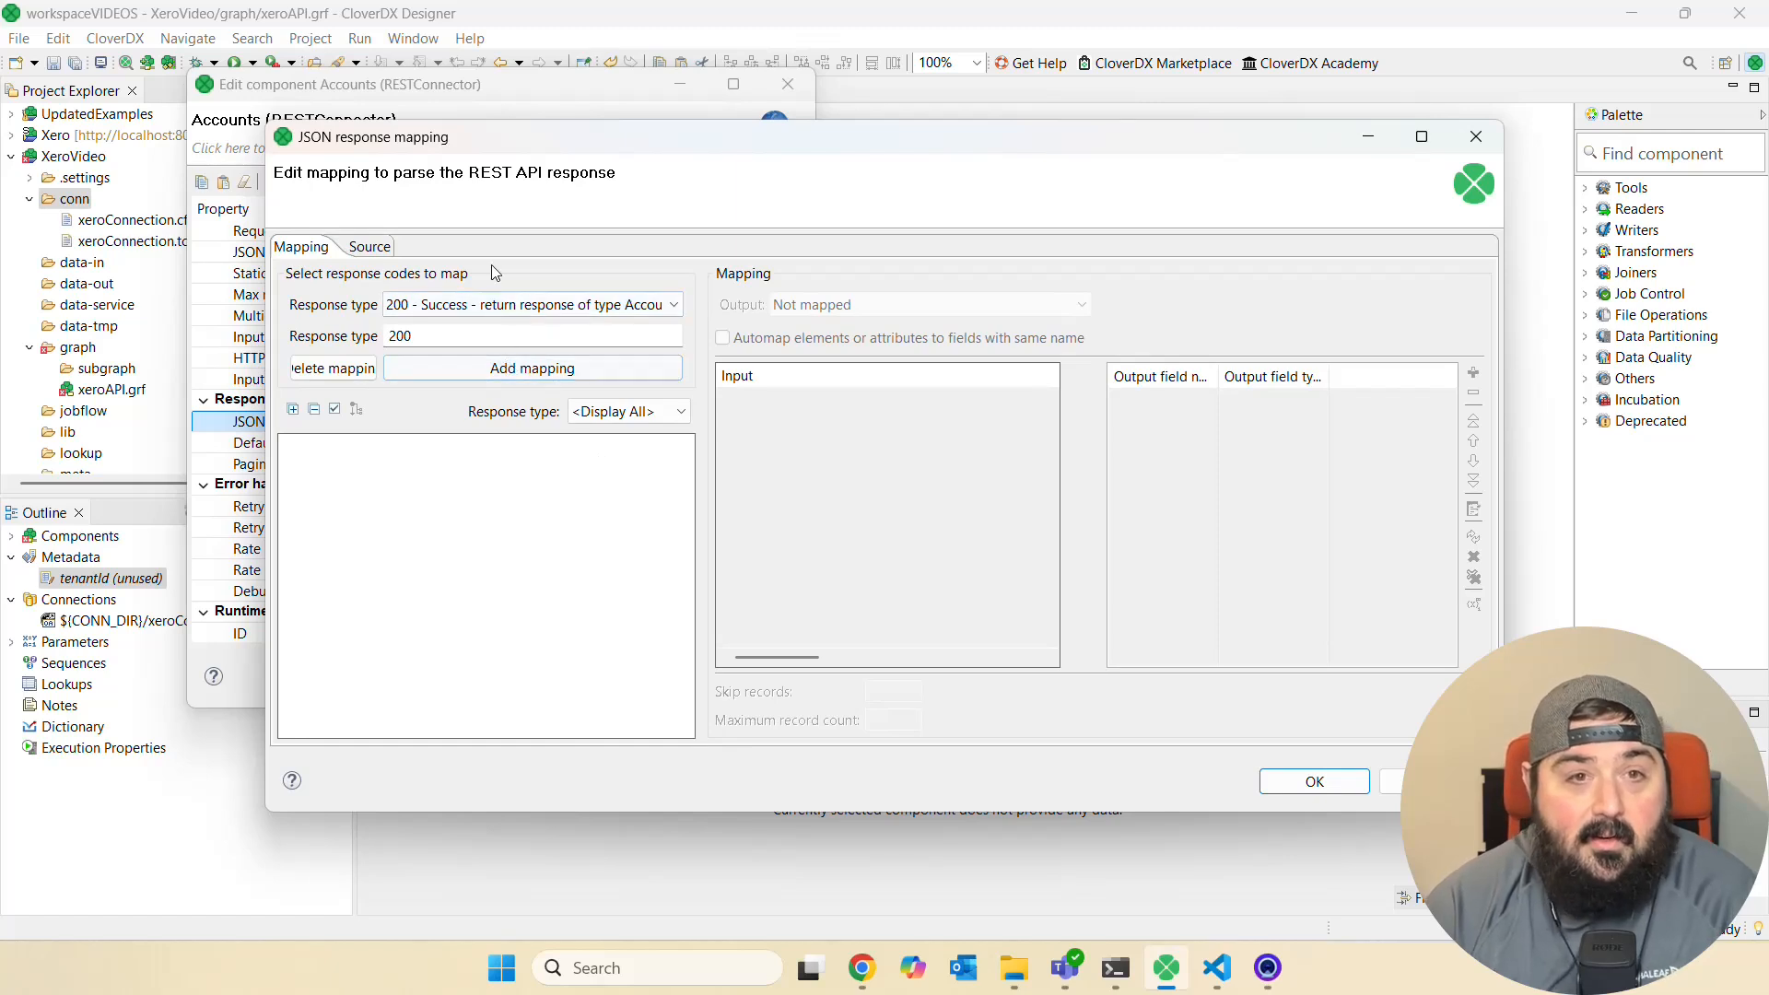
click(511, 368)
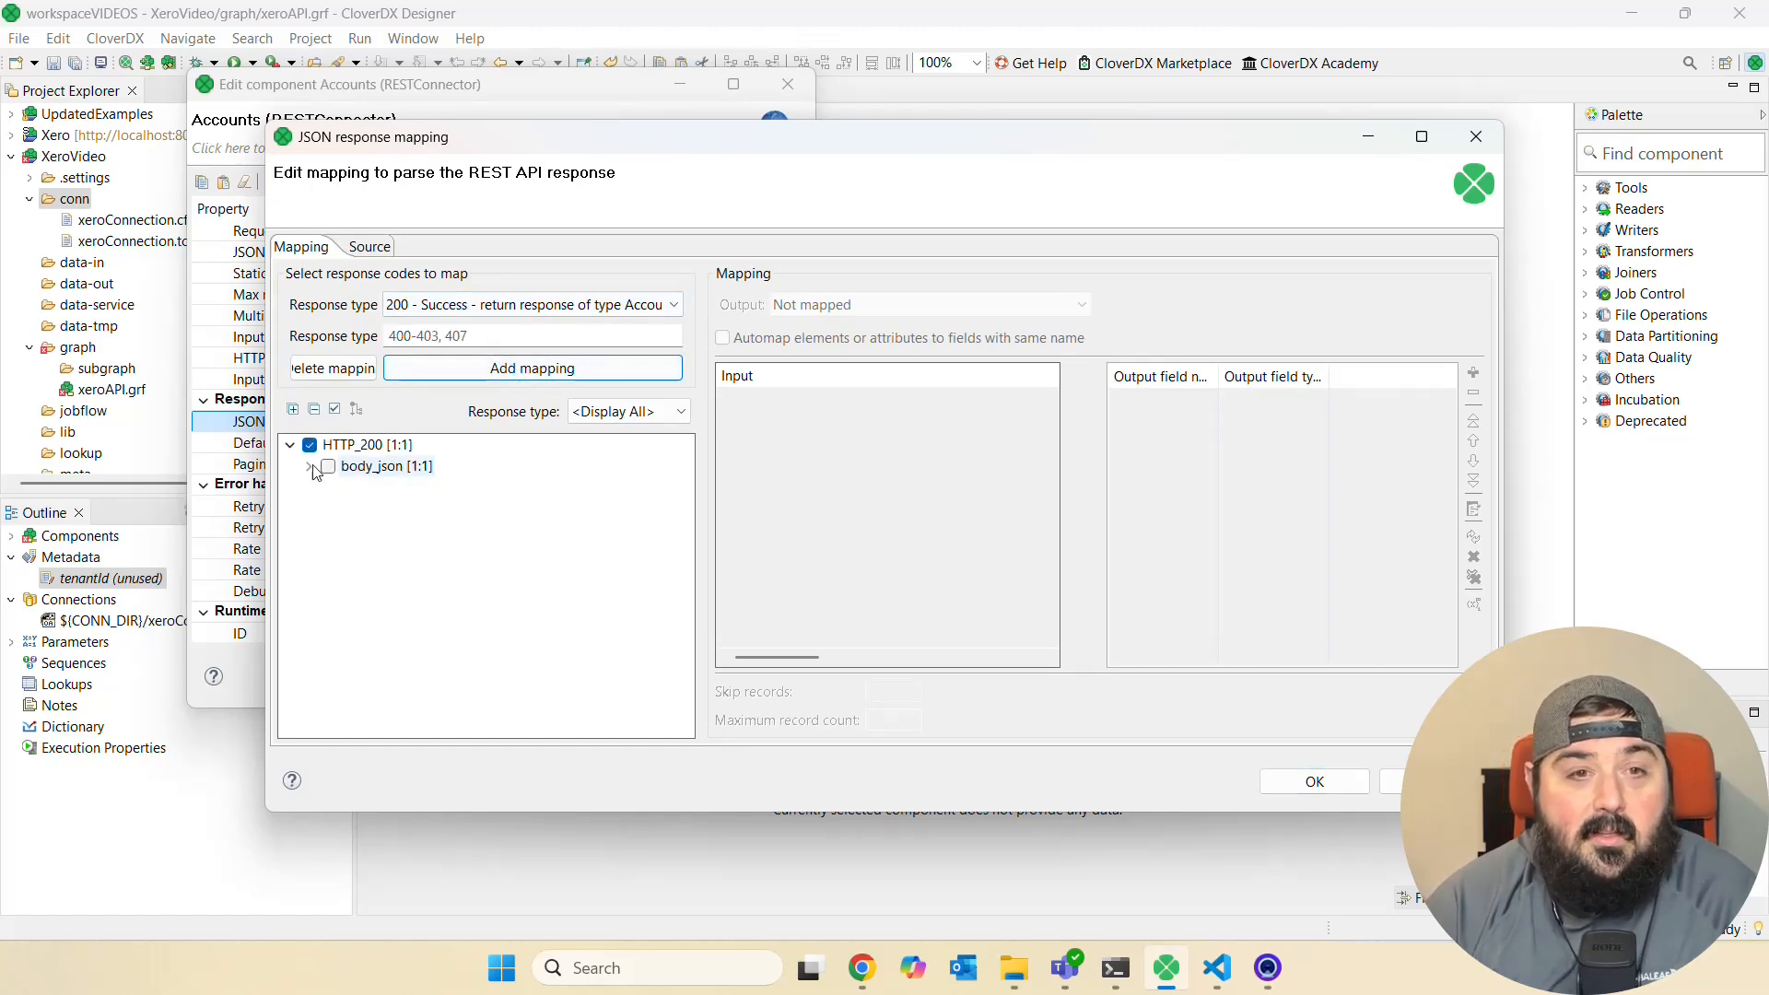
click(310, 469)
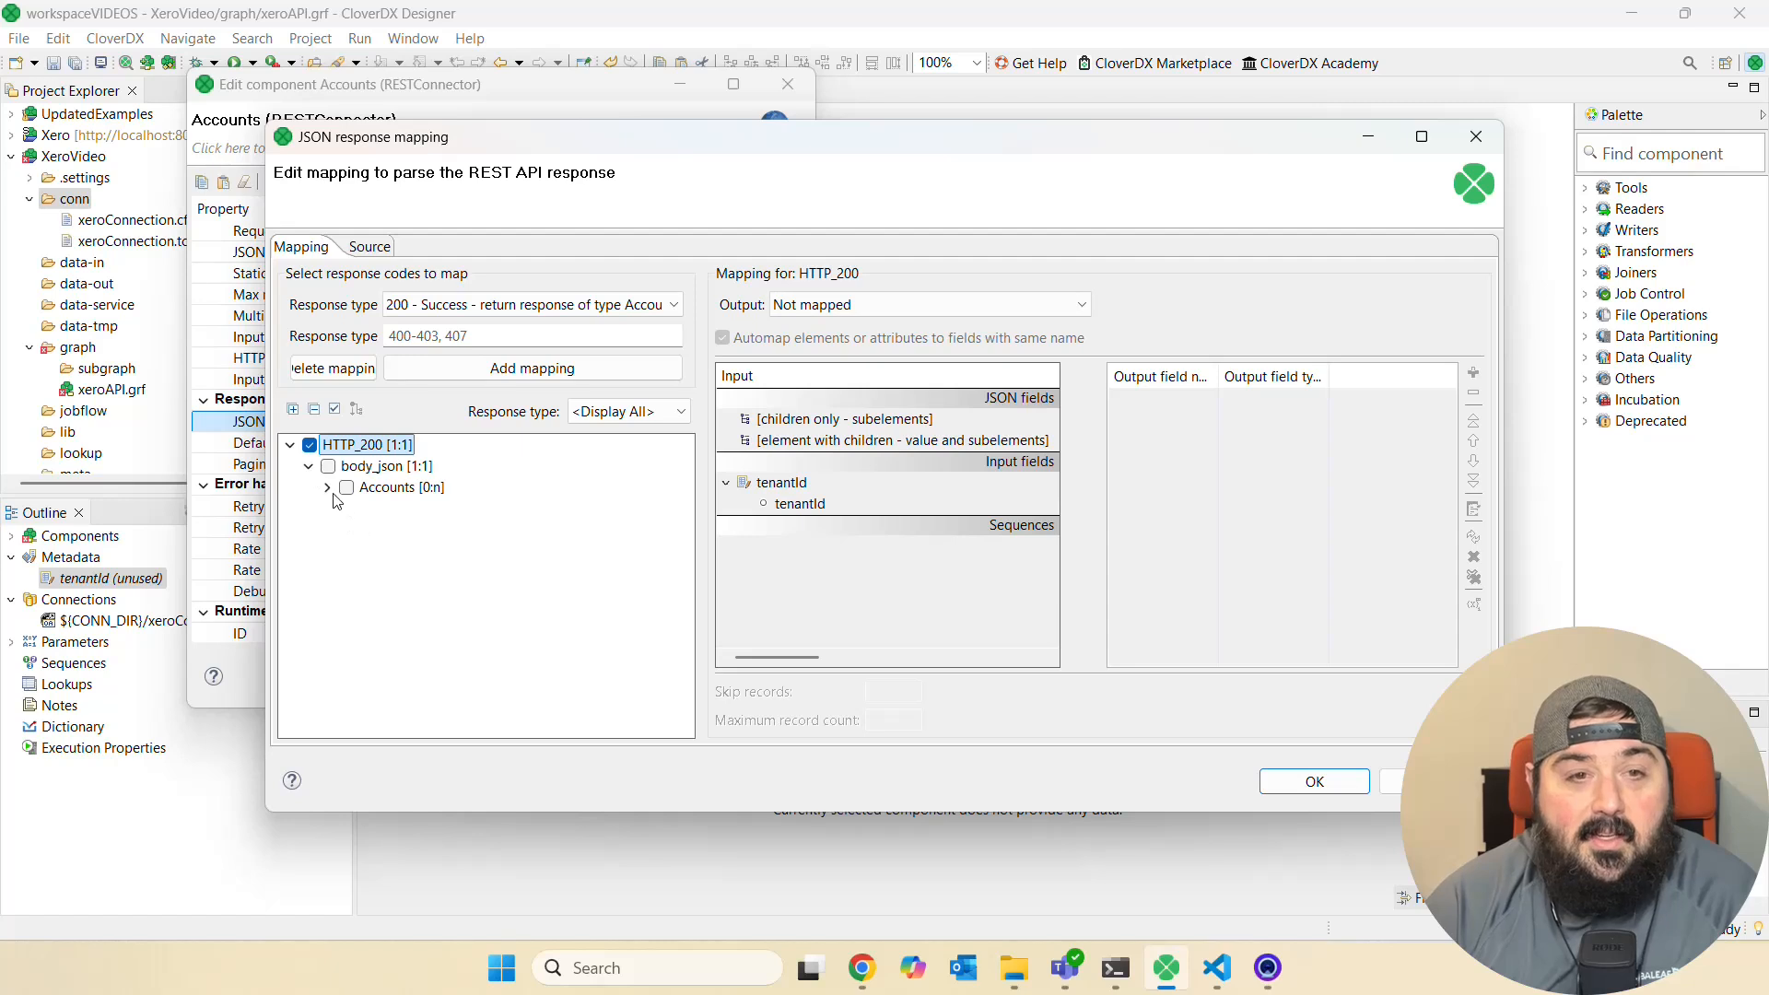
click(328, 488)
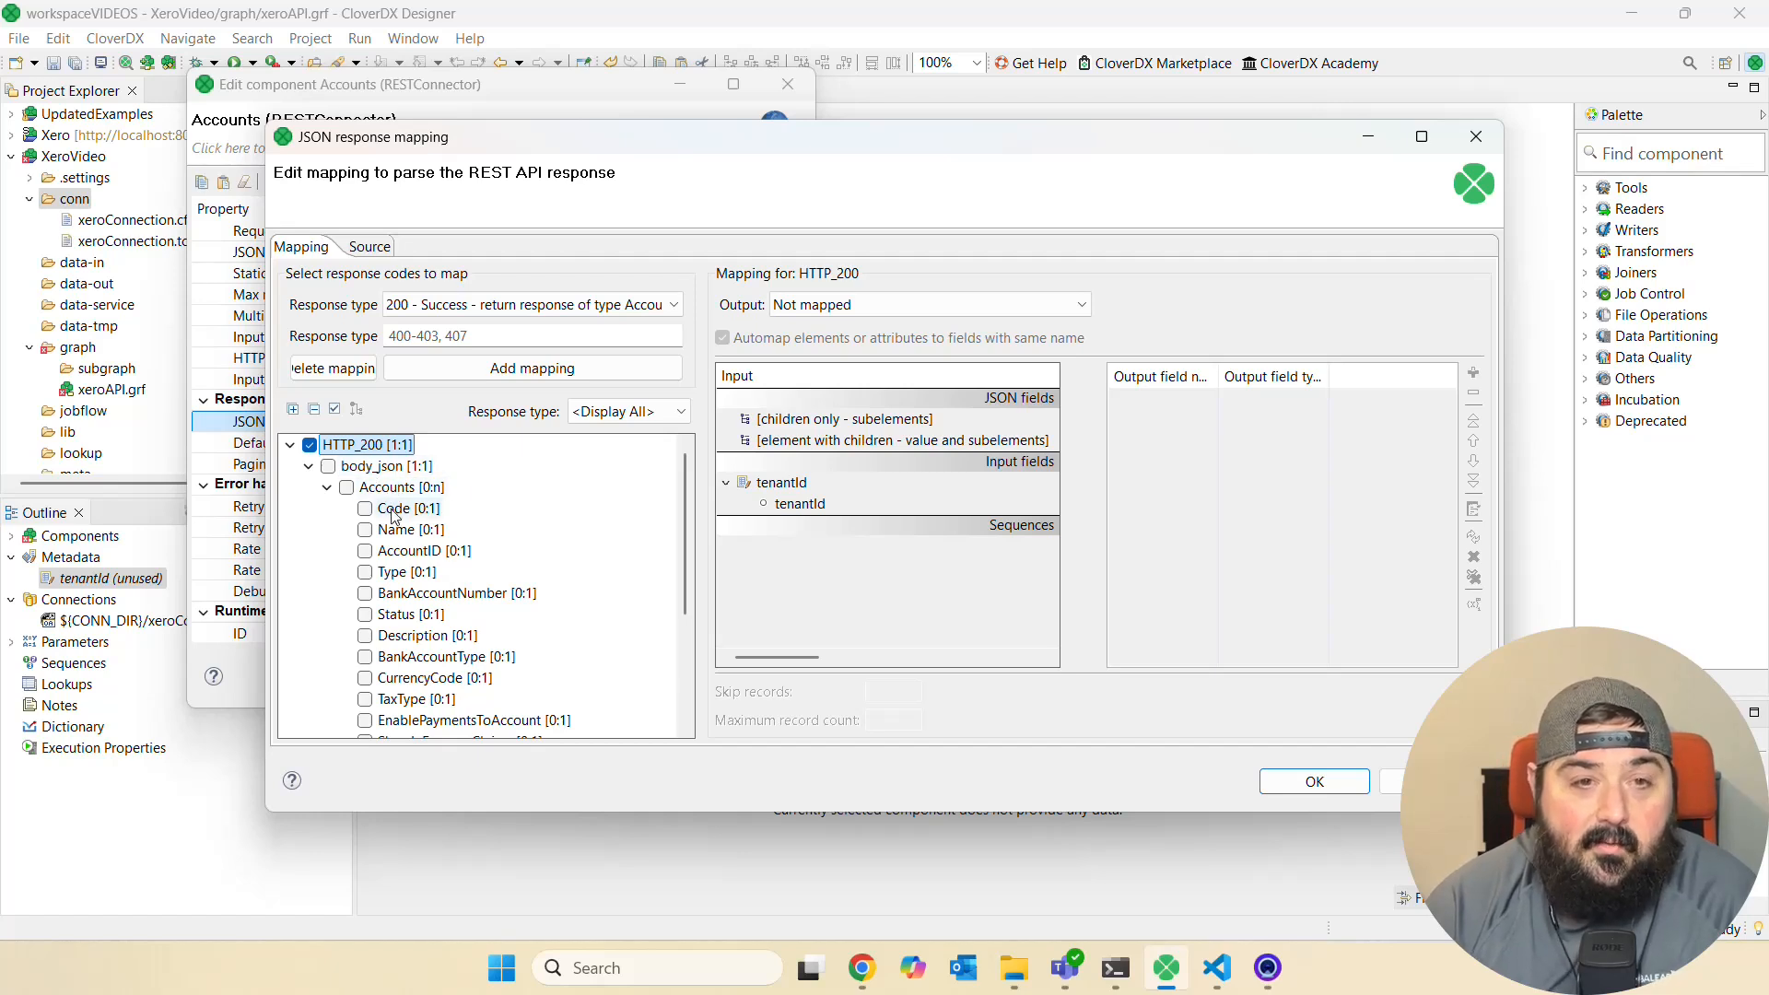
scroll(405, 516, down, 1)
scroll(468, 608, down, 1)
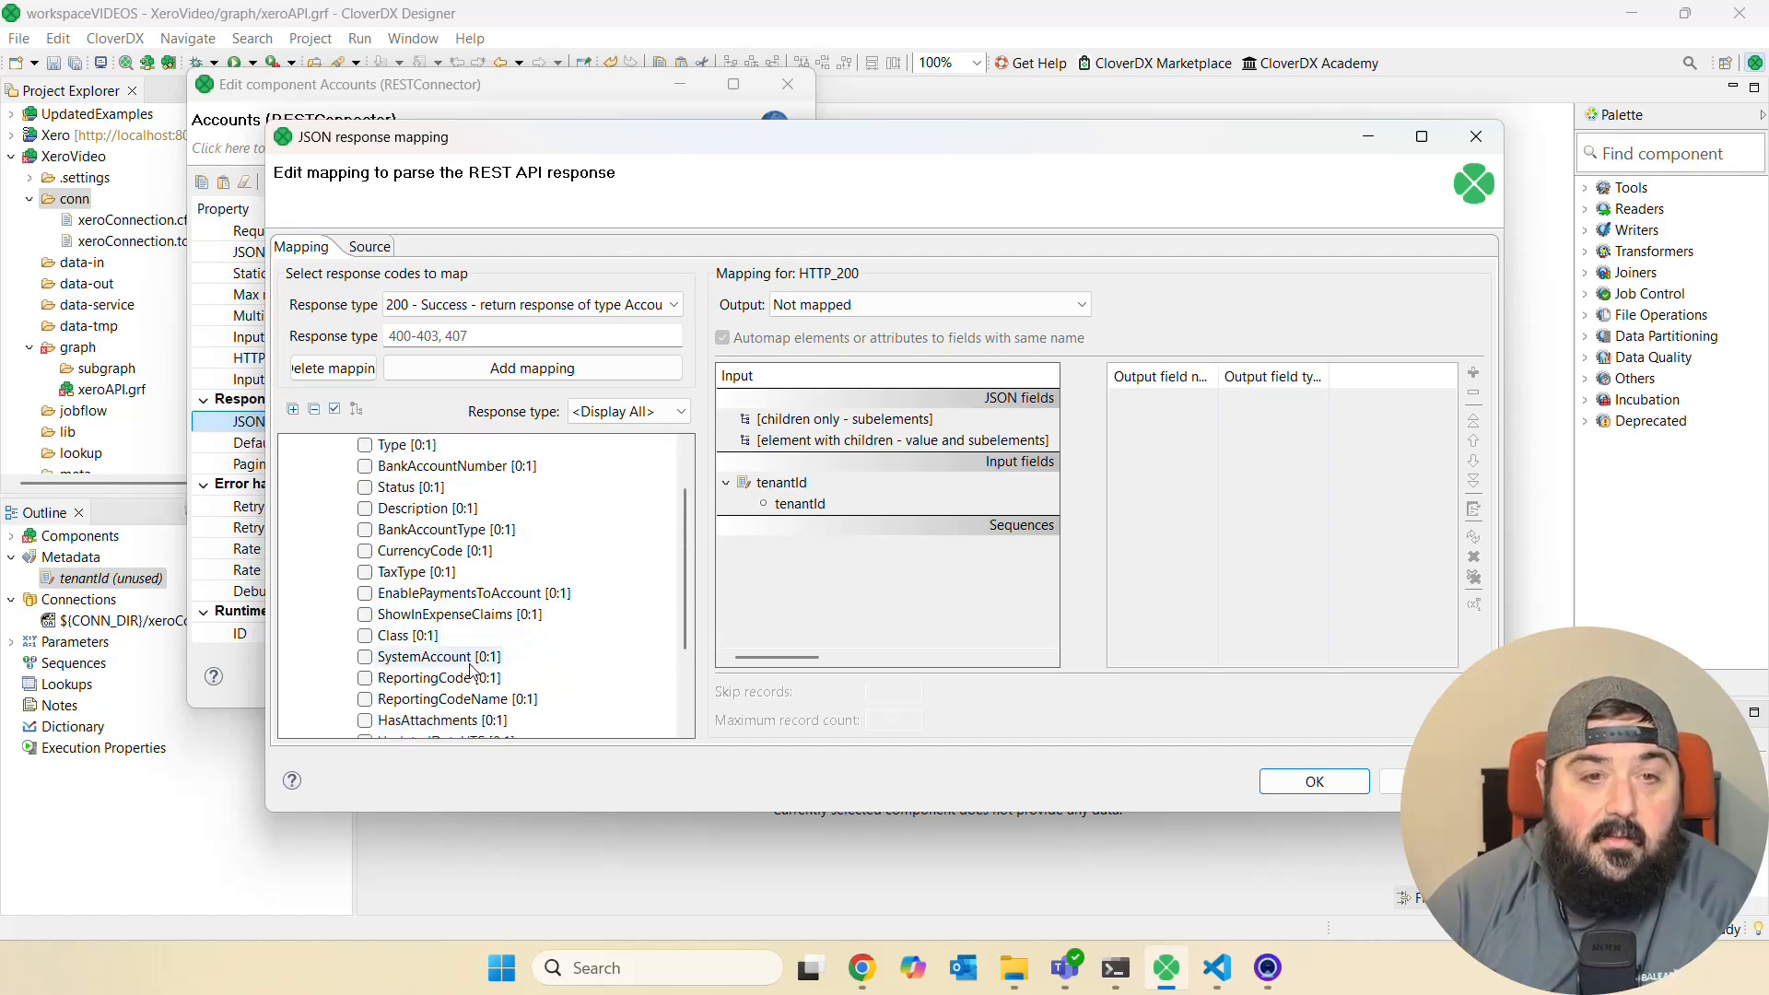
scroll(468, 636, up, 2)
click(347, 487)
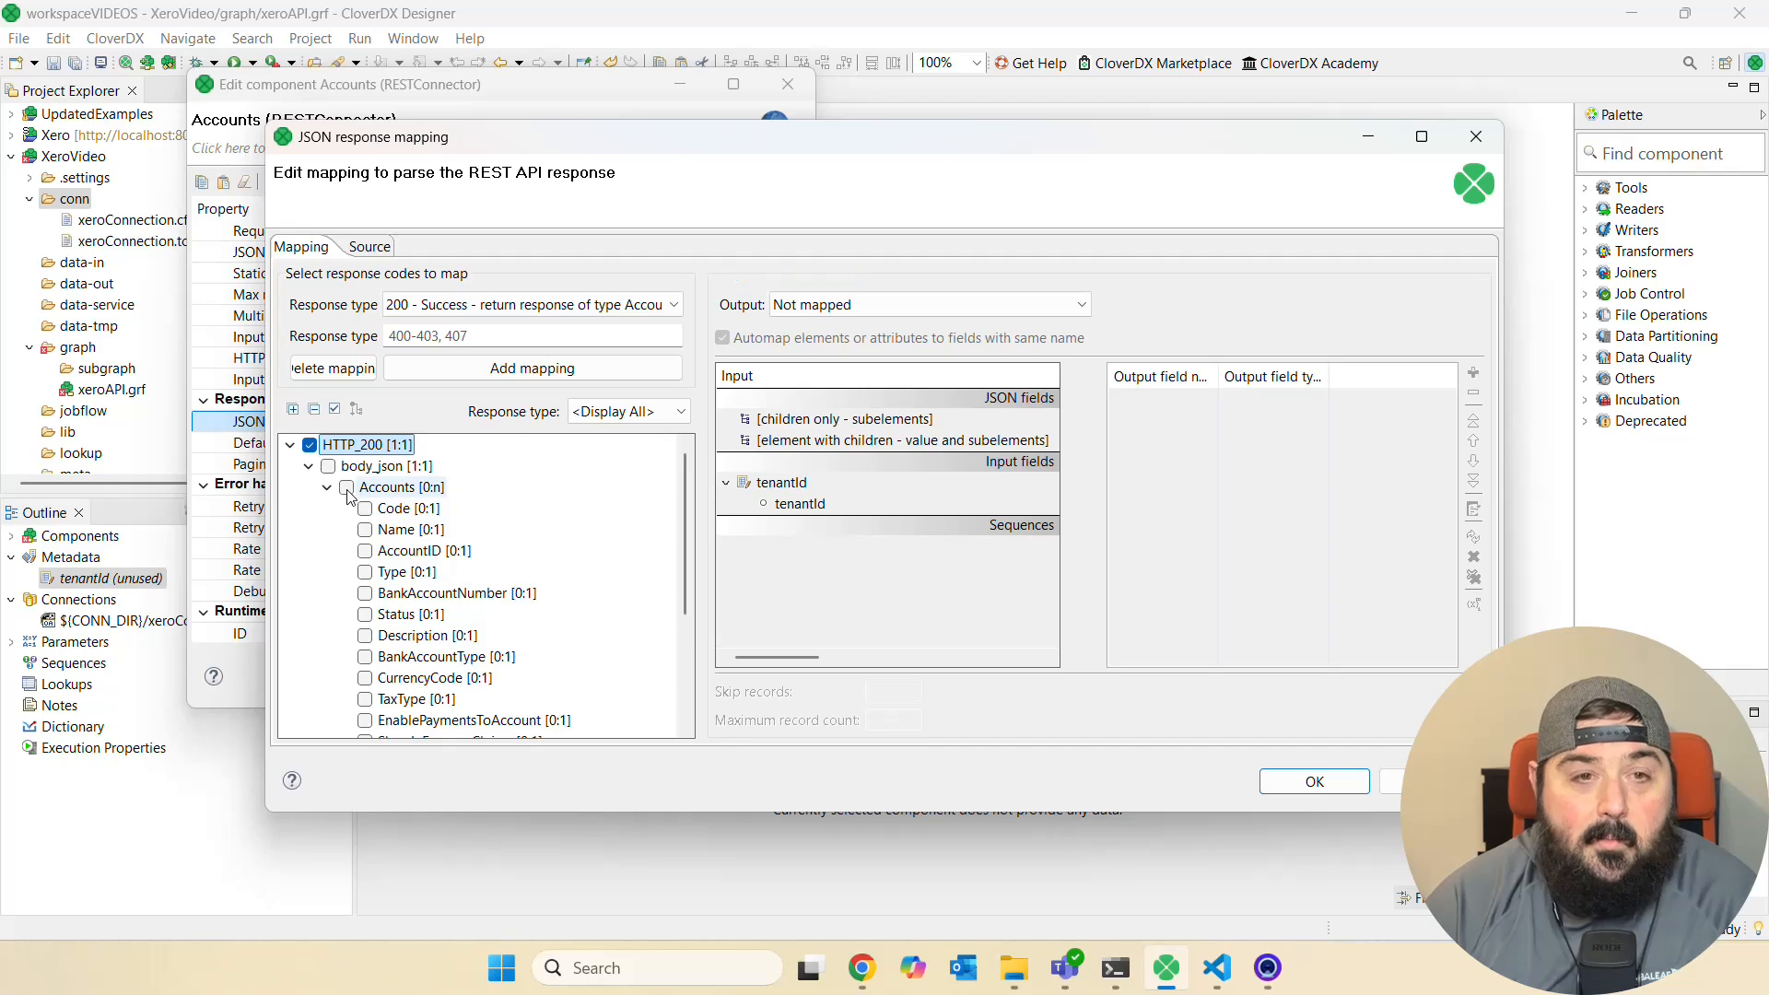
click(953, 304)
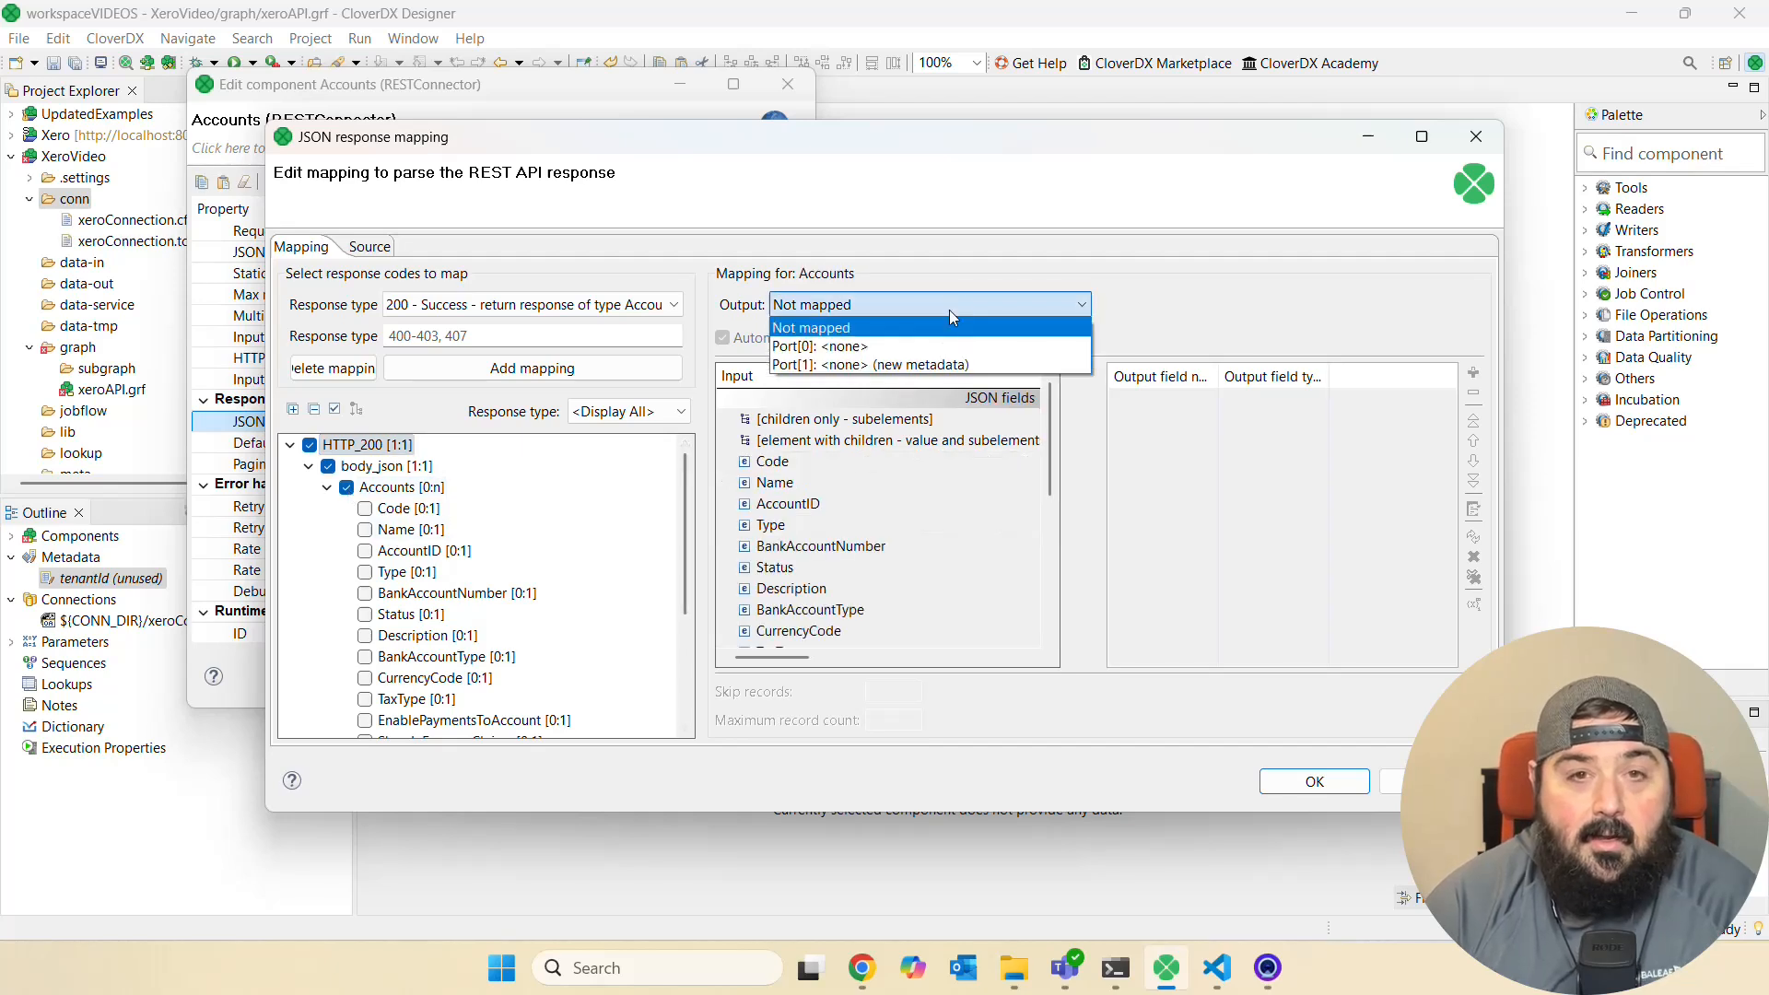
click(931, 346)
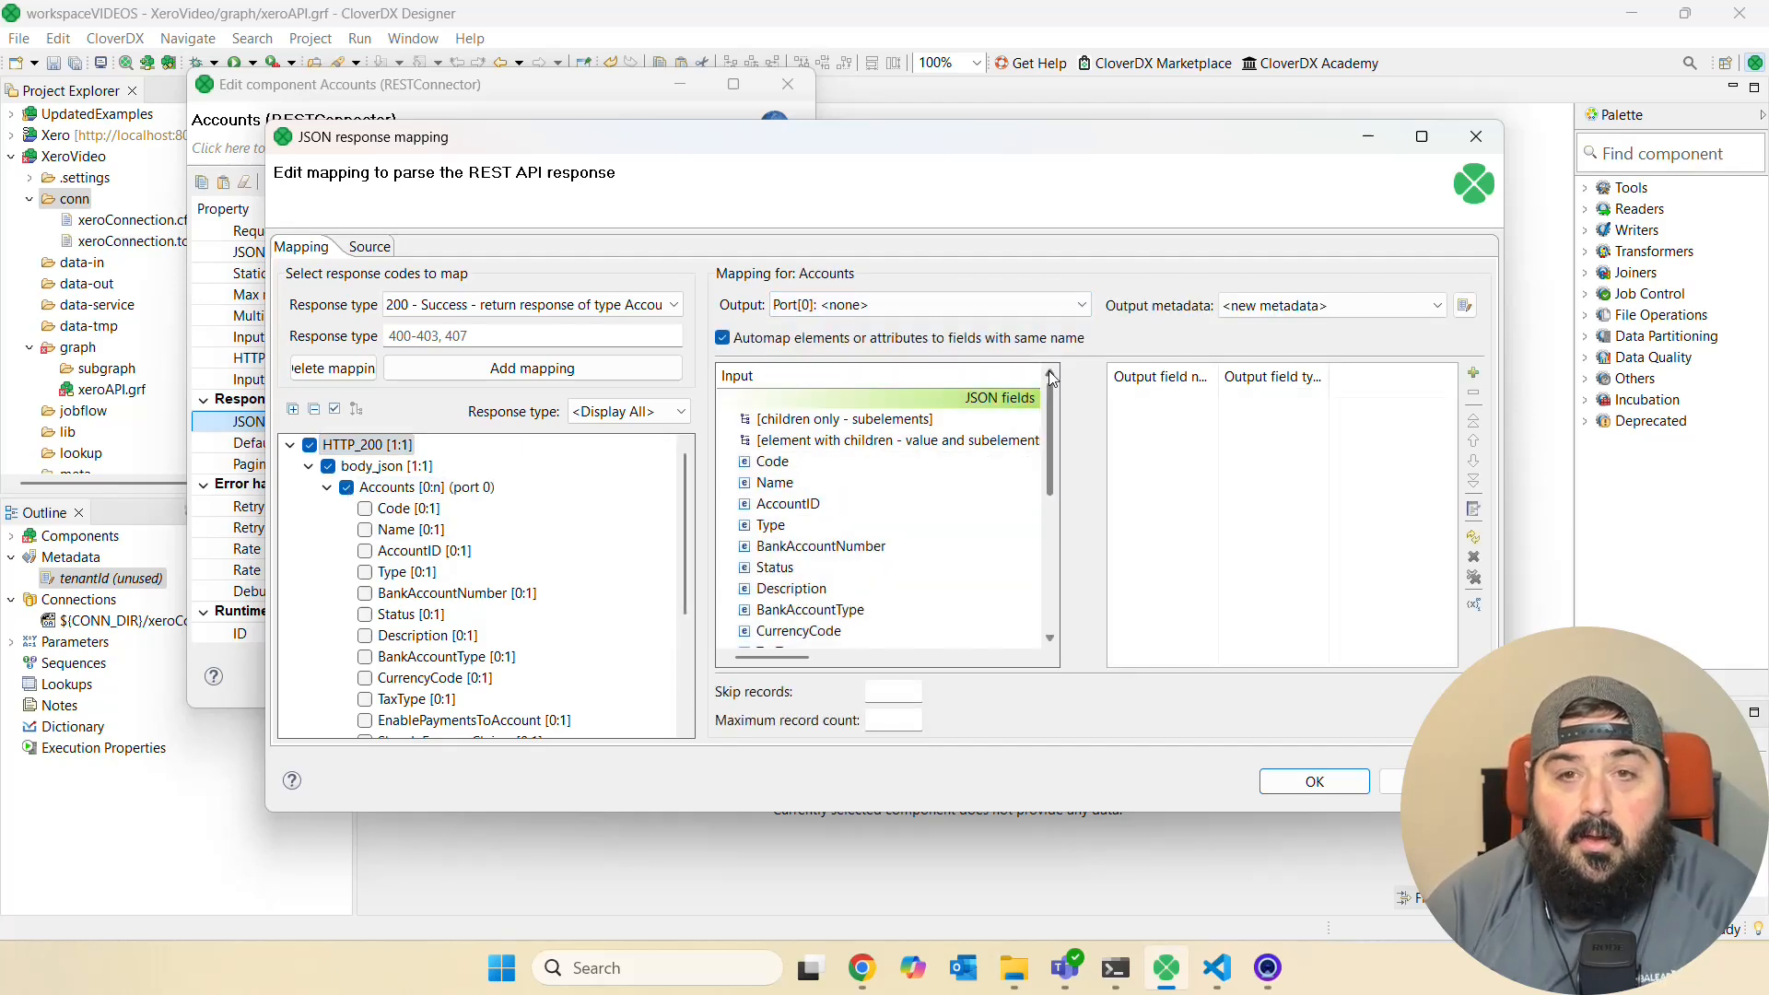
Map fields Code through Description to new output metadata renamed accounts, and confirm.
click(793, 461)
shift+click(794, 589)
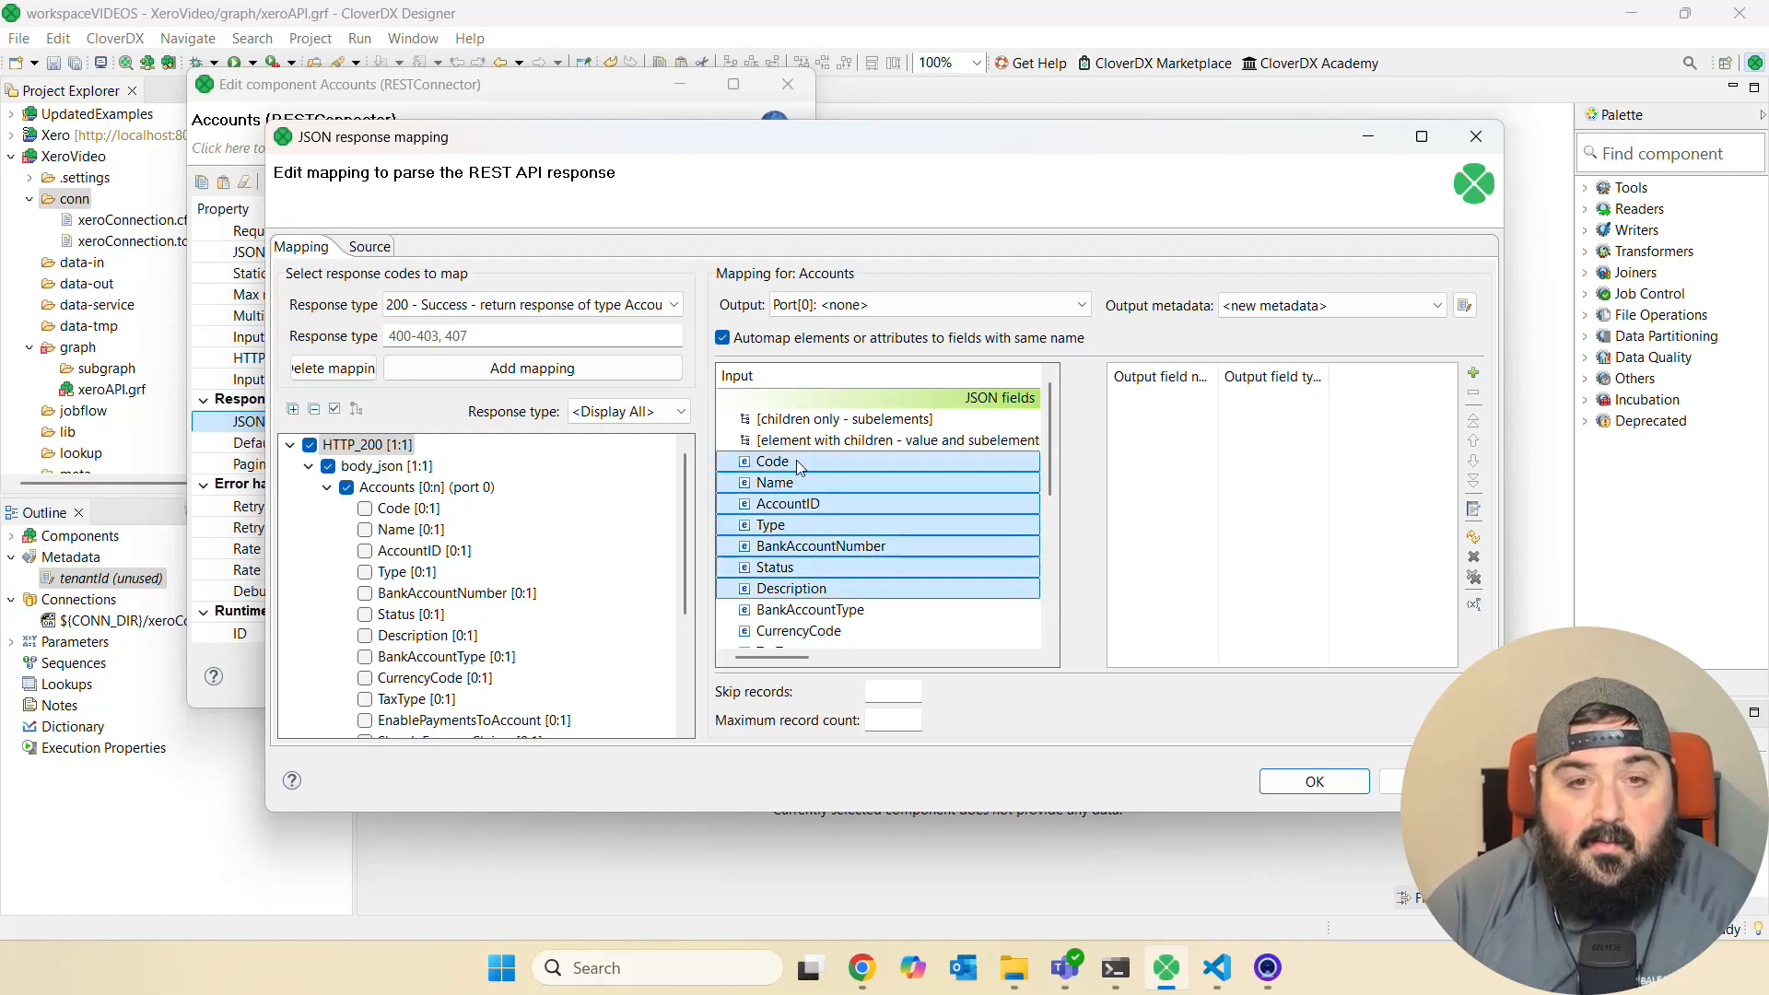
drag(787, 475, 1188, 484)
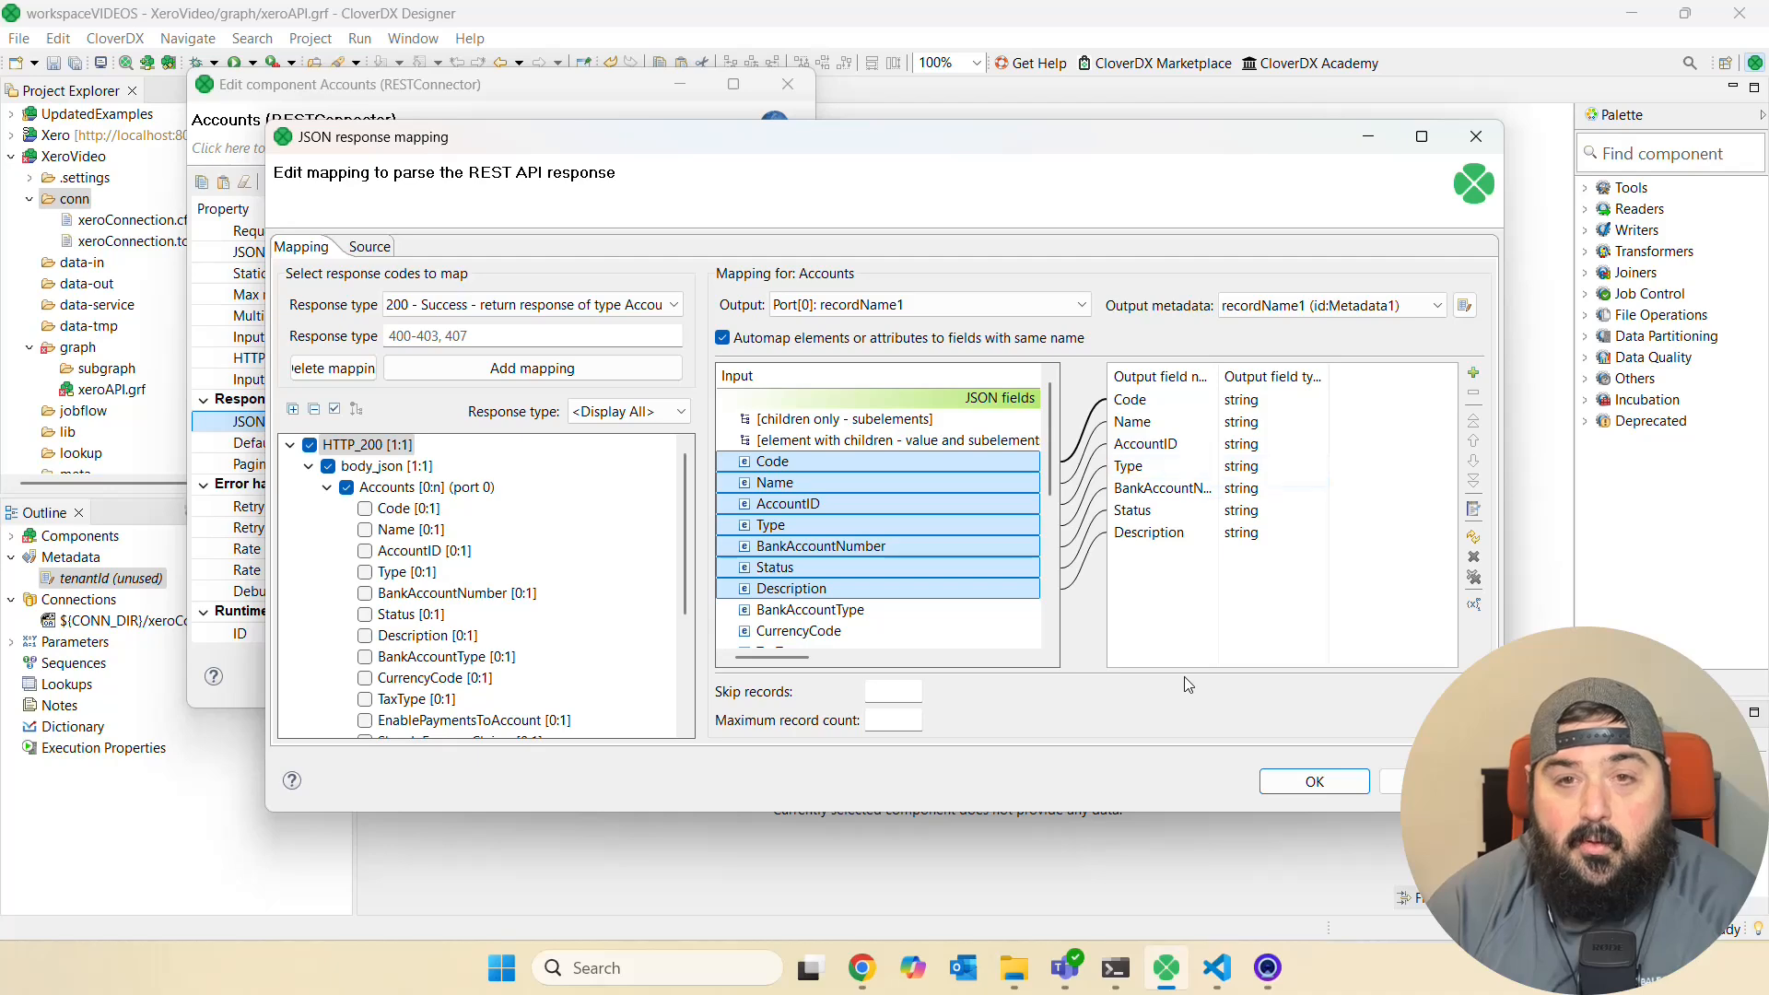
click(1472, 510)
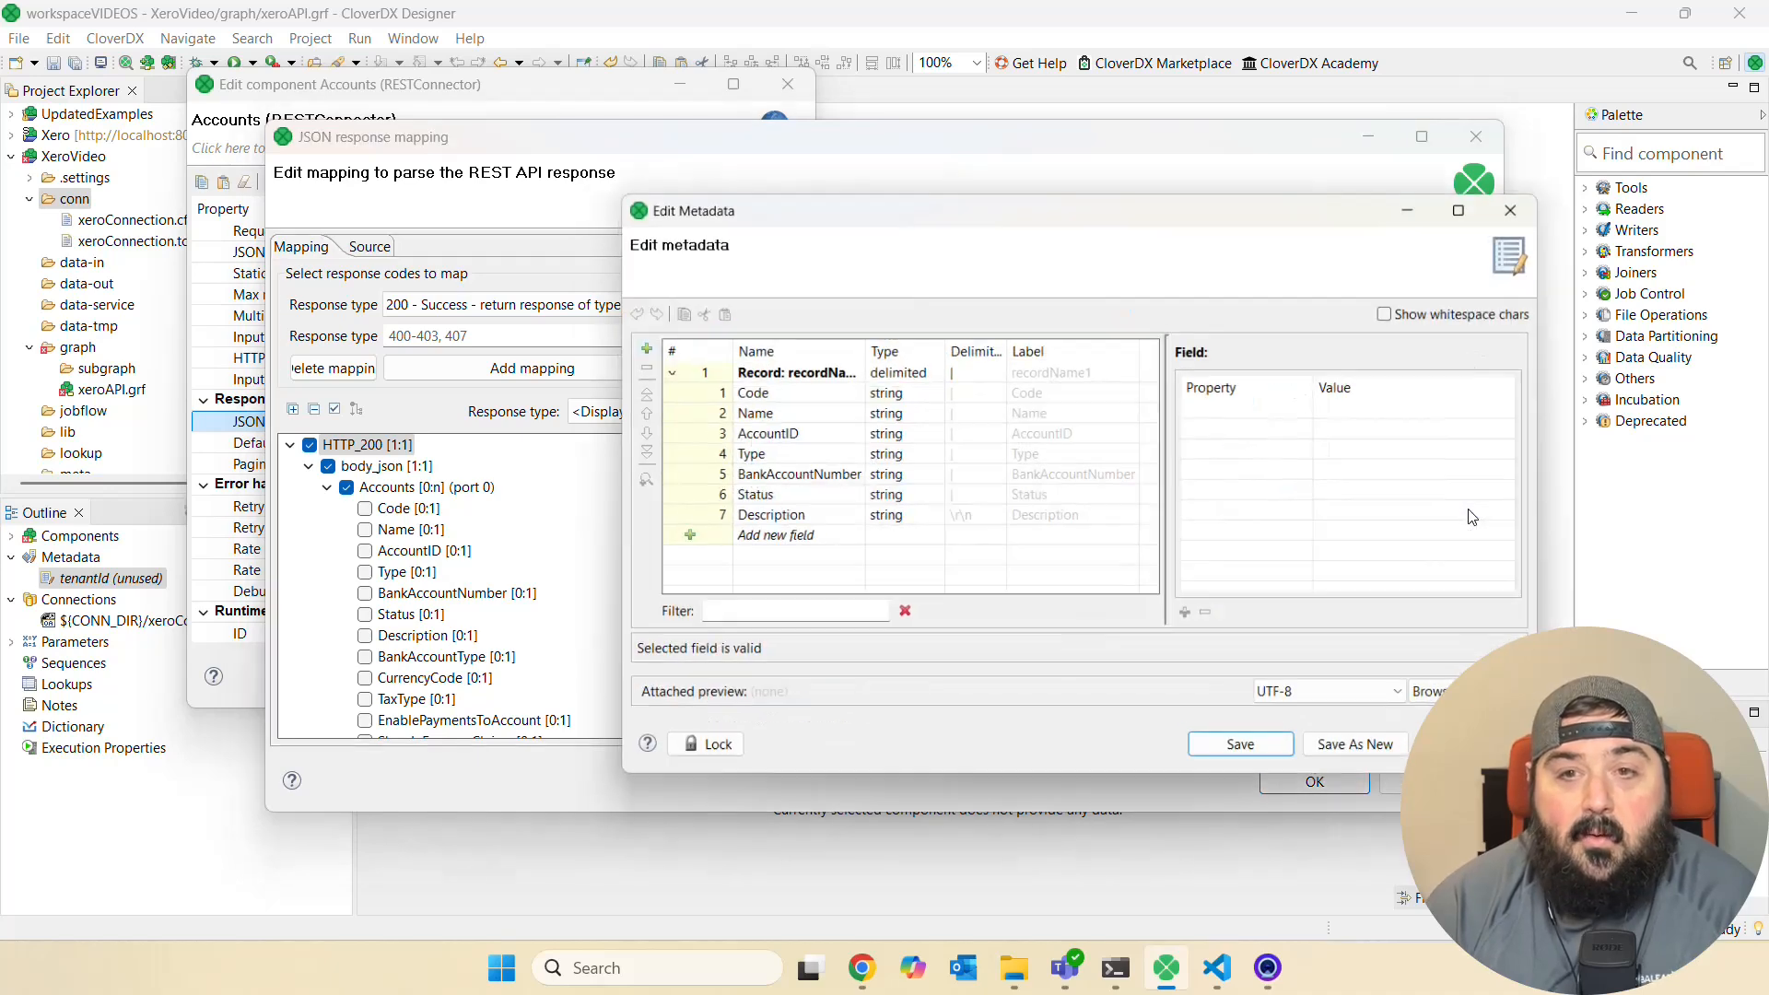
click(827, 369)
click(827, 368)
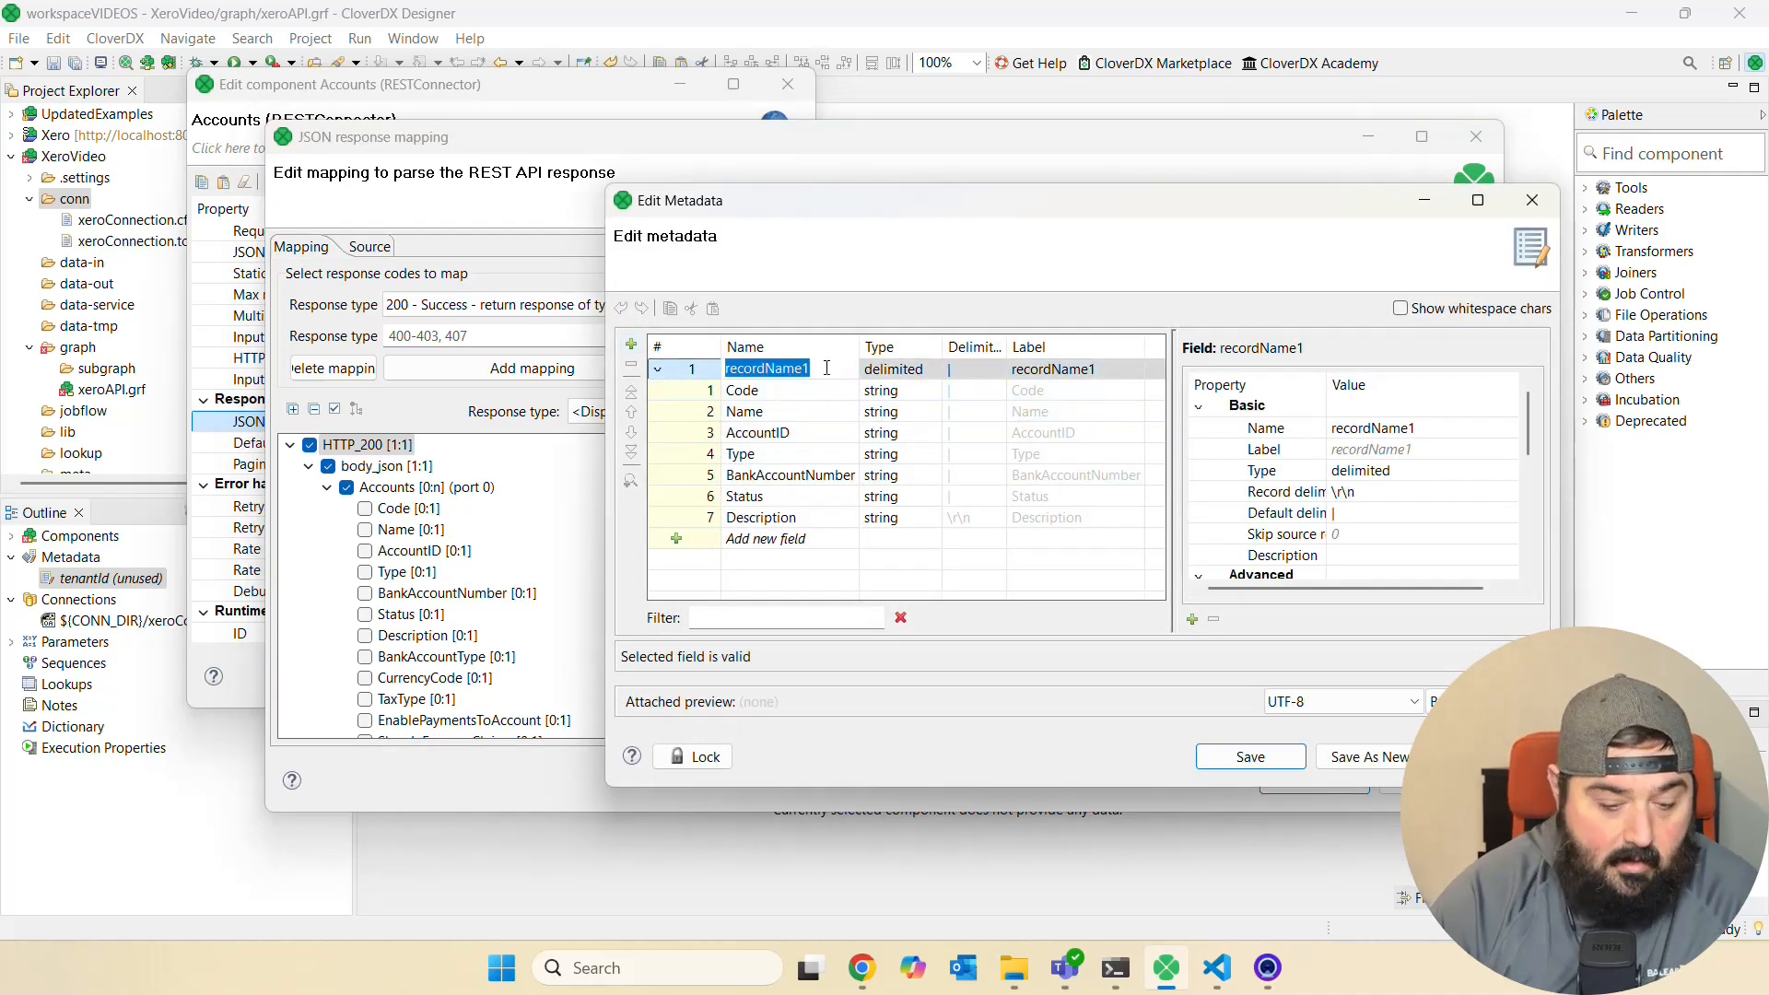
text(accounts)
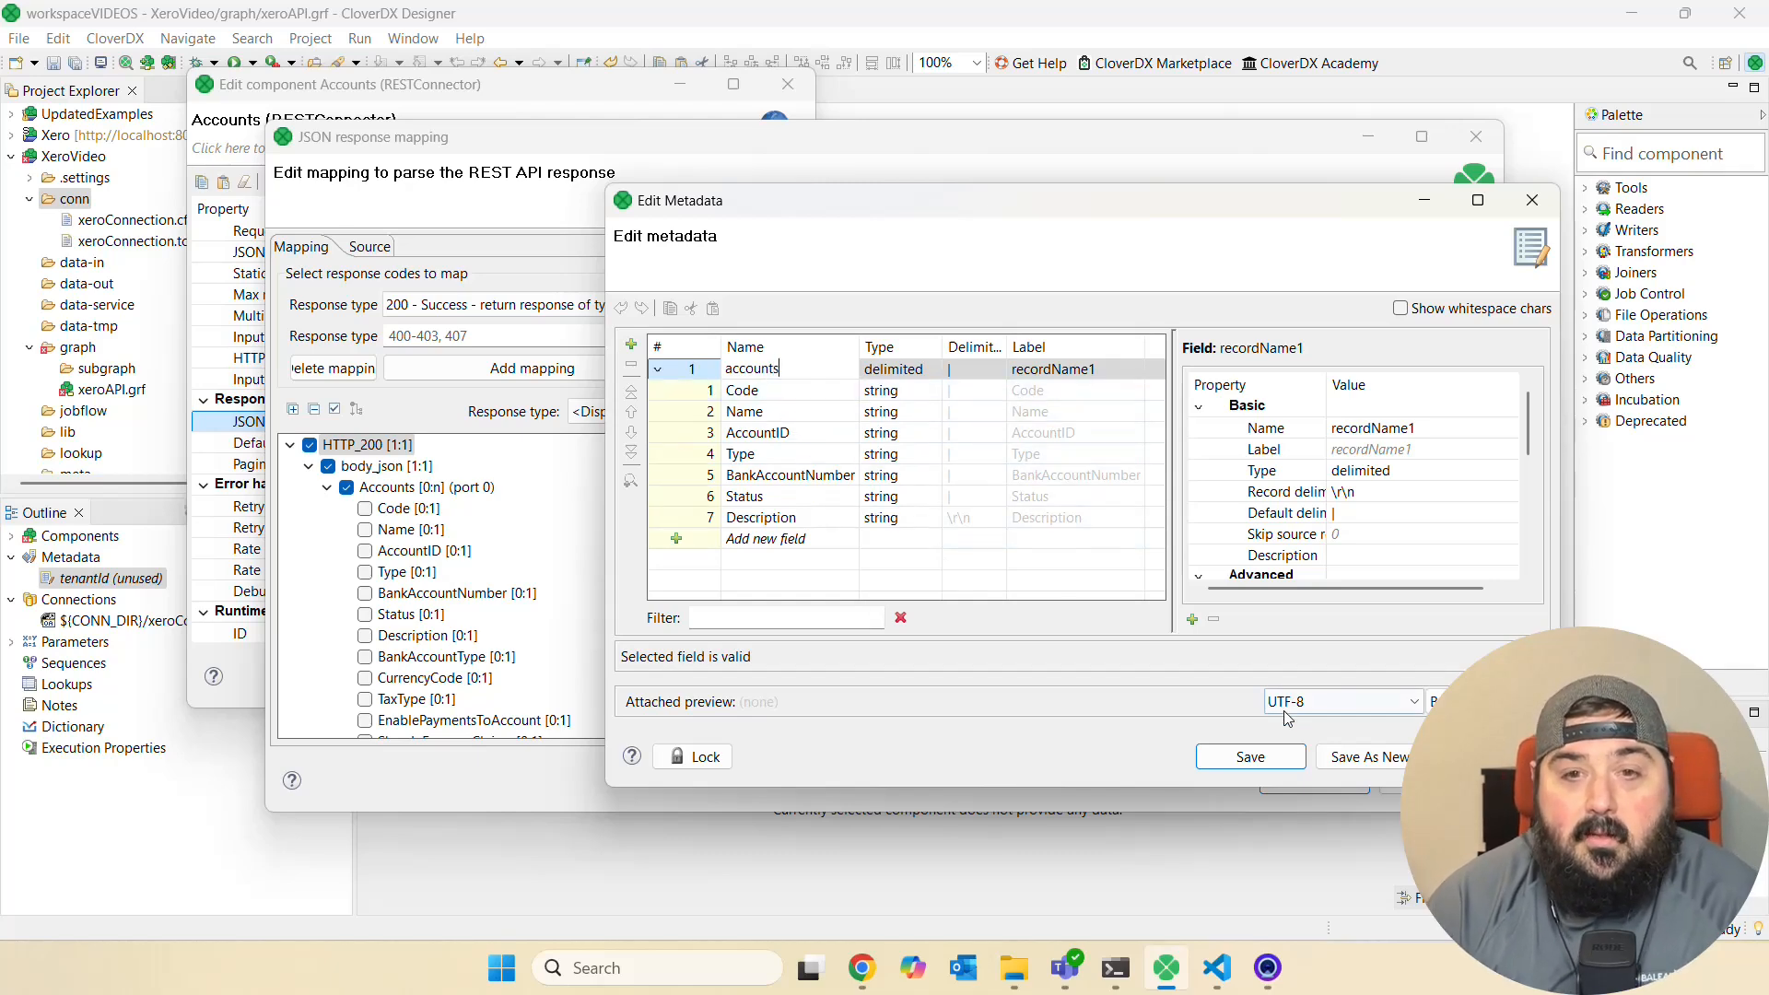
click(1271, 755)
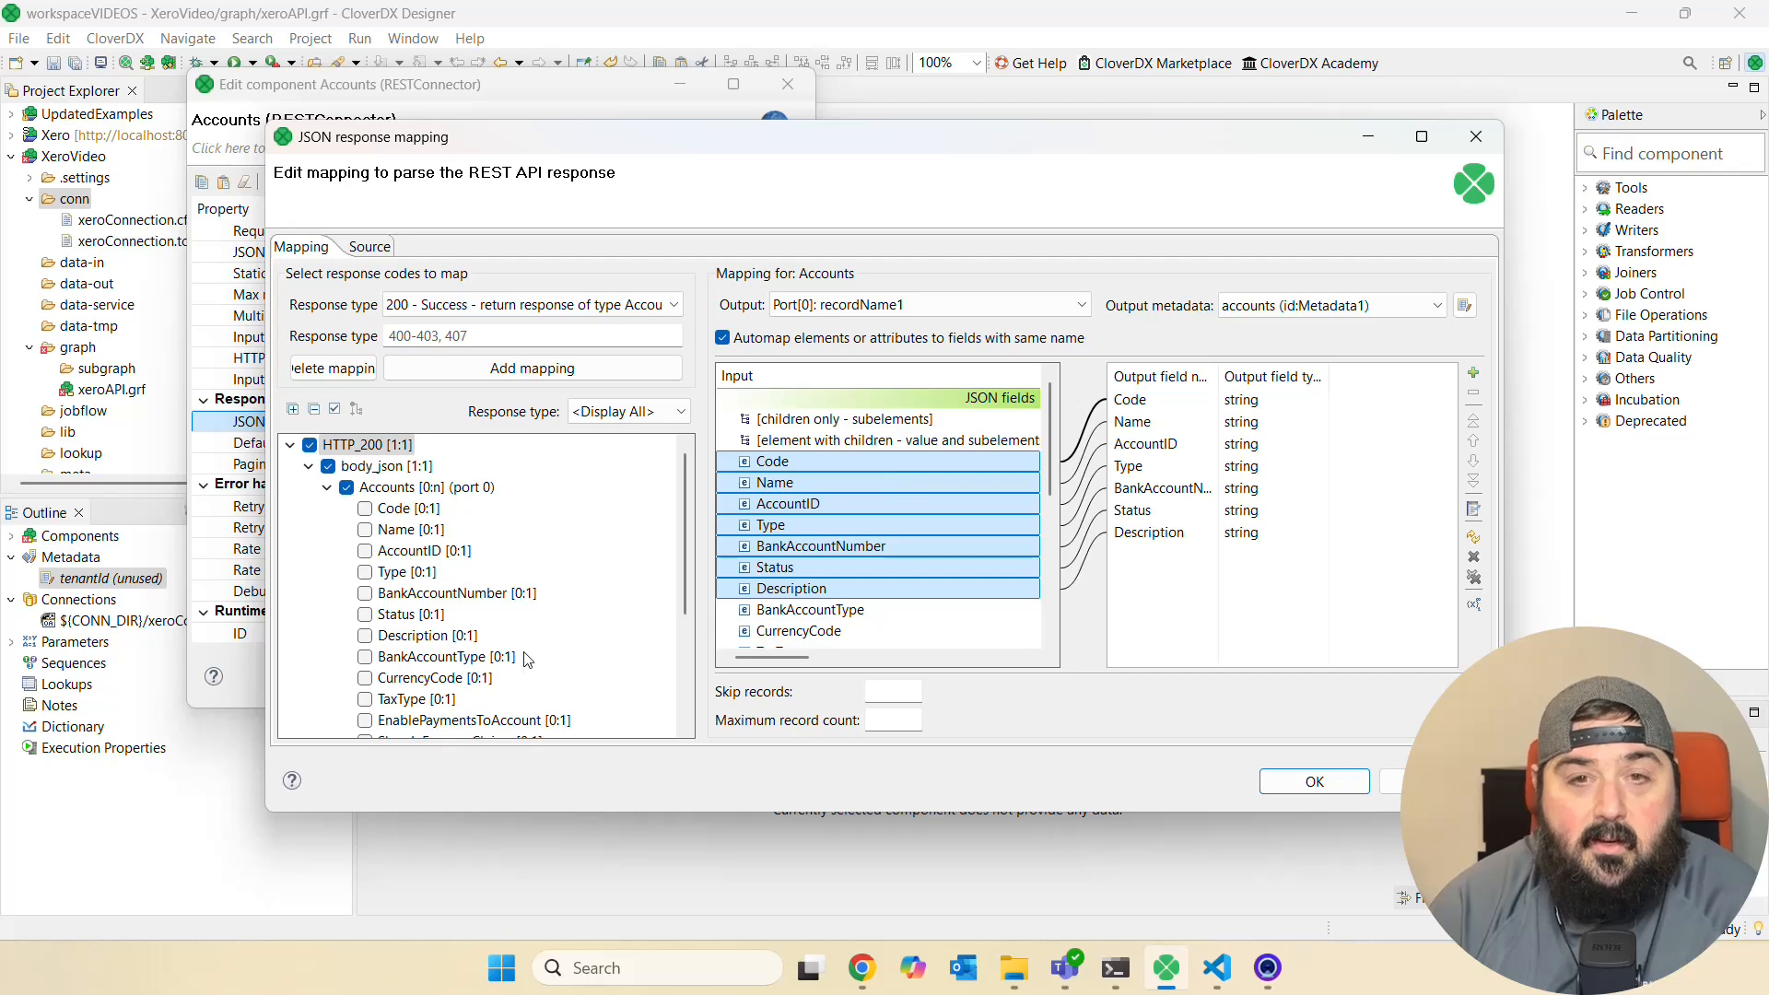
click(1315, 783)
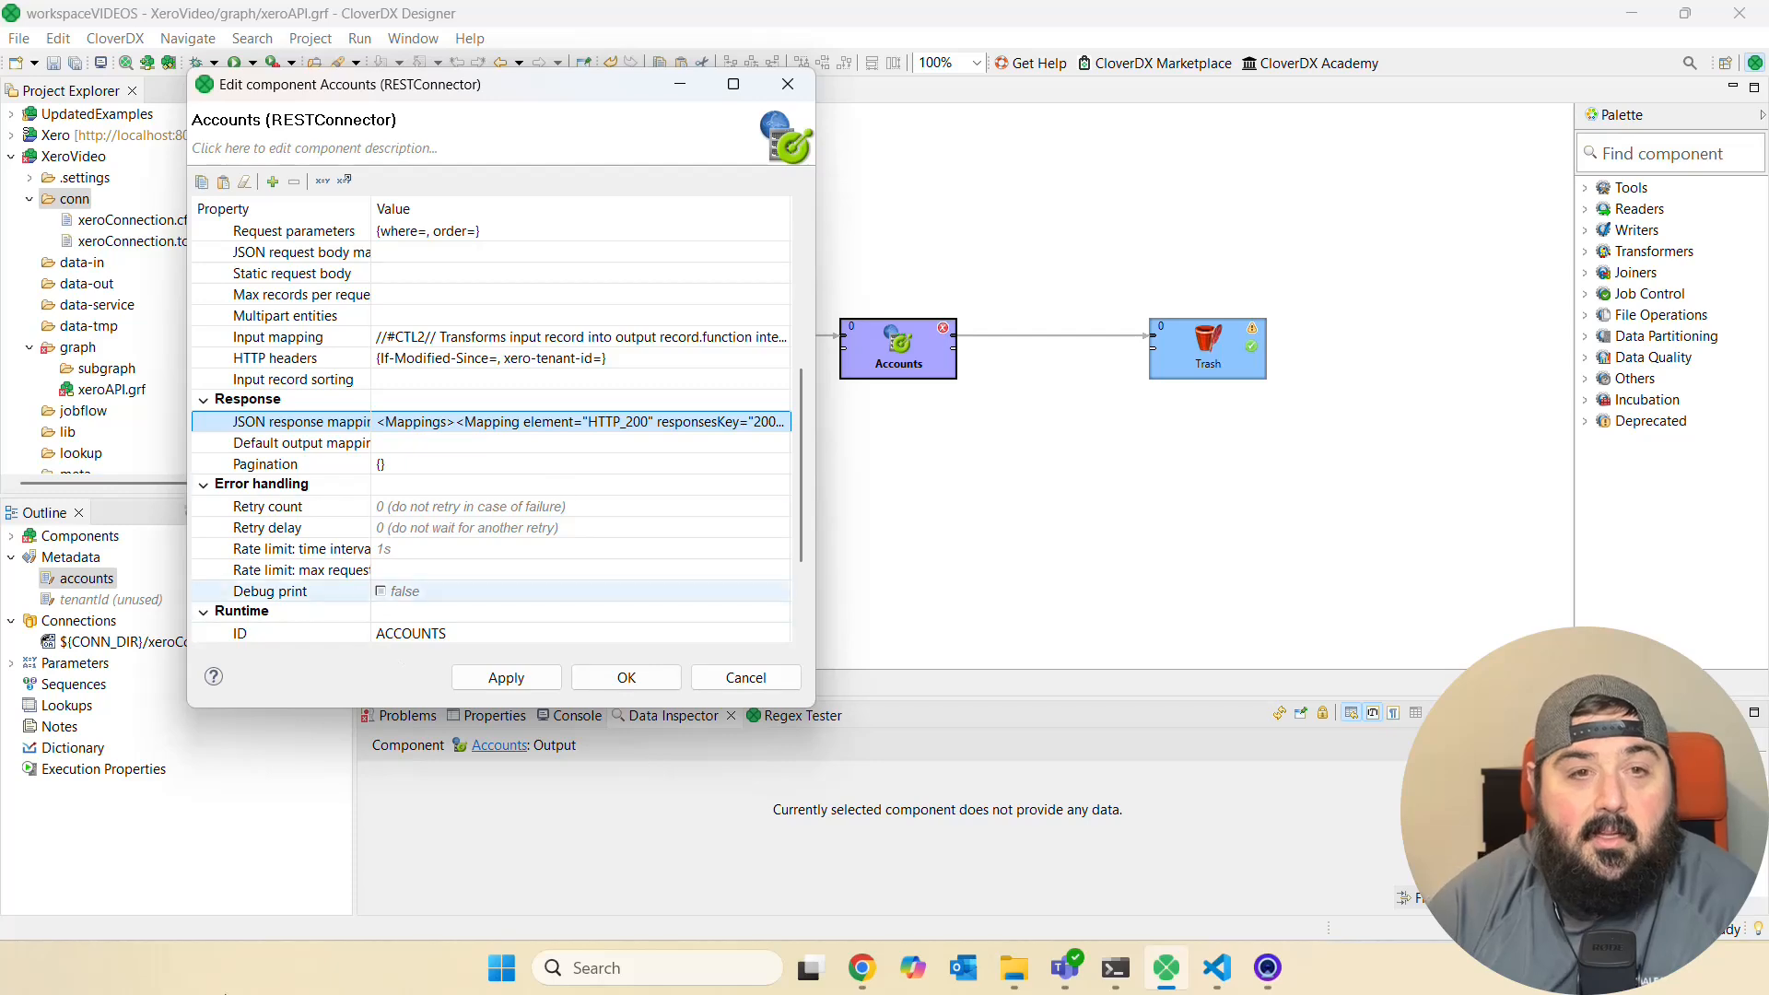
Apply the Accounts settings and nudge the Trash component right and upward.
click(612, 675)
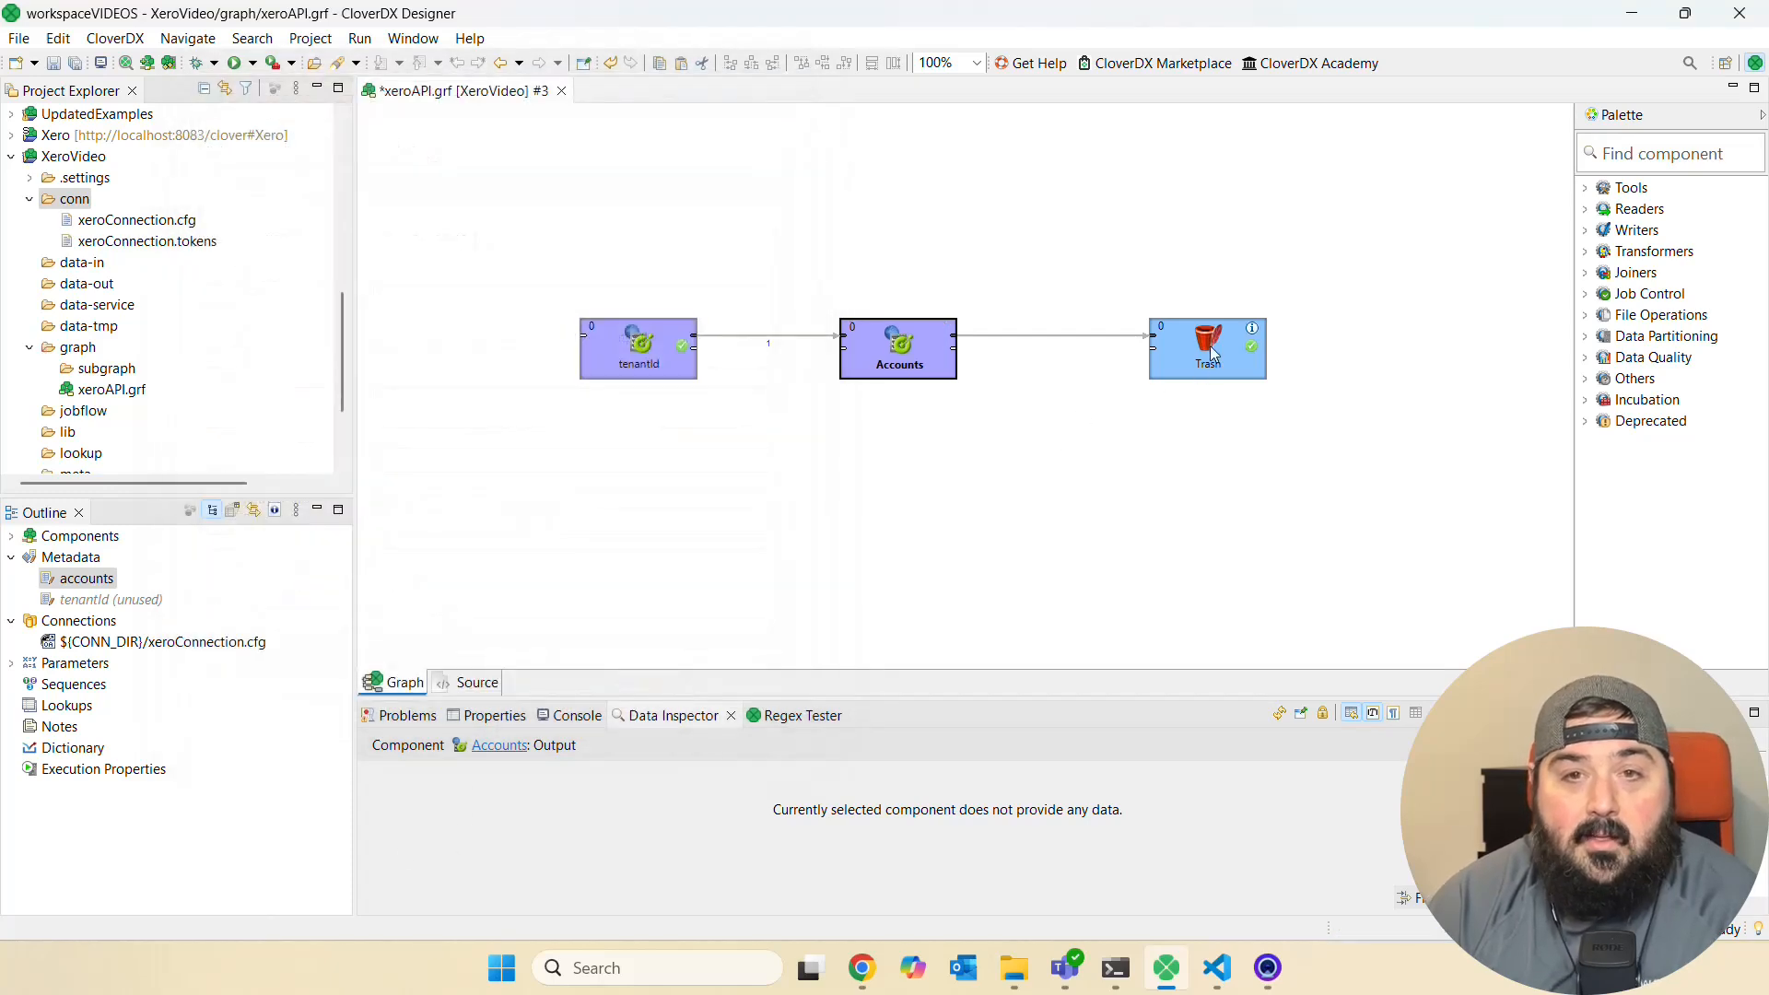
drag(1207, 340, 1236, 340)
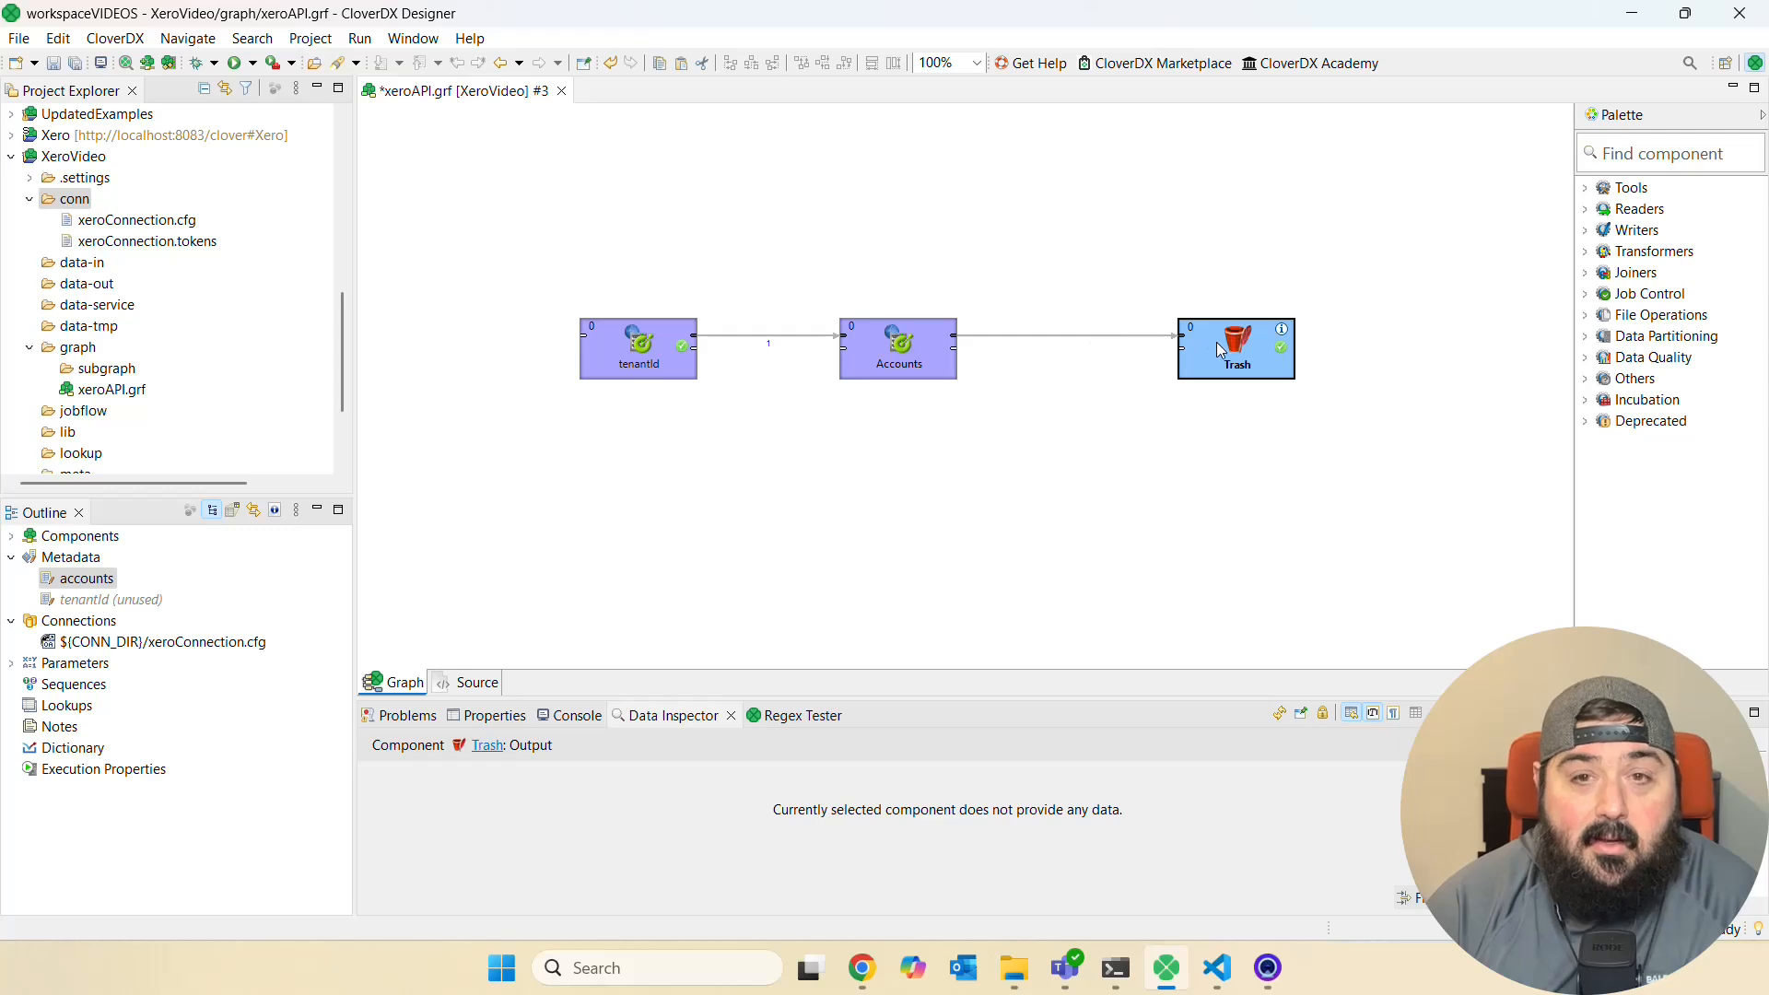
drag(1219, 350, 1224, 317)
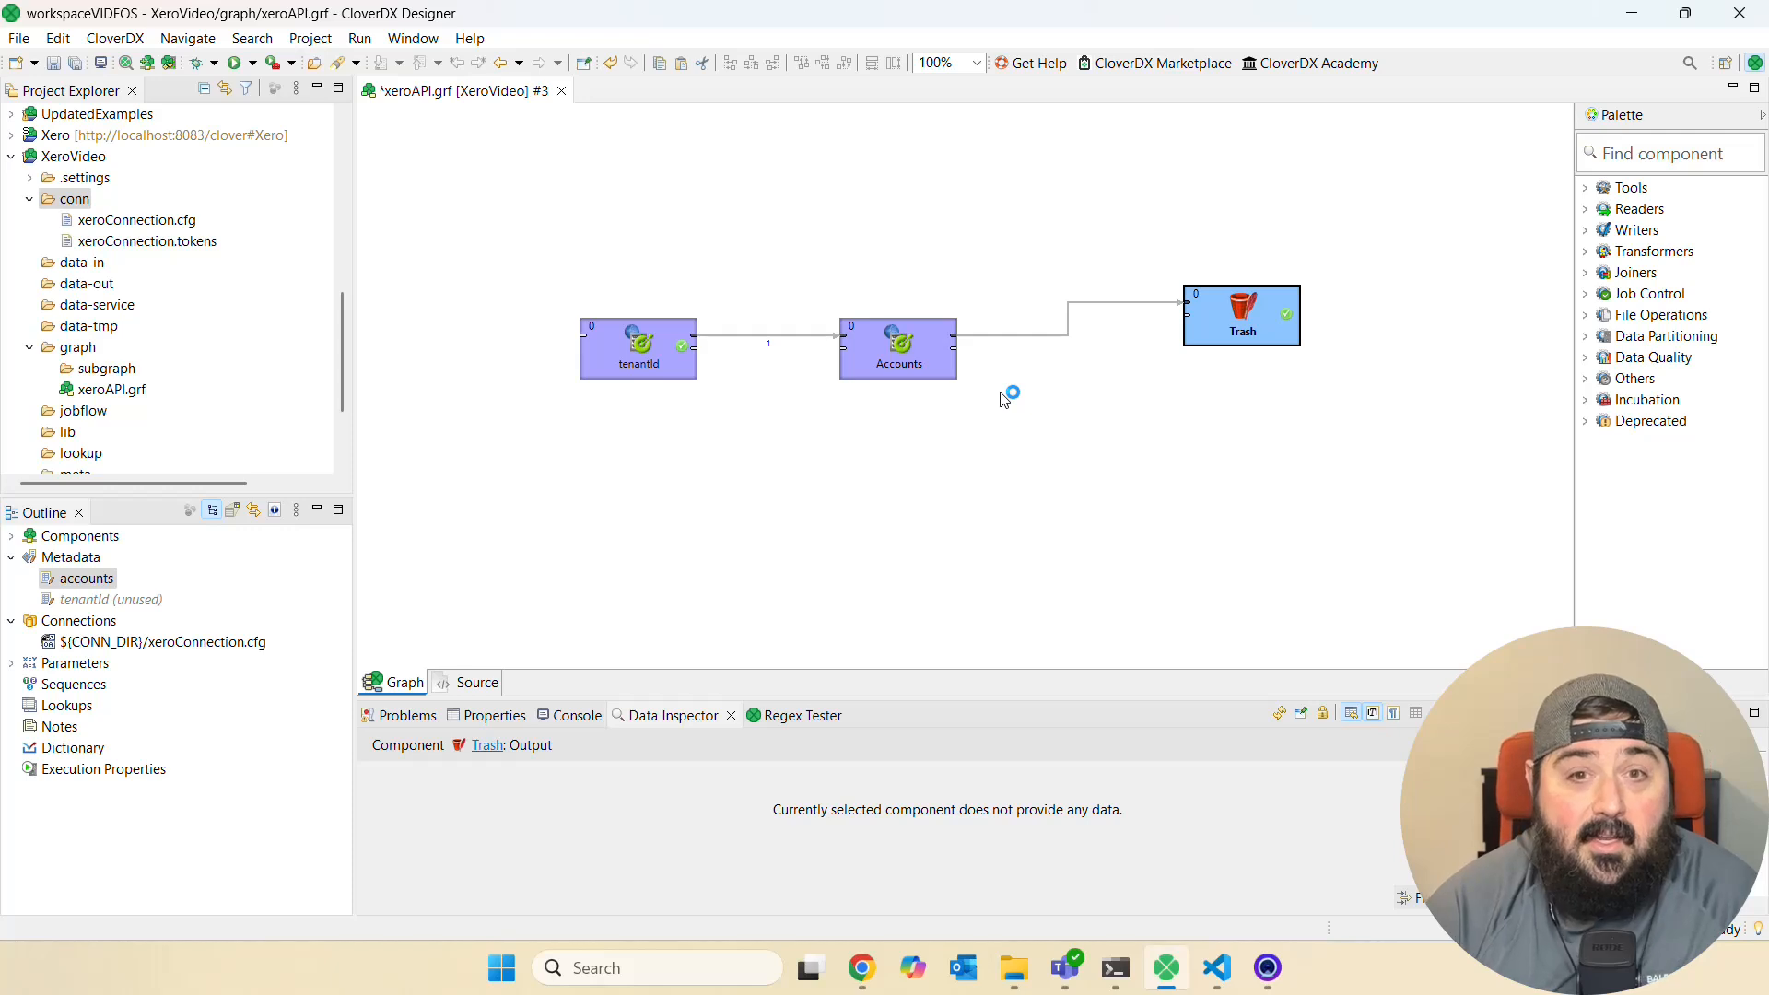
Add a second Trash below the first and connect another Accounts output to it.
text(tr)
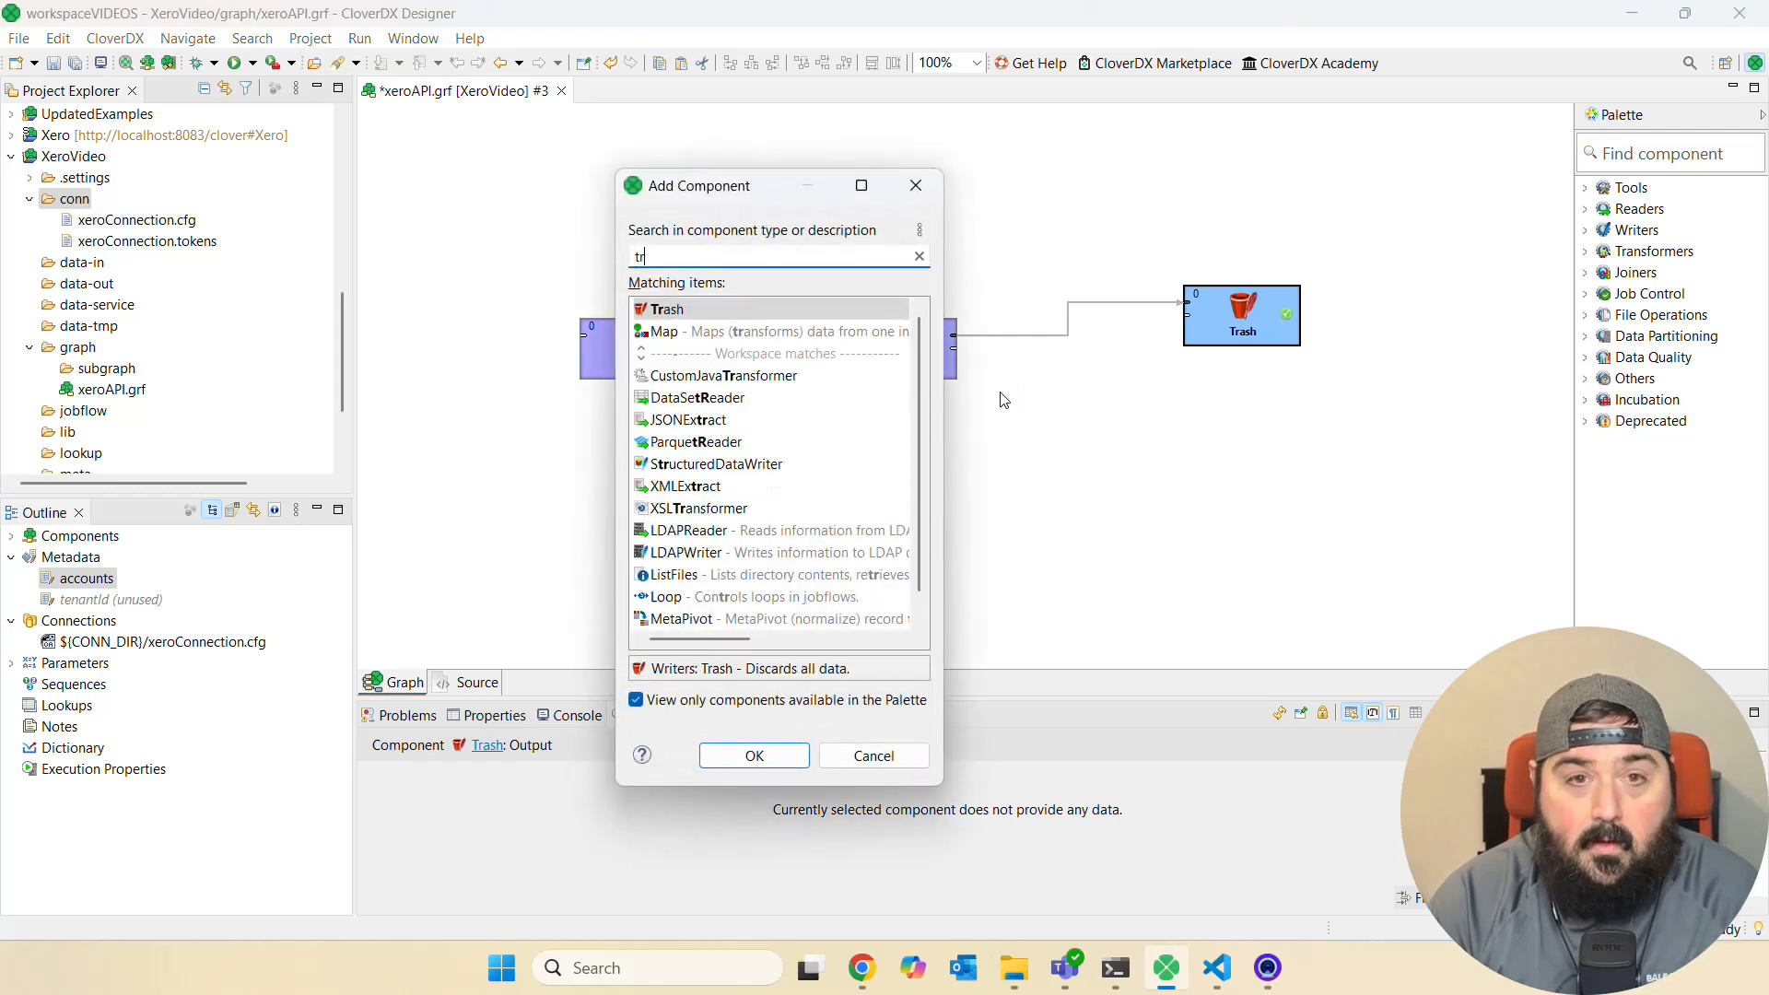
text(ash)
key(Return)
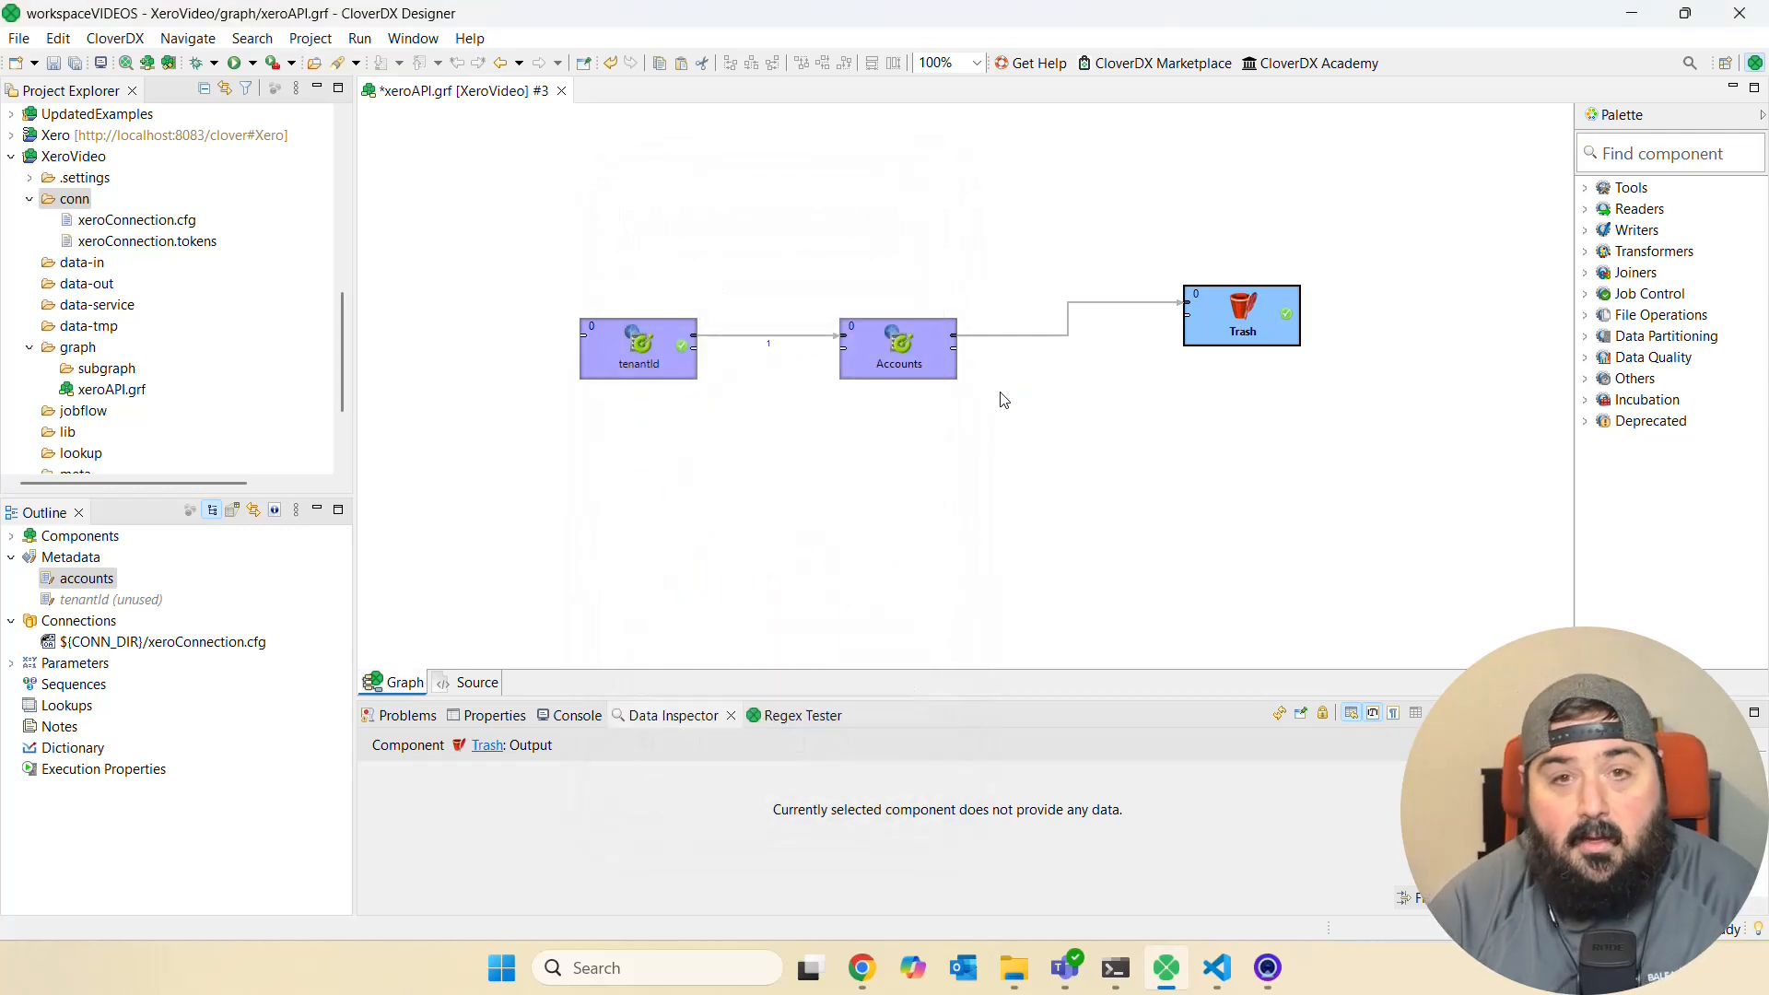
click(1151, 413)
mouse_move(953, 347)
mouse_down()
mouse_move(1197, 433)
mouse_move(1171, 456)
mouse_move(1197, 437)
mouse_up()
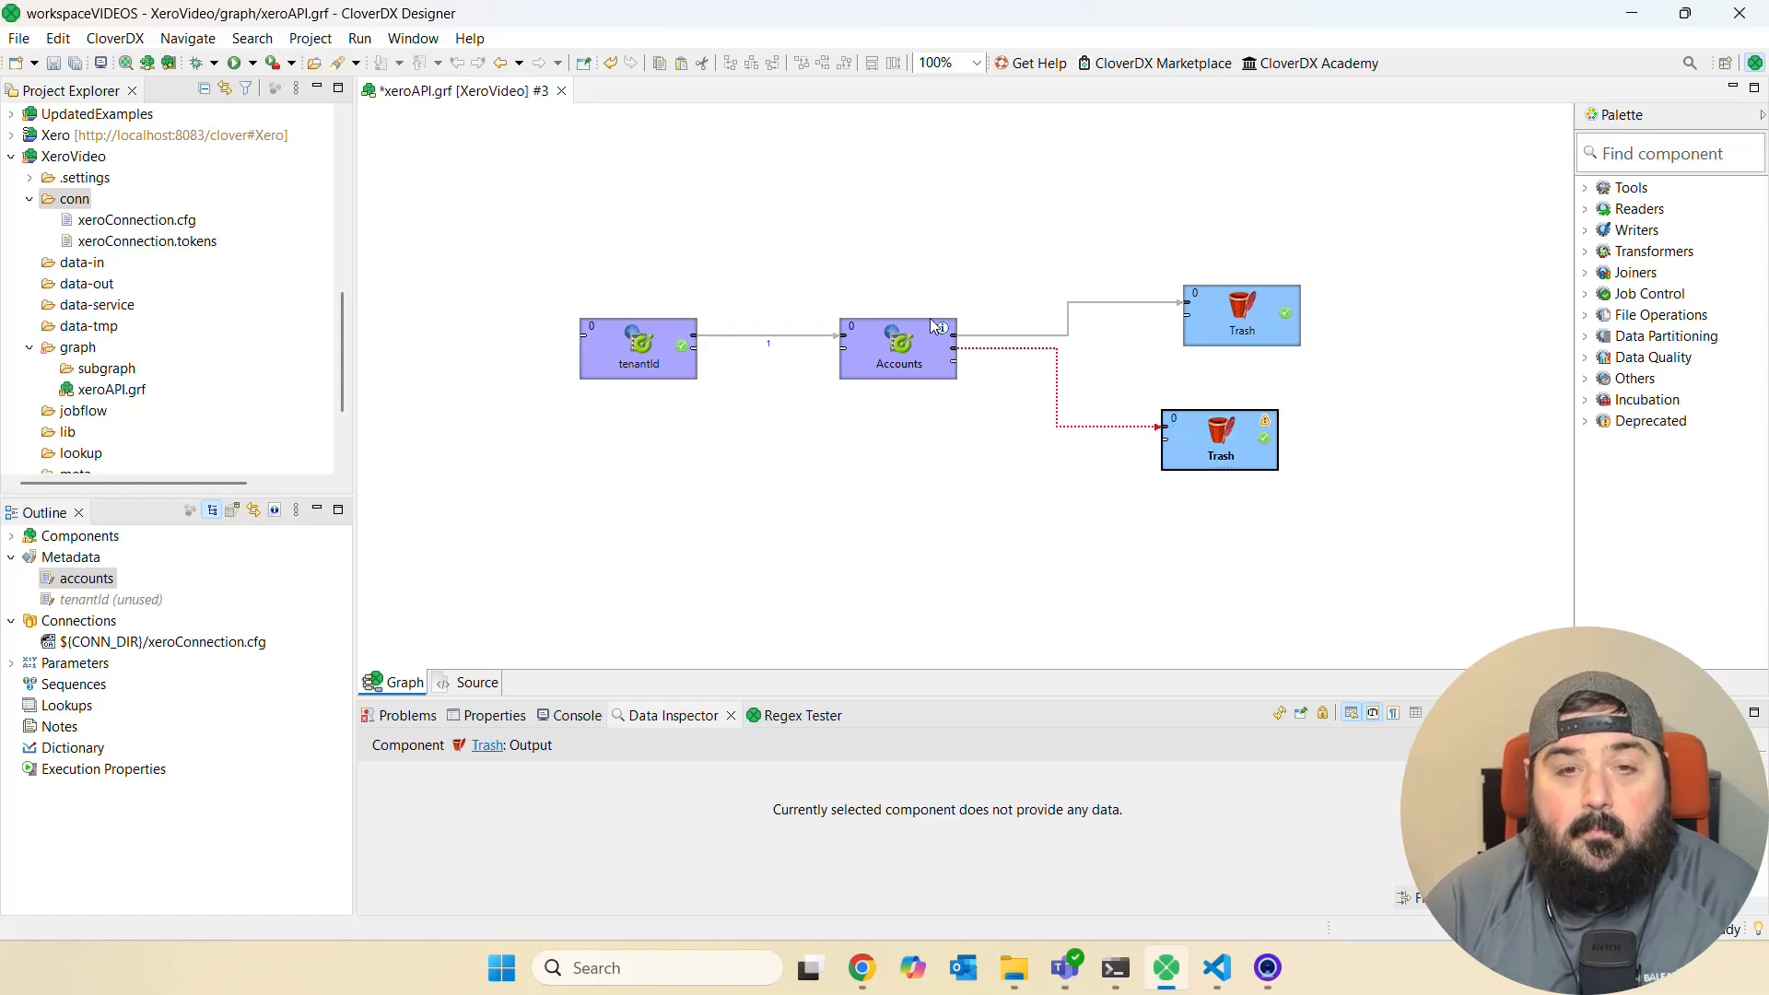
click(883, 369)
Reopen the Accounts settings and select the Default output mapping property.
right_click(882, 369)
click(921, 381)
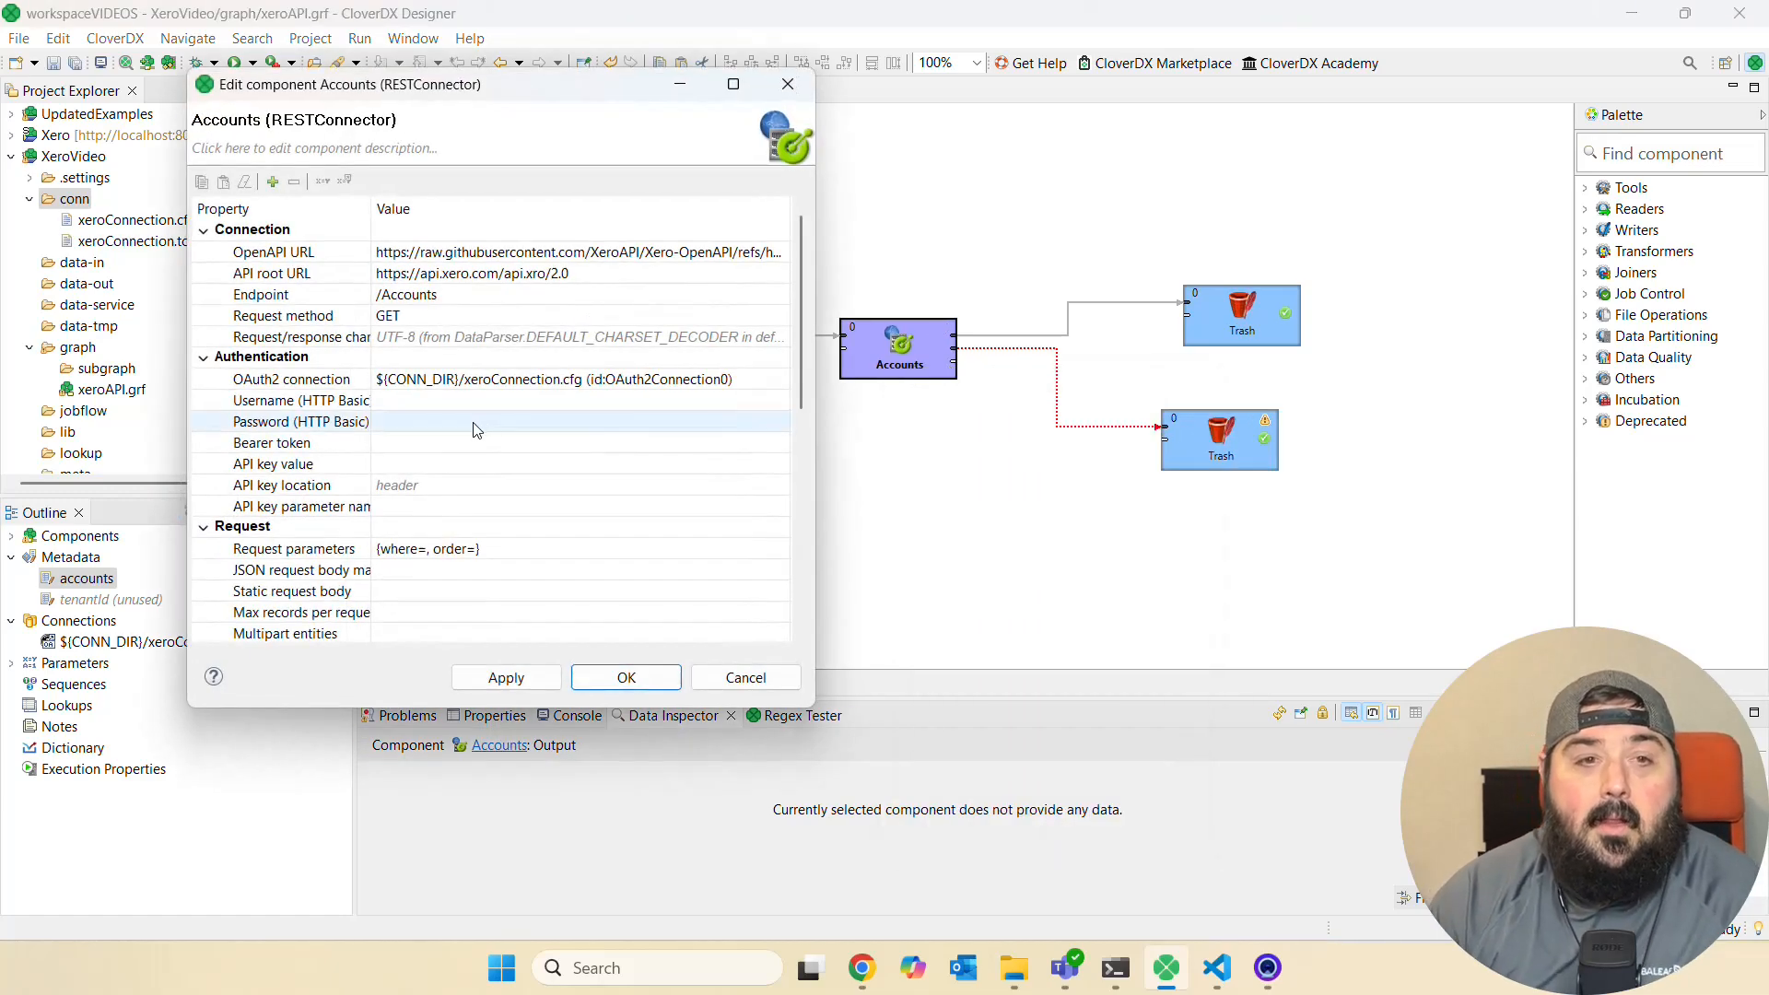
scroll(486, 423, down, 3)
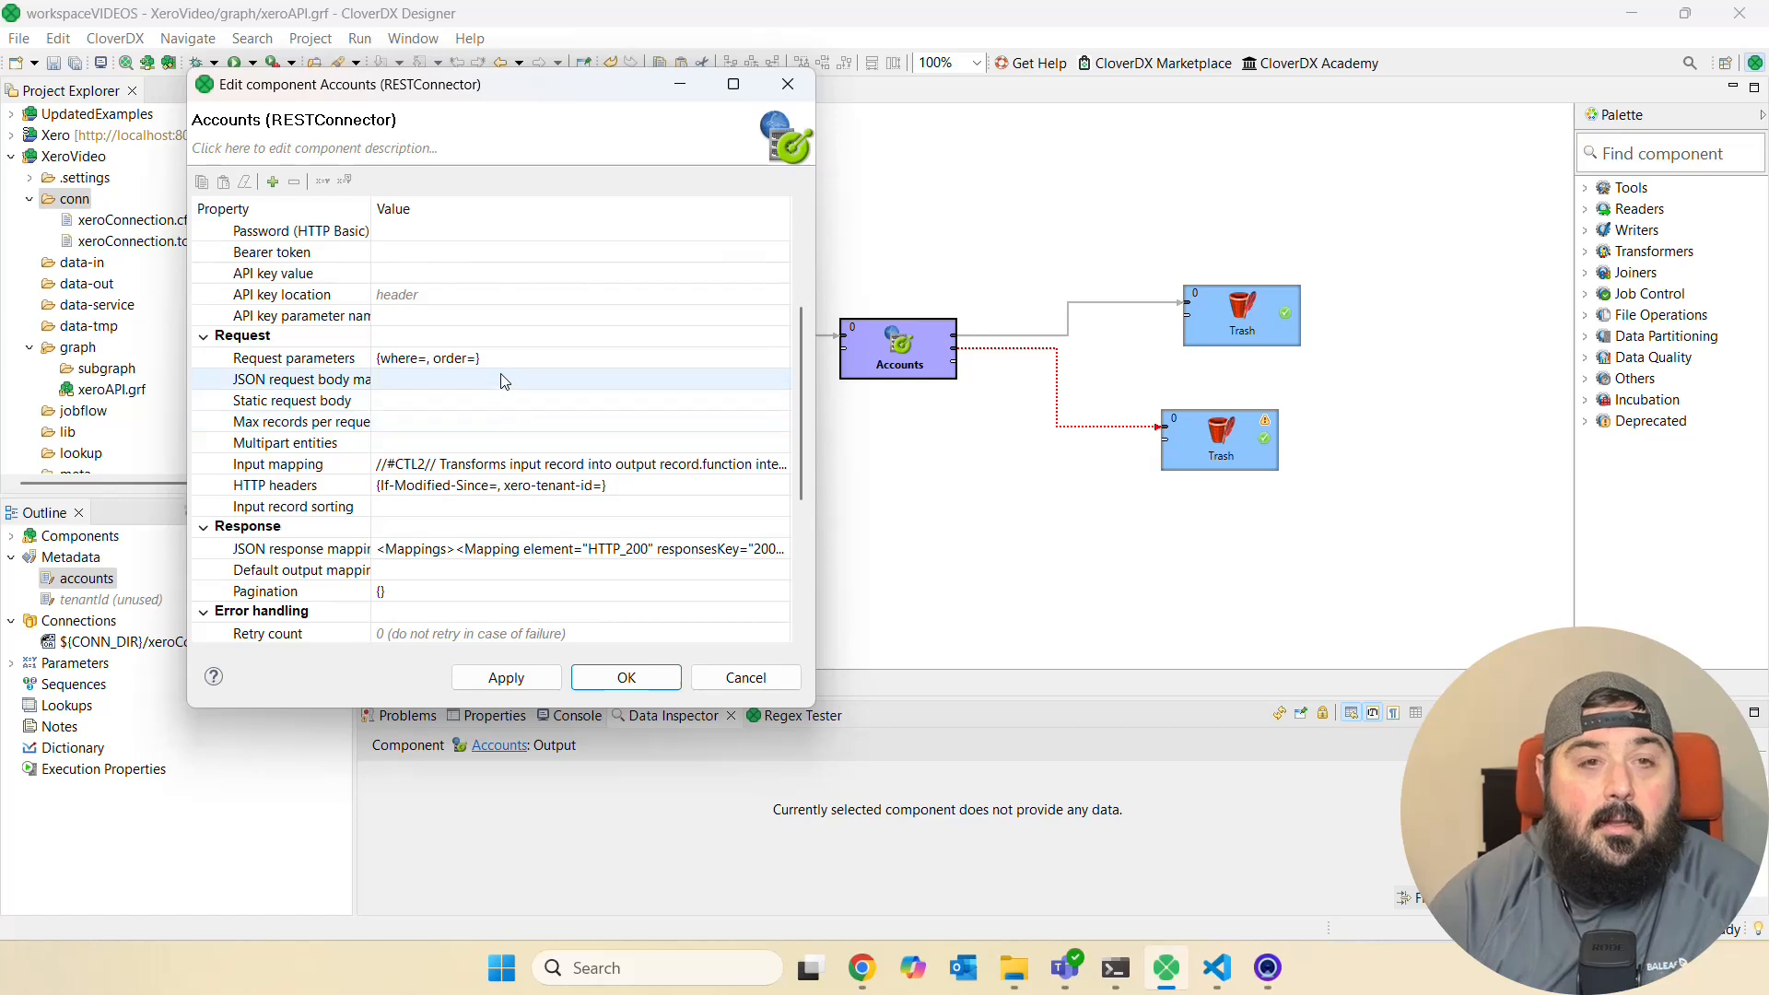
scroll(506, 379, down, 2)
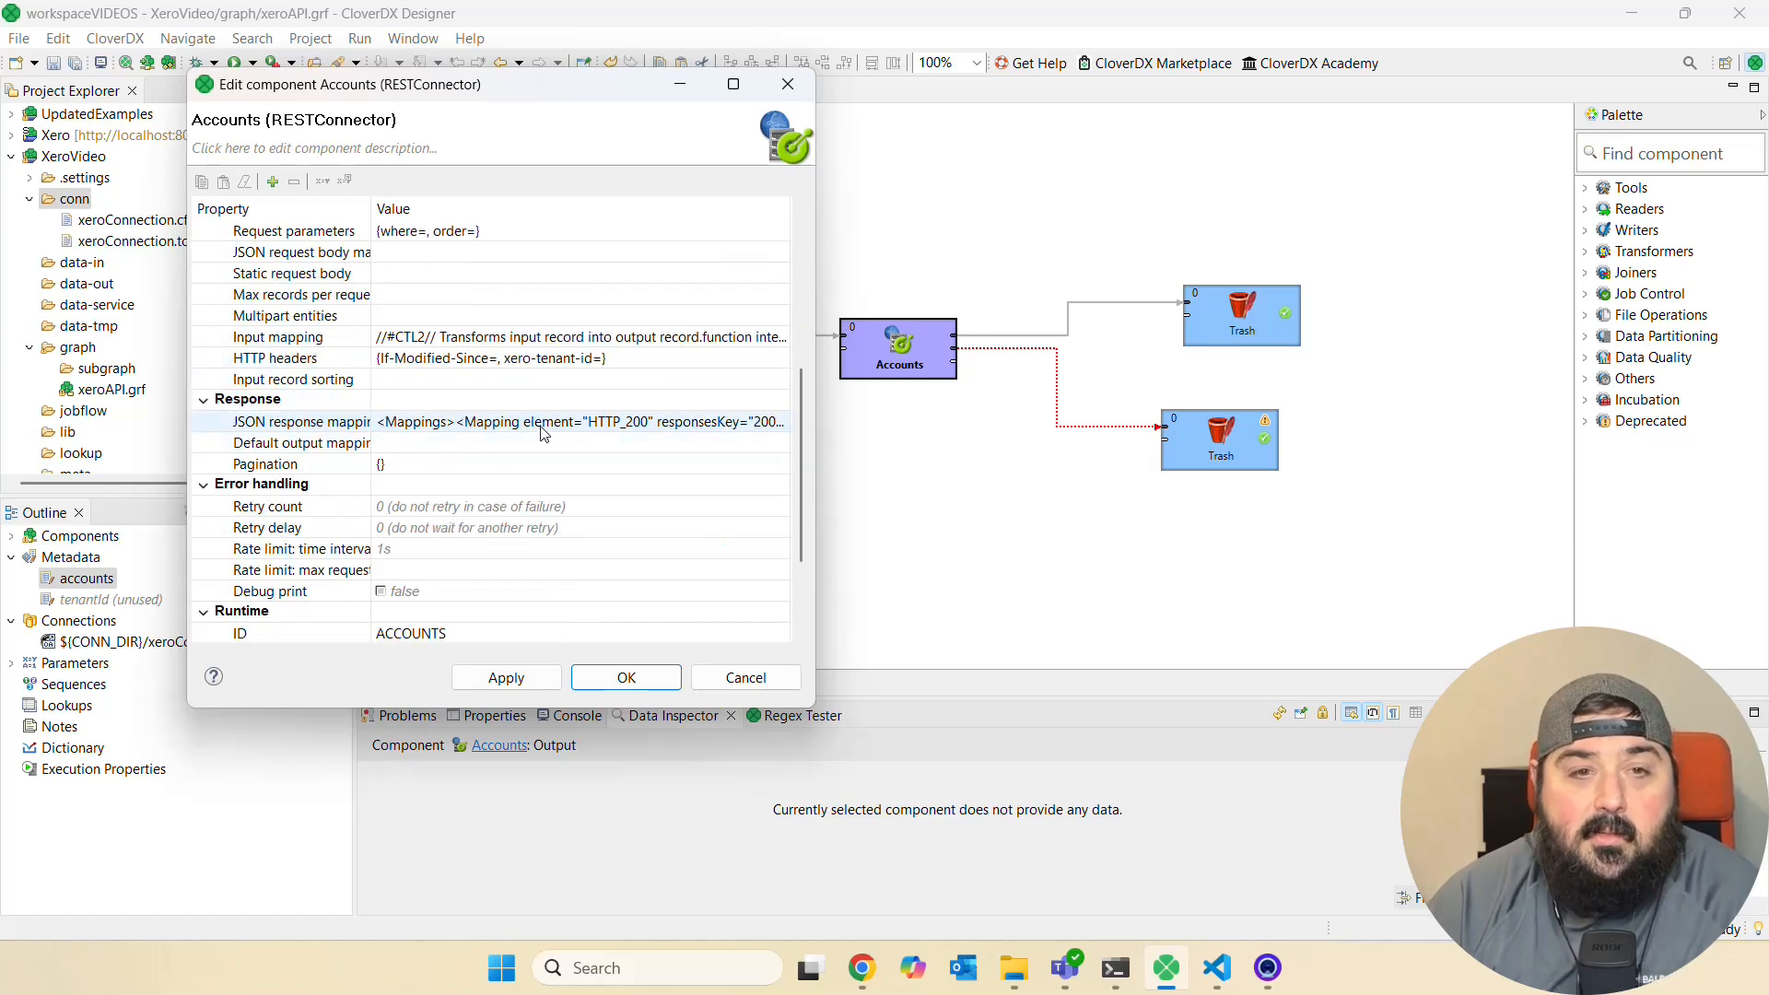
click(557, 444)
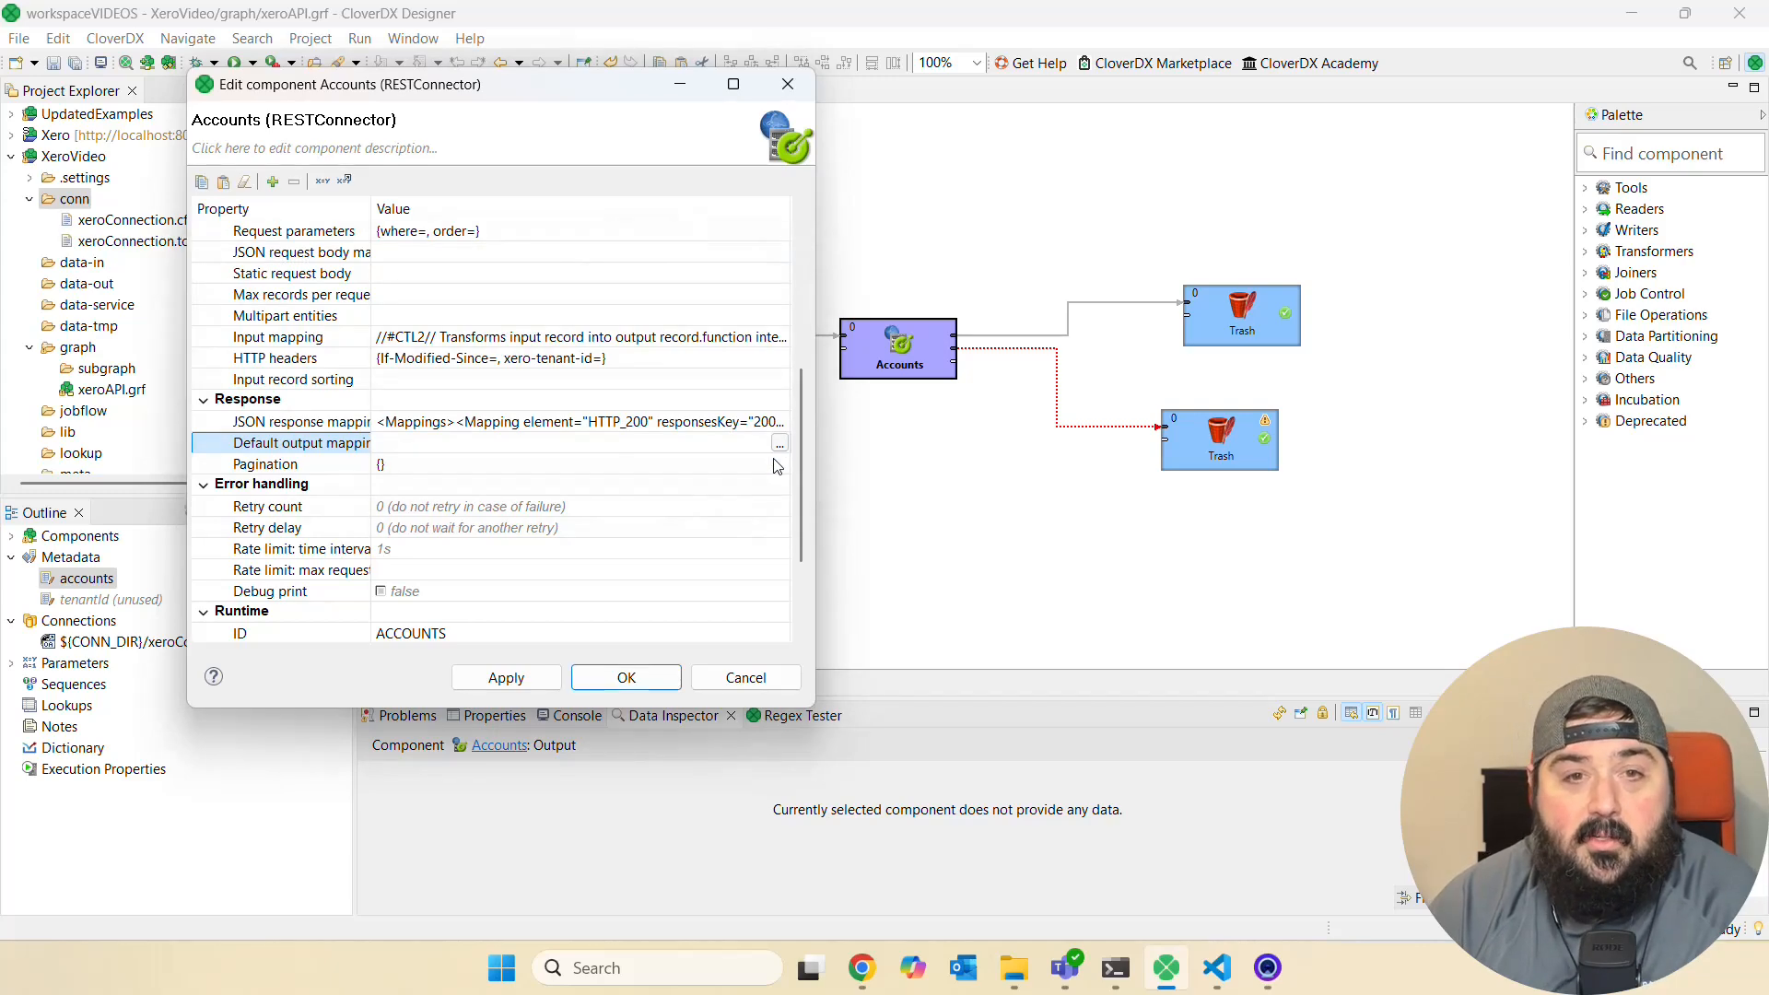
Name output port 1 'response' and map the six fields content through errorMessage onto it.
click(779, 445)
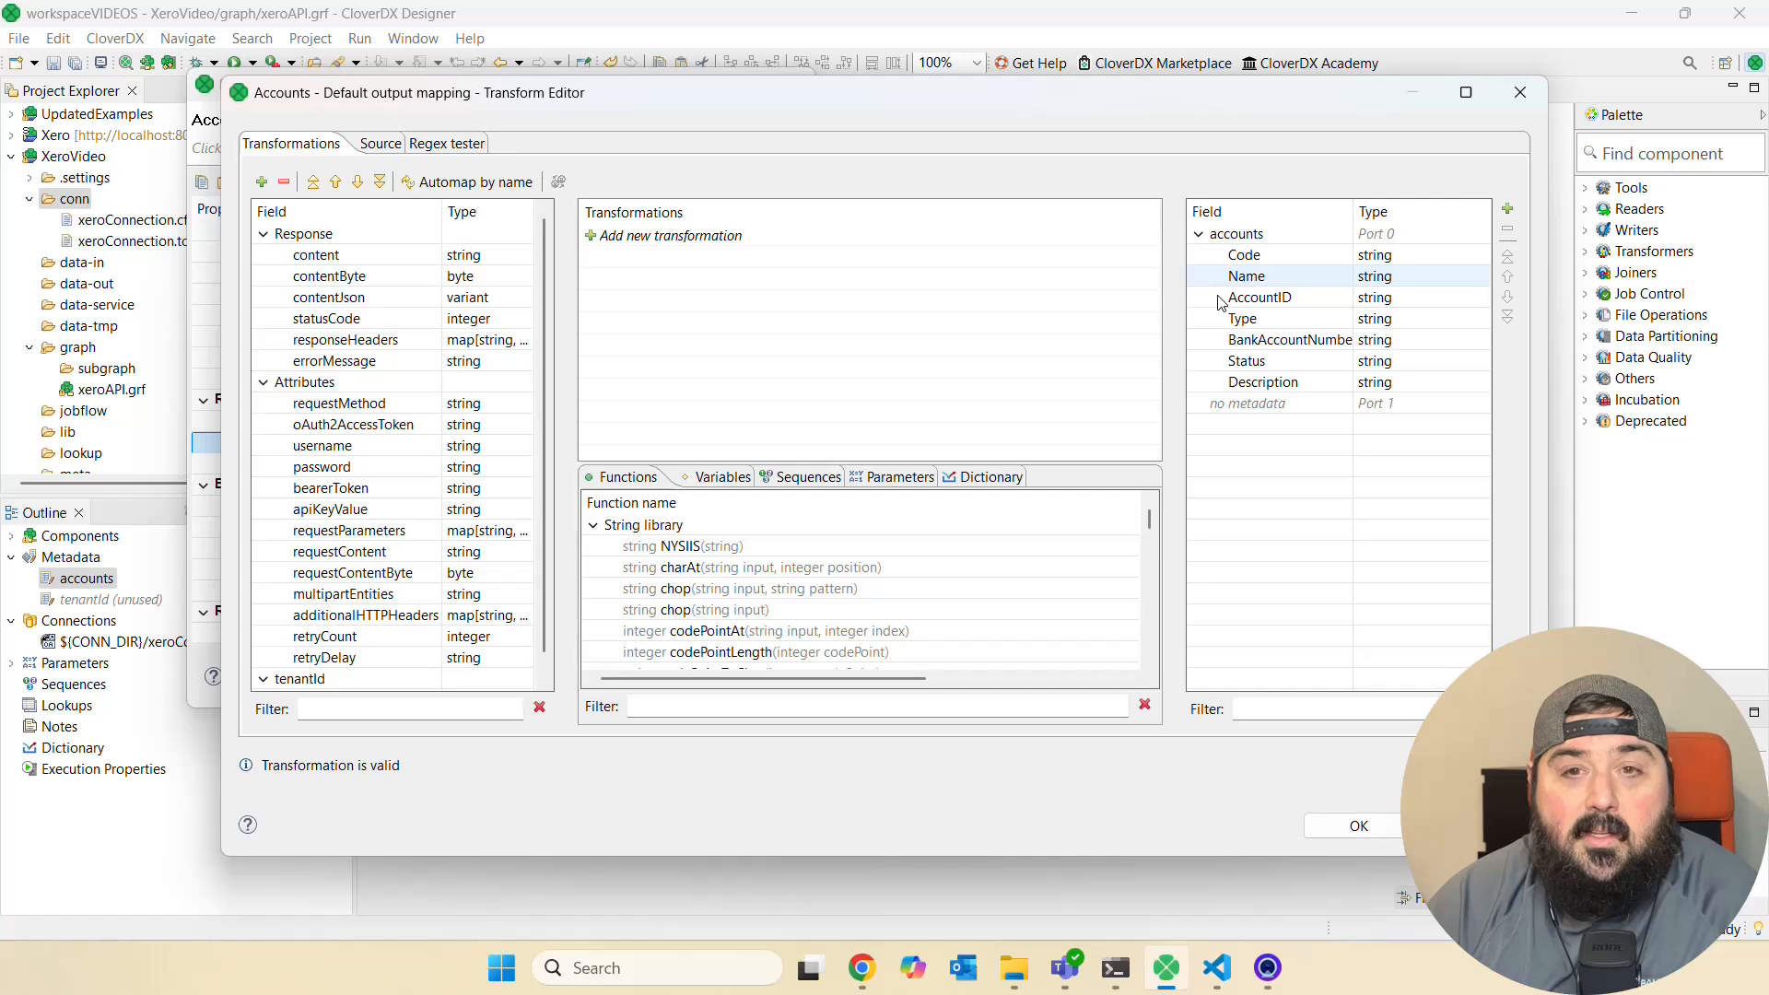
click(1249, 403)
click(1247, 402)
text(res-)
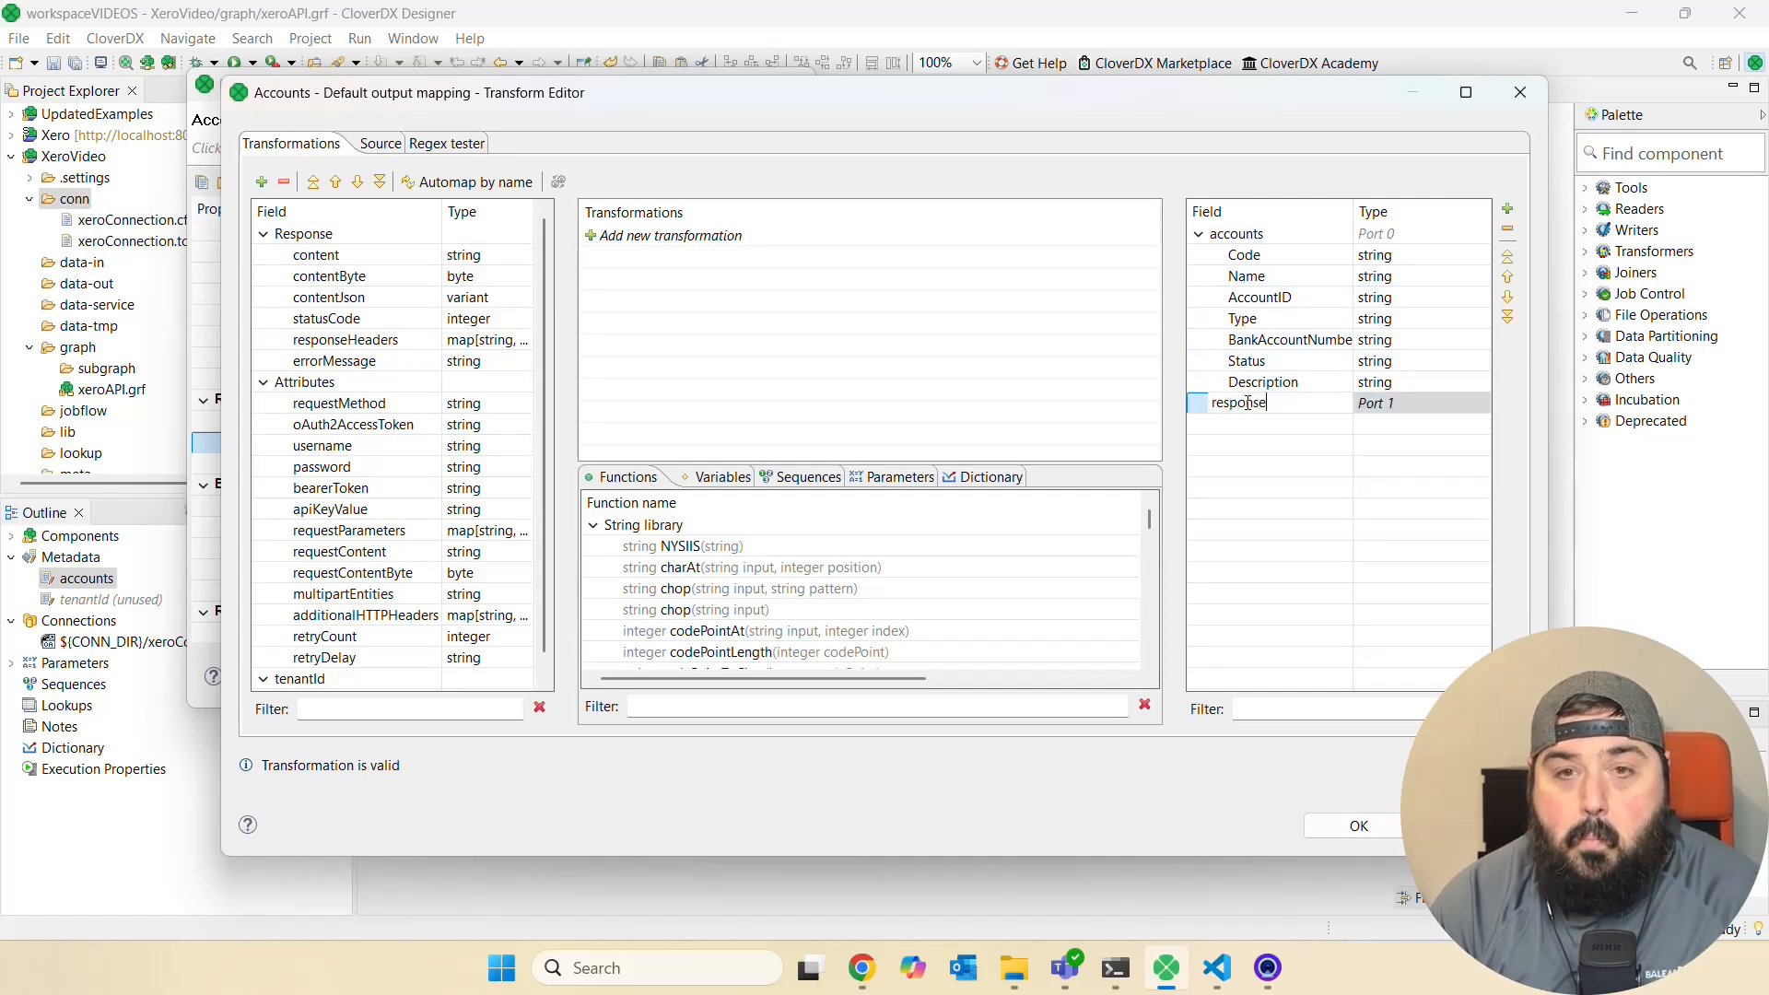
key(Return)
click(1025, 490)
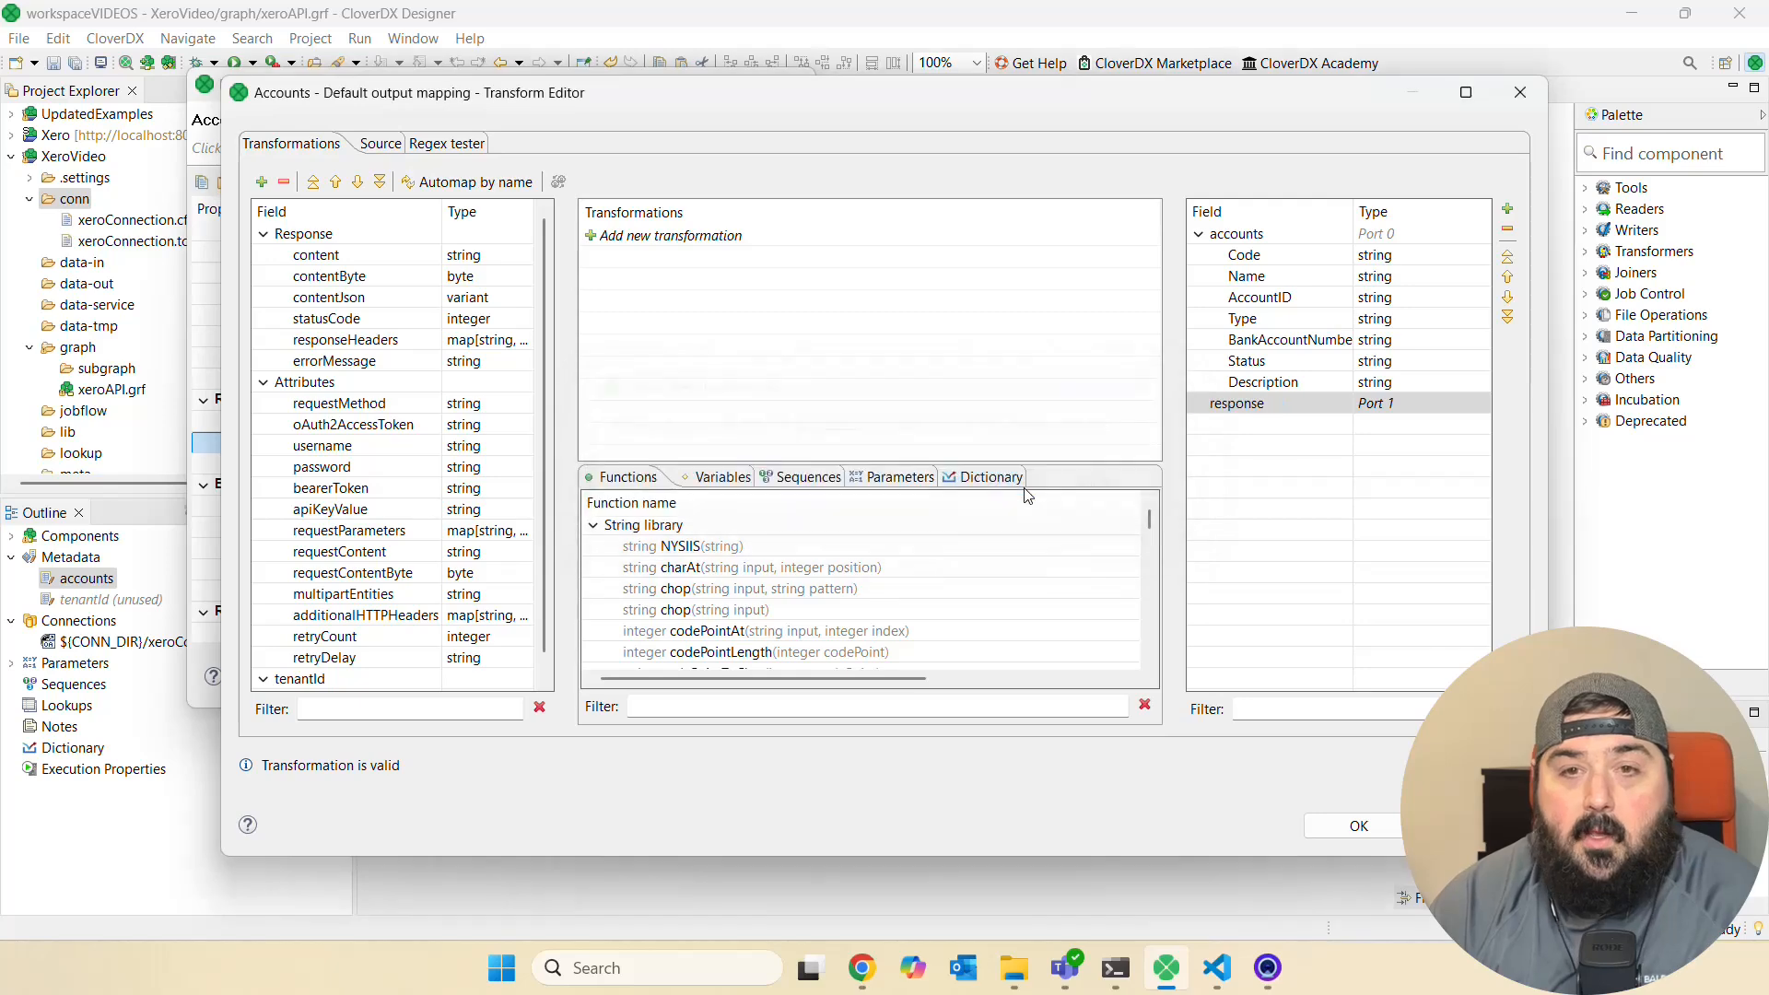
click(373, 256)
shift+click(363, 361)
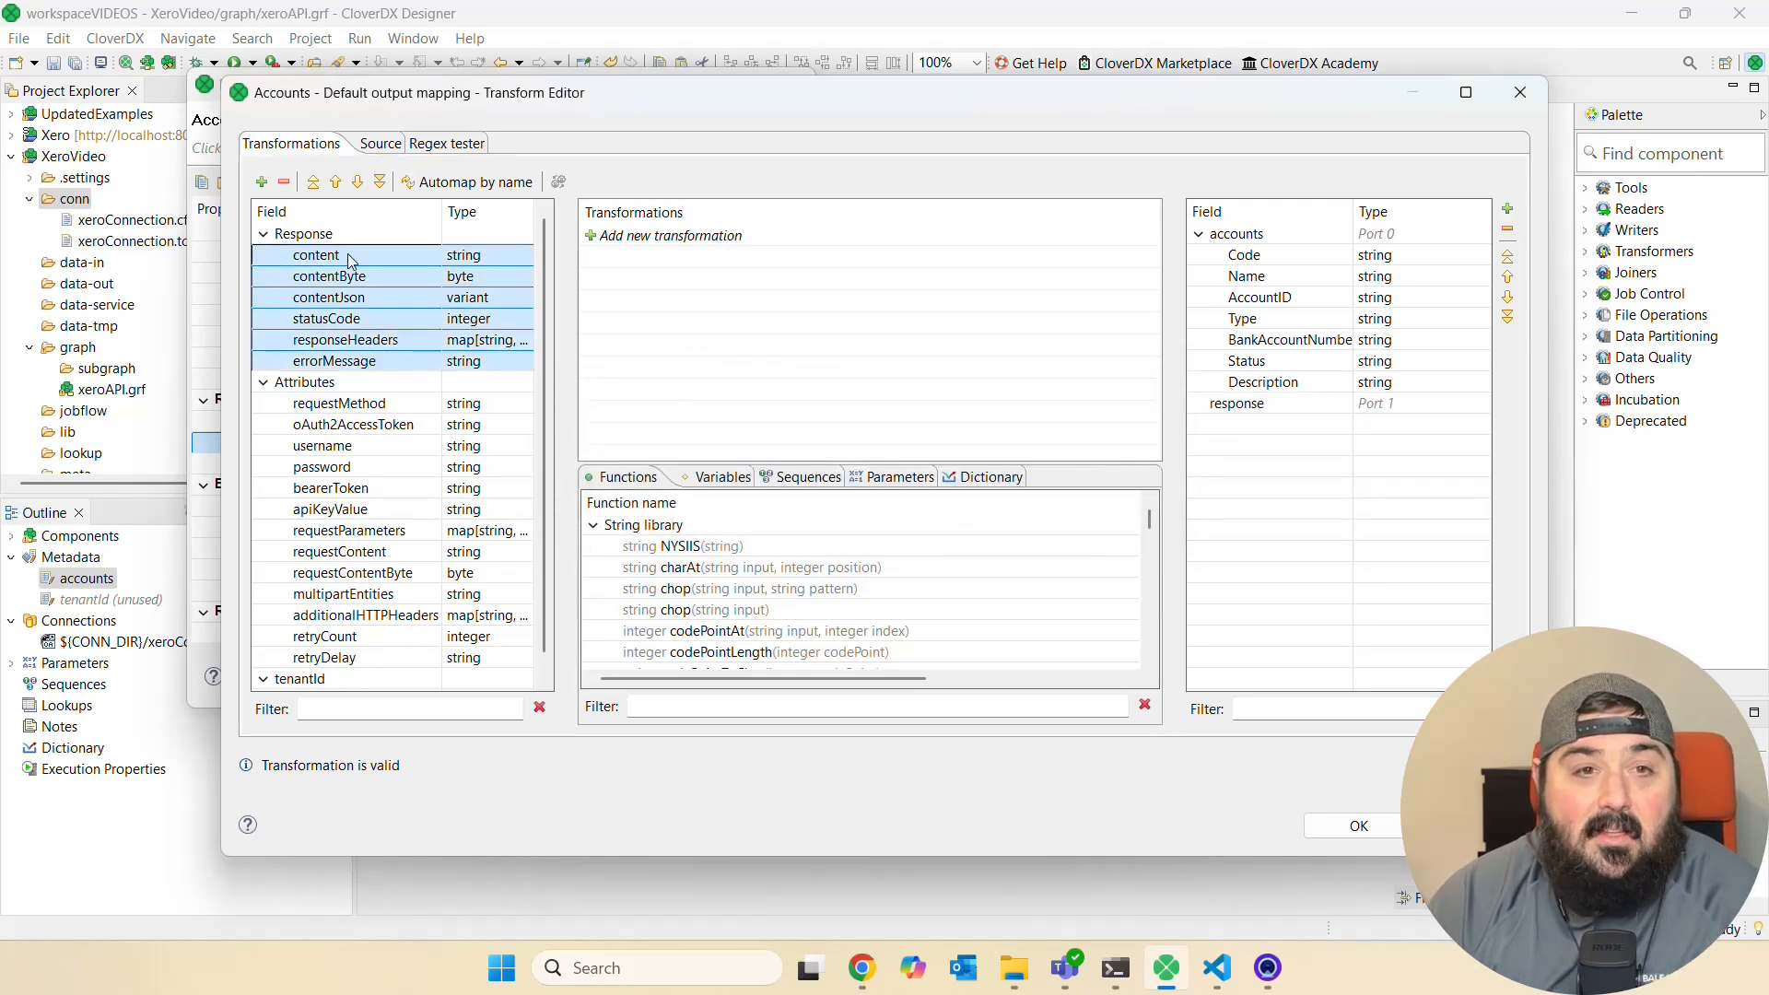
drag(350, 261, 1290, 466)
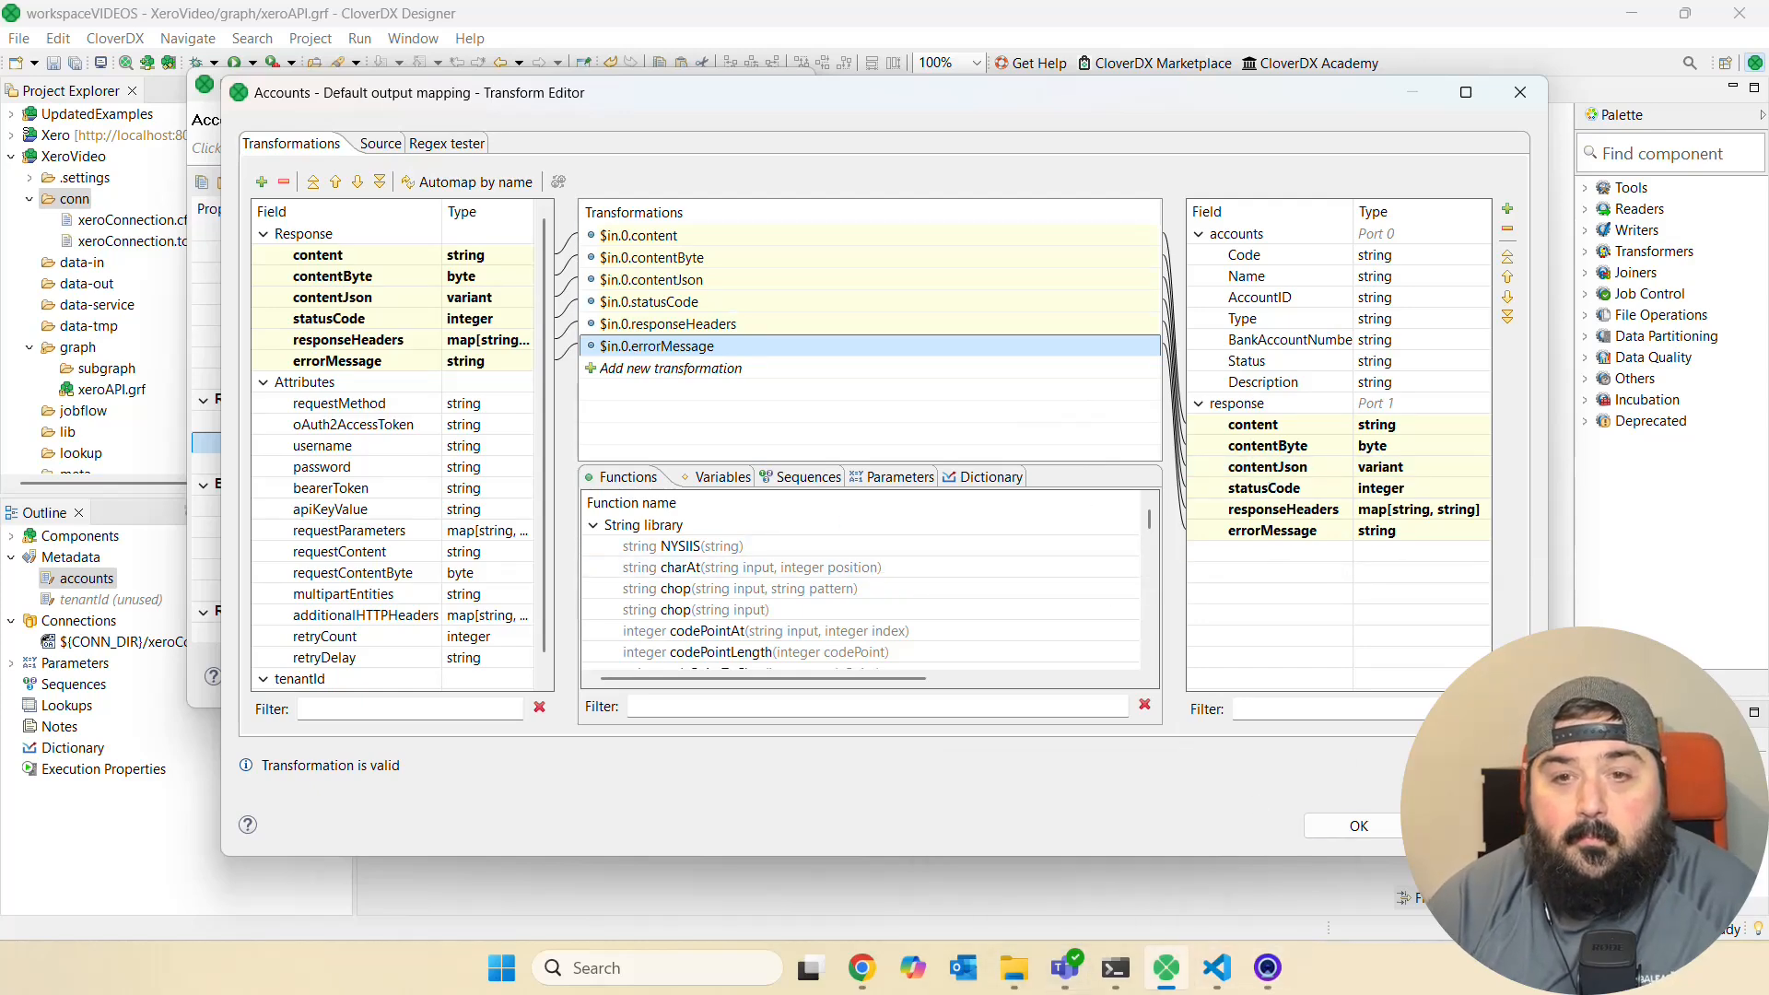
click(1359, 825)
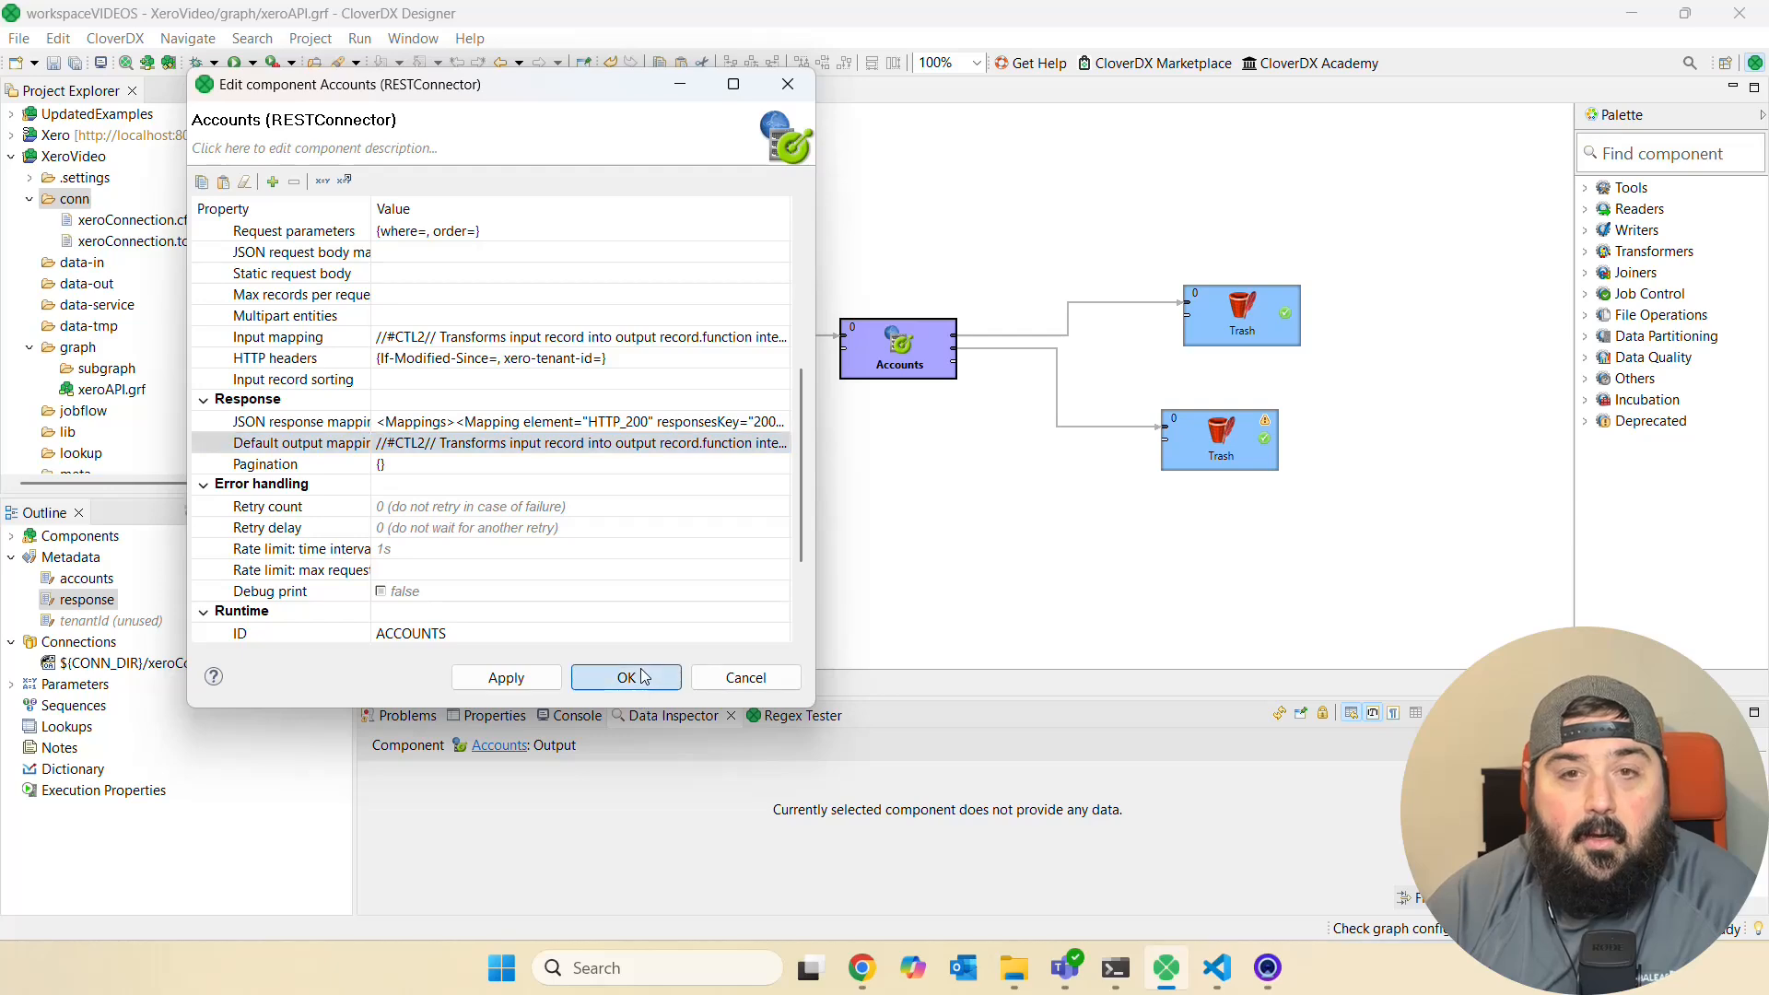
Save and run xeroAPI.grf, then inspect the one response record showing a JSON parse error.
click(643, 677)
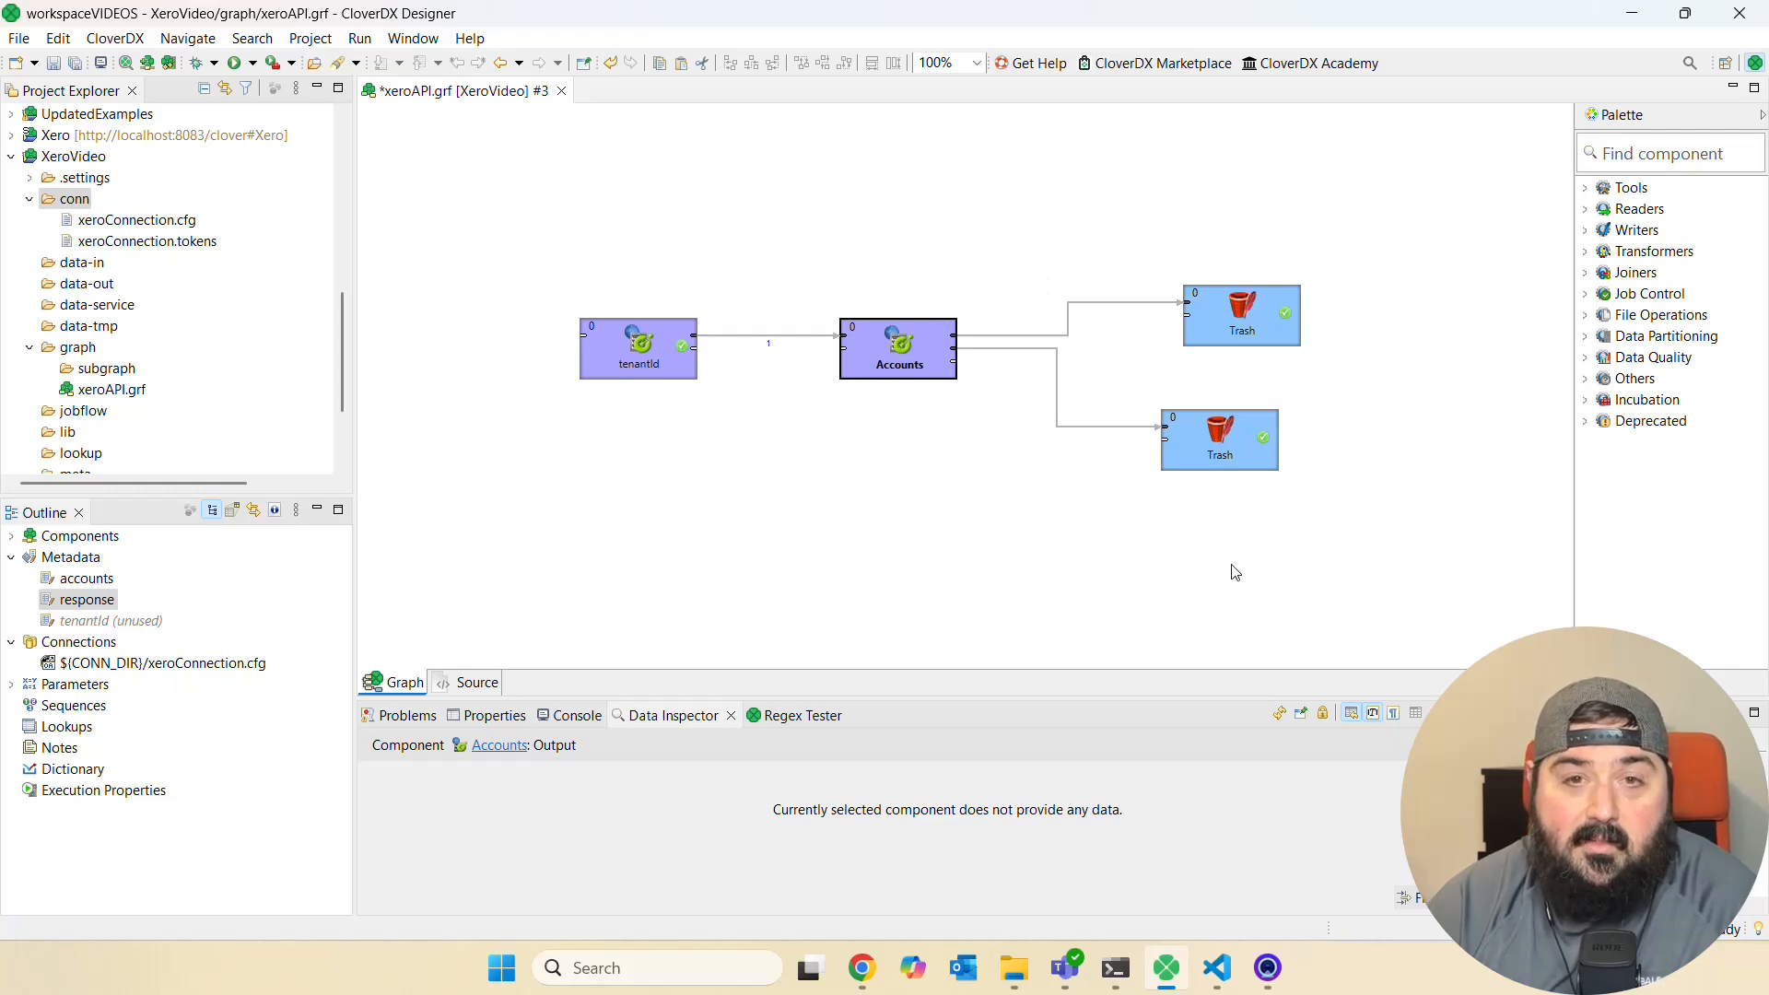
click(870, 505)
key(ctrl+F11)
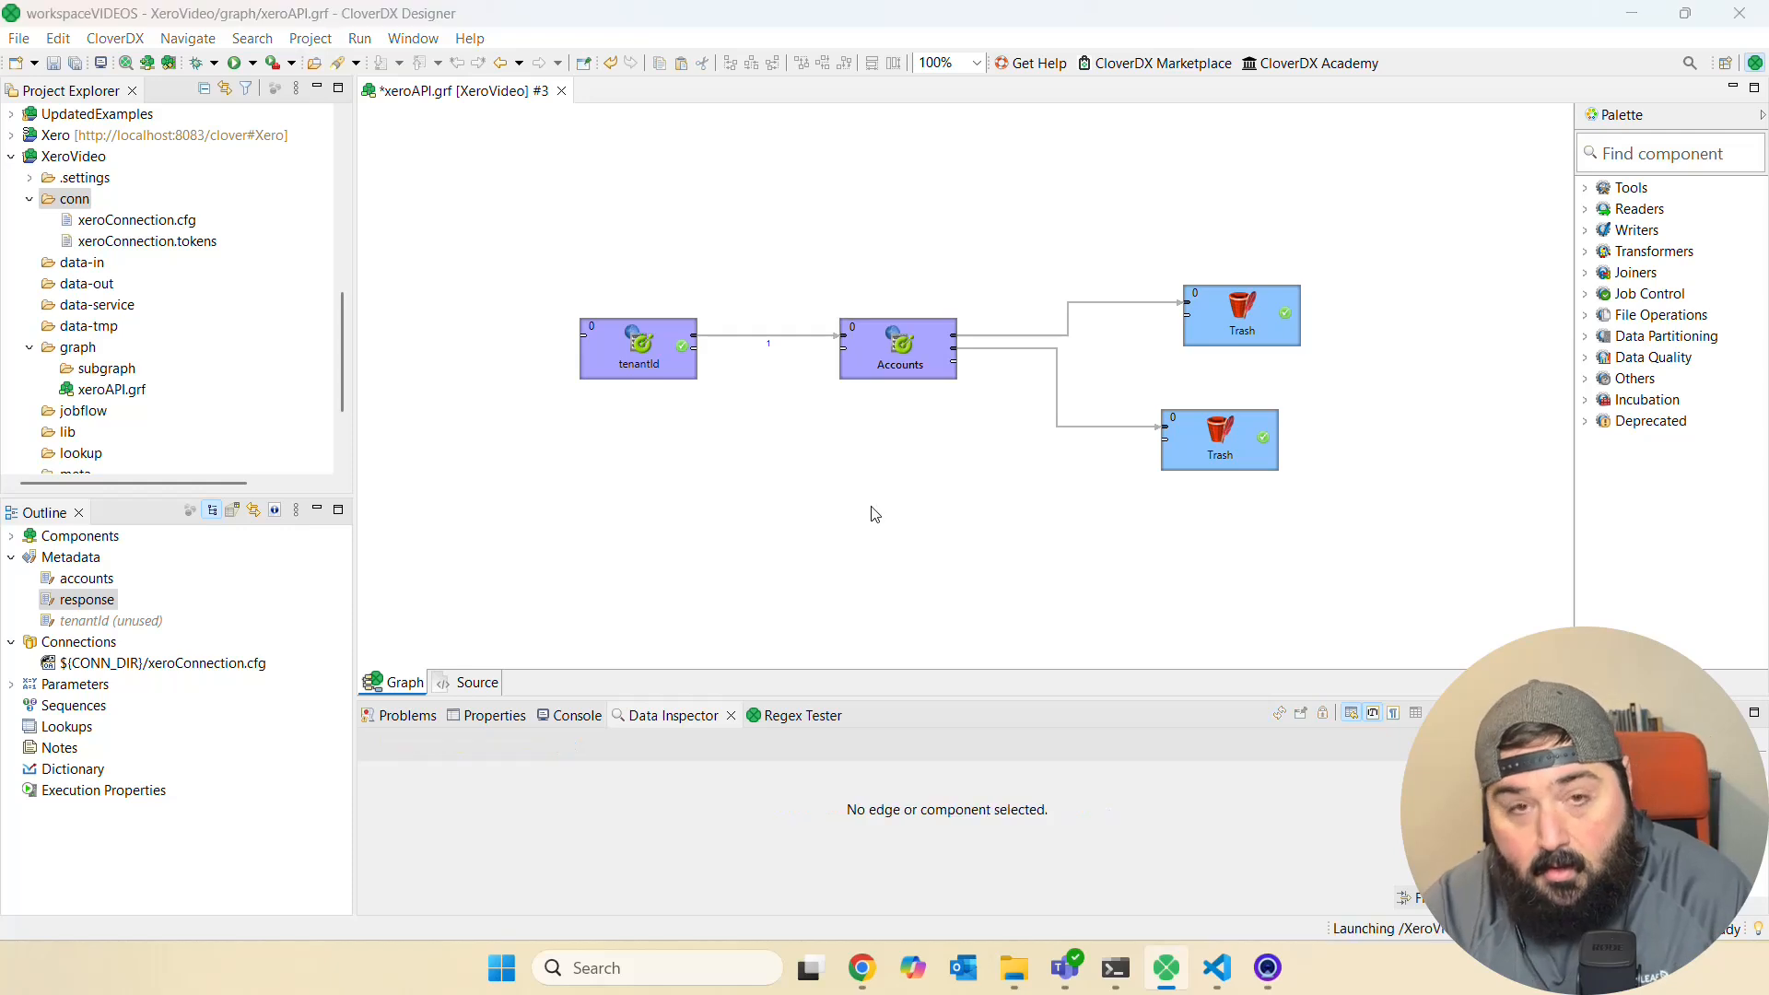
click(846, 566)
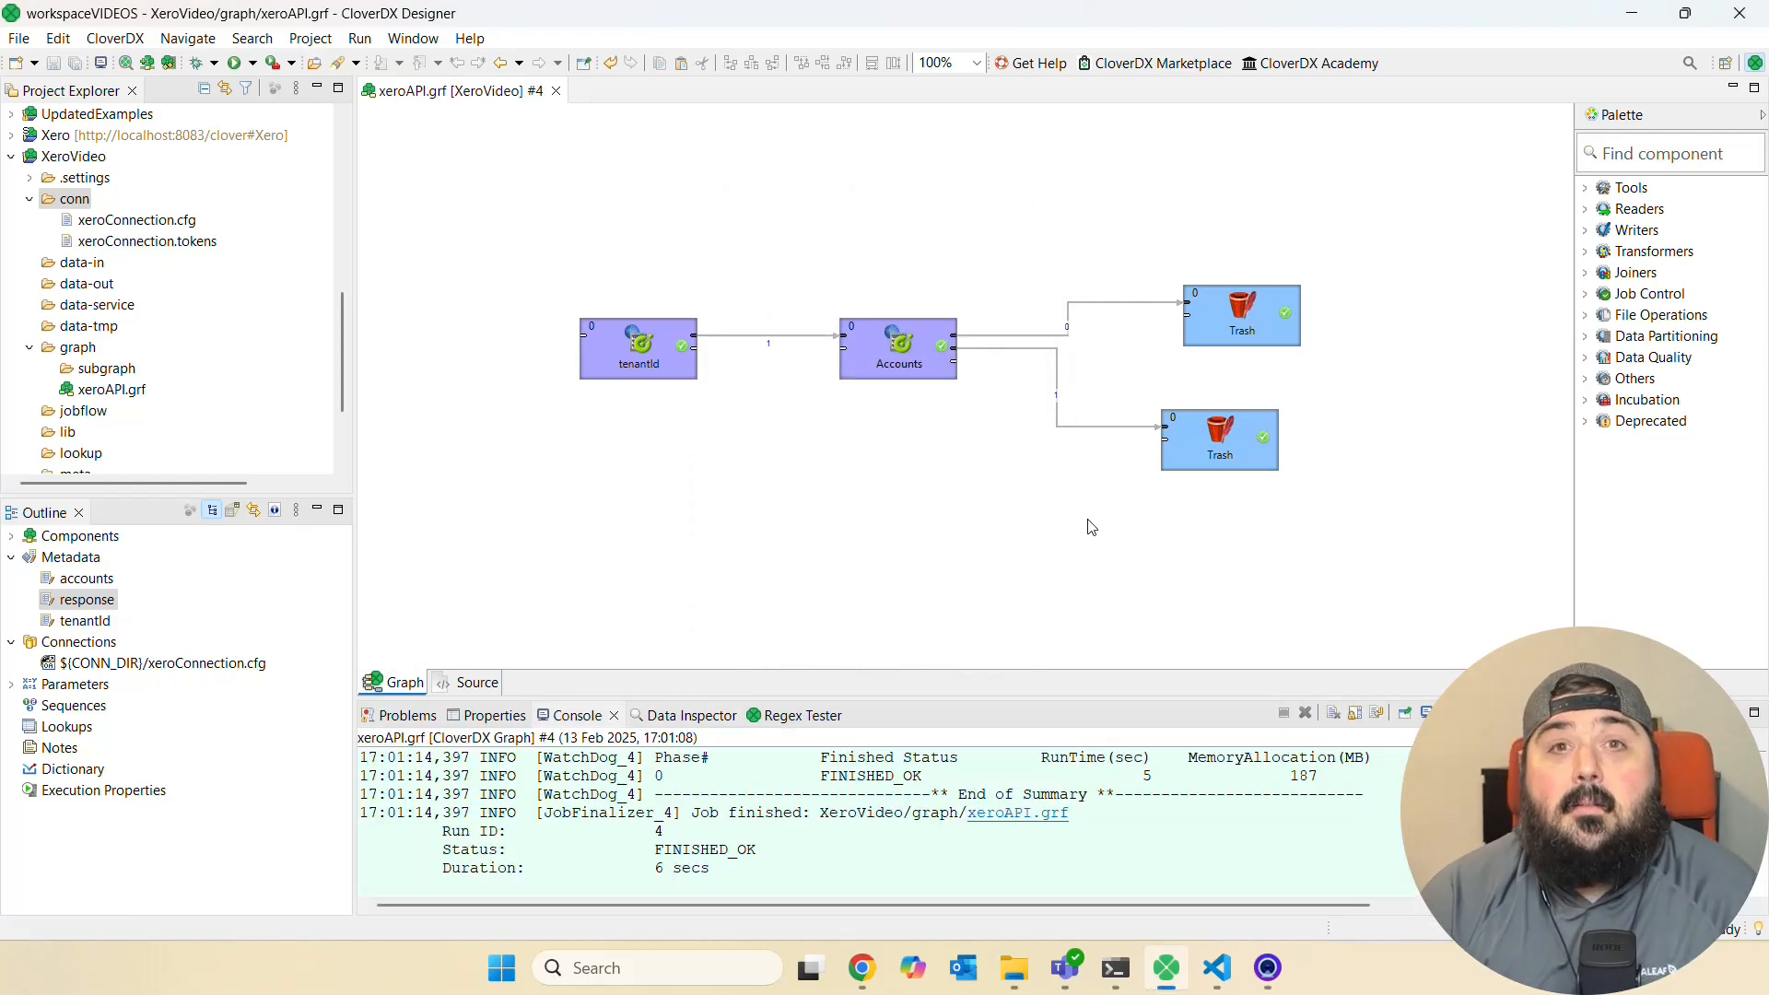
click(1055, 419)
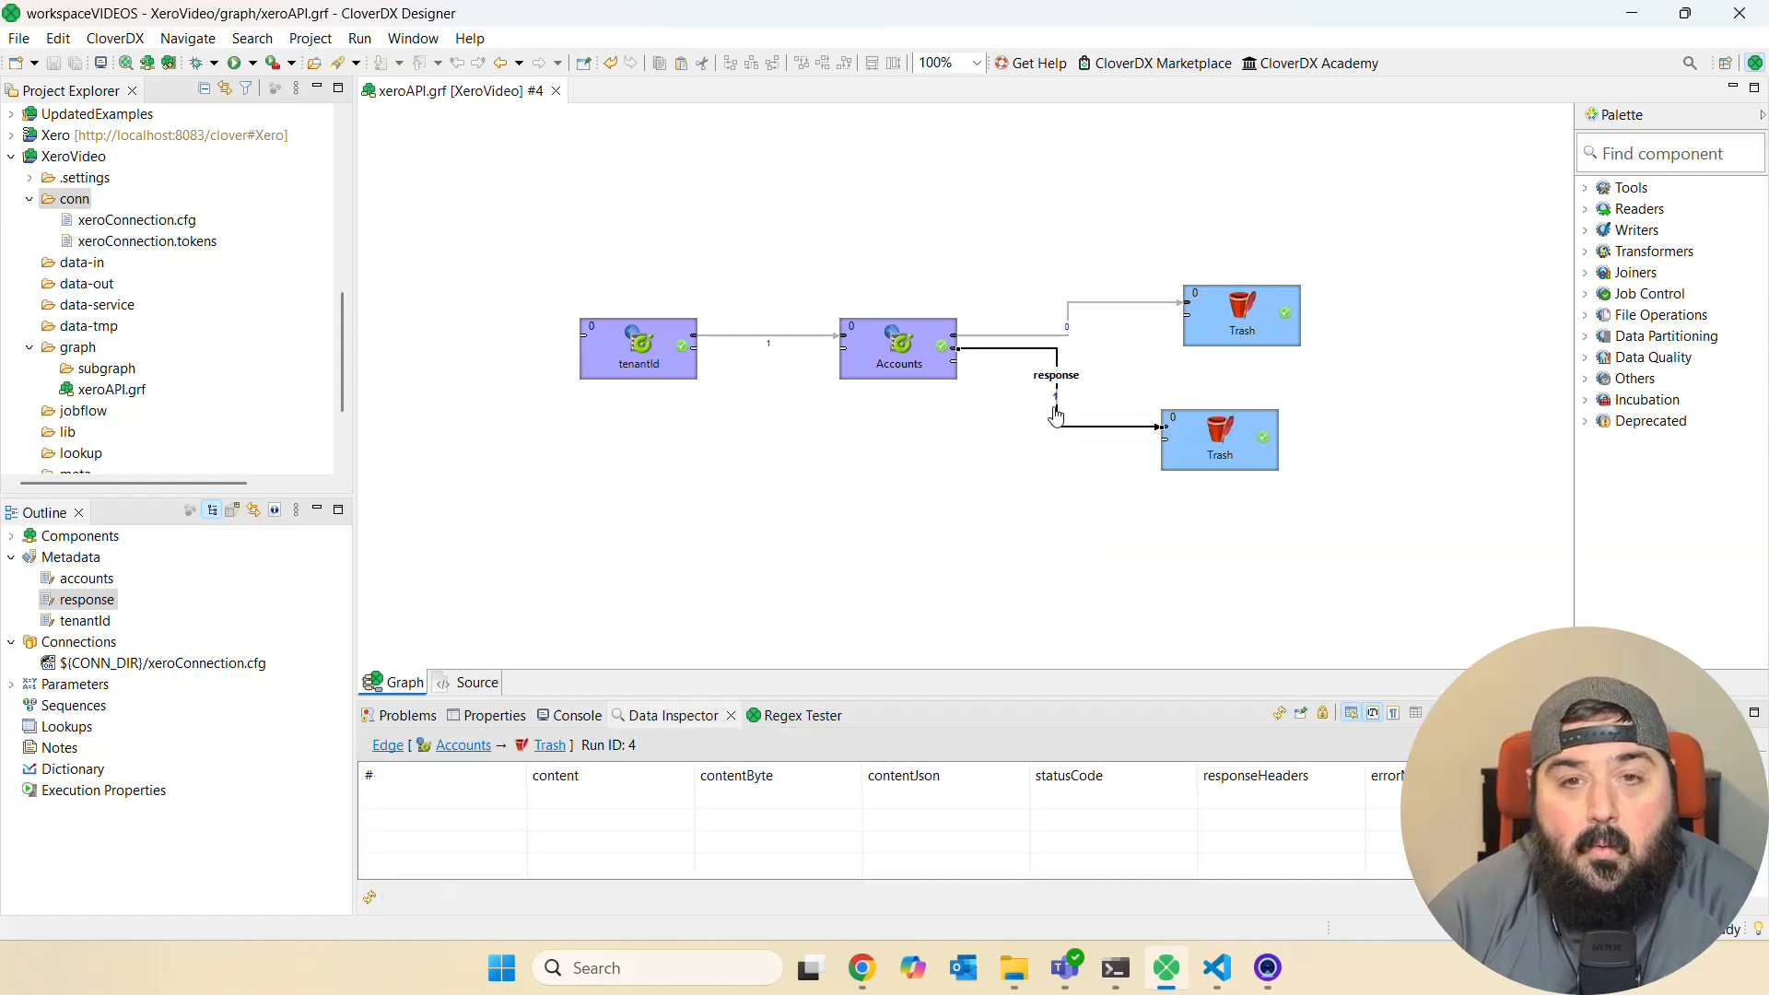
drag(825, 866, 999, 869)
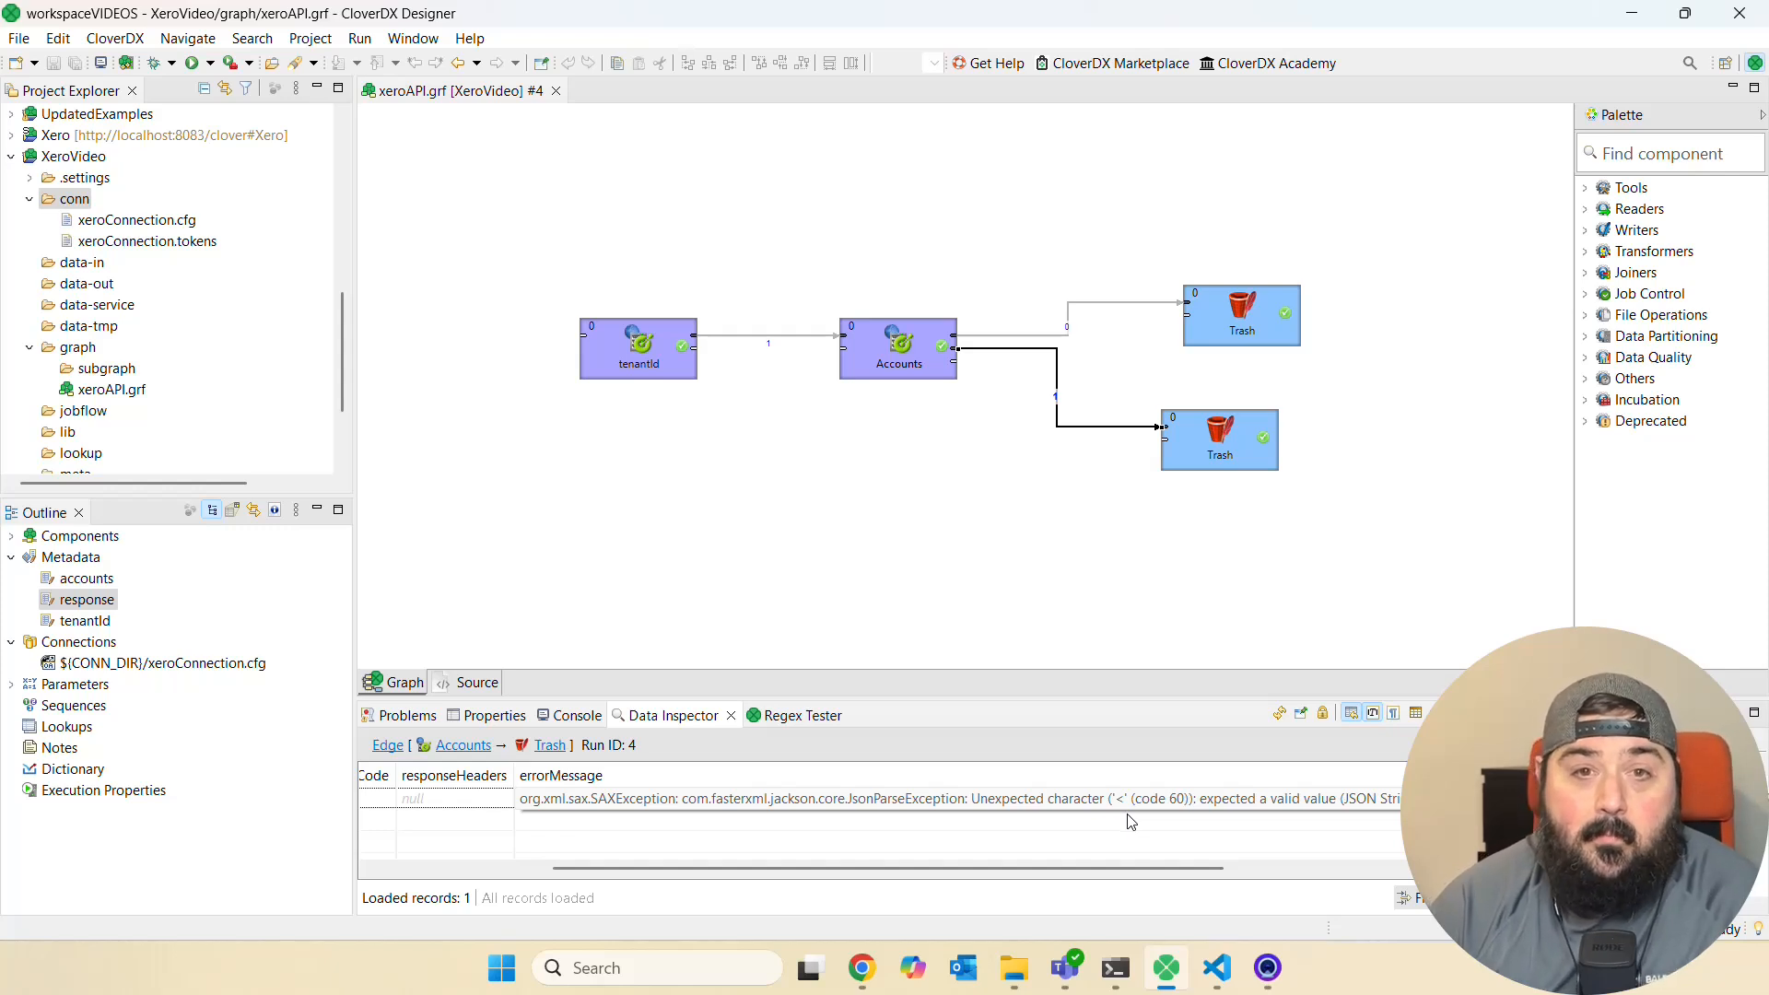
click(912, 599)
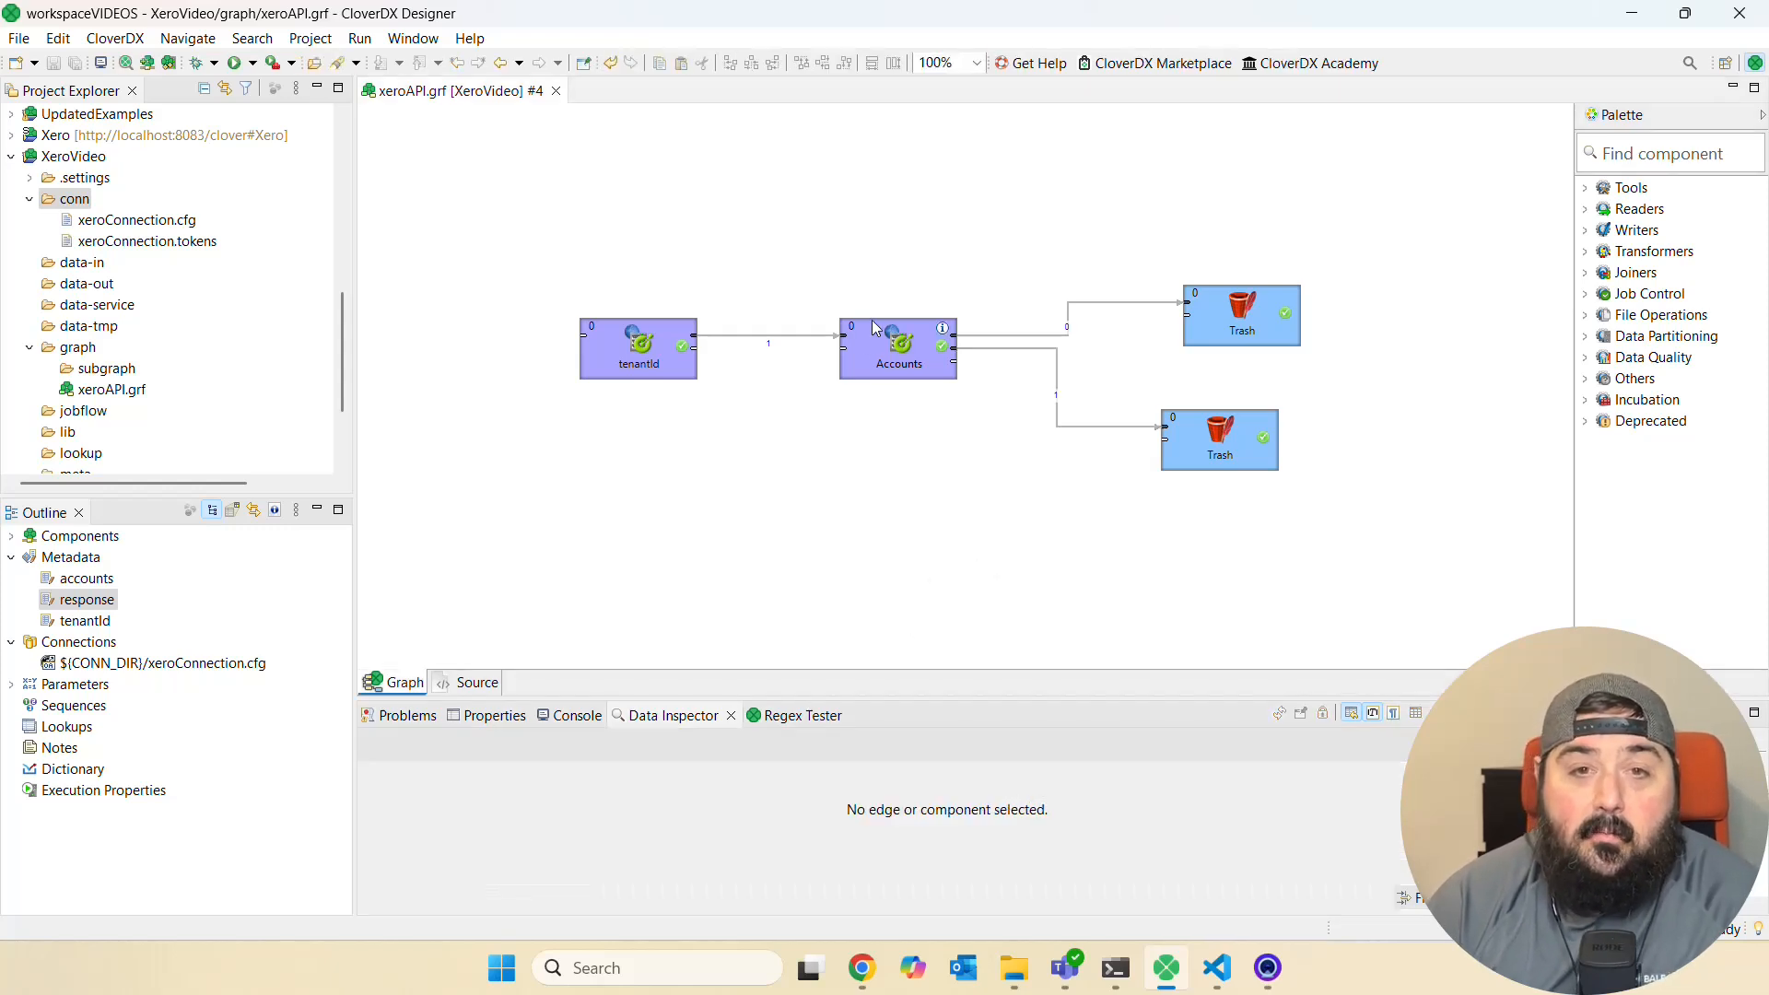
Open the Accounts settings and bring up its HTTP headers parameter list.
right_click(891, 368)
click(977, 375)
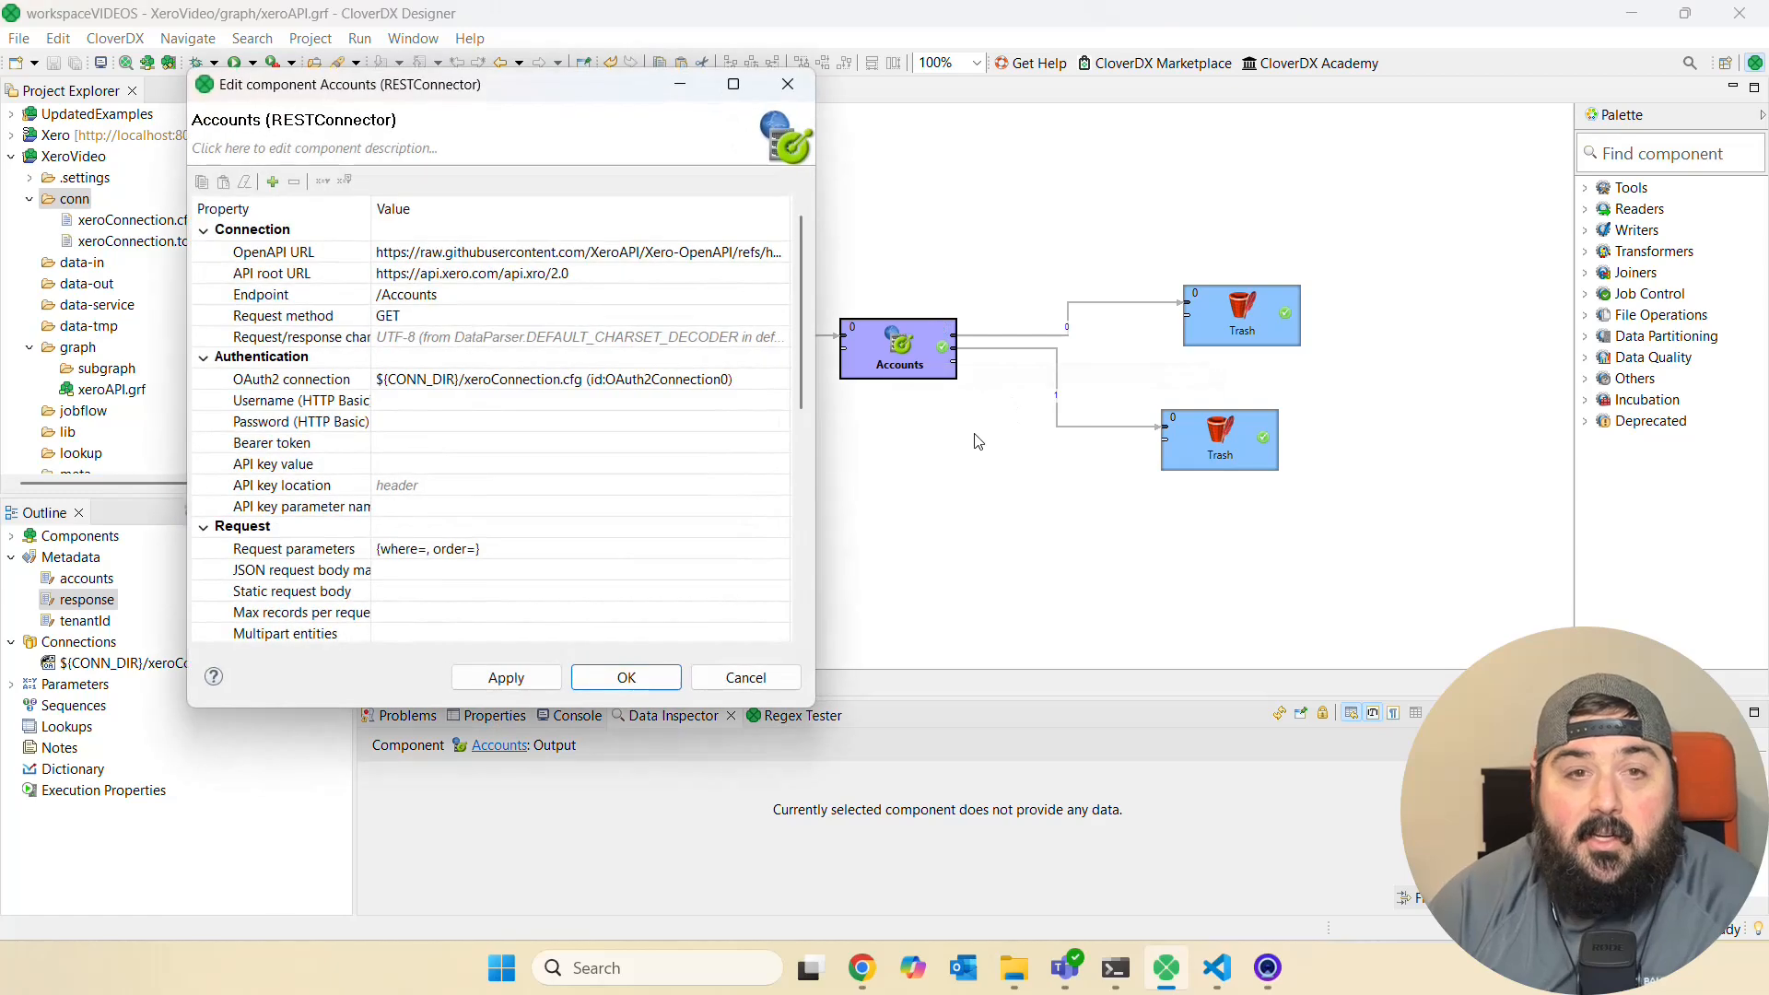
scroll(734, 467, down, 6)
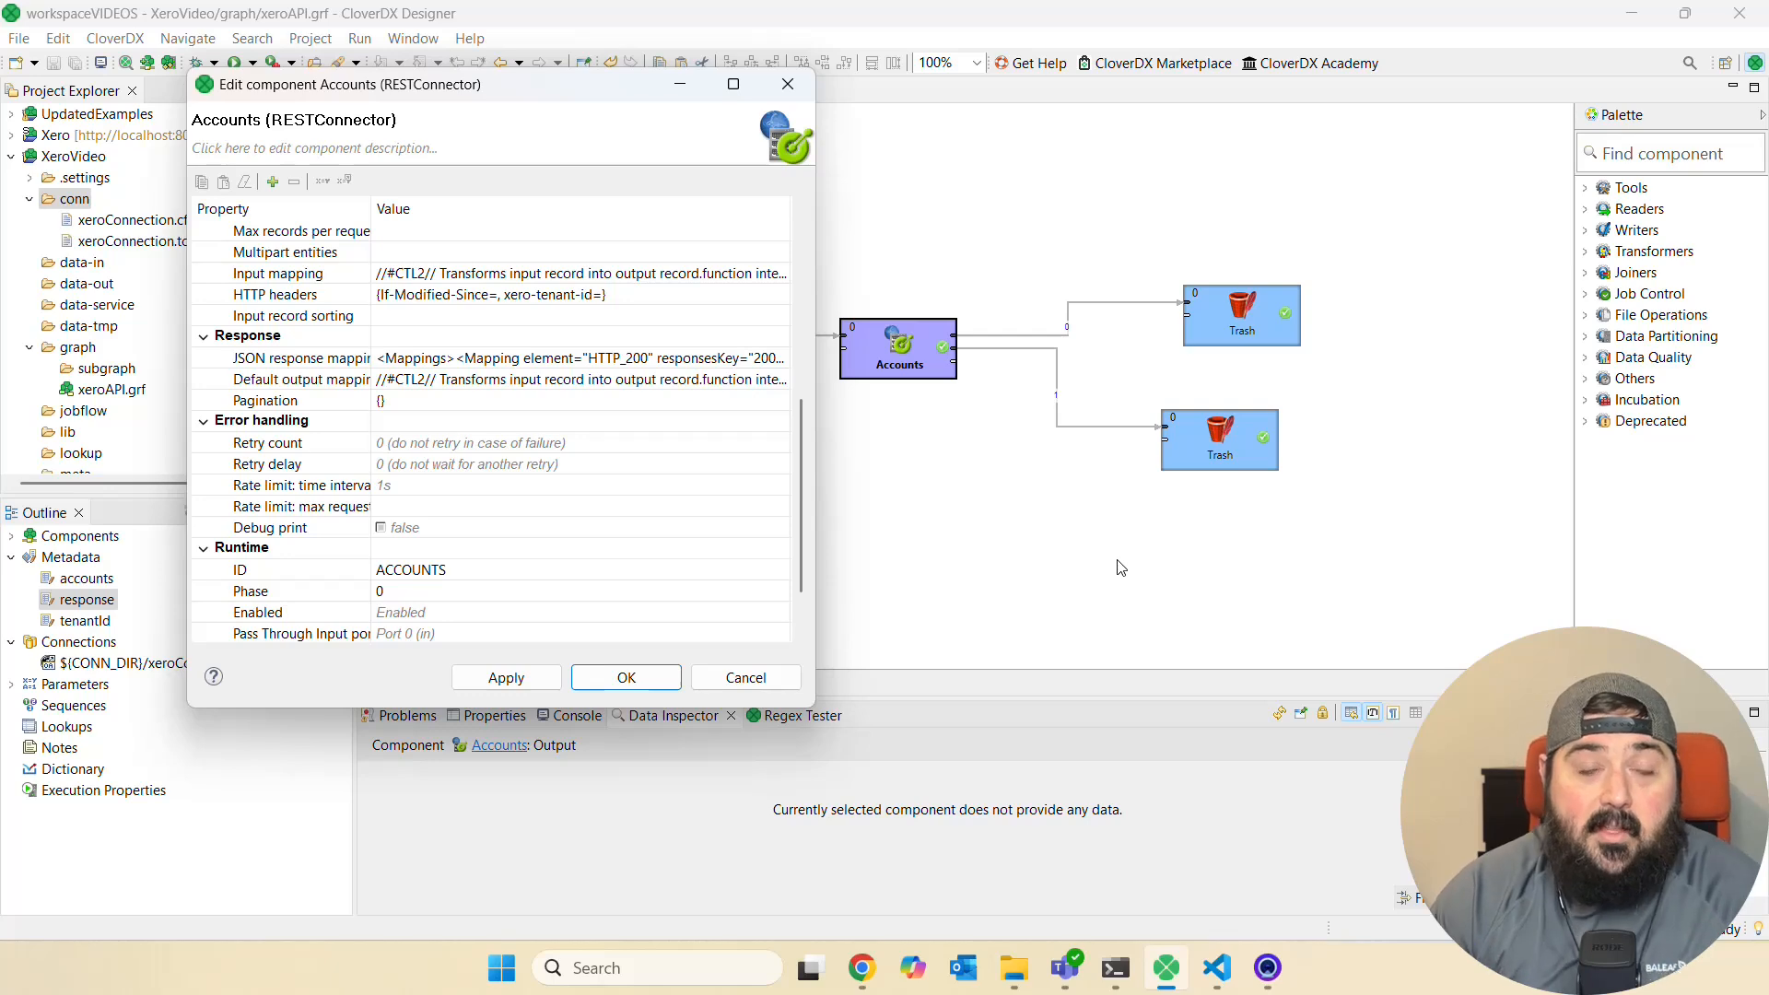
scroll(471, 430, up, 1)
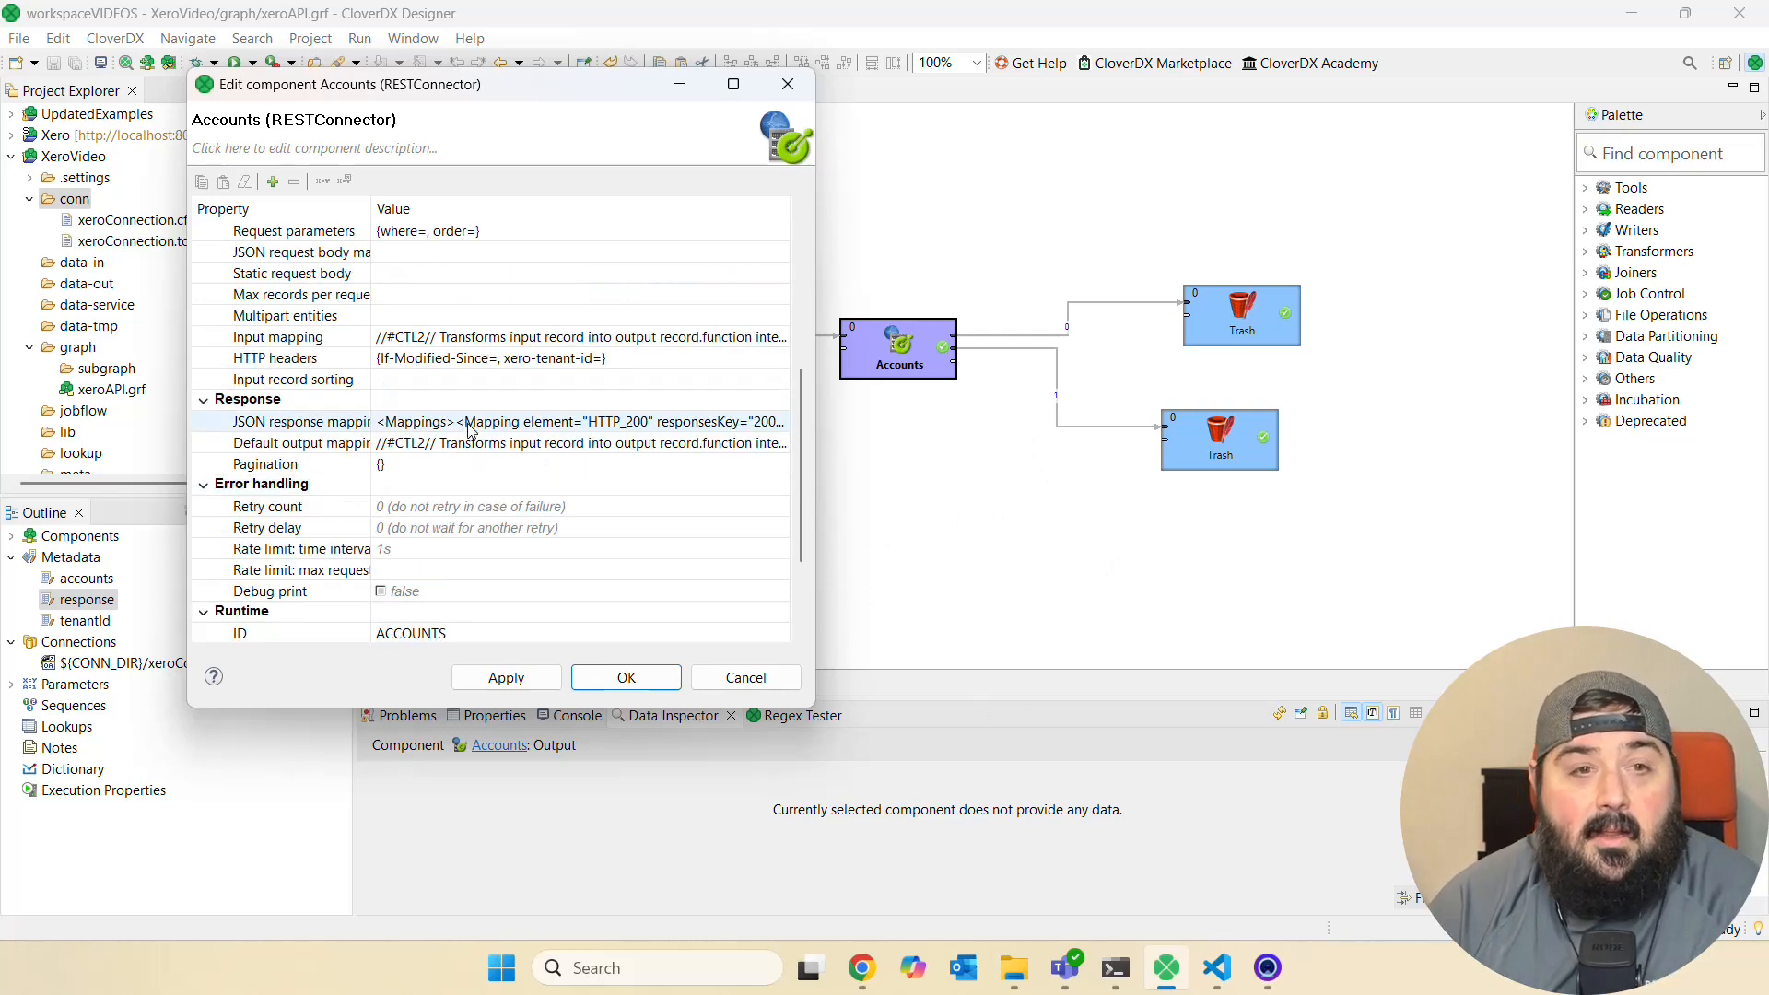
scroll(471, 430, up, 2)
scroll(388, 473, down, 1)
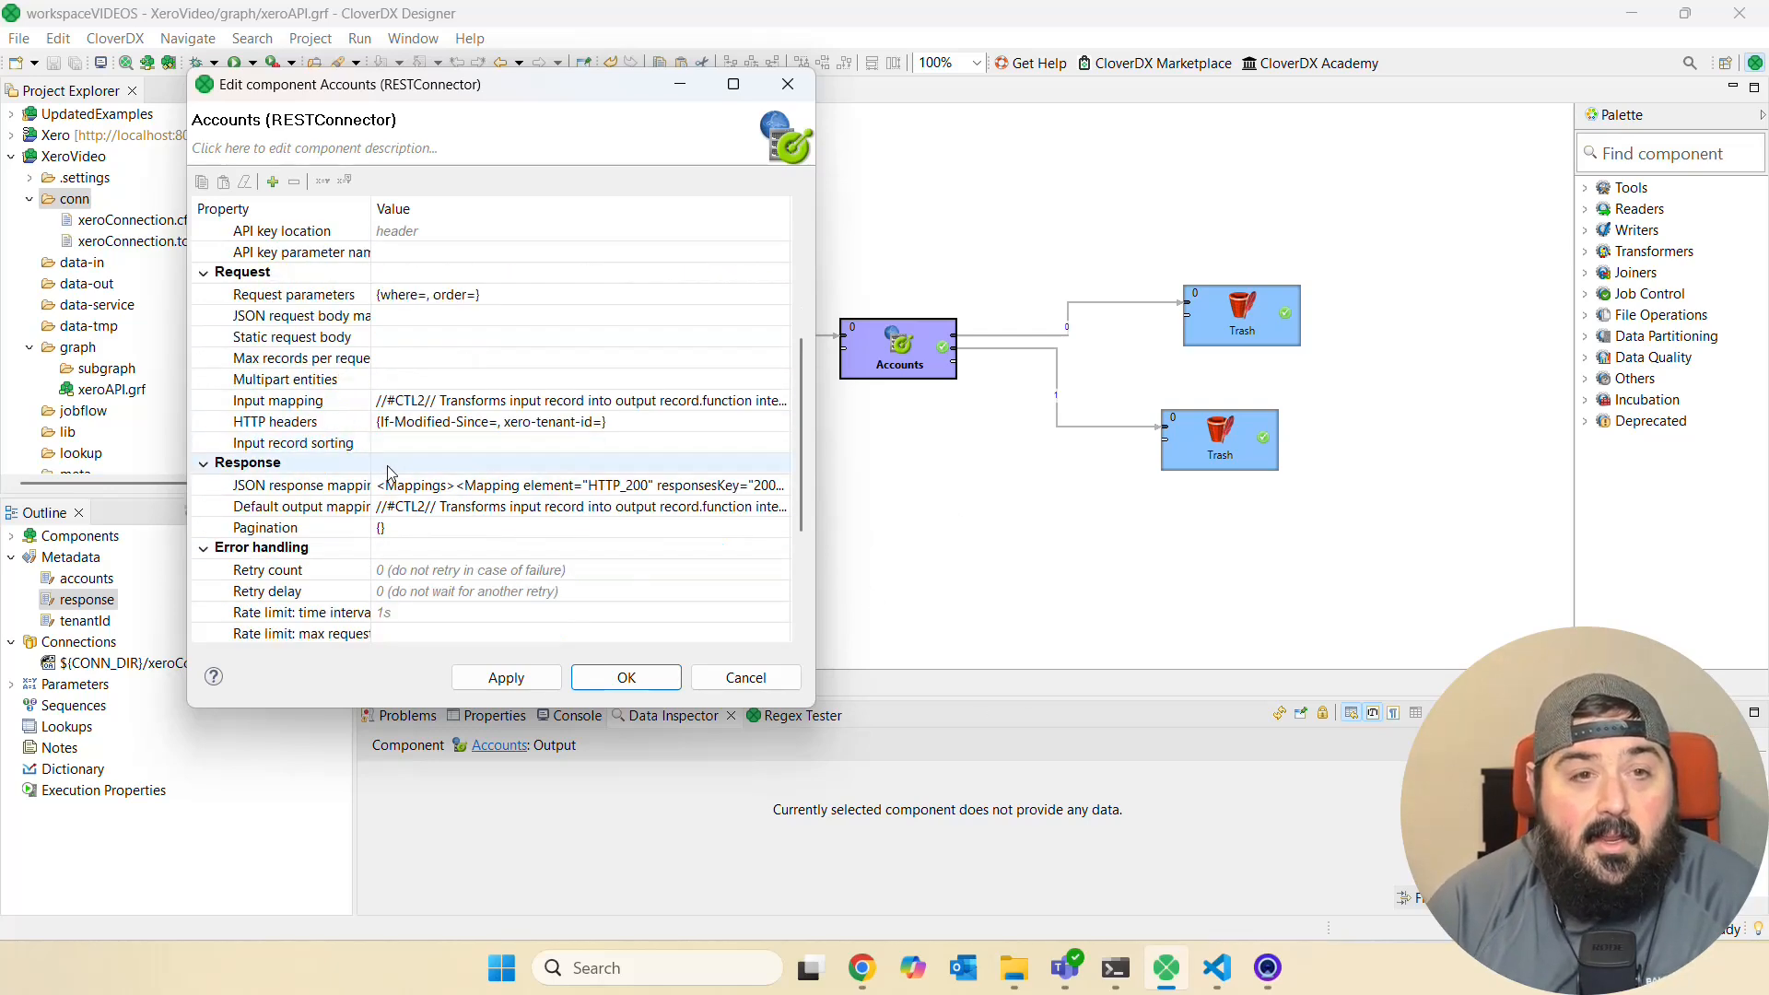
click(599, 424)
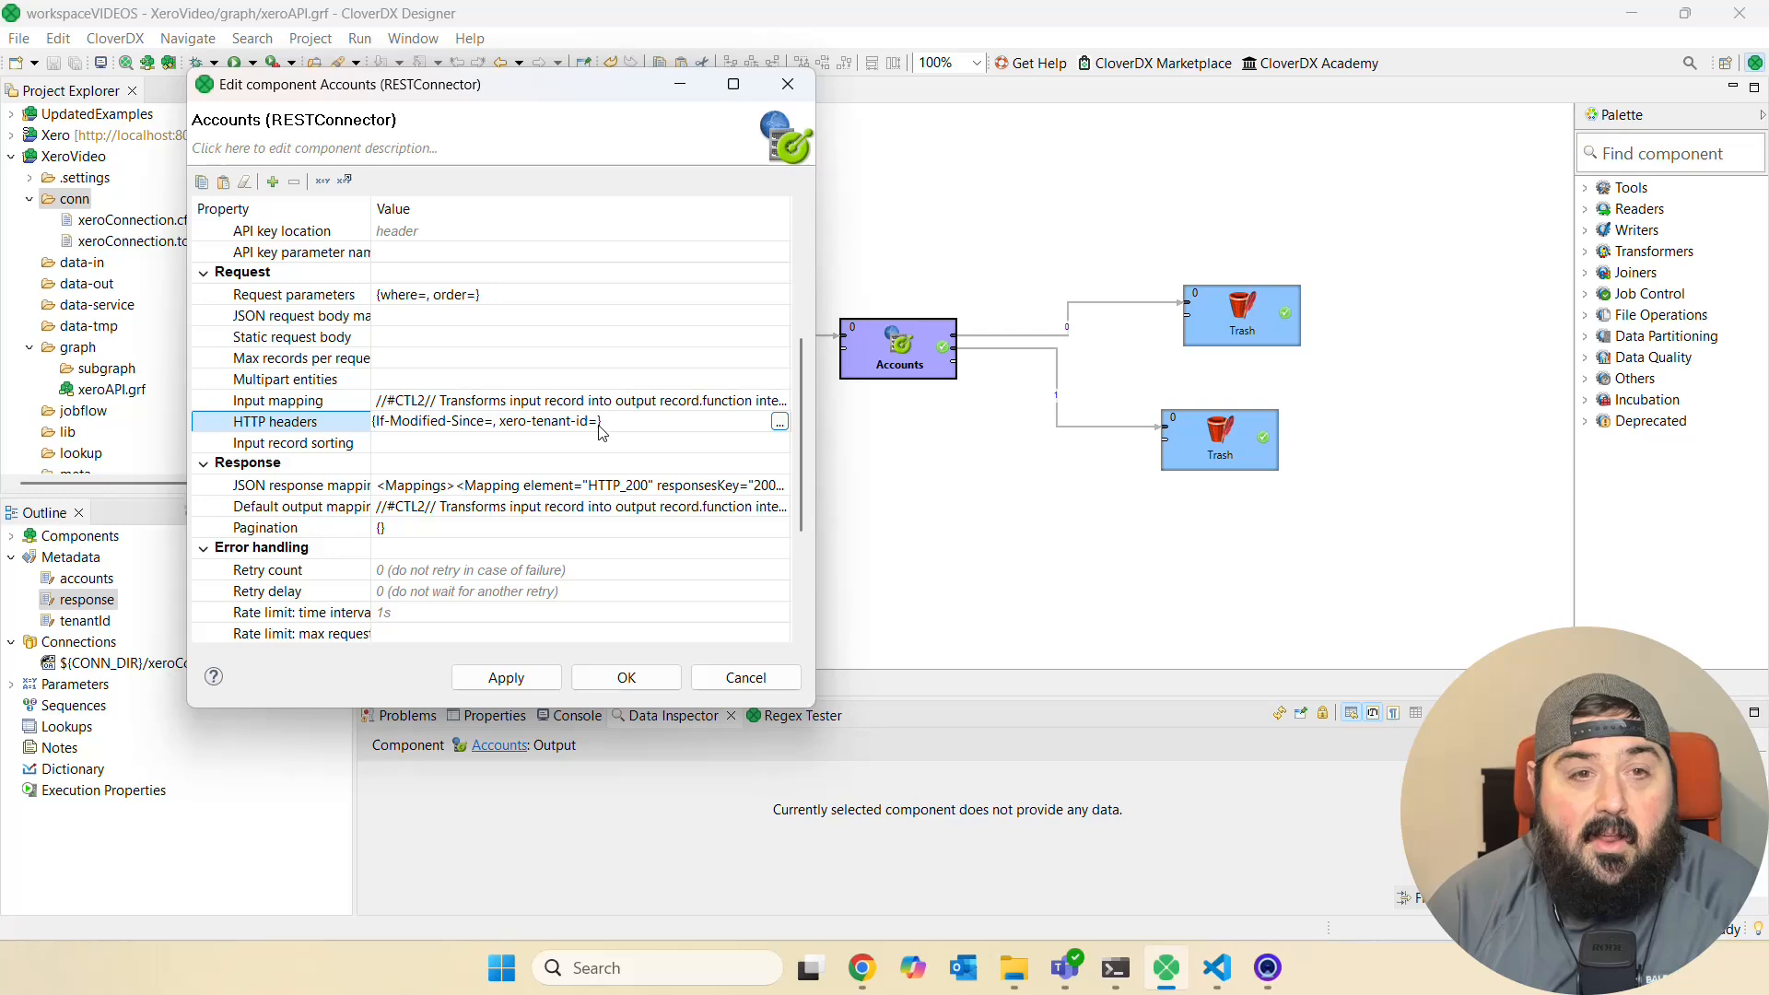
click(778, 423)
Add an Accept header with value application/json and apply it to Accounts.
click(518, 446)
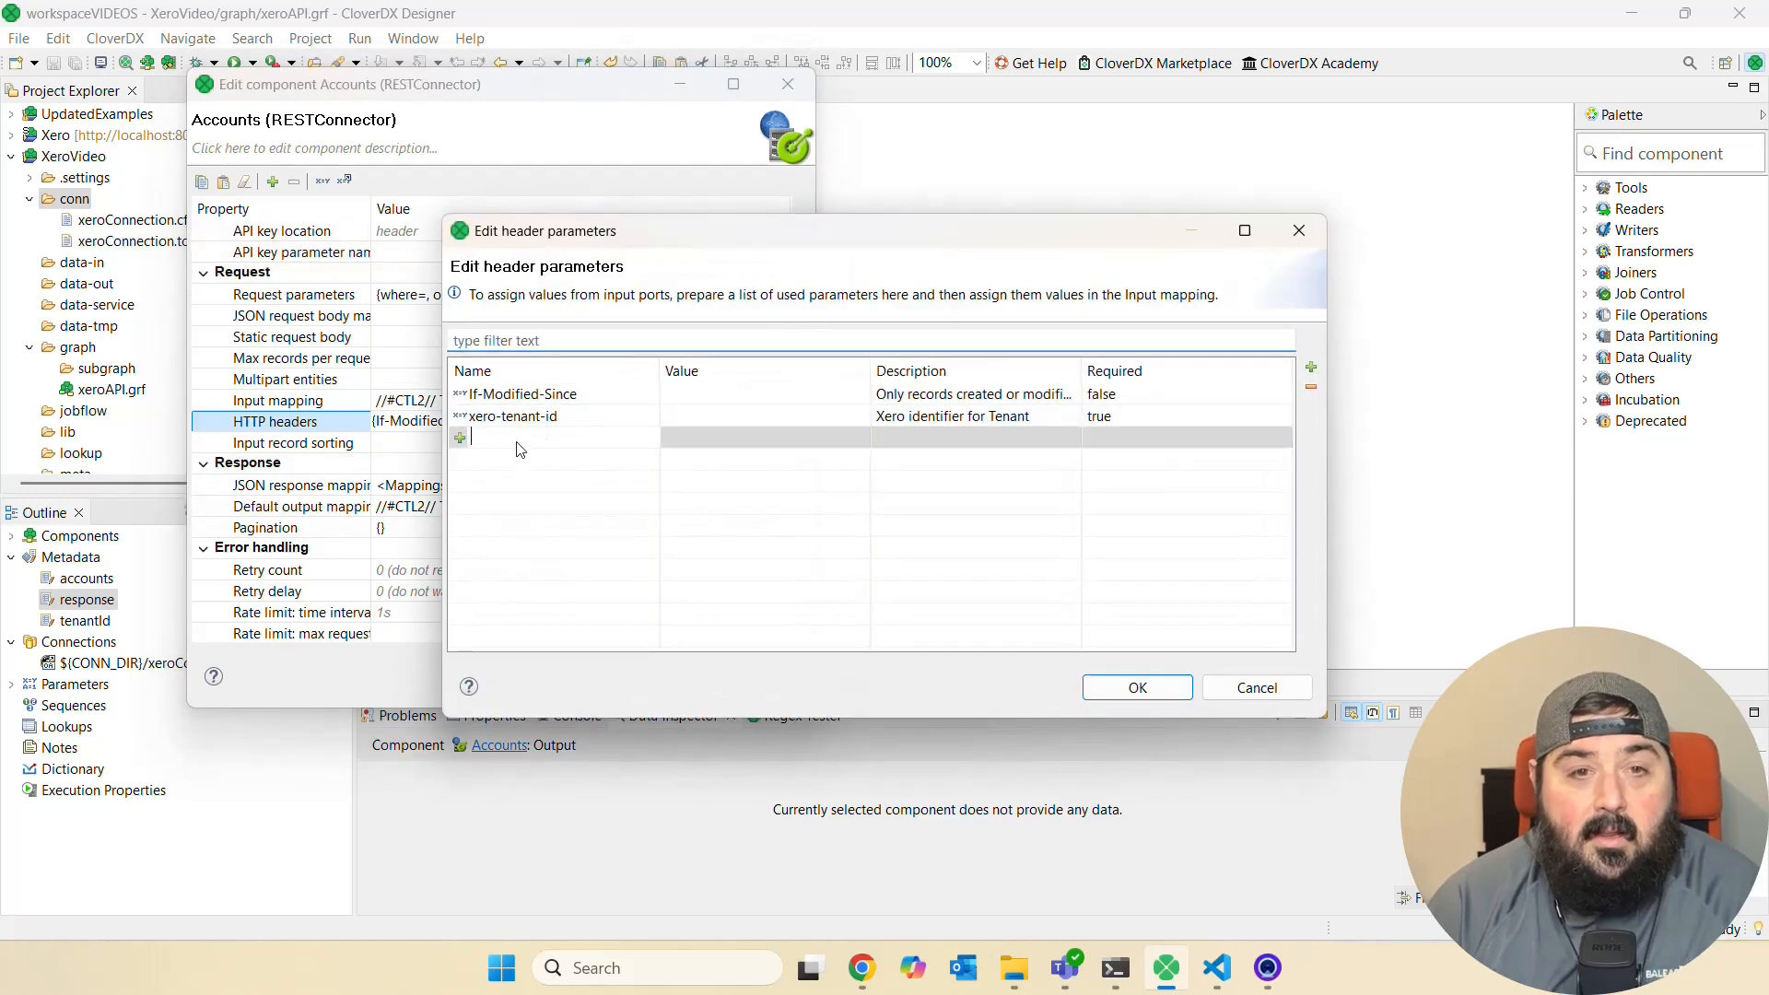
text(Accept)
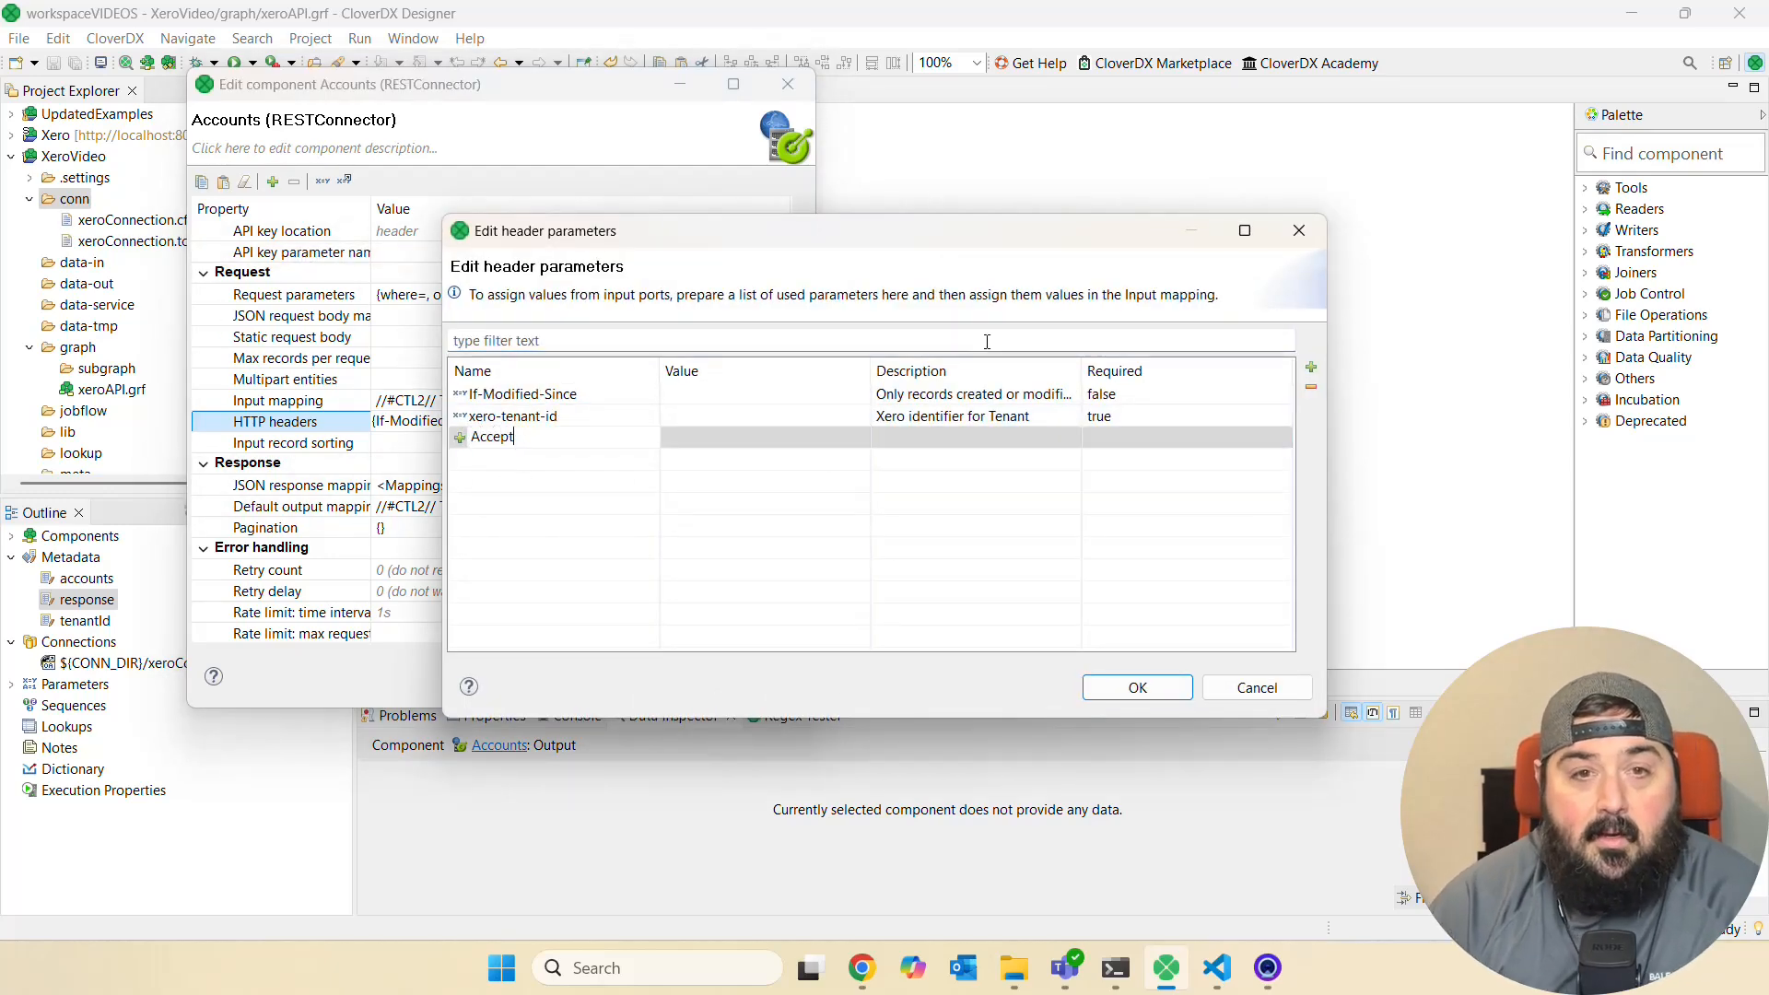
click(728, 438)
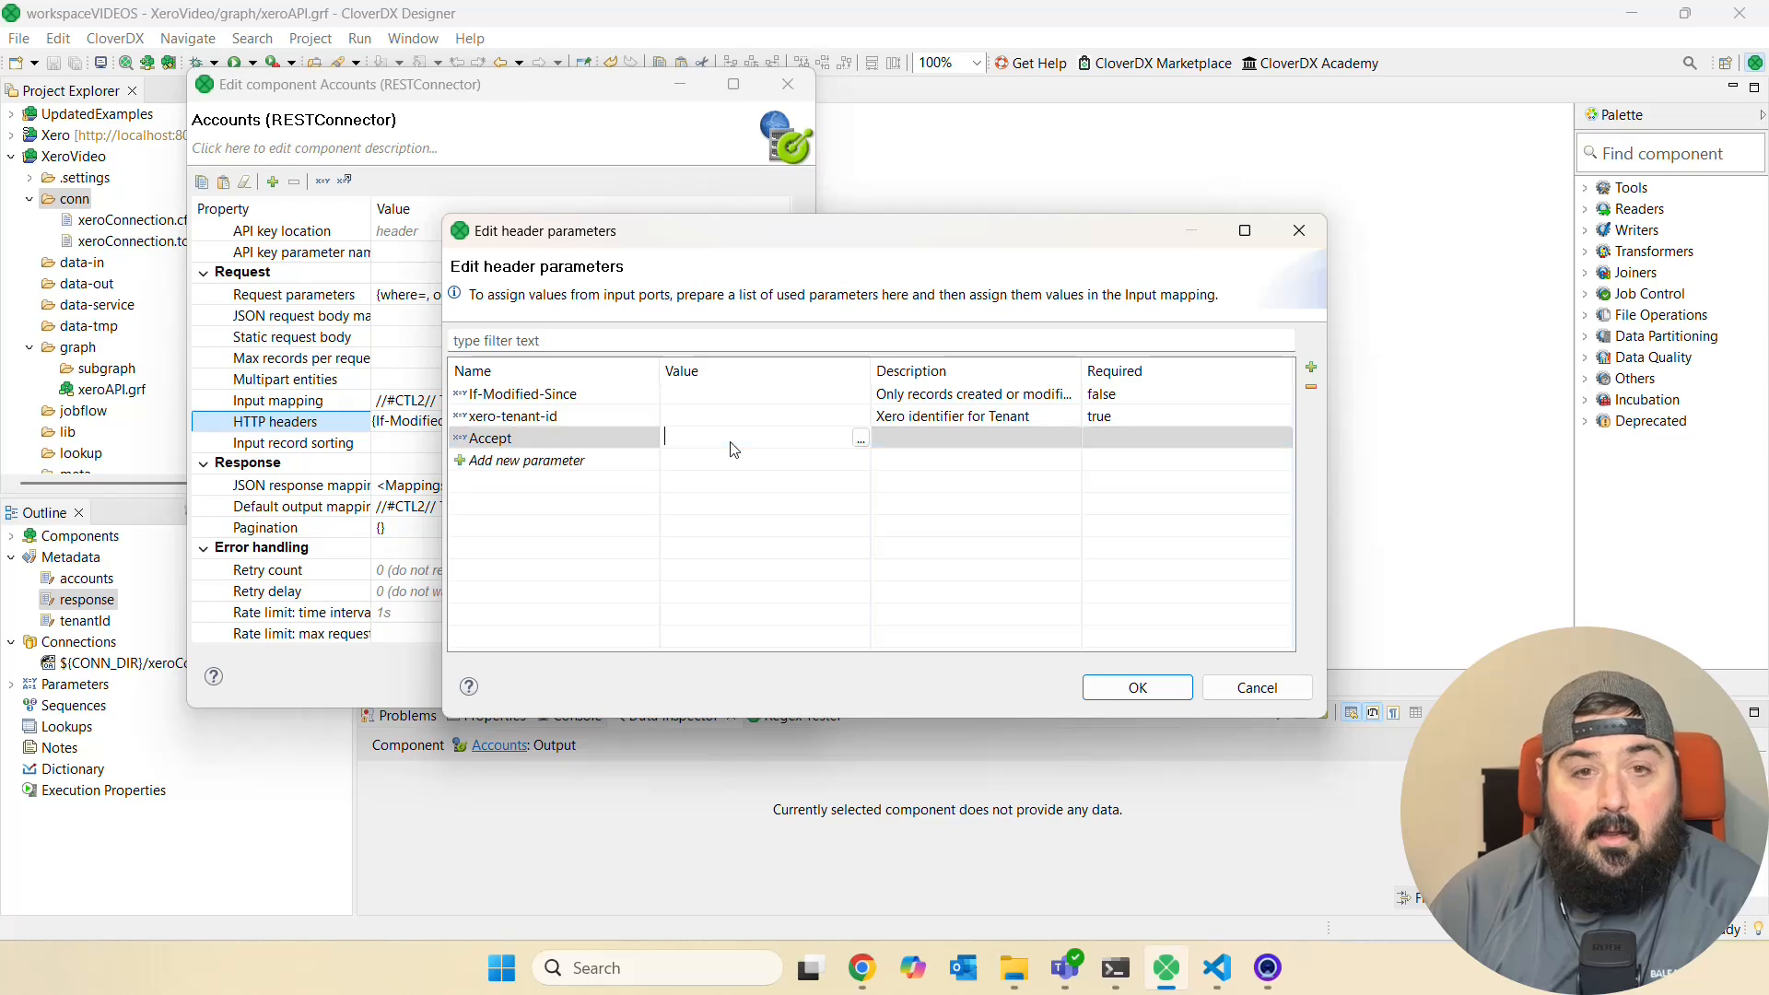
text(application/json)
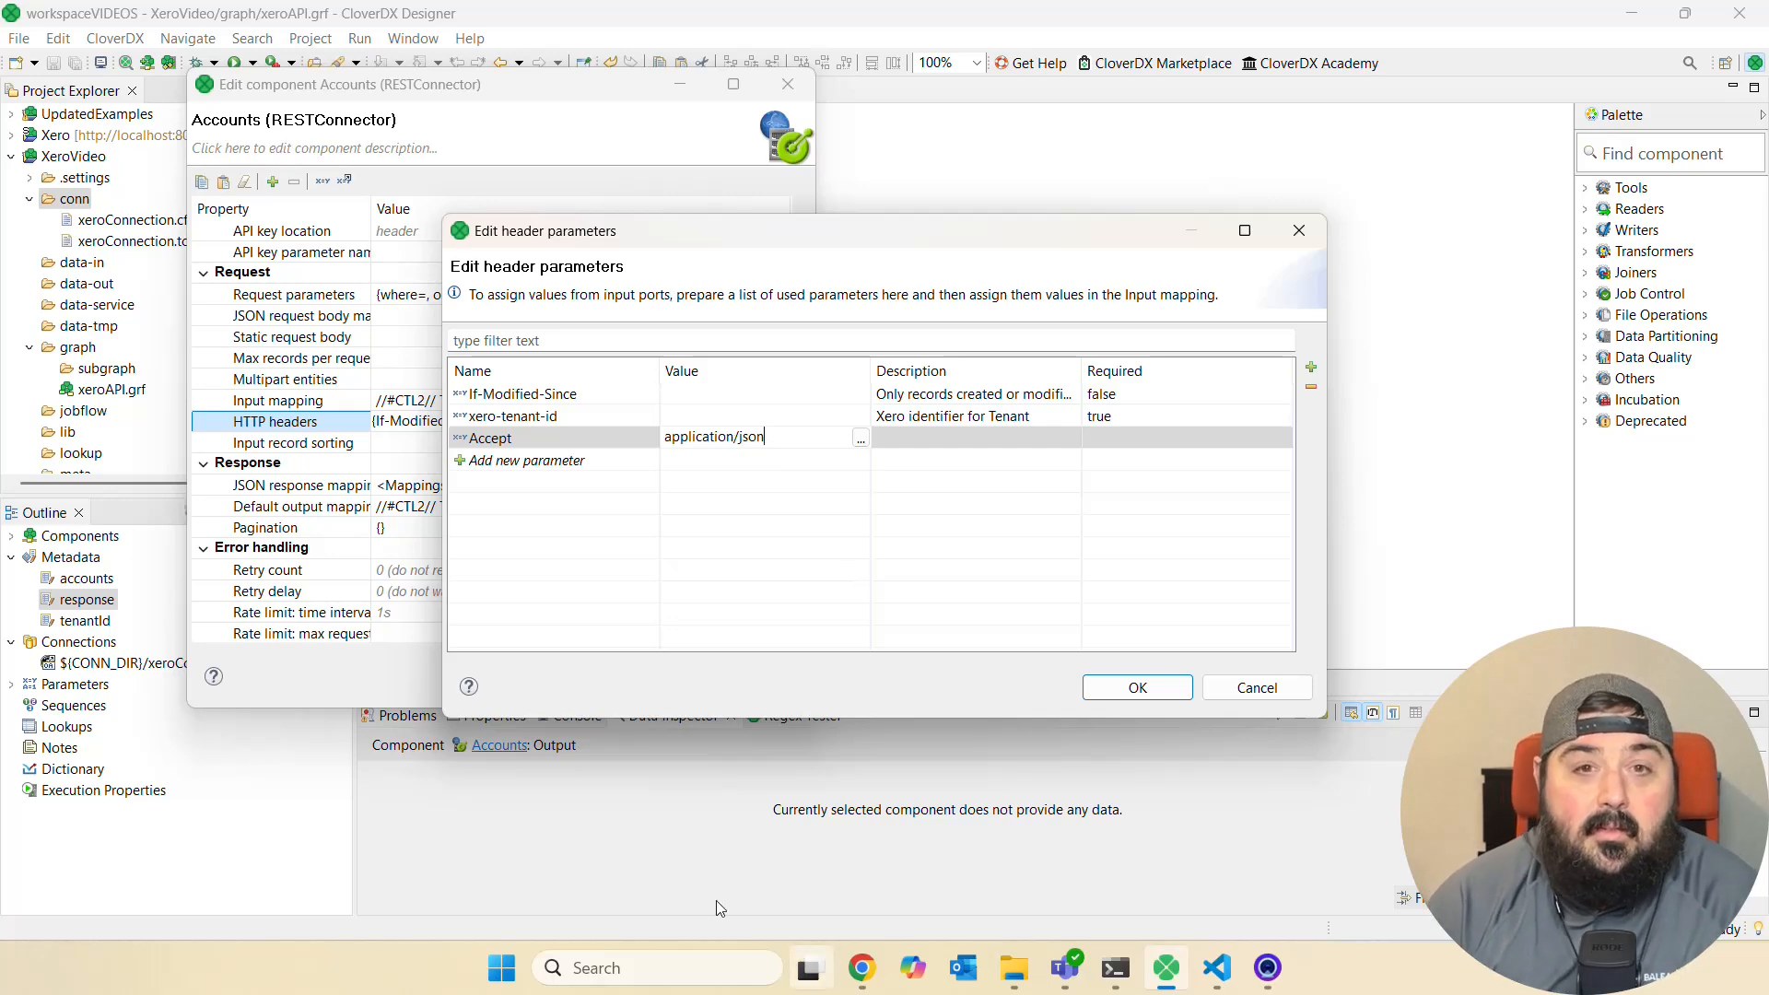
click(1151, 693)
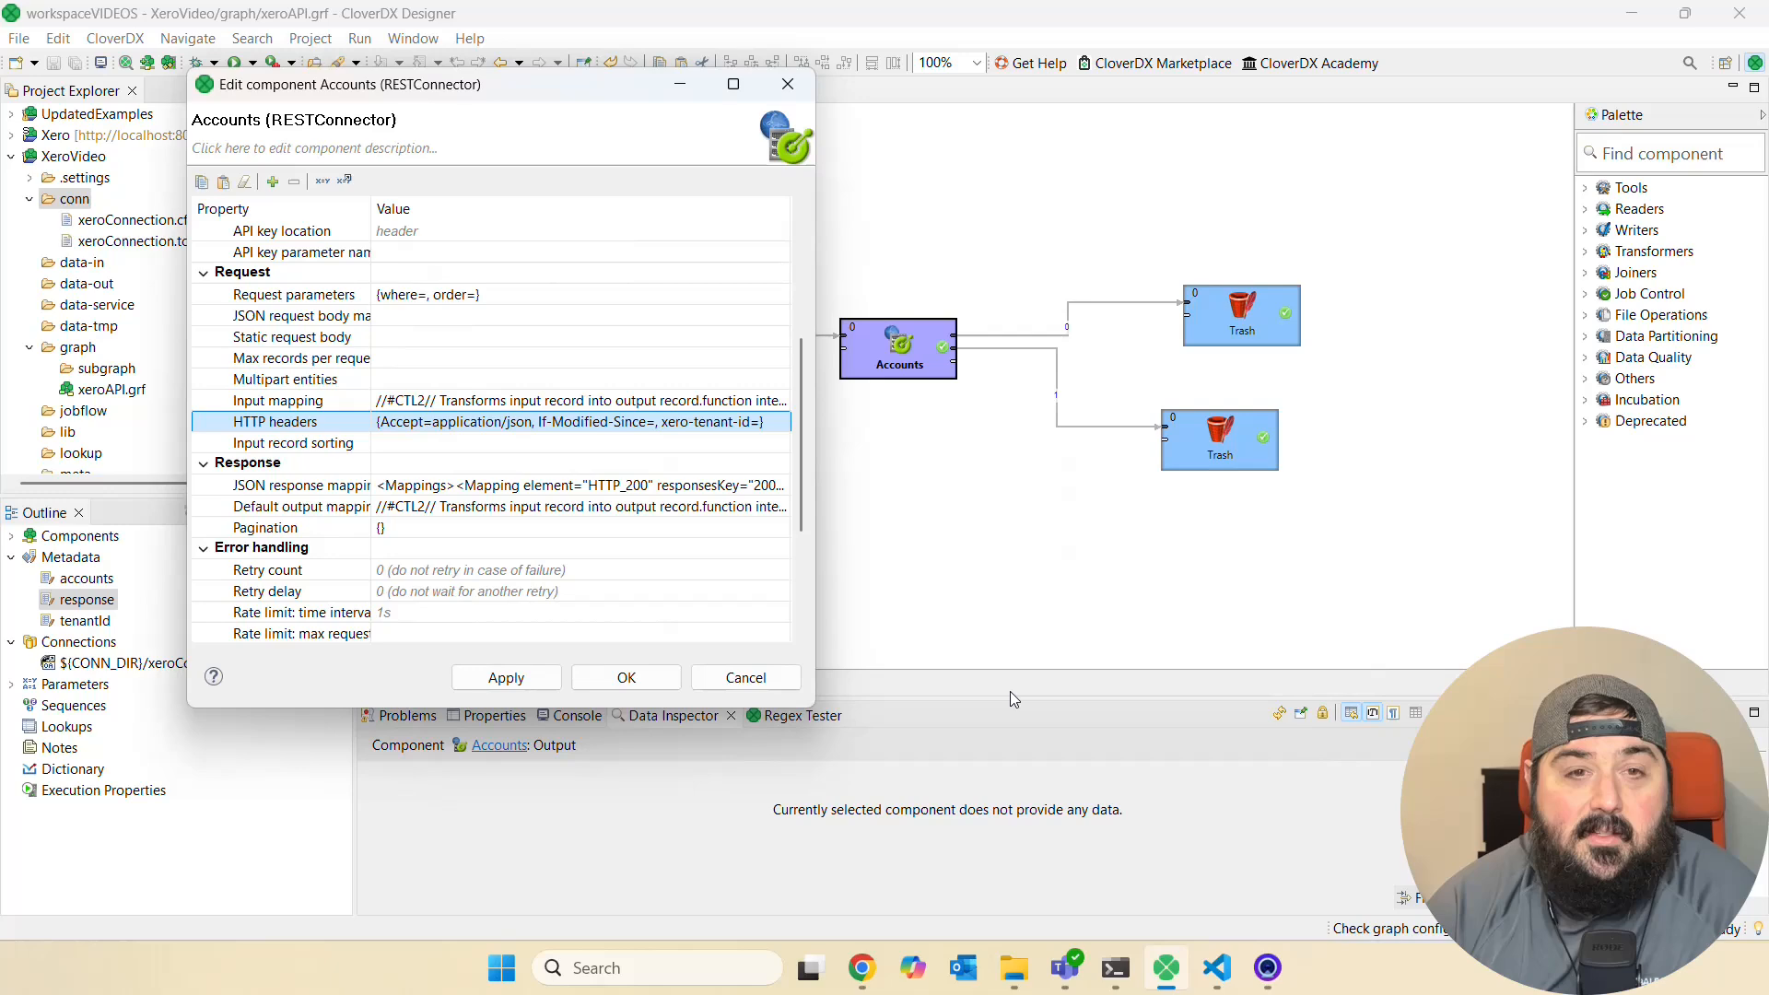
click(627, 677)
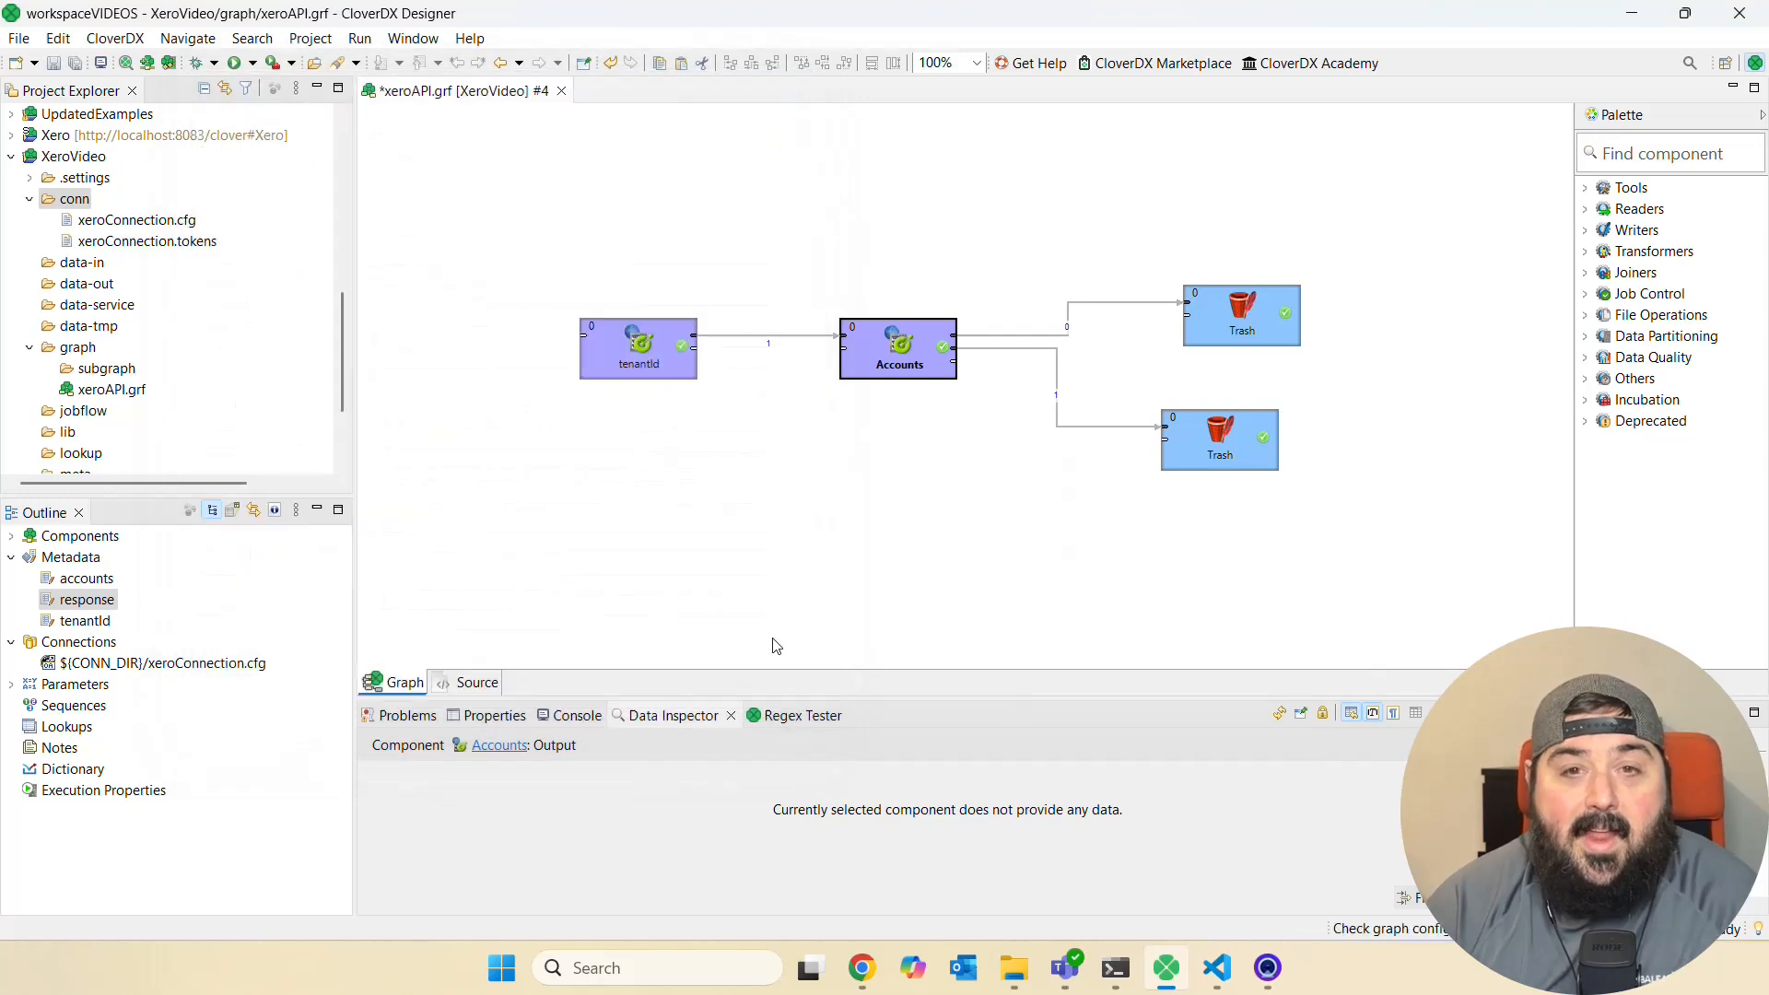
Save and rerun the graph, then inspect the 58 records on the accounts edge.
right_click(982, 498)
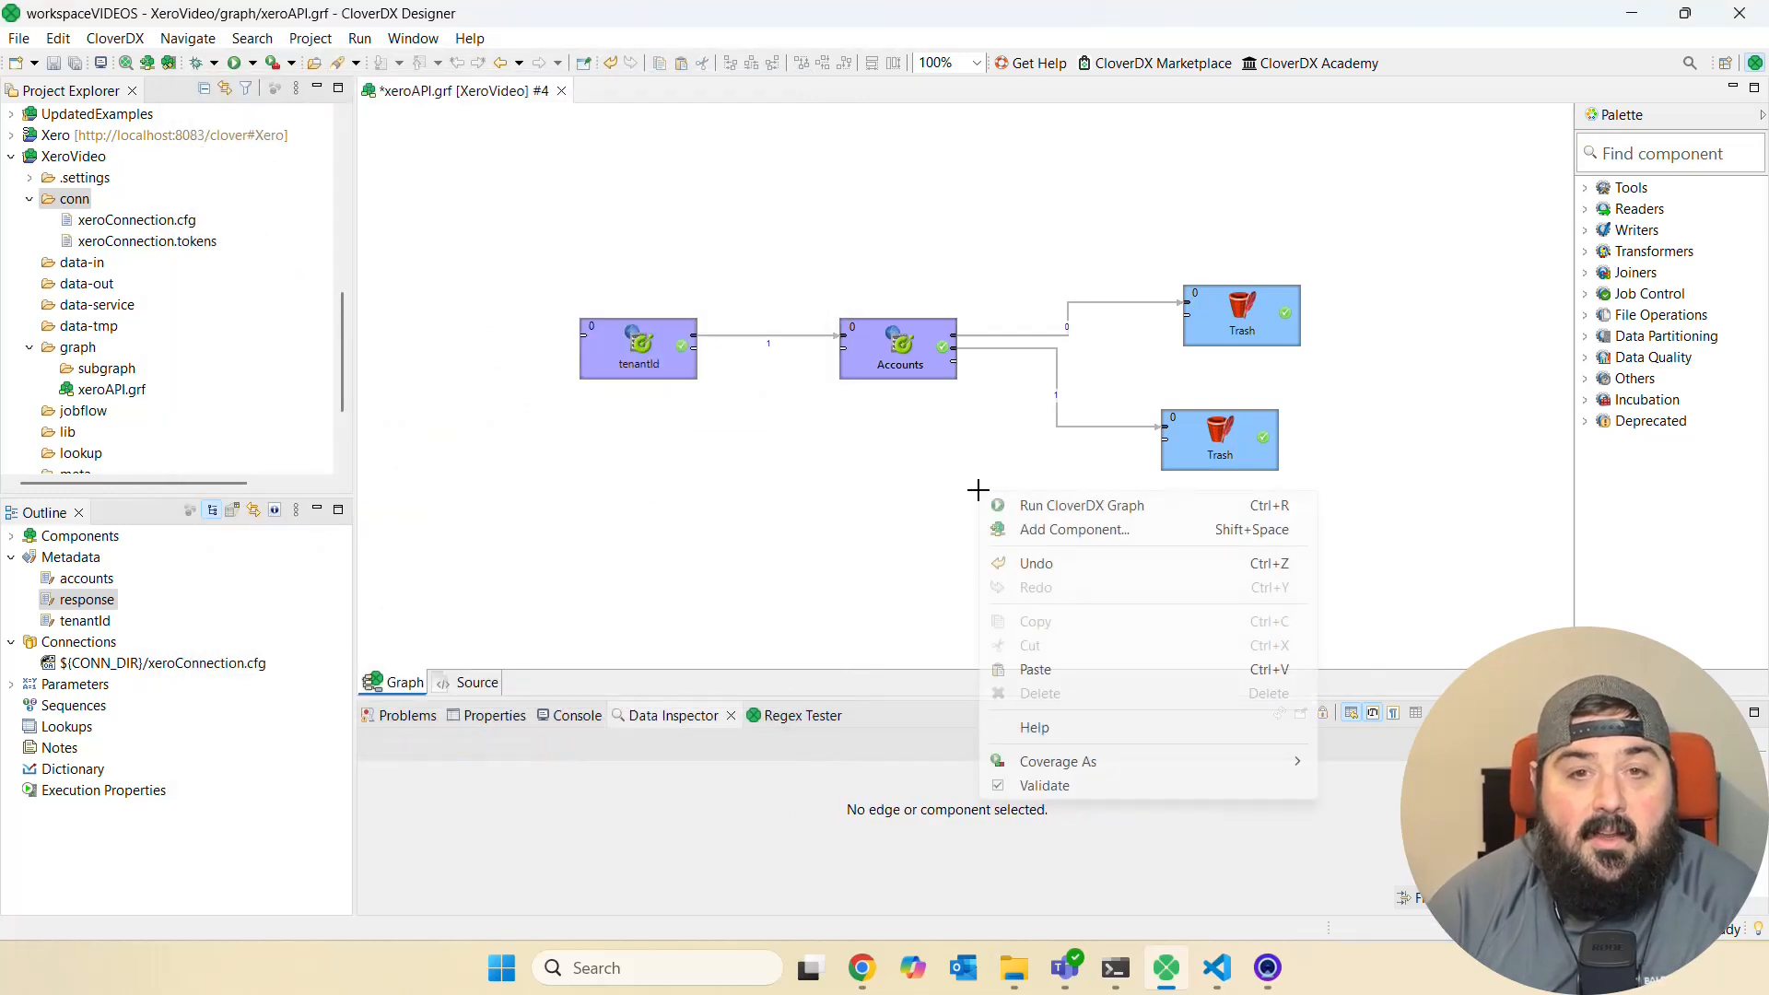
click(1045, 506)
click(866, 559)
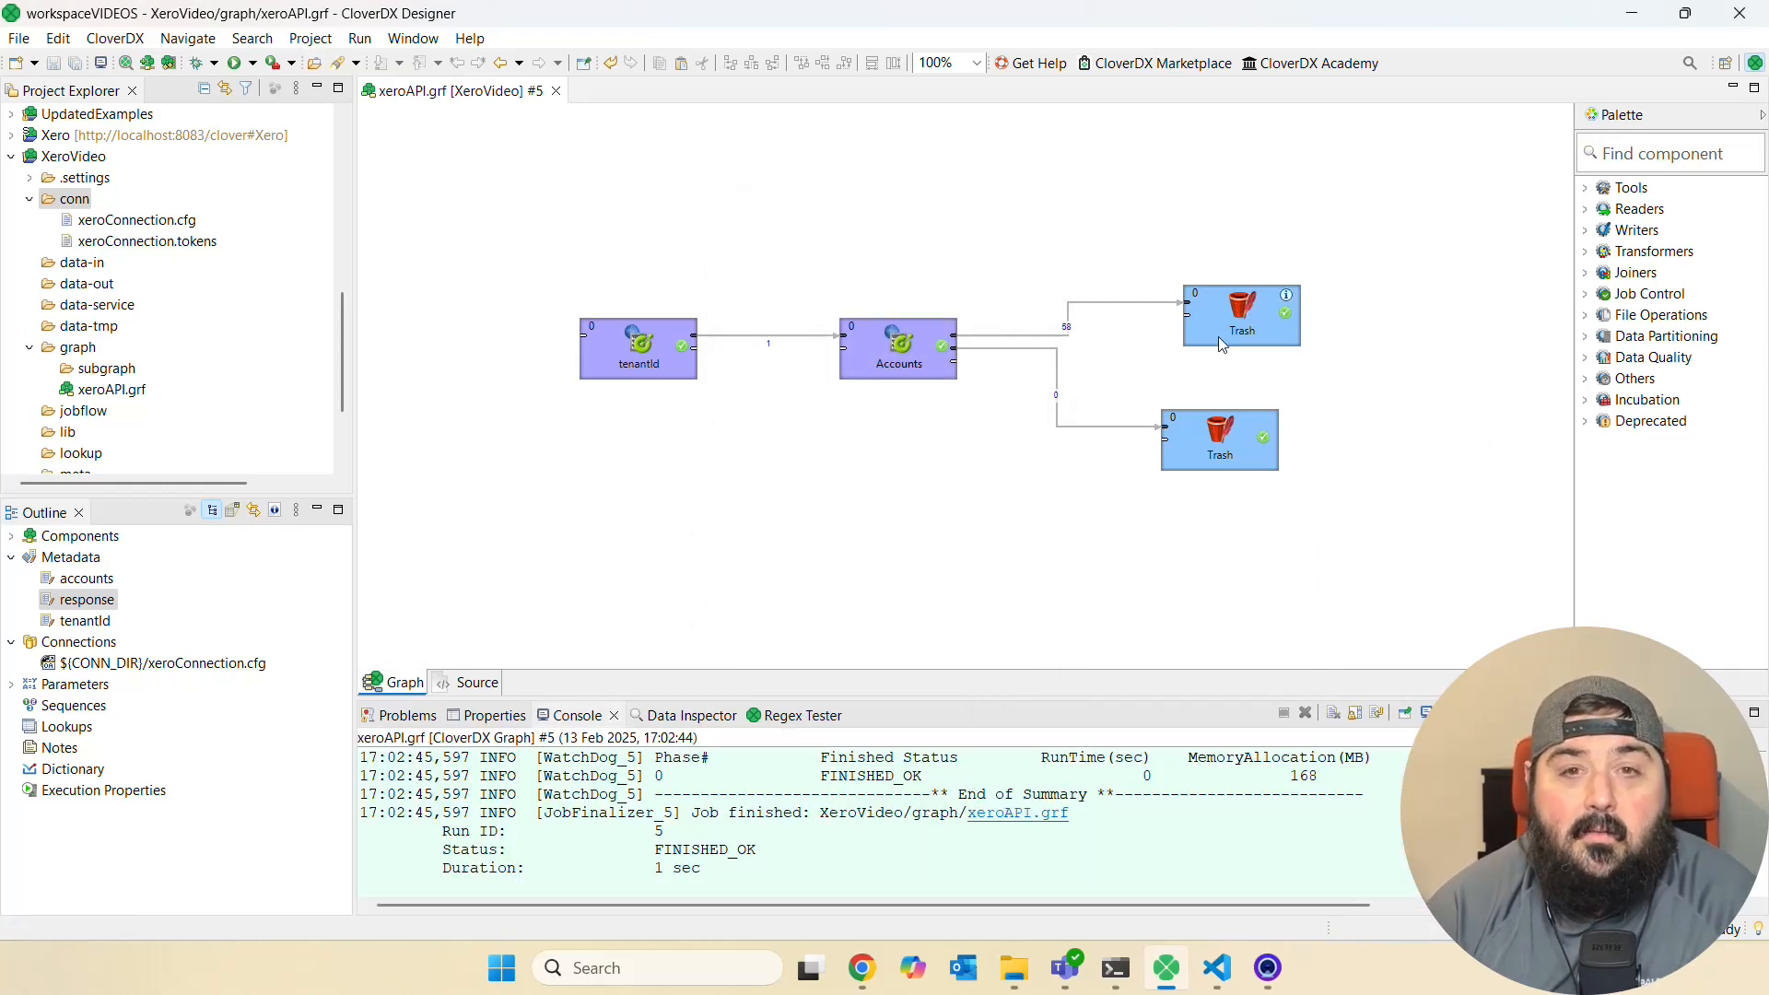
click(1082, 319)
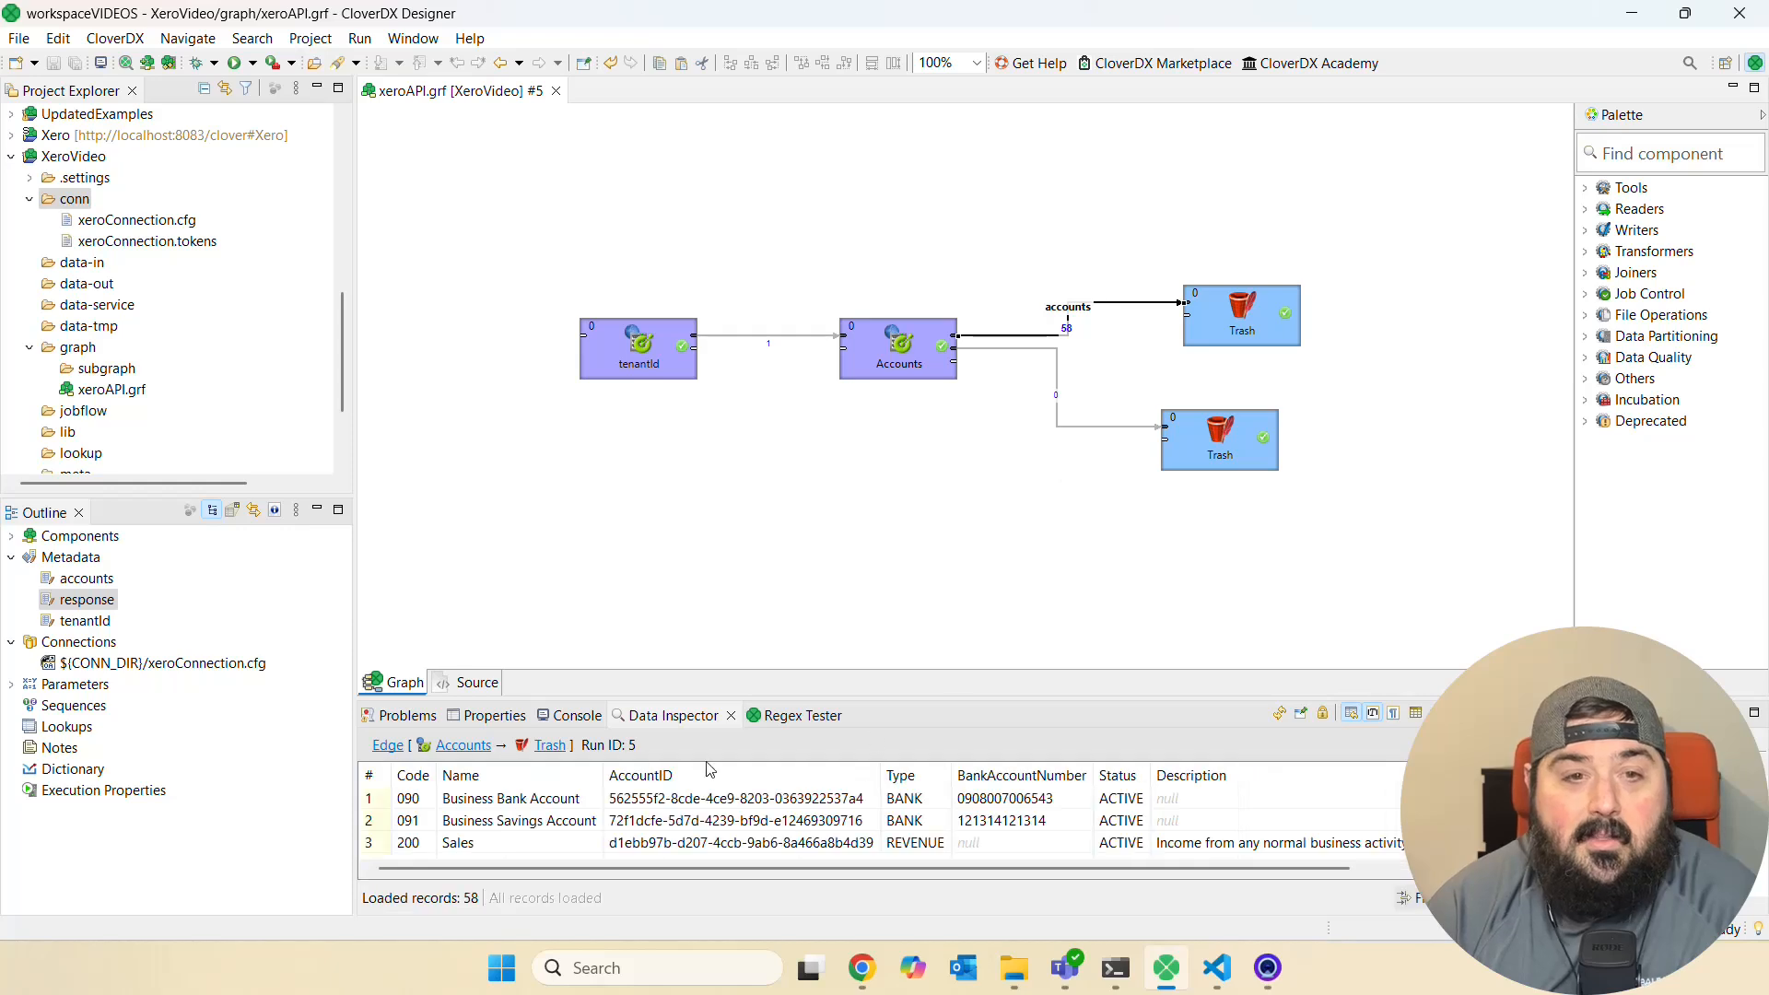
scroll(872, 811, down, 3)
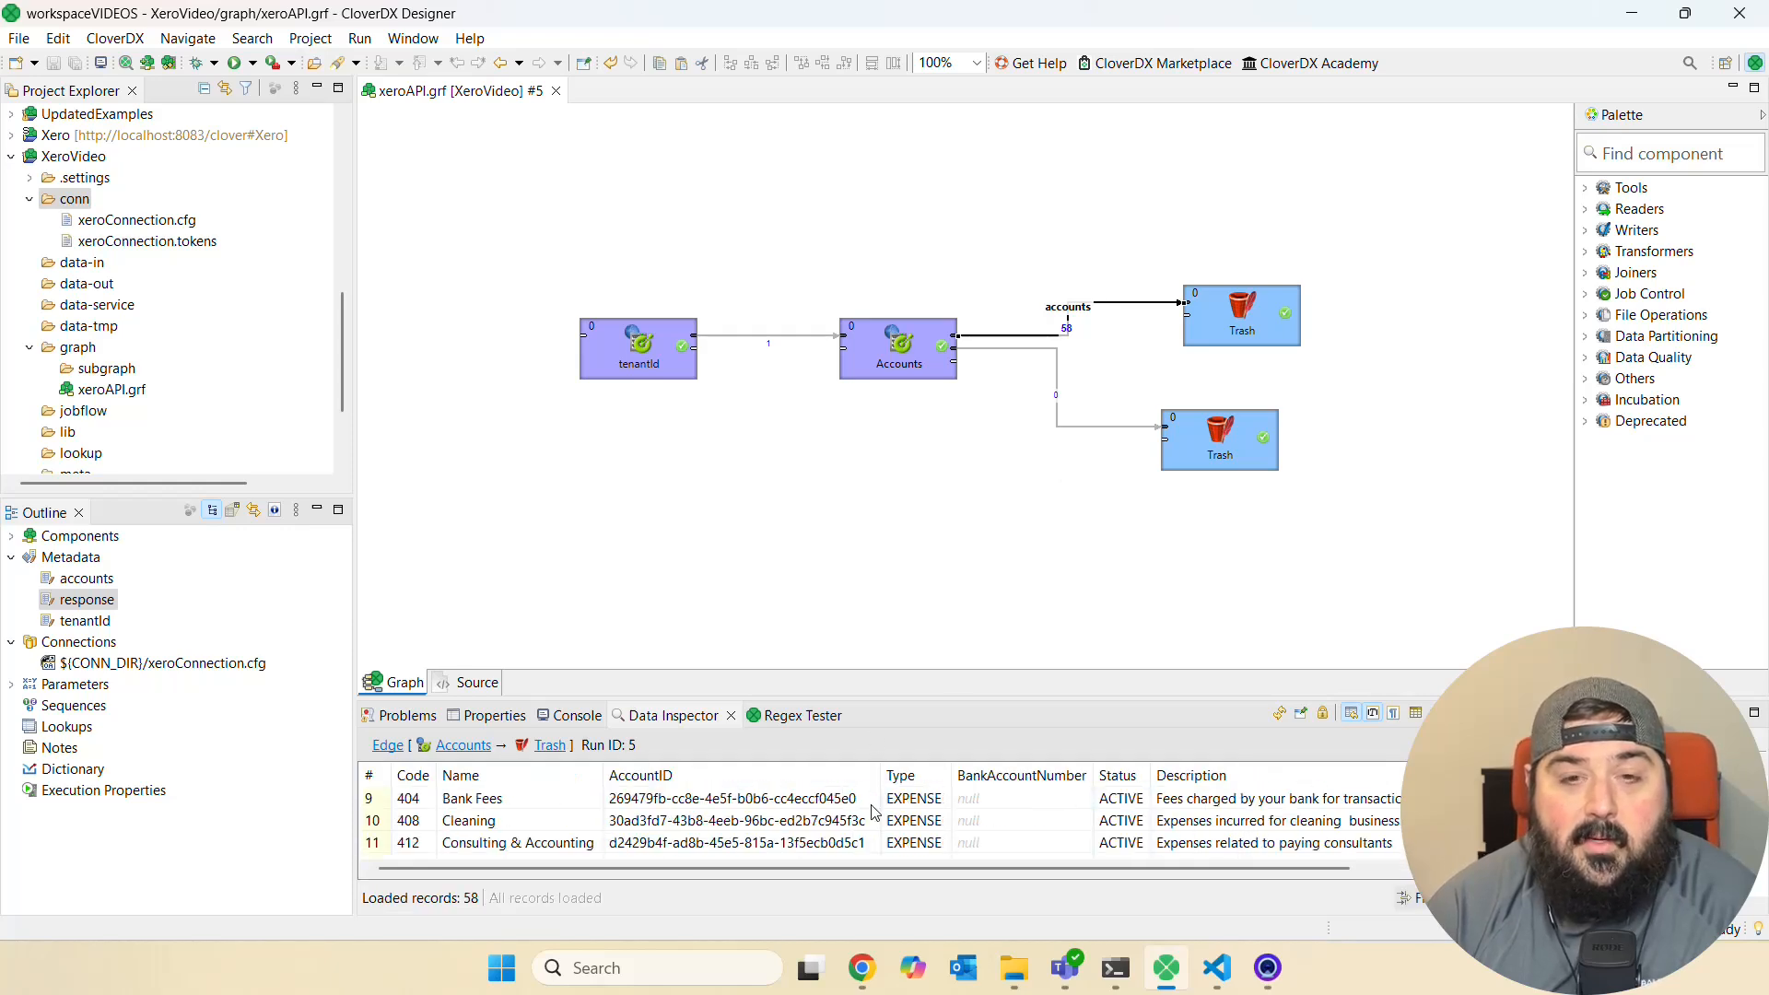